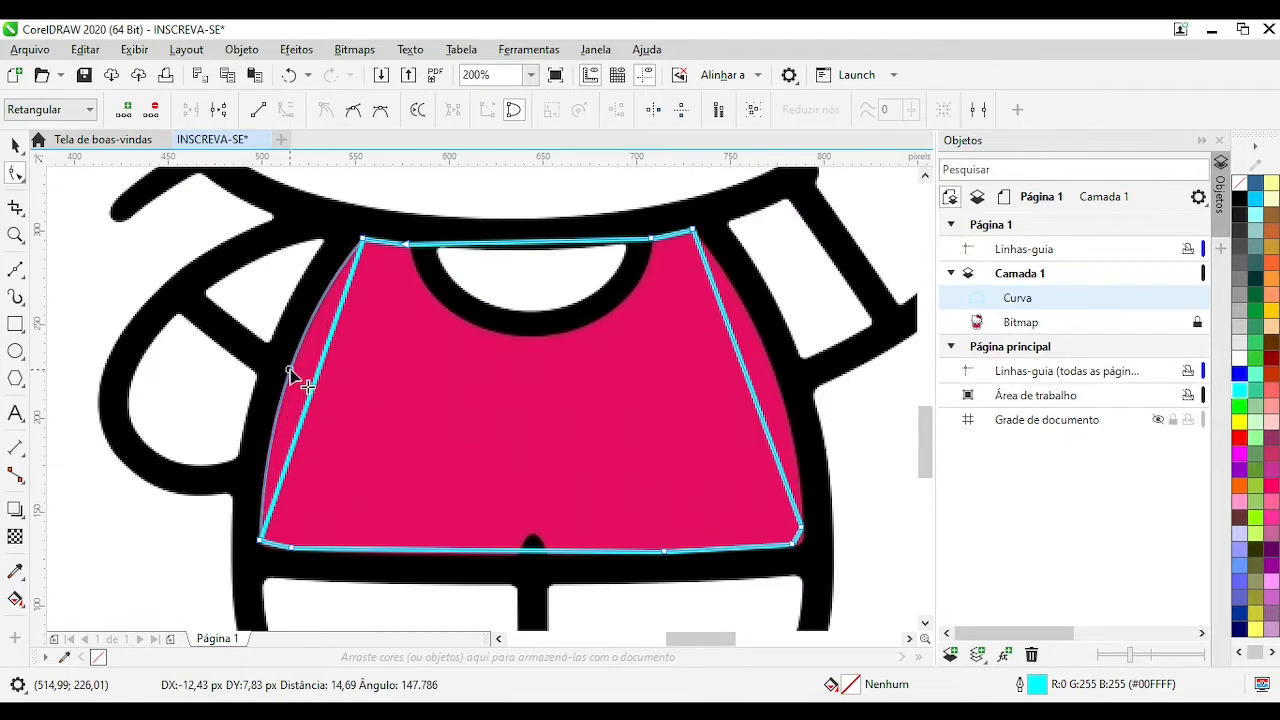
# Remove the shirt curve's outline colour and reposition the top edge's nodes beside the left side of the collar
pyautogui.scroll(2, 493, 355)
pyautogui.moveTo(661, 320); pyautogui.dragTo(703, 403)
pyautogui.rightClick(1240, 183)
pyautogui.moveTo(469, 374); pyautogui.dragTo(486, 403)
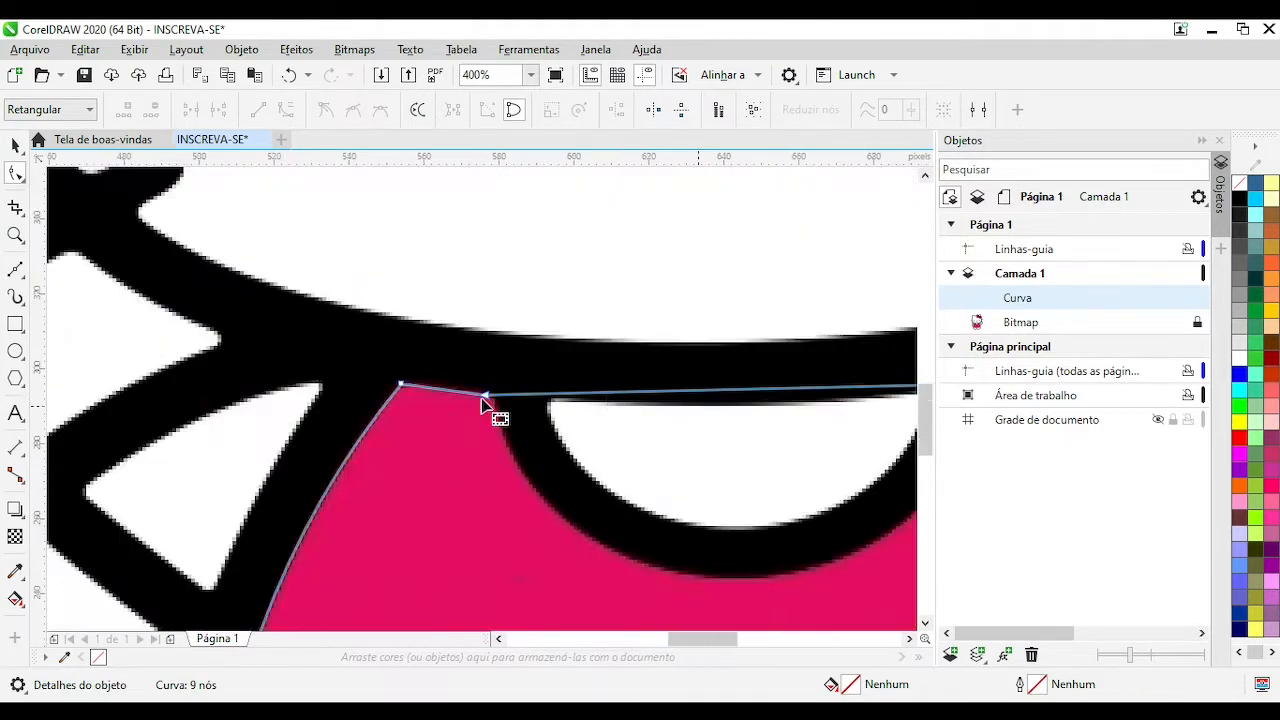
pyautogui.moveTo(765, 390); pyautogui.dragTo(510, 393)
pyautogui.moveTo(517, 390); pyautogui.dragTo(512, 408)
# Delete the surplus node on the shirt curve's top edge and adjust the edge between the shoulders
pyautogui.scroll(1, 400, 425)
pyautogui.moveTo(240, 277); pyautogui.dragTo(343, 349)
pyautogui.press('Delete')
pyautogui.scroll(-1, 605, 435)
pyautogui.moveTo(350, 406); pyautogui.dragTo(824, 397)
# Bend the left shoulder's top edge and align its collar-side node with the pink area of the bitmap
pyautogui.scroll(2, 378, 394)
pyautogui.moveTo(590, 384); pyautogui.dragTo(593, 381)
pyautogui.scroll(-1, 593, 382)
pyautogui.scroll(1, 500, 410)
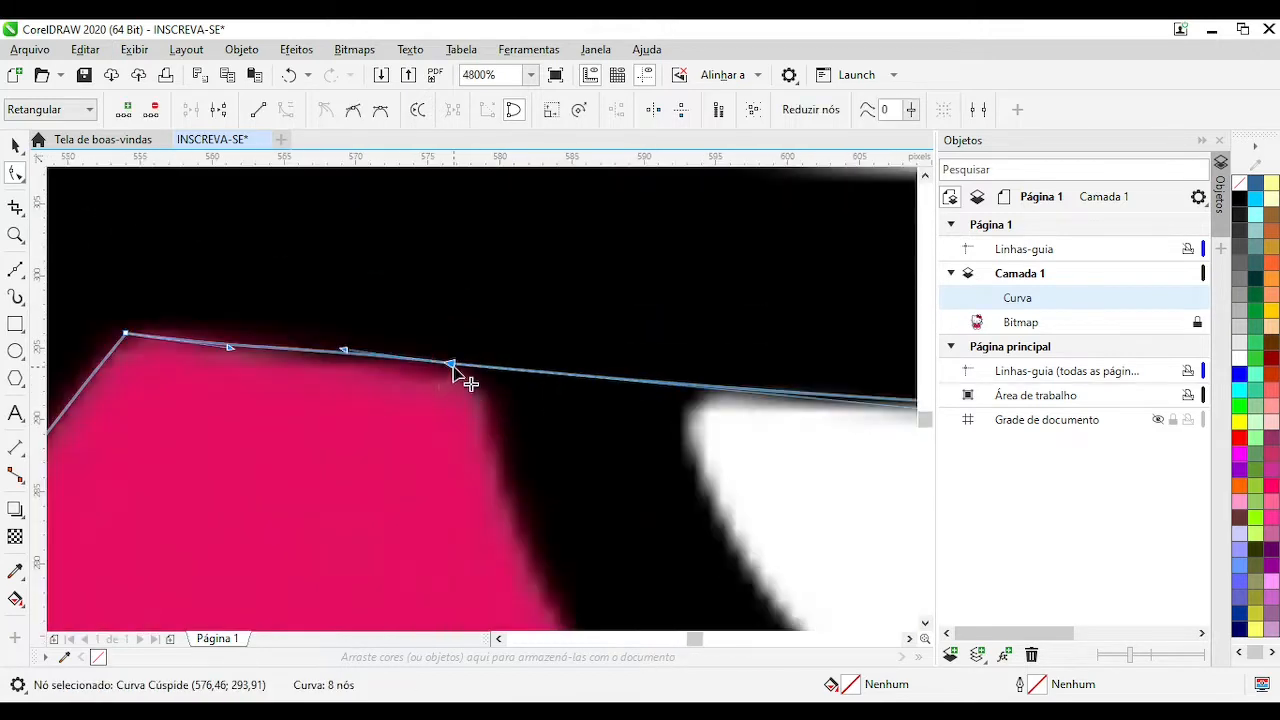
pyautogui.moveTo(452, 364); pyautogui.dragTo(441, 363)
pyautogui.moveTo(333, 356); pyautogui.dragTo(329, 363)
# Round the left shoulder's outer corner by removing the surplus node and adjusting the handles of the smooth nodes
pyautogui.scroll(1, 150, 367)
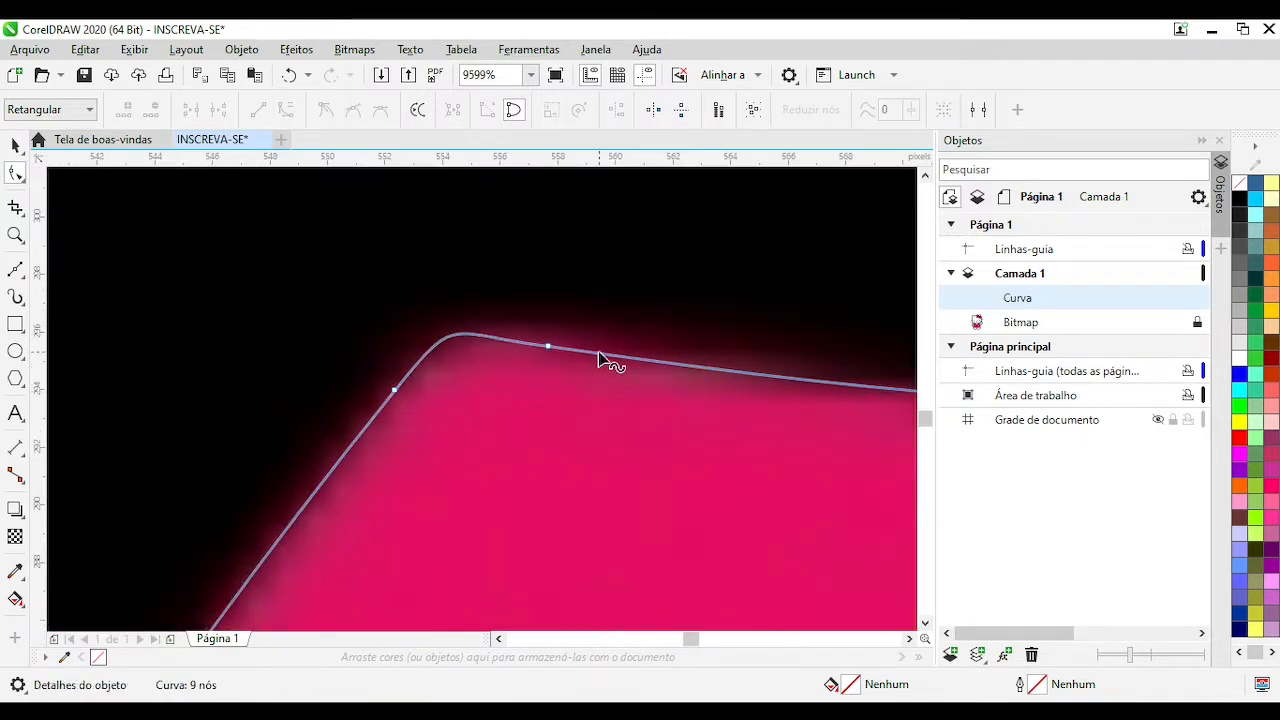
pyautogui.scroll(-2, 551, 372)
pyautogui.scroll(1, 590, 332)
pyautogui.moveTo(565, 380); pyautogui.dragTo(604, 422)
pyautogui.press('Delete')
pyautogui.click(511, 401)
pyautogui.moveTo(464, 386); pyautogui.dragTo(446, 406)
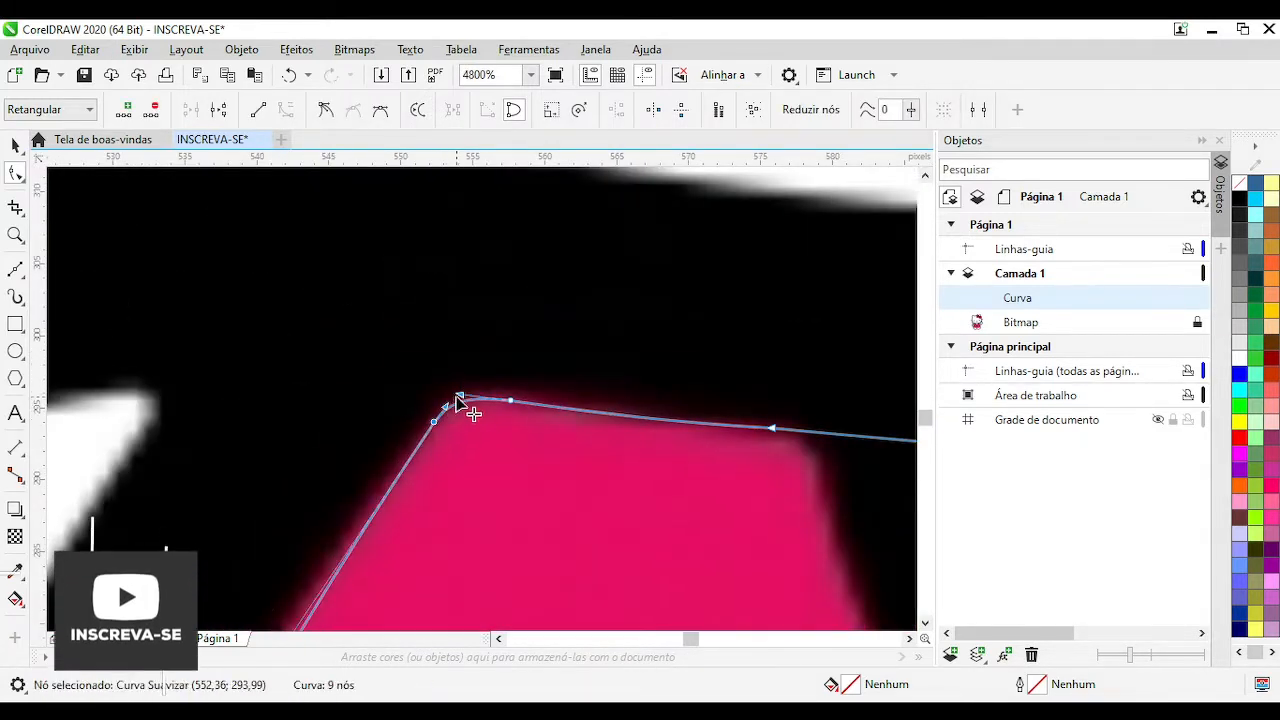
# Bend the top edge down into the neckline and add a node at the collar's lowest point
pyautogui.scroll(-2, 500, 418)
pyautogui.moveTo(682, 477); pyautogui.dragTo(695, 558)
pyautogui.doubleClick(695, 557)
pyautogui.moveTo(535, 510); pyautogui.dragTo(485, 520)
# Add a node beside the collar and round the left shoulder's inner corner to match the bitmap
pyautogui.scroll(1, 815, 531)
pyautogui.scroll(-1, 549, 349)
pyautogui.scroll(1, 133, 301)
pyautogui.doubleClick(391, 386)
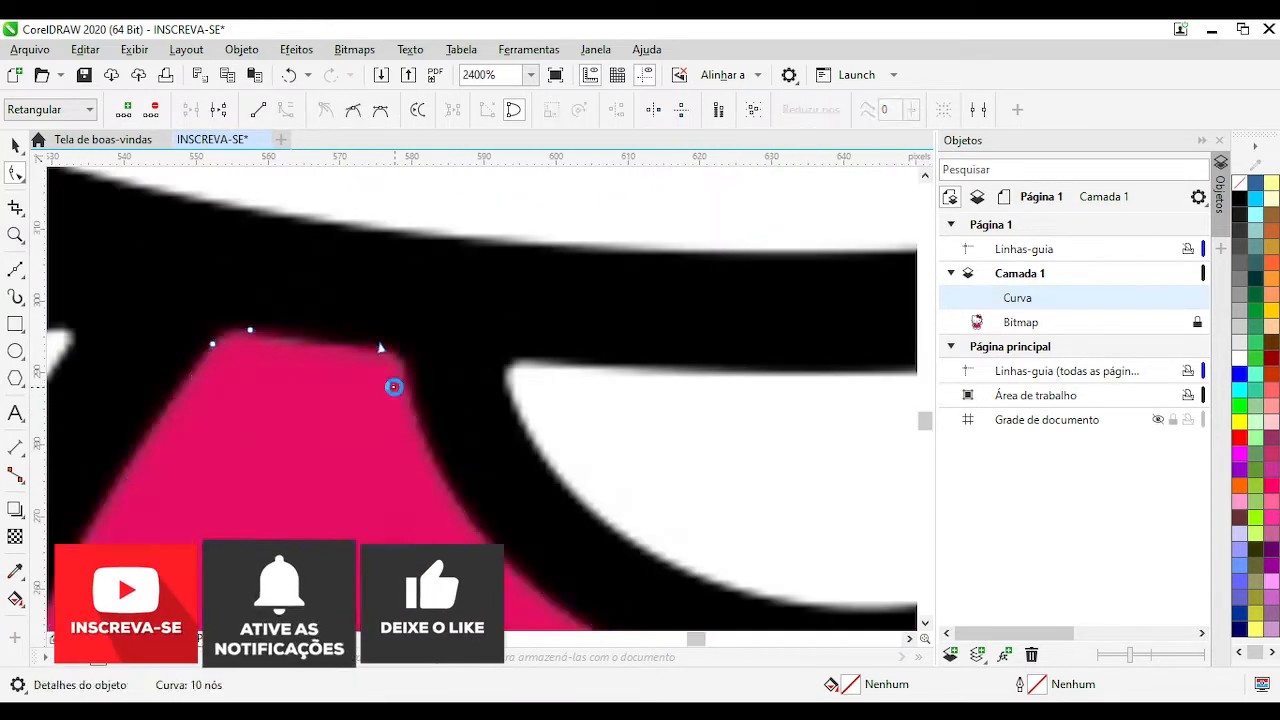
pyautogui.moveTo(391, 386); pyautogui.dragTo(404, 375)
pyautogui.scroll(-1, 490, 622)
pyautogui.scroll(2, 495, 384)
pyautogui.click(332, 433)
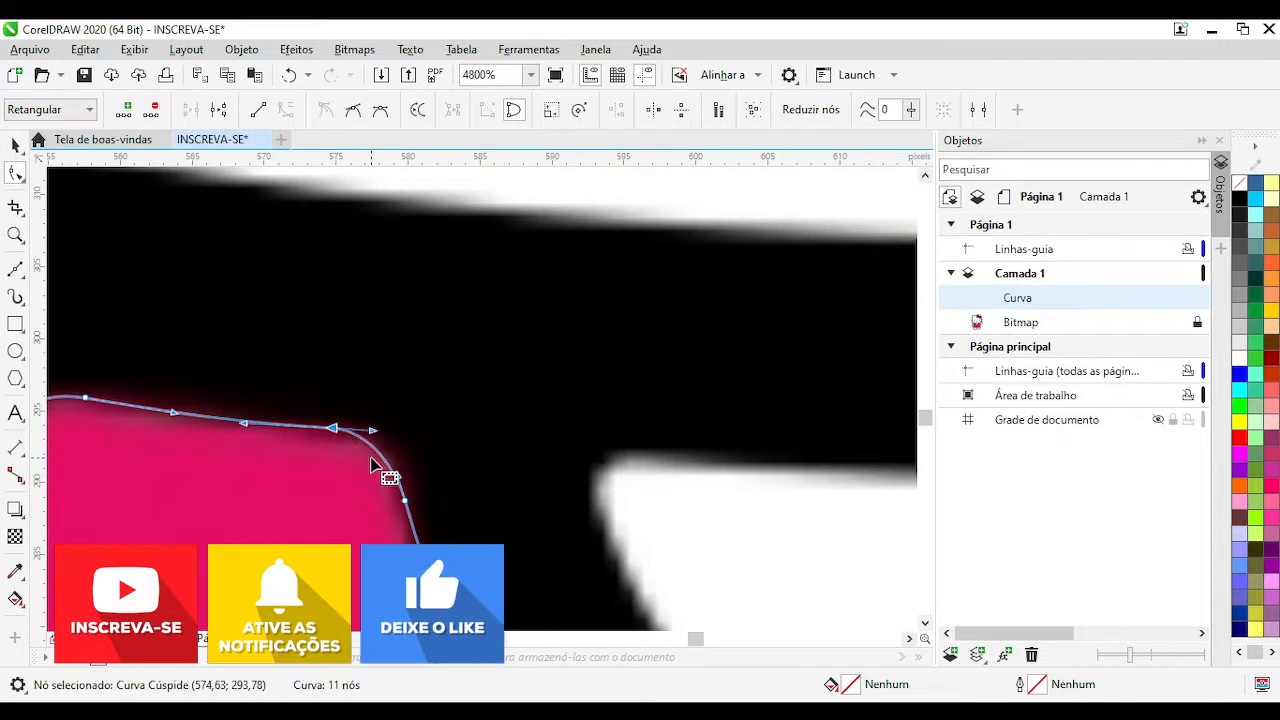
pyautogui.click(405, 500)
# Fine-tune the left half of the neckline and the shirt's left side curve with their node handles
pyautogui.scroll(-2, 483, 414)
pyautogui.moveTo(466, 443); pyautogui.dragTo(470, 436)
pyautogui.scroll(-1, 469, 437)
pyautogui.moveTo(411, 426); pyautogui.dragTo(506, 493)
pyautogui.click(584, 183)
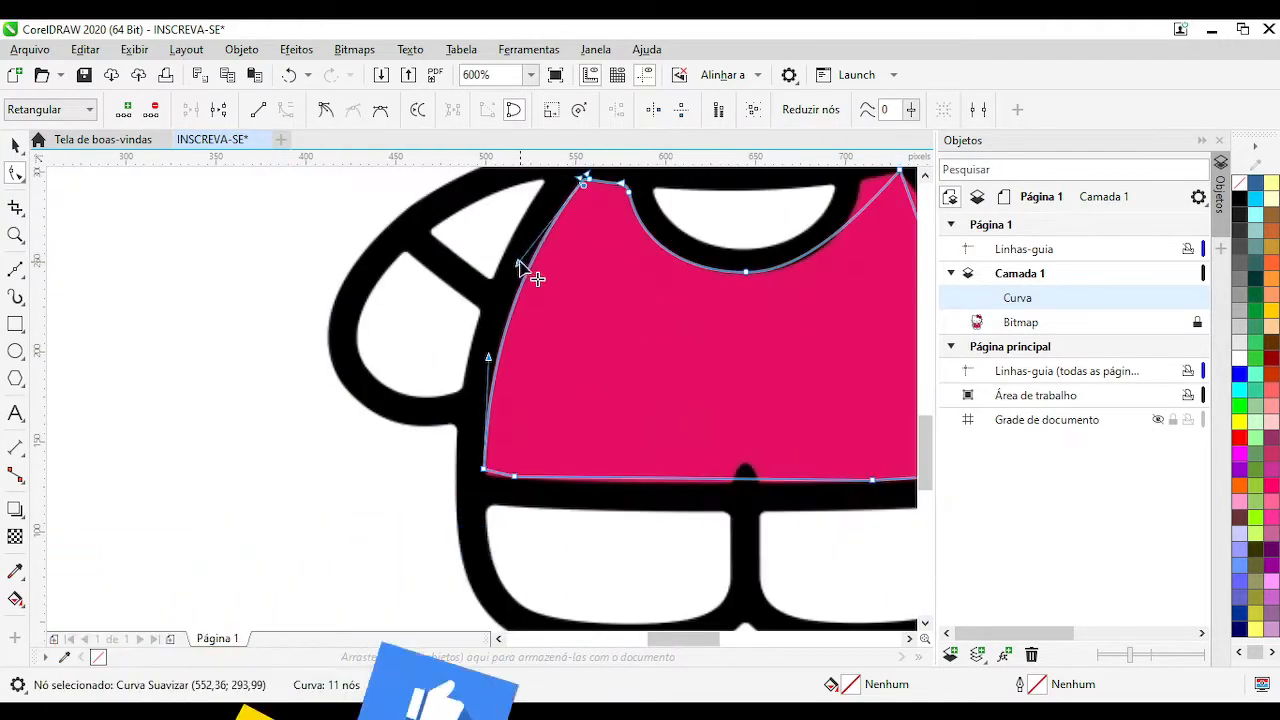
pyautogui.scroll(2, 509, 510)
pyautogui.moveTo(460, 345); pyautogui.dragTo(433, 360)
# Replace the surplus node at the shirt's lower-left corner with a new hem node and adjust the corner's curvature
pyautogui.scroll(-2, 418, 360)
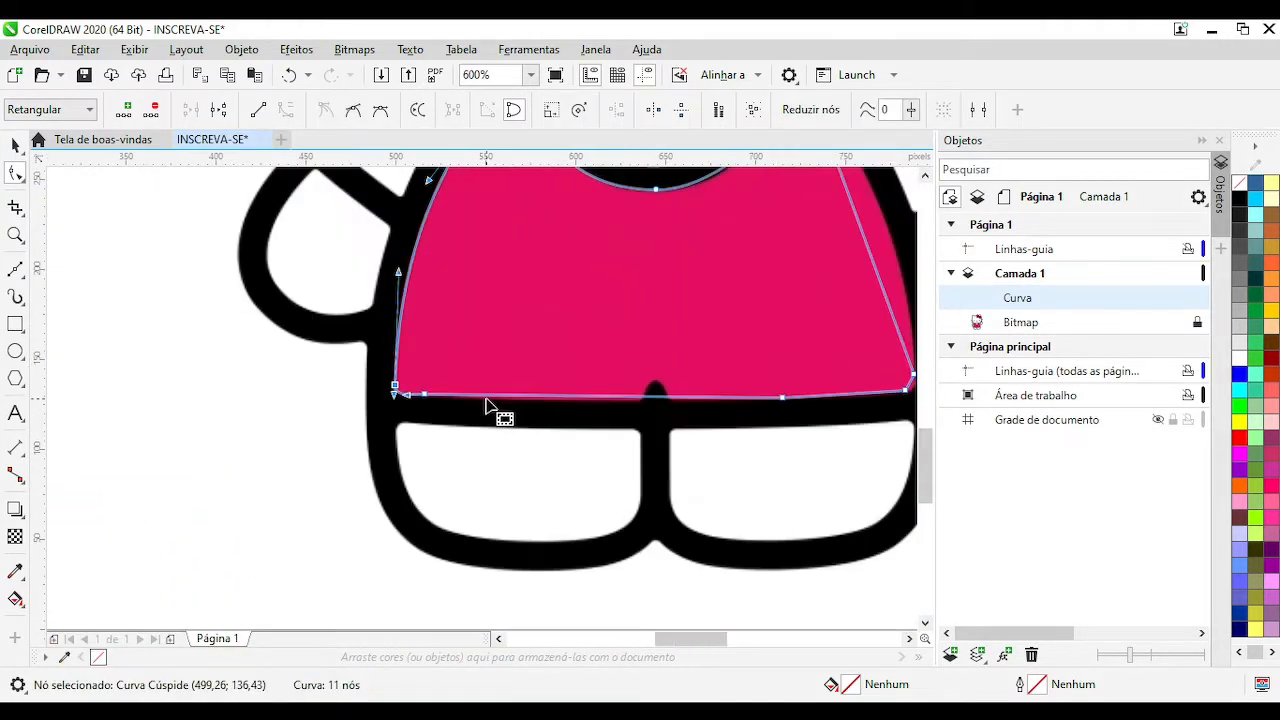
pyautogui.scroll(1, 491, 406)
pyautogui.press('Delete')
pyautogui.scroll(1, 285, 406)
pyautogui.doubleClick(490, 400)
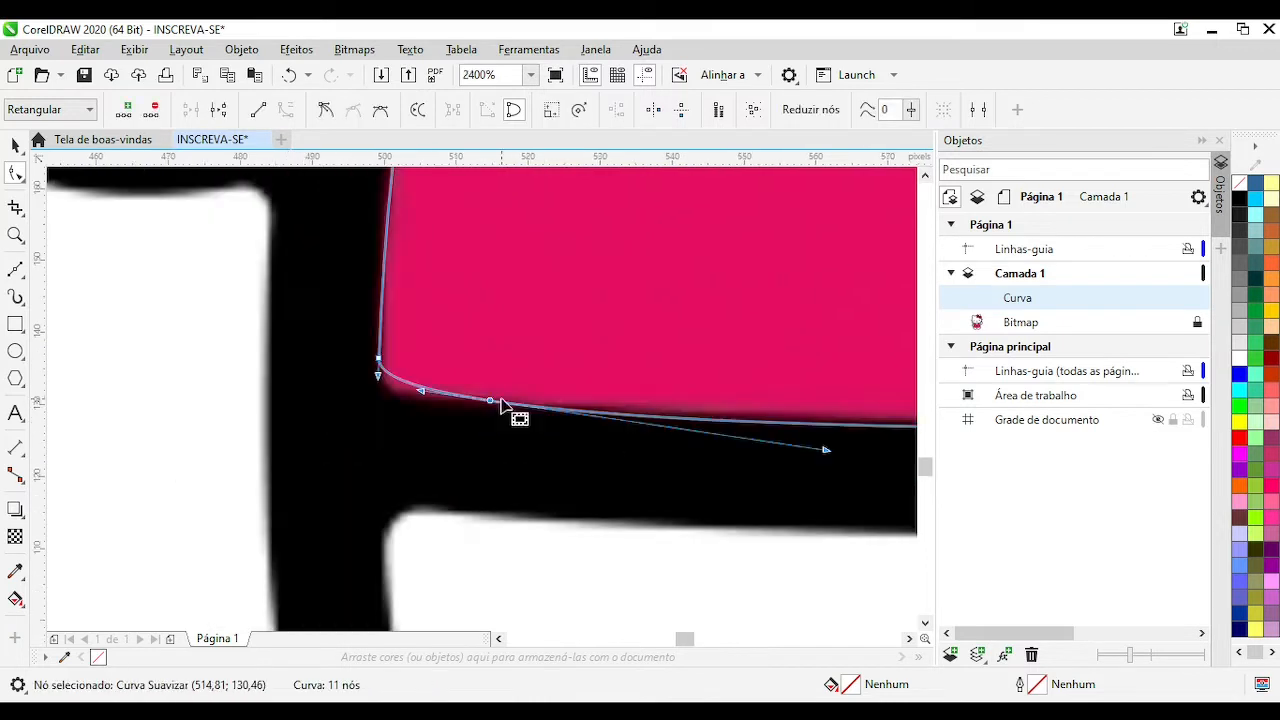
pyautogui.moveTo(388, 391); pyautogui.dragTo(389, 398)
# Add a node at the centre of the hem and lower it to the pink area's edge
pyautogui.scroll(-2, 392, 399)
pyautogui.scroll(2, 572, 410)
pyautogui.doubleClick(484, 412)
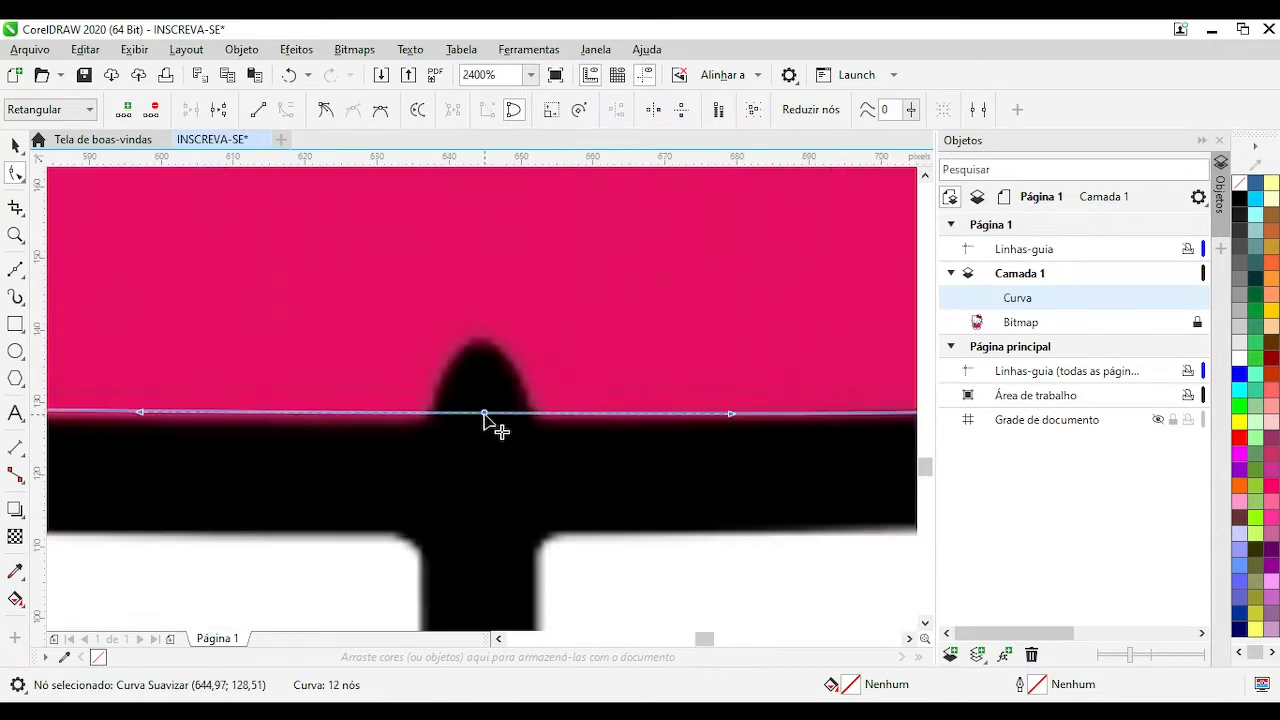
pyautogui.moveTo(484, 412); pyautogui.dragTo(483, 421)
pyautogui.scroll(-2, 485, 421)
# Delete the surplus hem node and round the shirt's lower-left corner tightly with the remaining nodes' handles
pyautogui.scroll(2, 222, 417)
pyautogui.press('Delete')
pyautogui.scroll(2, 304, 404)
pyautogui.moveTo(349, 385)
pyautogui.mouseDown()
pyautogui.moveTo(380, 427)
pyautogui.moveTo(326, 374)
pyautogui.mouseUp()
pyautogui.moveTo(374, 390); pyautogui.dragTo(686, 503)
pyautogui.moveTo(326, 374); pyautogui.dragTo(346, 375)
pyautogui.scroll(-4, 346, 376)
pyautogui.scroll(1, 478, 377)
pyautogui.scroll(-1, 616, 406)
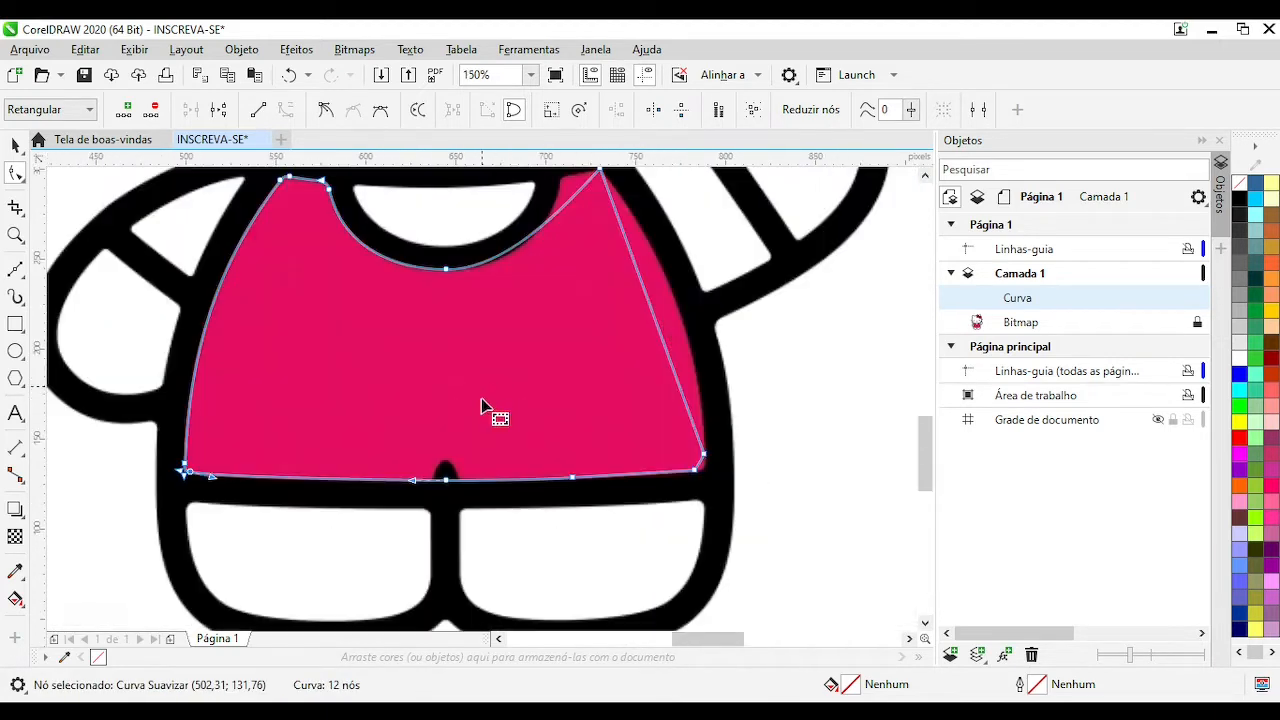
# Place a vertical guideline through the centre of the shirt and give the shirt curve a cyan outline
pyautogui.press('space')
pyautogui.moveTo(40, 268); pyautogui.dragTo(444, 324)
pyautogui.click(580, 370)
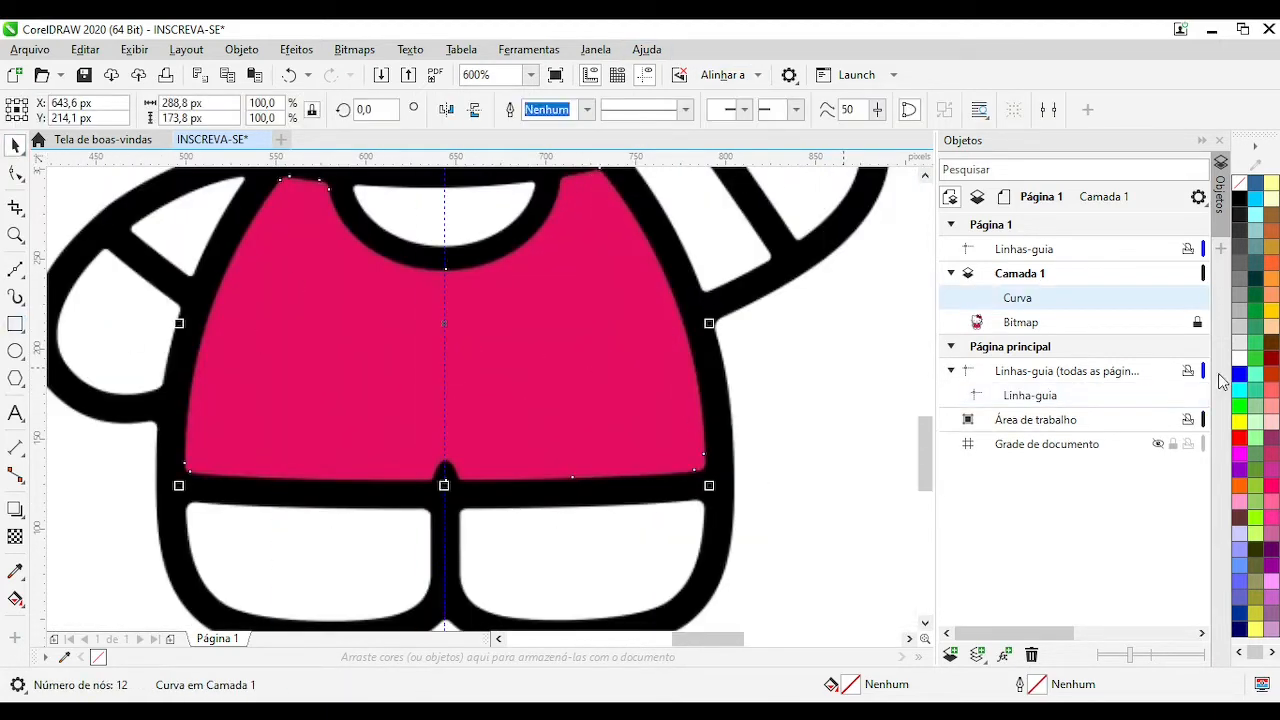
pyautogui.rightClick(1239, 390)
pyautogui.scroll(-1, 702, 342)
pyautogui.click(15, 324)
pyautogui.moveTo(574, 521); pyautogui.dragTo(351, 233)
pyautogui.hotkey('ctrl', 'z')
# Adjust the snapping options and draw a rectangle about 230 by 330 px from the guideline over the shirt's right half
pyautogui.click(730, 75)
pyautogui.click(743, 210)
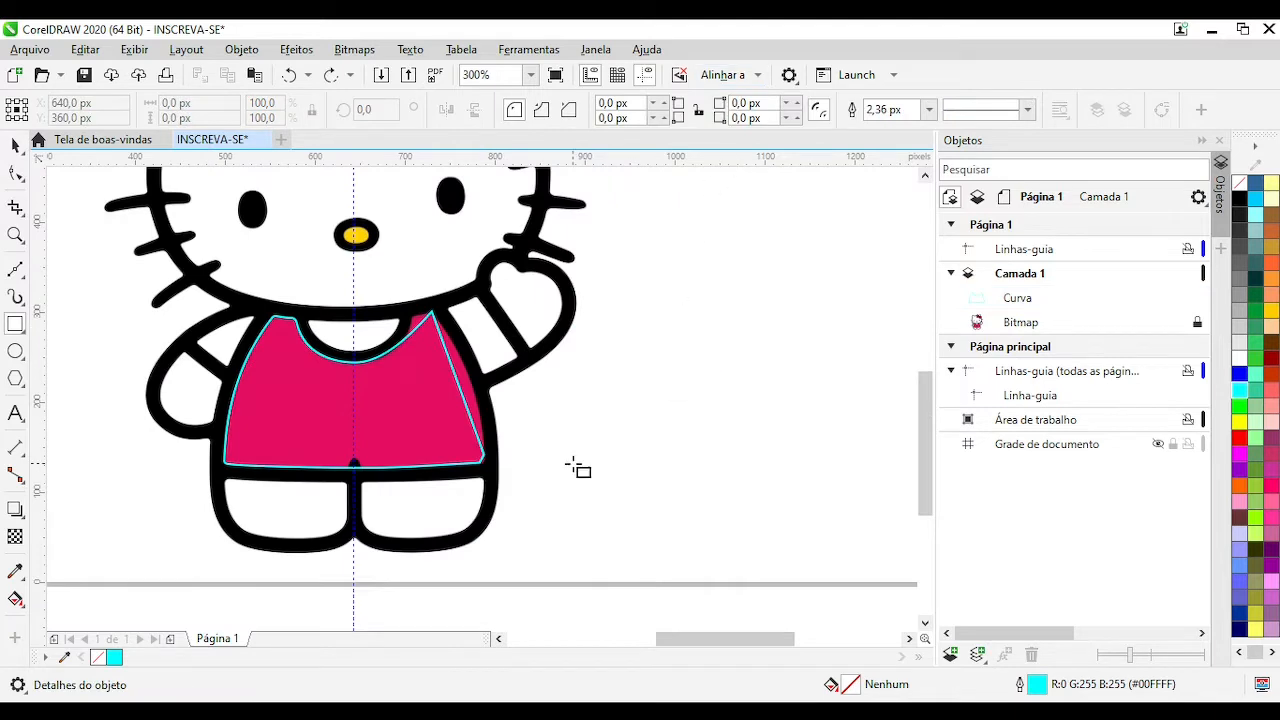
pyautogui.moveTo(561, 495); pyautogui.dragTo(354, 198)
# Trim the right half off the shirt curve with the rectangle and delete the rectangle
pyautogui.press('space')
pyautogui.keyDown('shift'); pyautogui.click(297, 403); pyautogui.keyUp('shift')
pyautogui.click(541, 110)
pyautogui.click(461, 301)
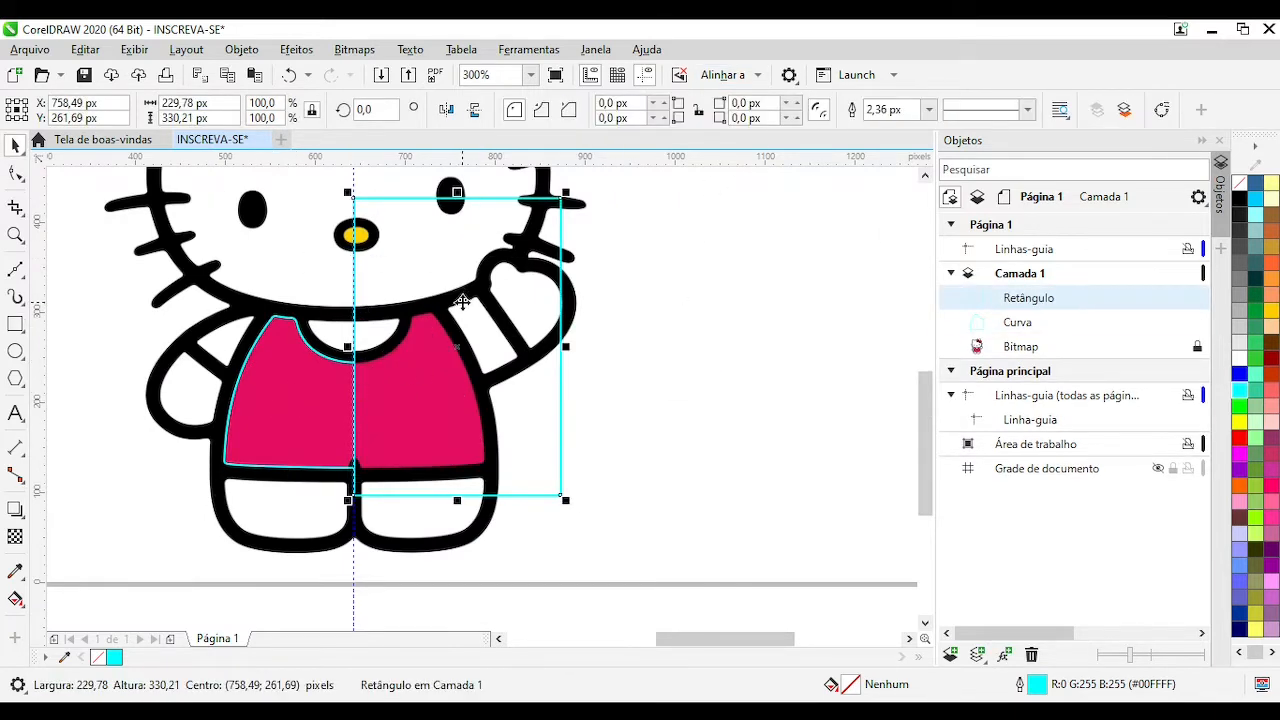
pyautogui.press('Delete')
# Mirror a copy of the left half across the guideline and weld both halves into one shirt curve without fill or outline
pyautogui.click(297, 388)
pyautogui.moveTo(218, 391); pyautogui.dragTo(366, 389)
pyautogui.keyDown('shift'); pyautogui.click(300, 390); pyautogui.keyUp('shift')
pyautogui.scroll(2, 401, 326)
pyautogui.scroll(-2, 483, 400)
pyautogui.click(514, 110)
pyautogui.click(1239, 390)
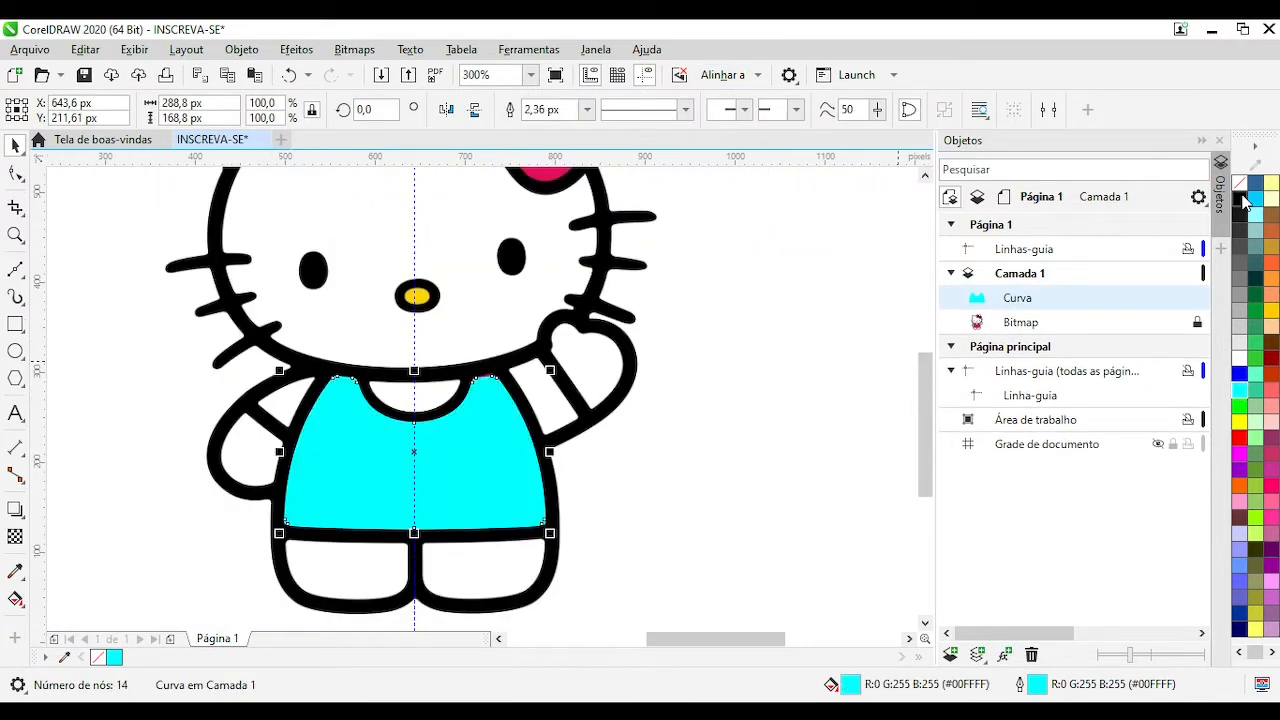
pyautogui.rightClick(1239, 183)
pyautogui.click(1239, 183)
# Move the right shoulder's nodes so the curve follows the bitmap's pink shoulder edge
pyautogui.press('F10')
pyautogui.scroll(2, 459, 367)
pyautogui.moveTo(505, 350); pyautogui.dragTo(608, 386)
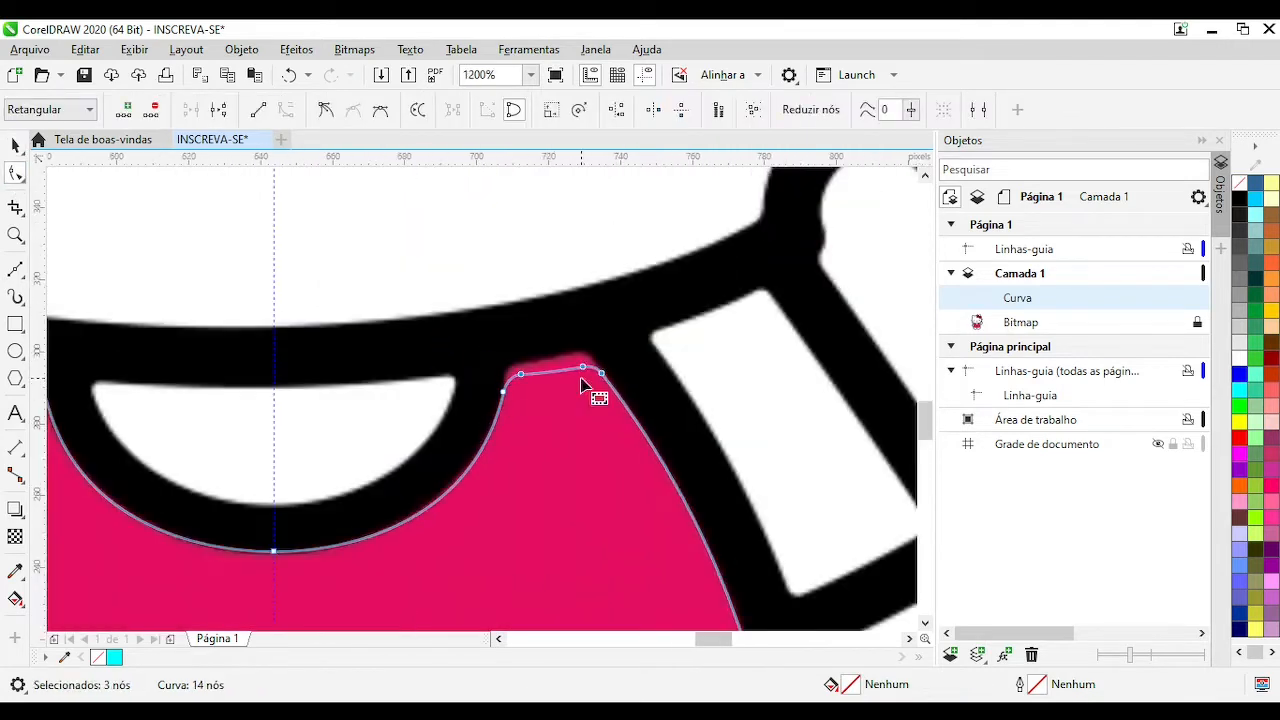
pyautogui.scroll(2, 585, 385)
pyautogui.click(252, 388)
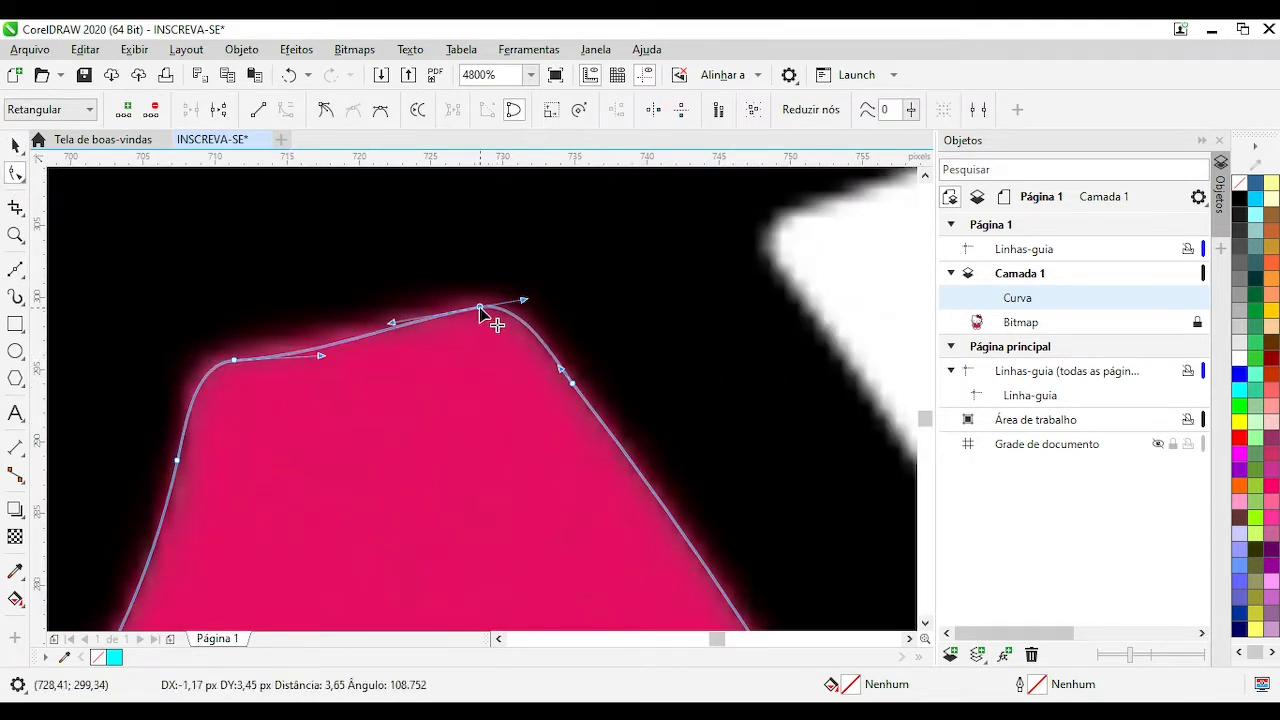
pyautogui.scroll(-3, 500, 437)
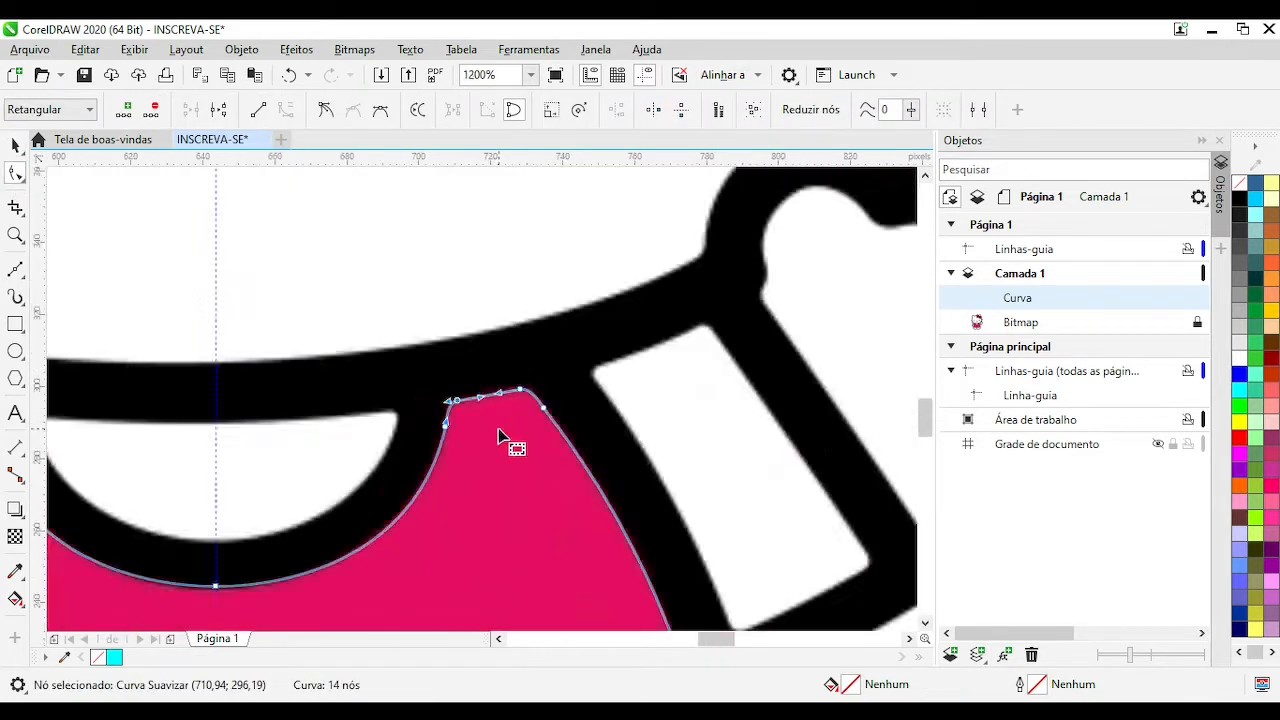
# Draw a rectangle about 10.8 by 24.9 px with 5.4 px rounded corners over the hem notch and centre it on the guideline
pyautogui.scroll(2, 449, 381)
pyautogui.press('F6')
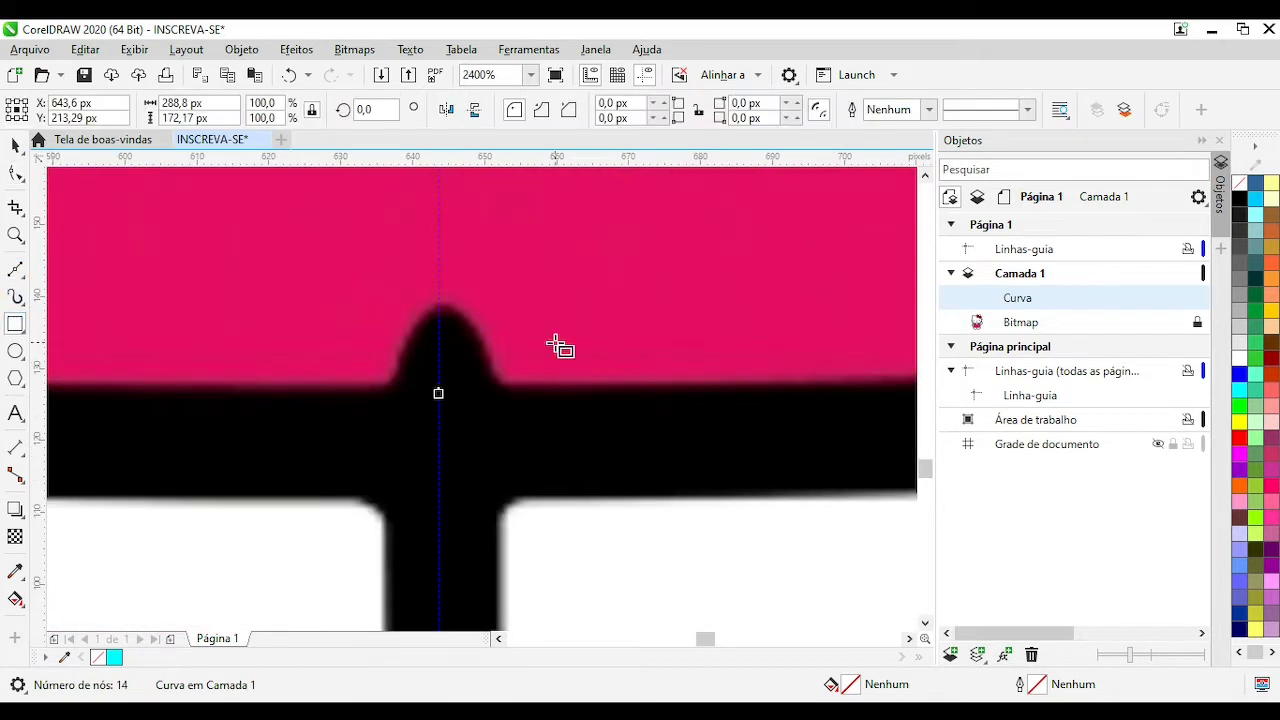
pyautogui.moveTo(400, 300)
pyautogui.mouseDown()
pyautogui.moveTo(493, 493)
pyautogui.moveTo(402, 340)
pyautogui.mouseUp()
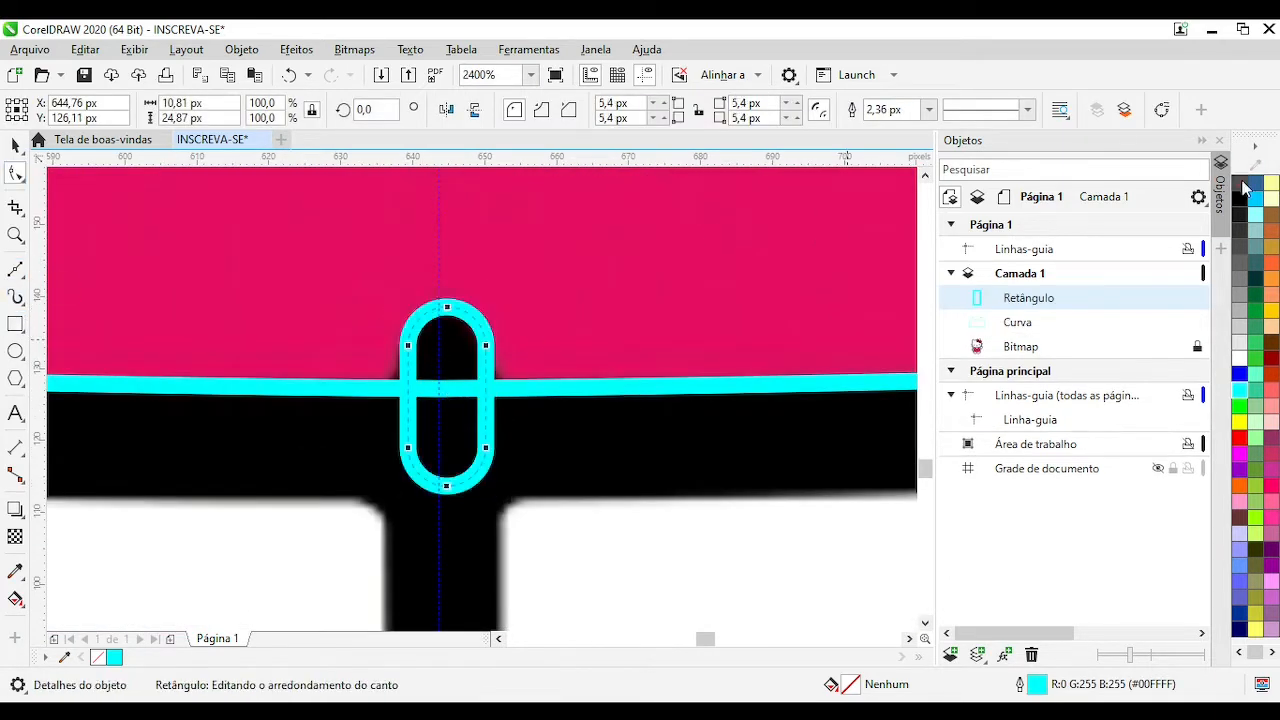
pyautogui.press('space')
pyautogui.moveTo(478, 353); pyautogui.dragTo(500, 365)
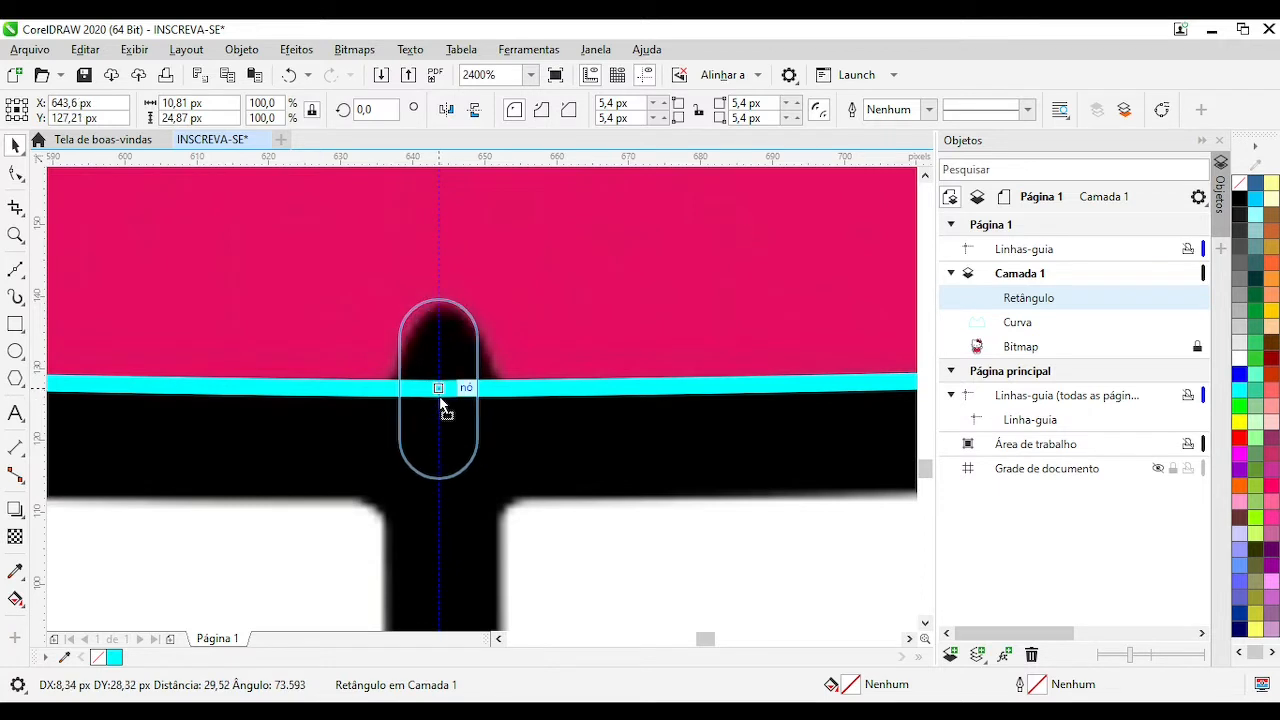
# Convert the rounded rectangle to curves and reshape its nodes to fit the black notch at the hem
pyautogui.hotkey('ctrl', 'q')
pyautogui.press('F10')
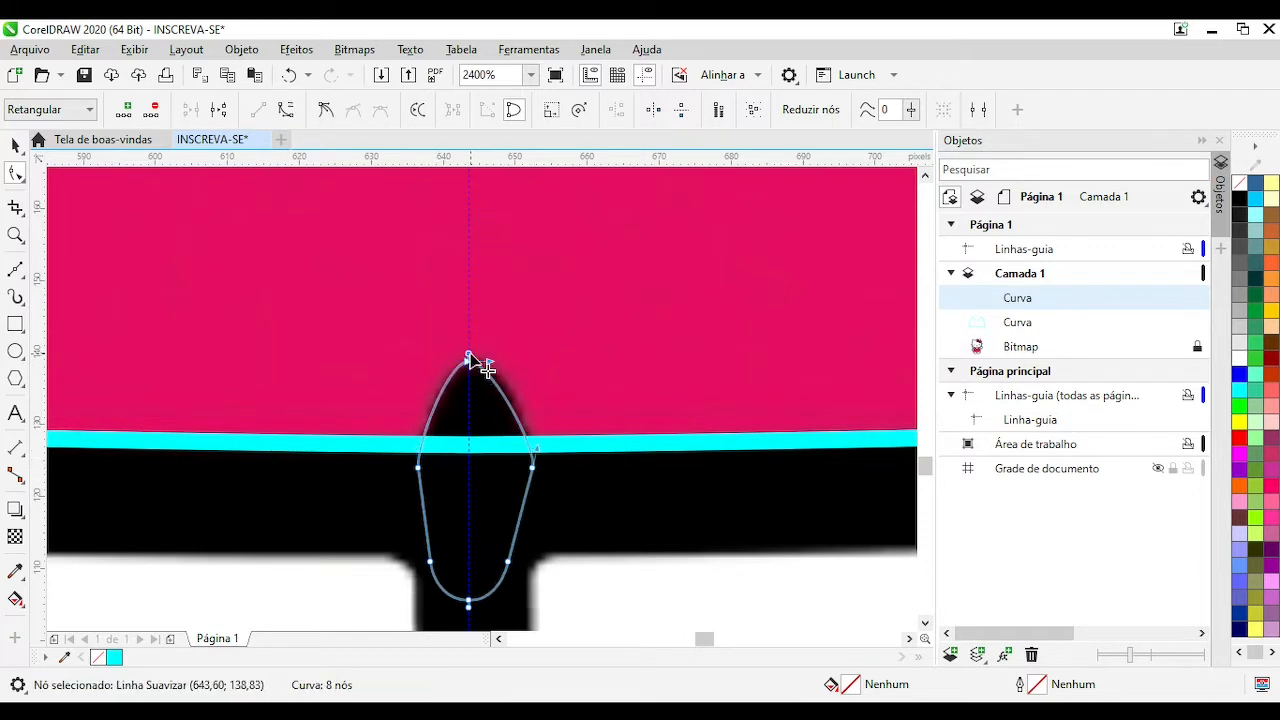
pyautogui.scroll(-2, 470, 397)
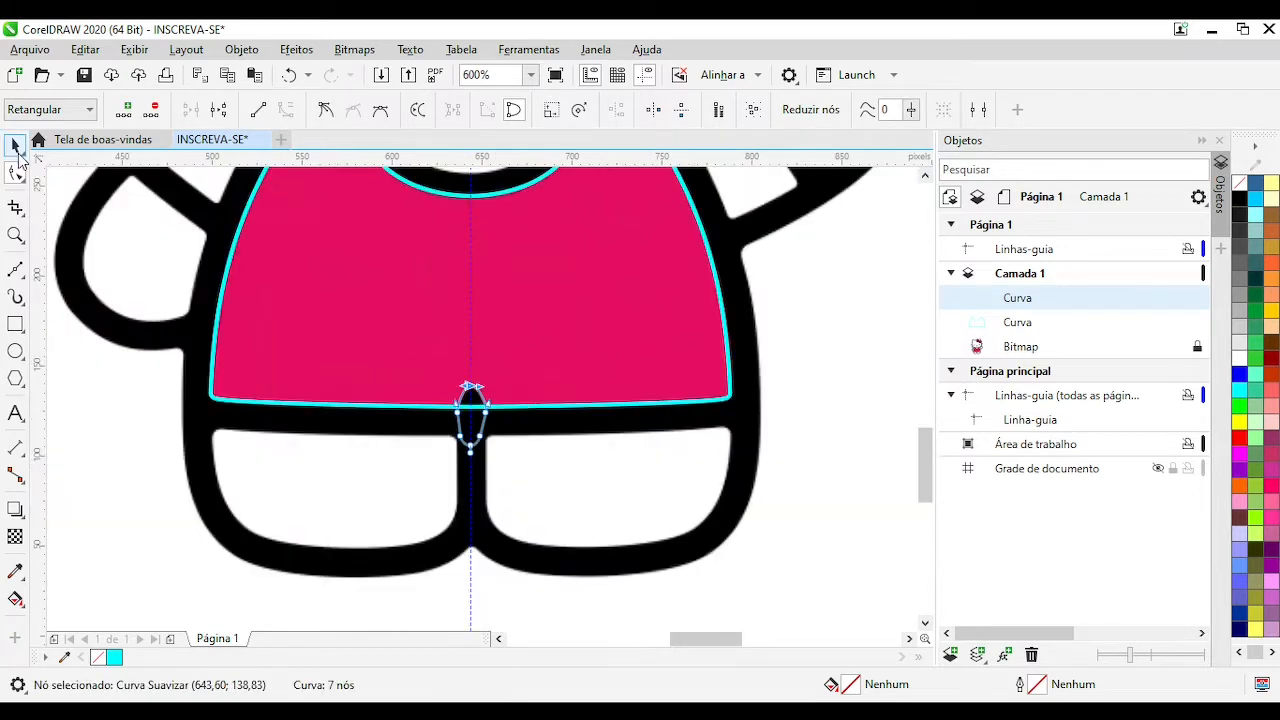
# Cut the notch shape out of the shirt curve's hem and delete the cutting shape
pyautogui.click(16, 146)
pyautogui.keyDown('shift'); pyautogui.click(420, 405); pyautogui.keyUp('shift')
pyautogui.click(598, 110)
pyautogui.click(480, 444)
pyautogui.press('Delete')
# Fill the shirt curve with cyan (#00FFFF)
pyautogui.click(545, 406)
pyautogui.click(1240, 390)
pyautogui.scroll(-1, 483, 400)
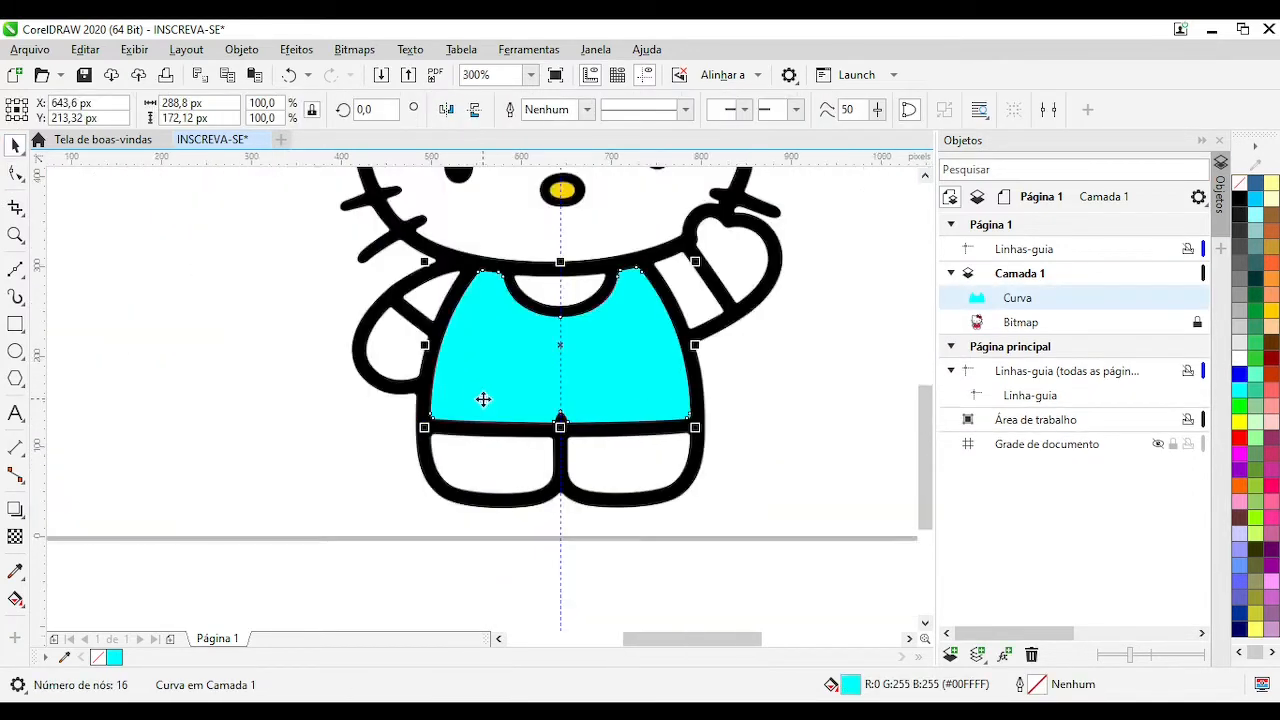
# Round the corners where the notch meets the hem by adjusting the shirt curve's nodes and handles
pyautogui.scroll(3, 500, 366)
pyautogui.press('F10')
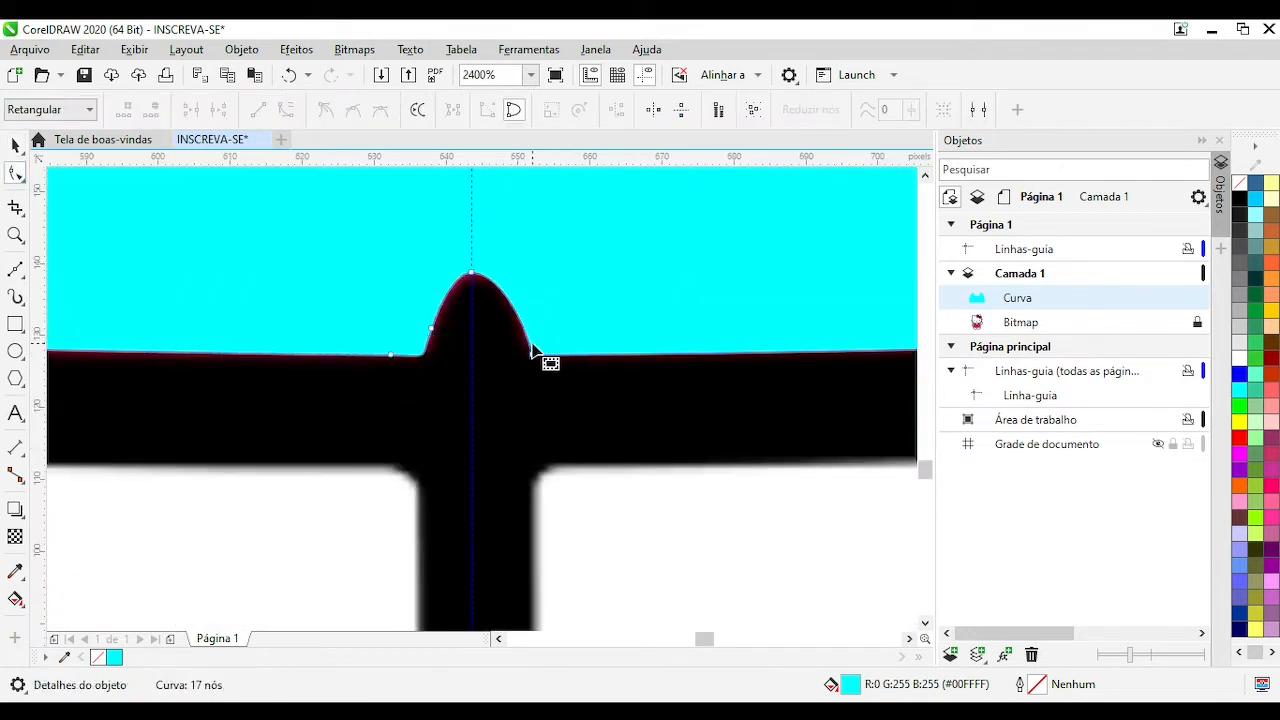
pyautogui.scroll(2, 555, 390)
pyautogui.scroll(-2, 510, 424)
pyautogui.click(341, 399)
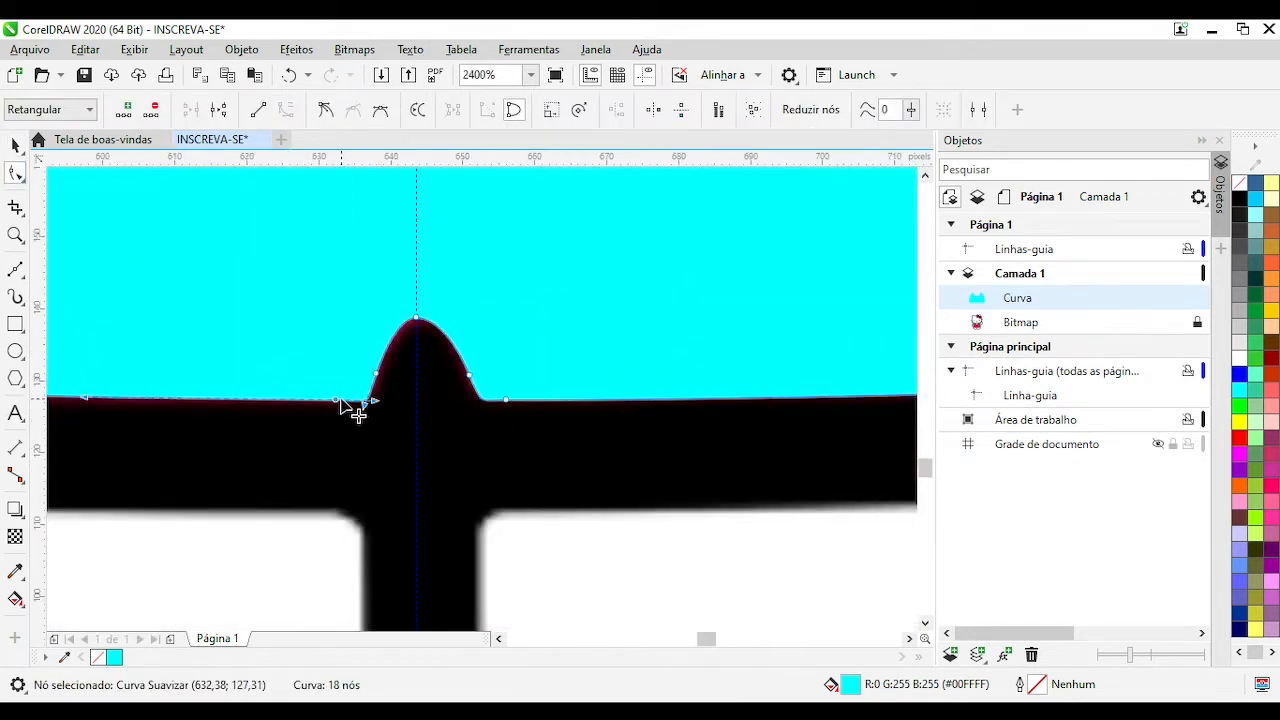
pyautogui.scroll(1, 395, 410)
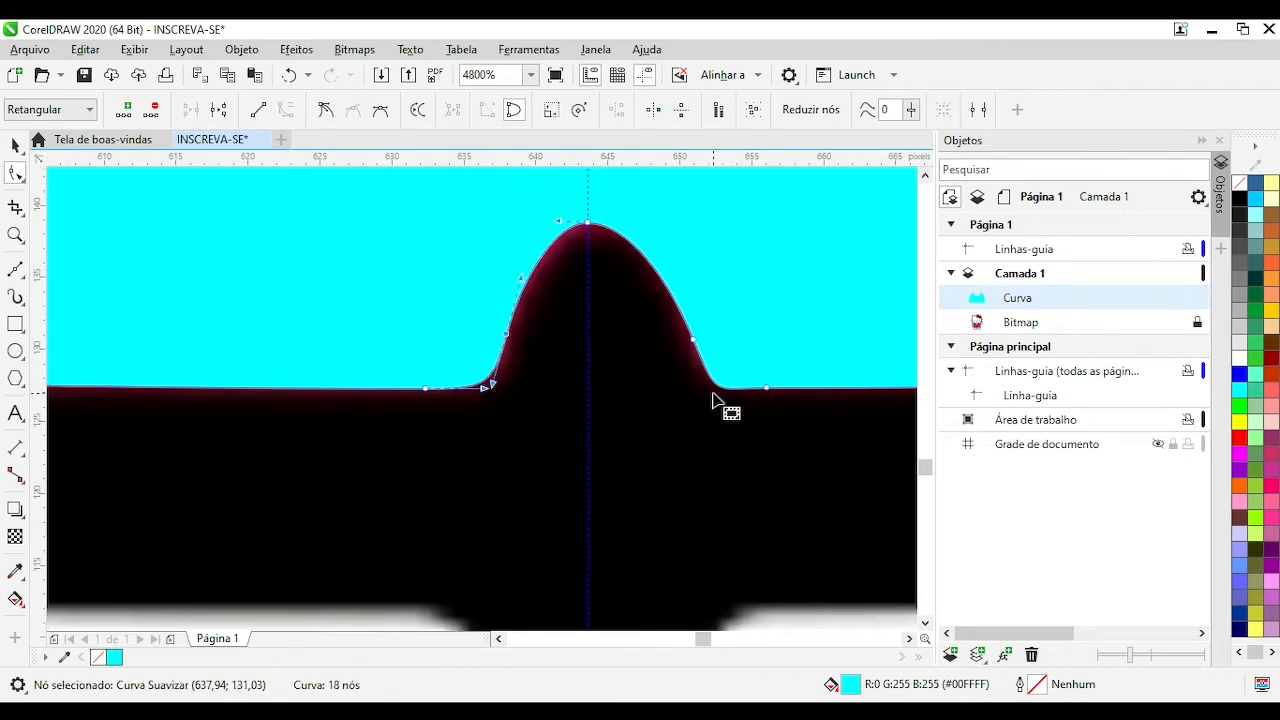
pyautogui.scroll(-4, 671, 431)
# Try a 10 px magenta (#FF00FF) outline on the shirt curve and remove it
pyautogui.press('space')
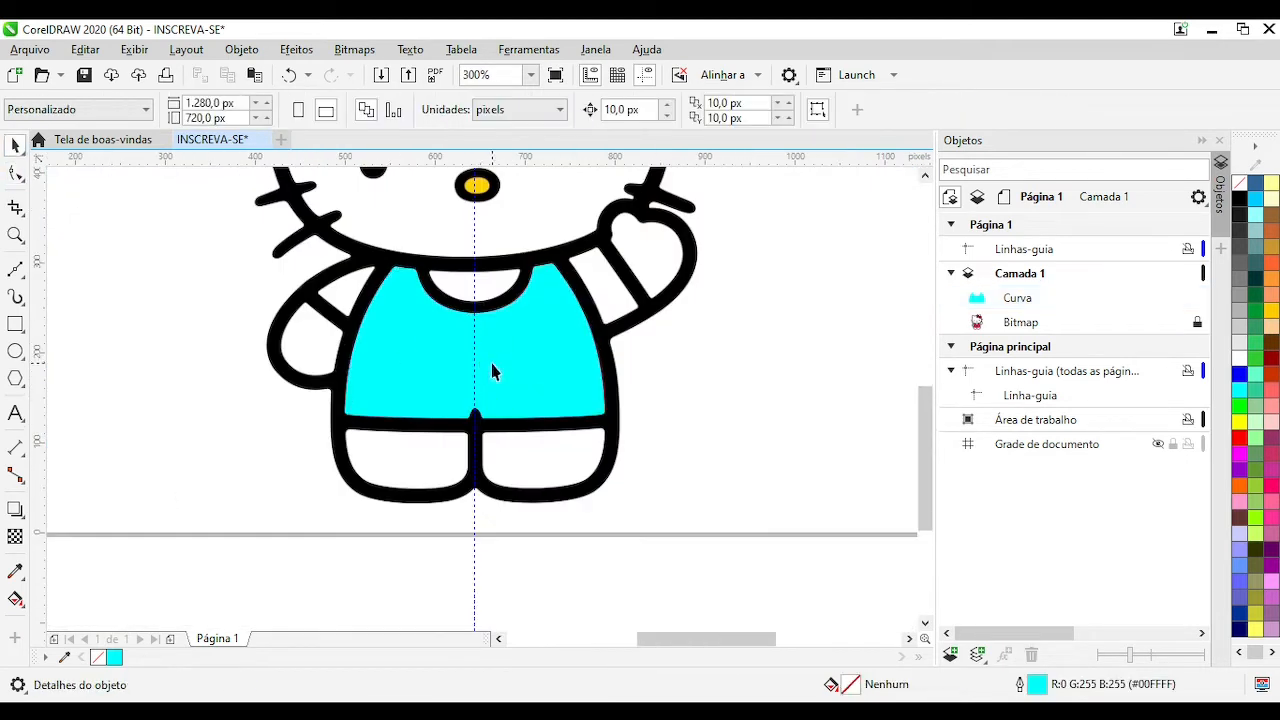
pyautogui.click(452, 395)
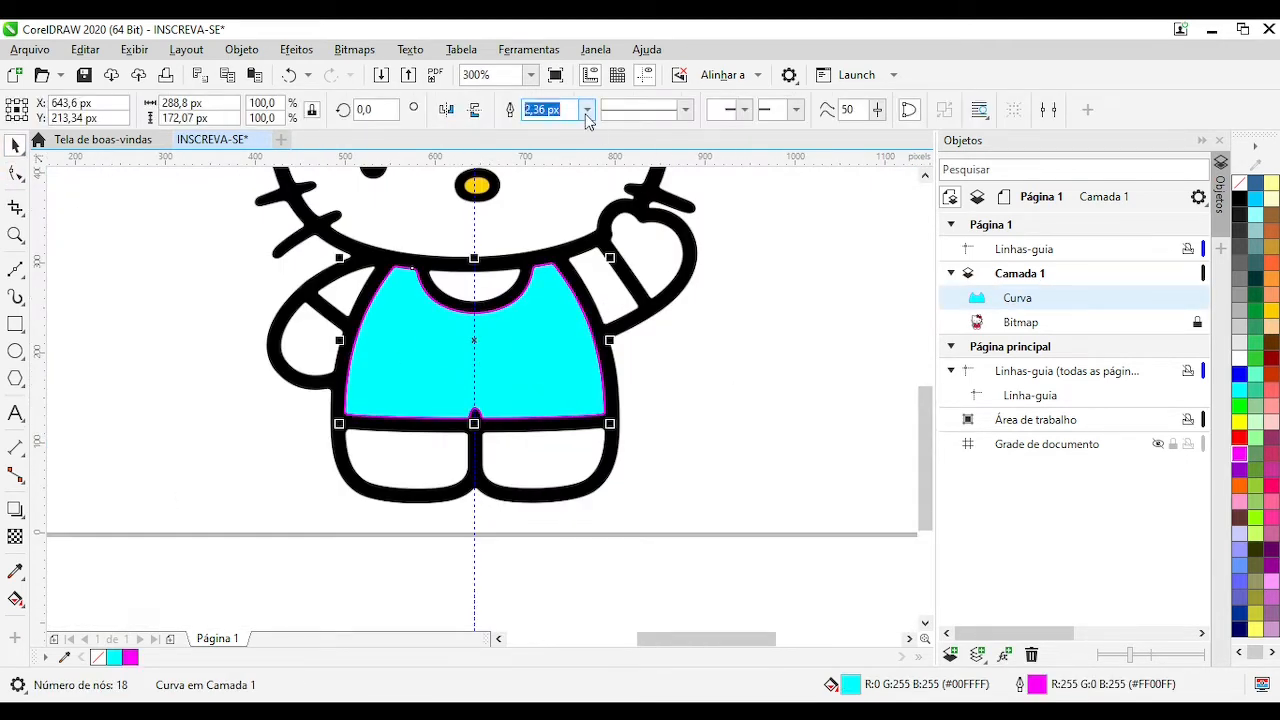
pyautogui.write('10')
pyautogui.press('Return')
pyautogui.rightClick(97, 657)
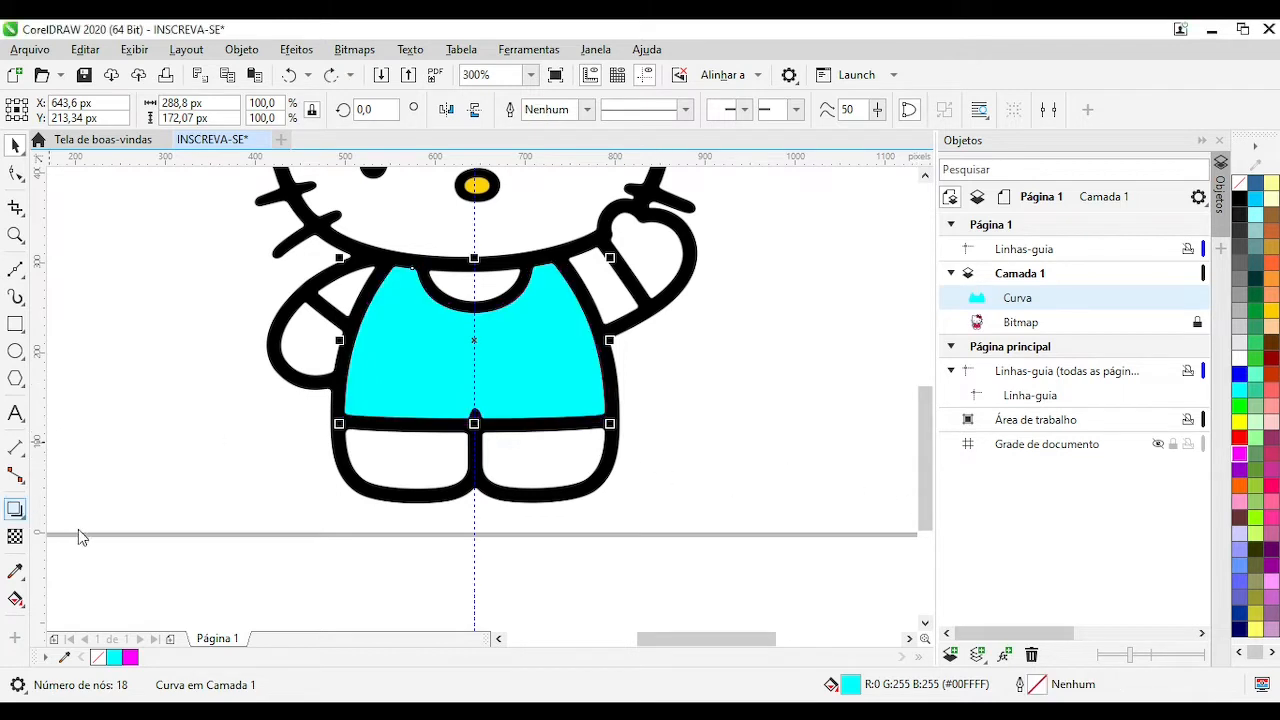
# Apply a one-step outside contour with a 16 px offset and a magenta fill to the shirt curve
pyautogui.click(487, 111)
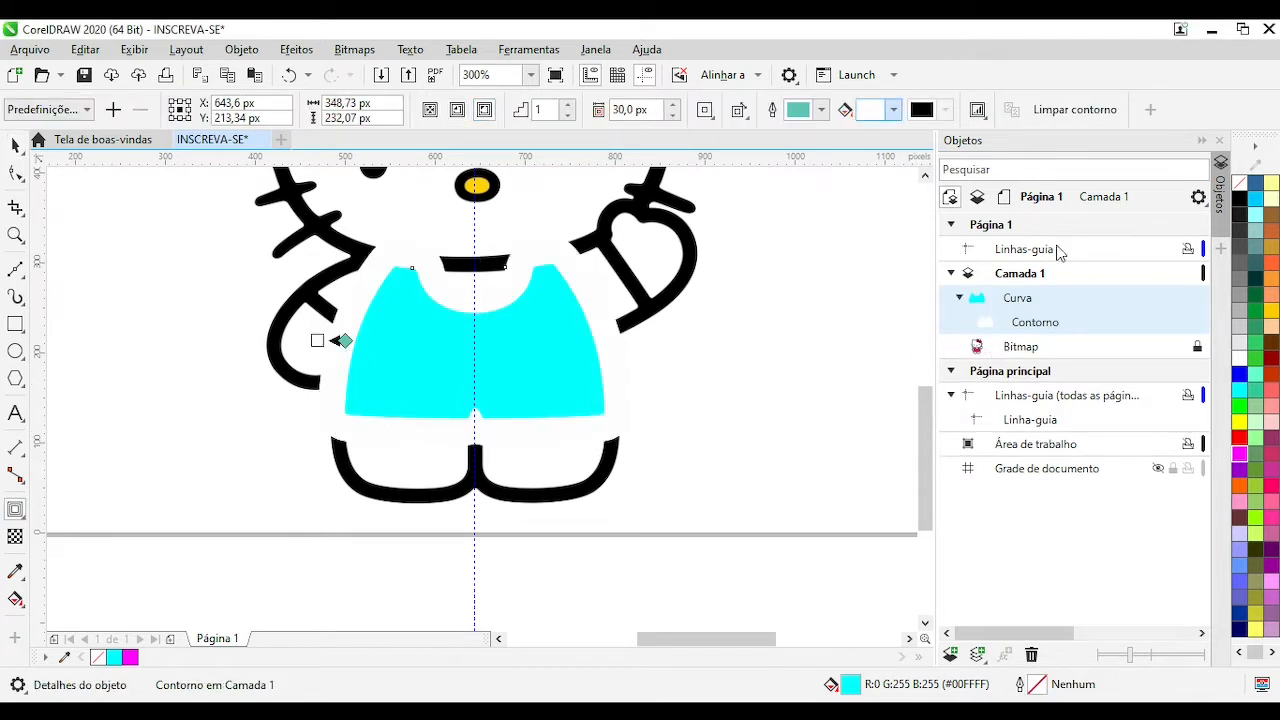
pyautogui.moveTo(1240, 453); pyautogui.dragTo(320, 341)
pyautogui.scroll(-3, 640, 110)
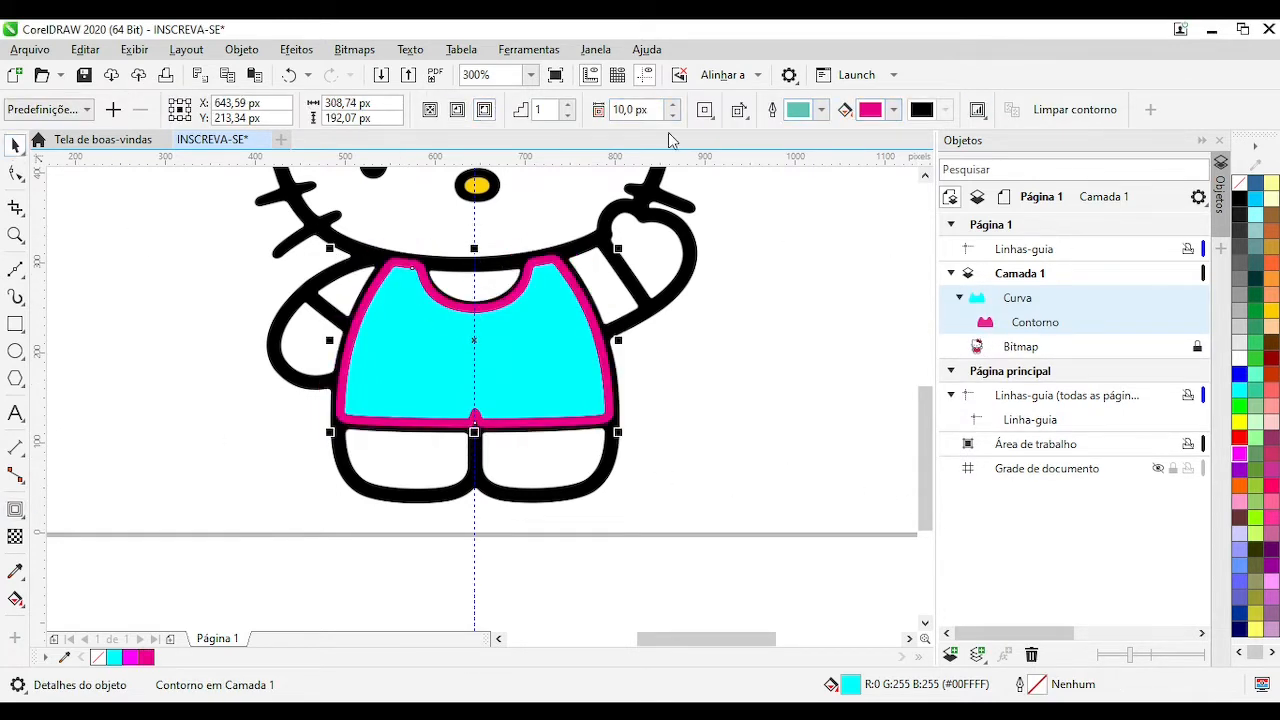
pyautogui.moveTo(624, 481); pyautogui.dragTo(418, 526)
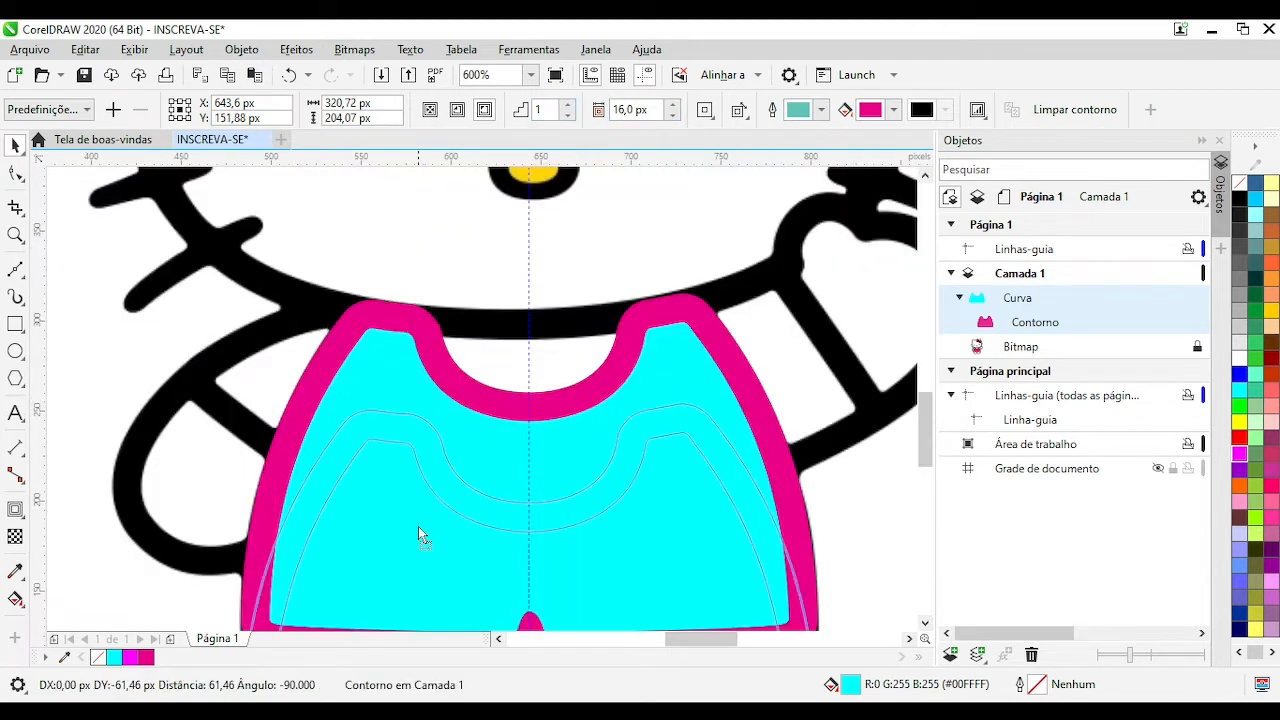
# Break the contour apart from the shirt curve into separate shapes
pyautogui.hotkey('ctrl', 'k')
pyautogui.scroll(-2, 509, 295)
pyautogui.click(443, 300)
pyautogui.click(15, 324)
pyautogui.moveTo(352, 237)
pyautogui.mouseDown()
pyautogui.moveTo(568, 509)
pyautogui.moveTo(622, 537)
pyautogui.mouseUp()
pyautogui.press('Delete')
# Move the inner shirt shape off the character and fill it with the pink sampled from the bitmap
pyautogui.moveTo(513, 451); pyautogui.dragTo(783, 451)
pyautogui.moveTo(530, 451); pyautogui.dragTo(798, 451)
pyautogui.click(15, 571)
pyautogui.click(524, 464)
pyautogui.click(757, 452)
# Move the outer shirt contour shape off the character so it sits beneath the inner shirt shape
pyautogui.click(15, 146)
pyautogui.scroll(1, 637, 541)
pyautogui.click(754, 355)
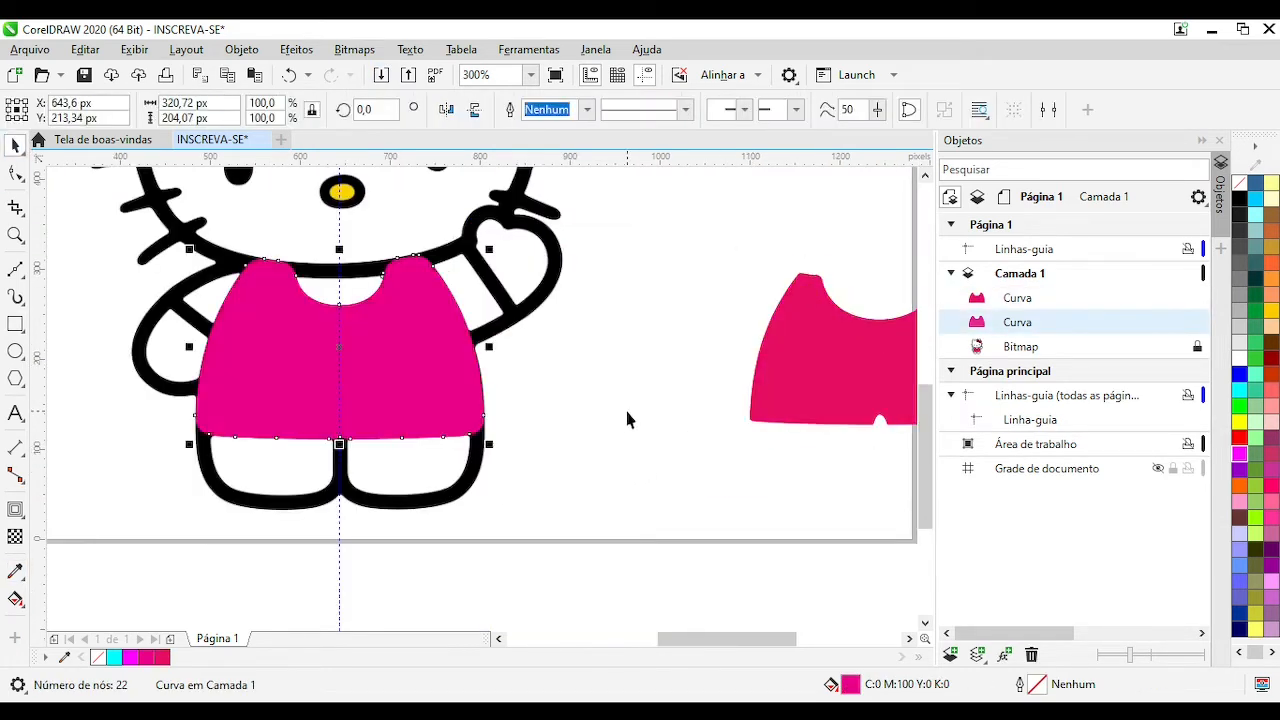
pyautogui.scroll(1, 490, 378)
# Trace the white inner area of the arm beside the shirt with a closed straight-line path of five nodes
pyautogui.press('F10')
pyautogui.scroll(1, 490, 378)
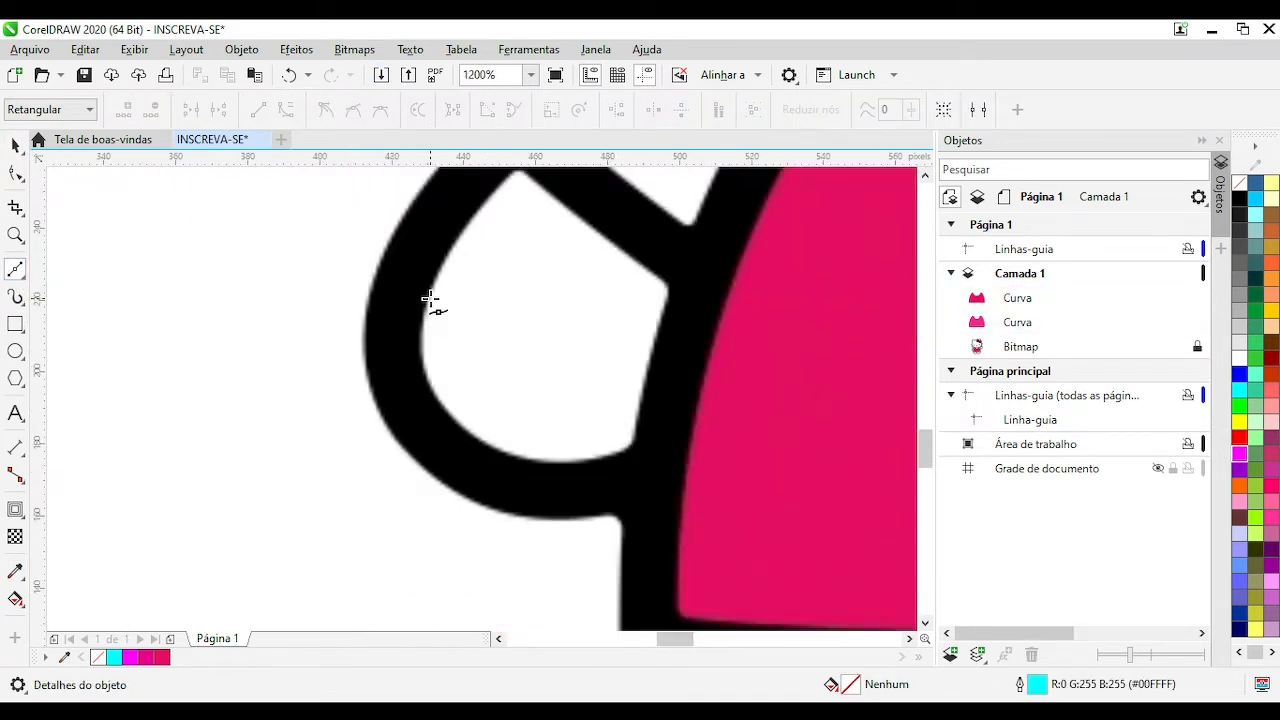
pyautogui.click(428, 286)
pyautogui.click(618, 432)
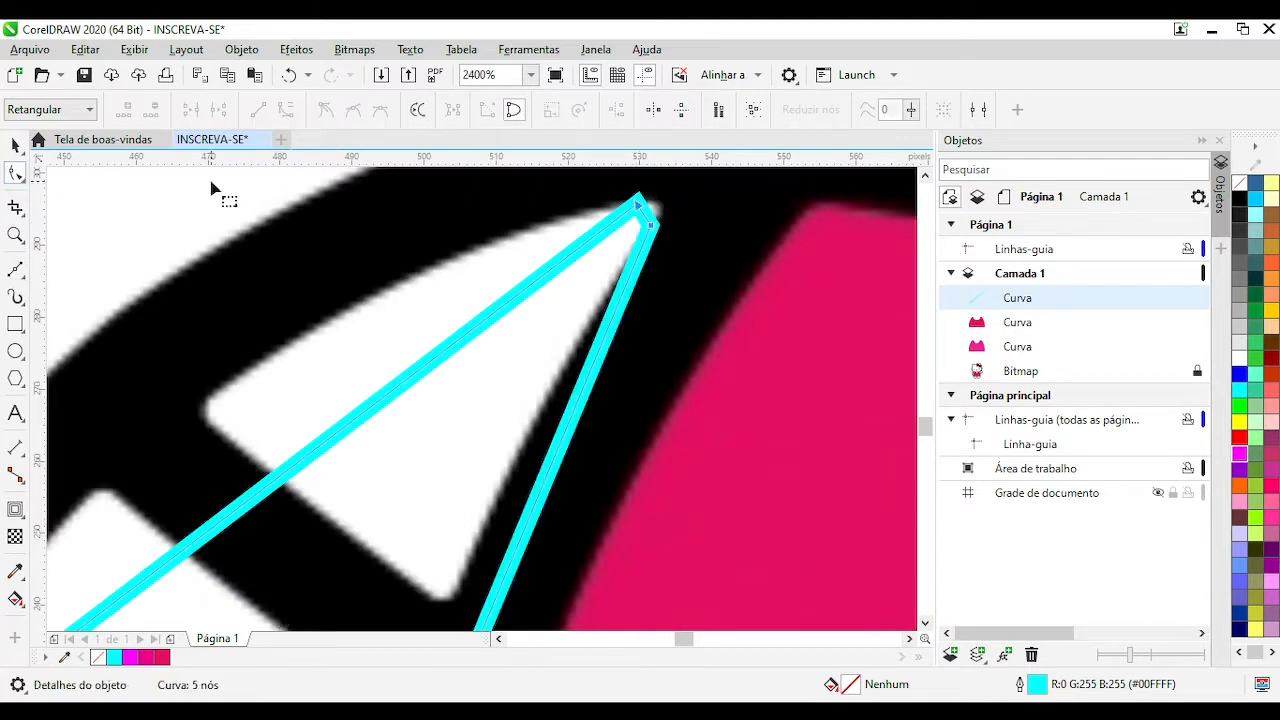
# Remove the arm path's outline colour and bend its upper edge to follow the white area in the bitmap
pyautogui.scroll(-1, 528, 357)
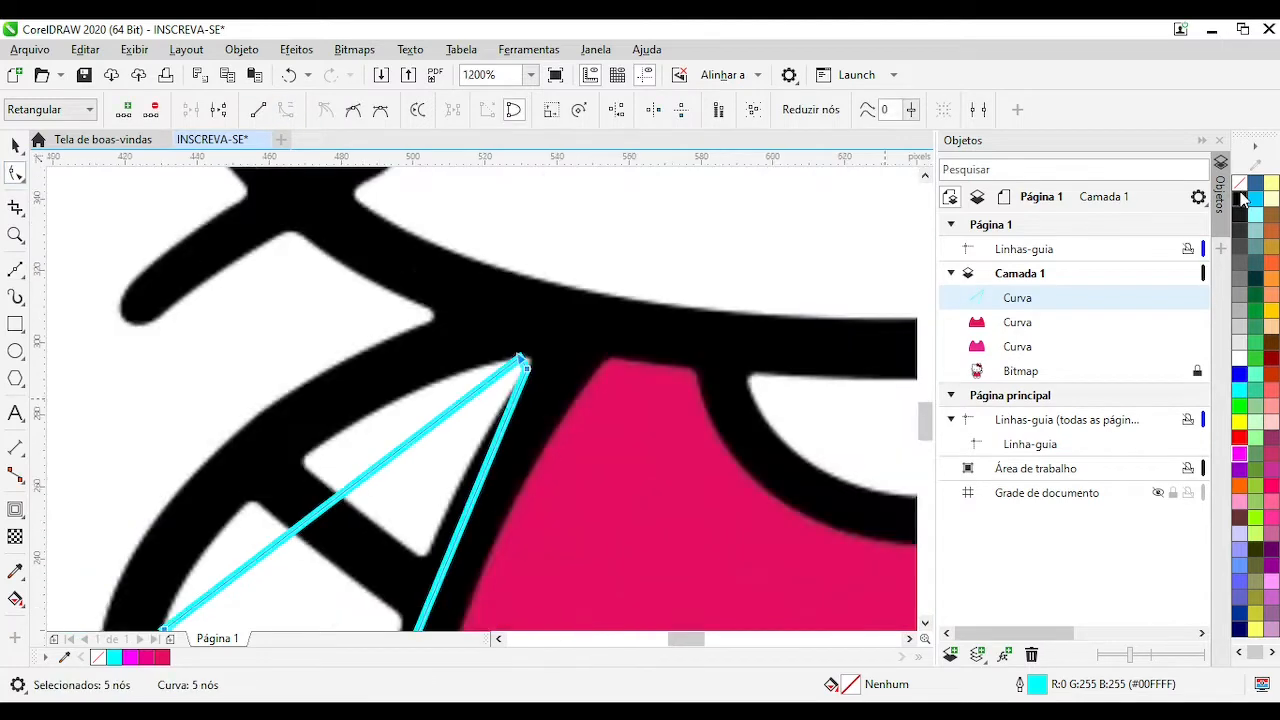
pyautogui.moveTo(534, 406); pyautogui.dragTo(499, 364)
pyautogui.scroll(1, 718, 271)
pyautogui.click(523, 363)
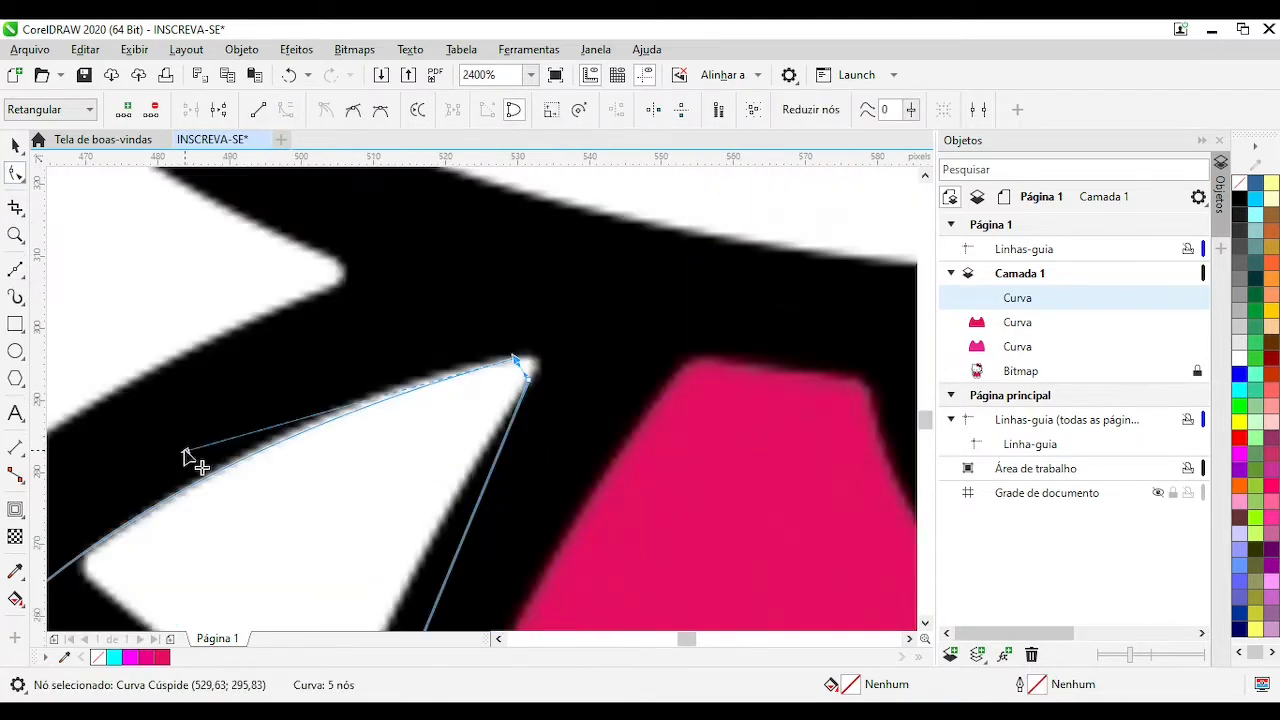
pyautogui.moveTo(187, 454); pyautogui.dragTo(187, 436)
pyautogui.scroll(1, 540, 391)
# Curve the arm path's edge beside the shirt and round its upper tip to match the bitmap
pyautogui.scroll(-2, 497, 357)
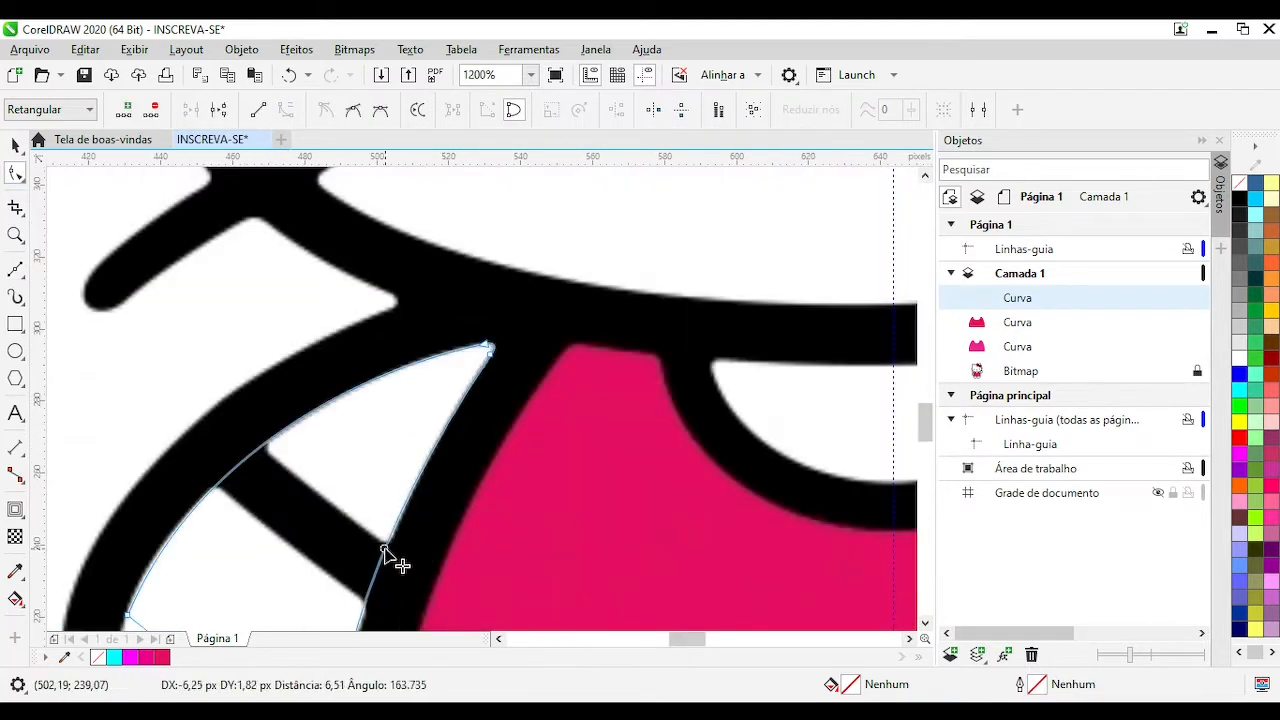
pyautogui.scroll(2, 491, 355)
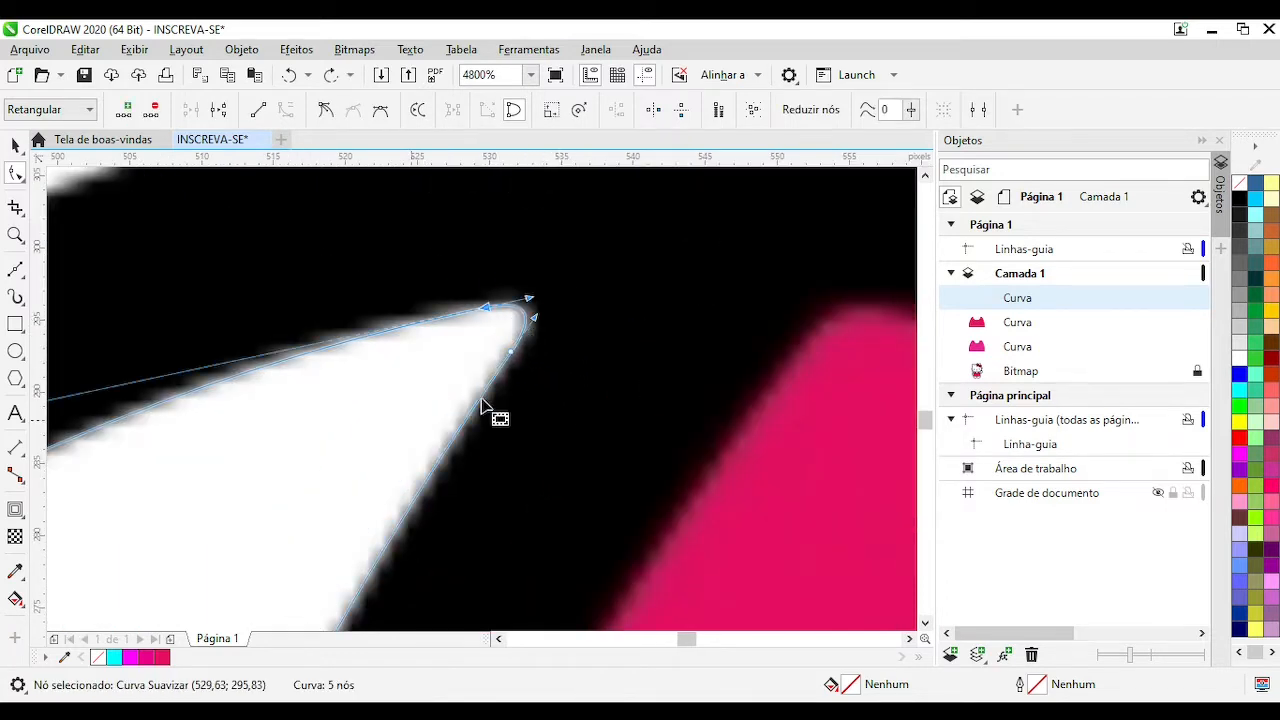
pyautogui.scroll(-2, 482, 405)
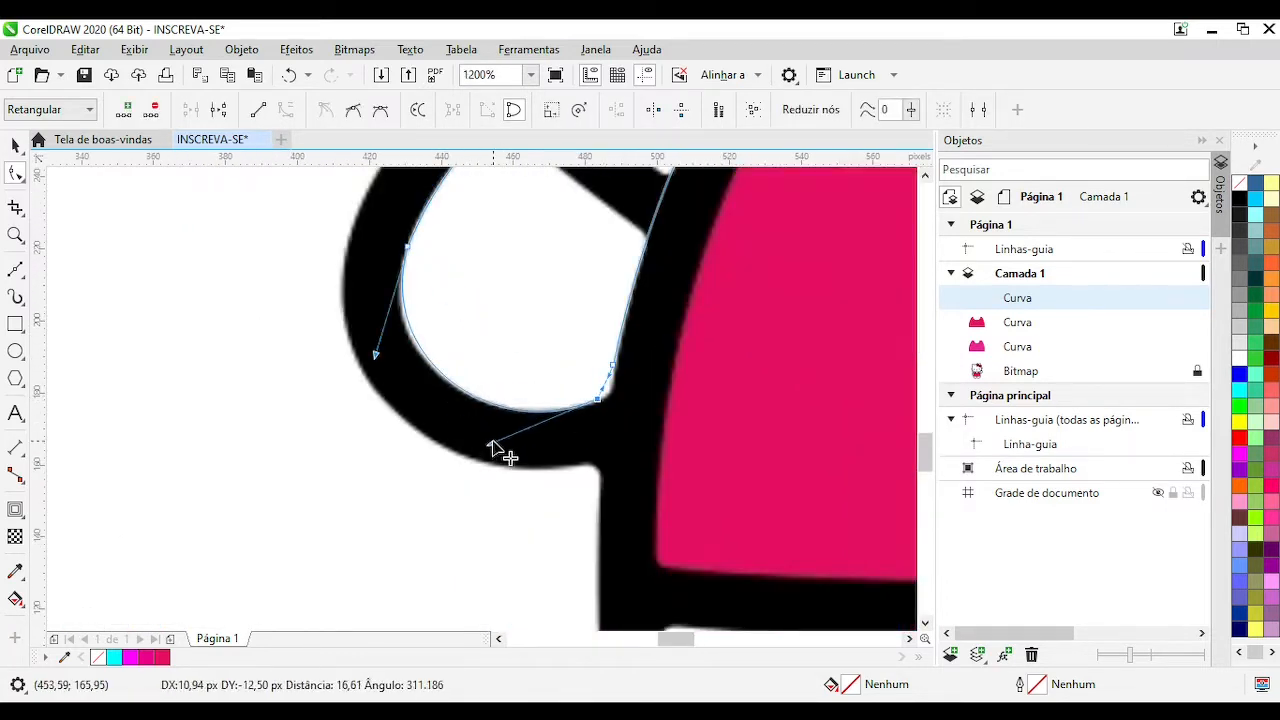
# Curve the arm path around the bottom of the hand and round its lower corner near the shirt
pyautogui.scroll(-1, 426, 397)
pyautogui.scroll(2, 528, 486)
pyautogui.moveTo(515, 318); pyautogui.dragTo(525, 334)
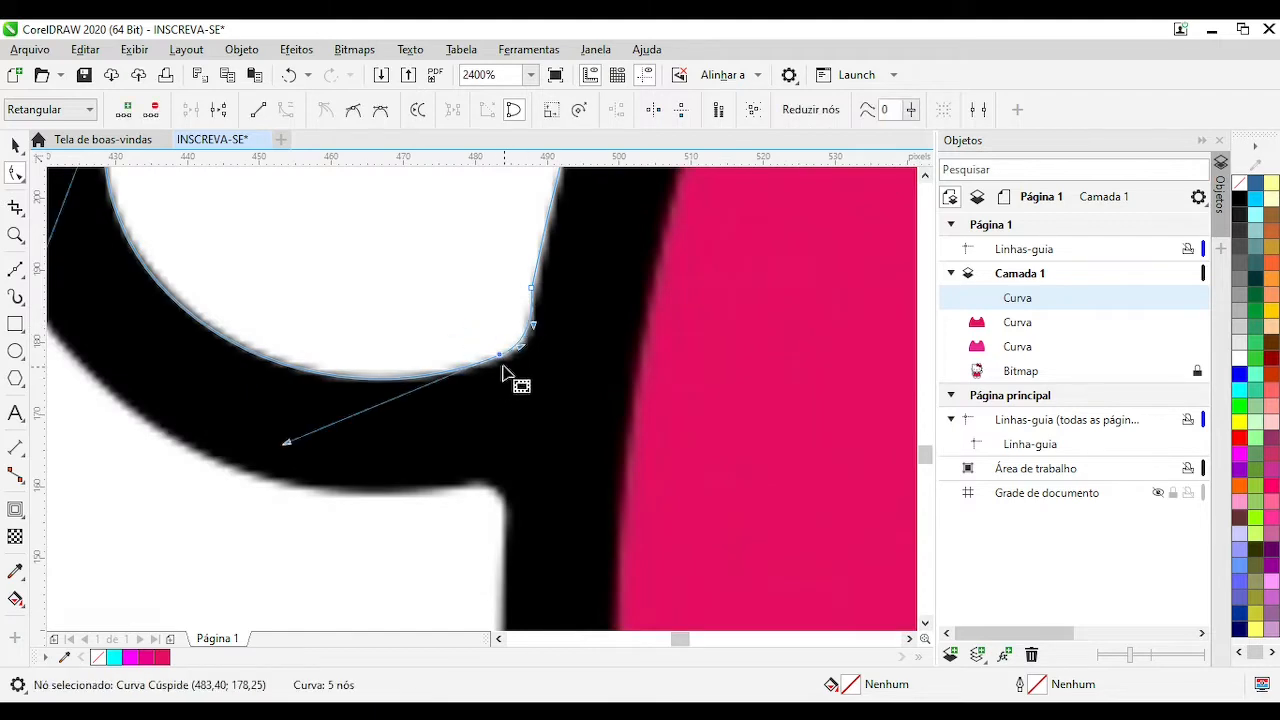
pyautogui.click(532, 290)
pyautogui.scroll(-1, 535, 308)
pyautogui.scroll(1, 500, 405)
pyautogui.press('c')
pyautogui.scroll(2, 482, 385)
pyautogui.moveTo(483, 418); pyautogui.dragTo(491, 420)
pyautogui.moveTo(464, 557); pyautogui.dragTo(454, 561)
pyautogui.scroll(-2, 475, 416)
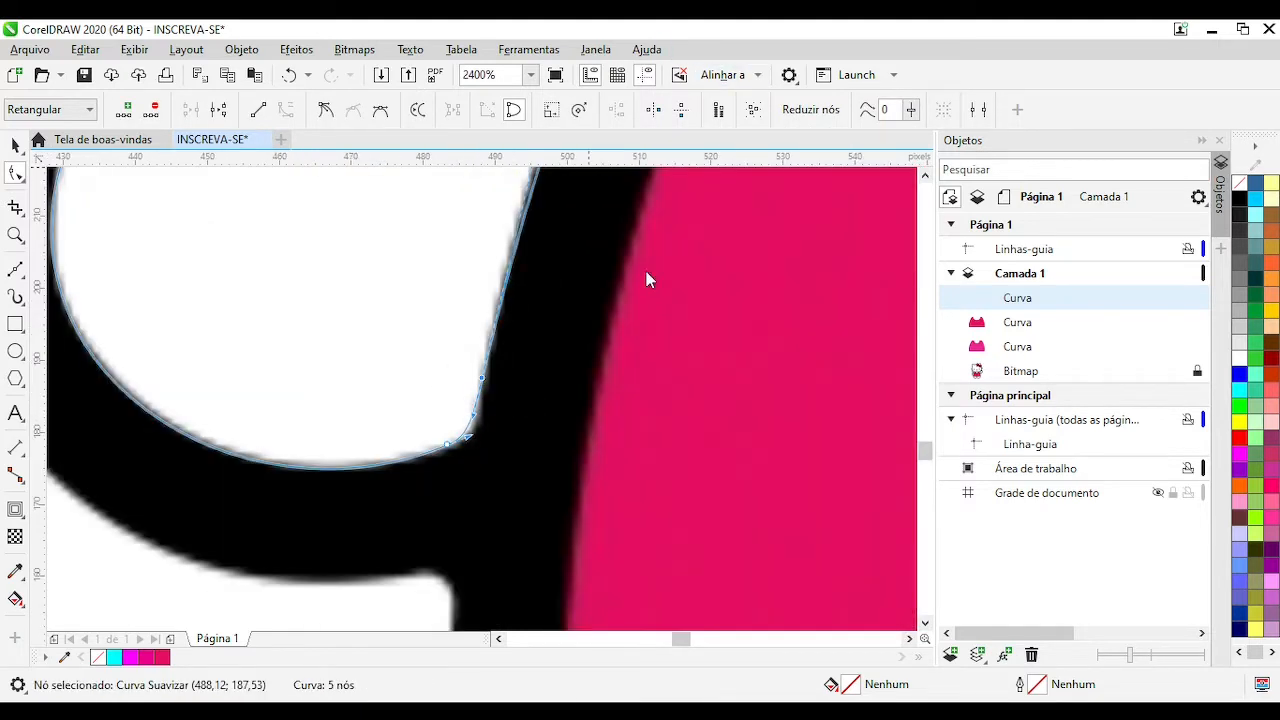
# Add a node on the arm path's edge beside the shirt and adjust the edge to follow the bitmap
pyautogui.scroll(2, 467, 417)
pyautogui.moveTo(496, 409); pyautogui.dragTo(521, 431)
pyautogui.scroll(-3, 512, 440)
pyautogui.doubleClick(503, 364)
pyautogui.scroll(2, 503, 365)
pyautogui.moveTo(503, 364); pyautogui.dragTo(519, 385)
pyautogui.scroll(-2, 510, 390)
pyautogui.scroll(-1, 521, 392)
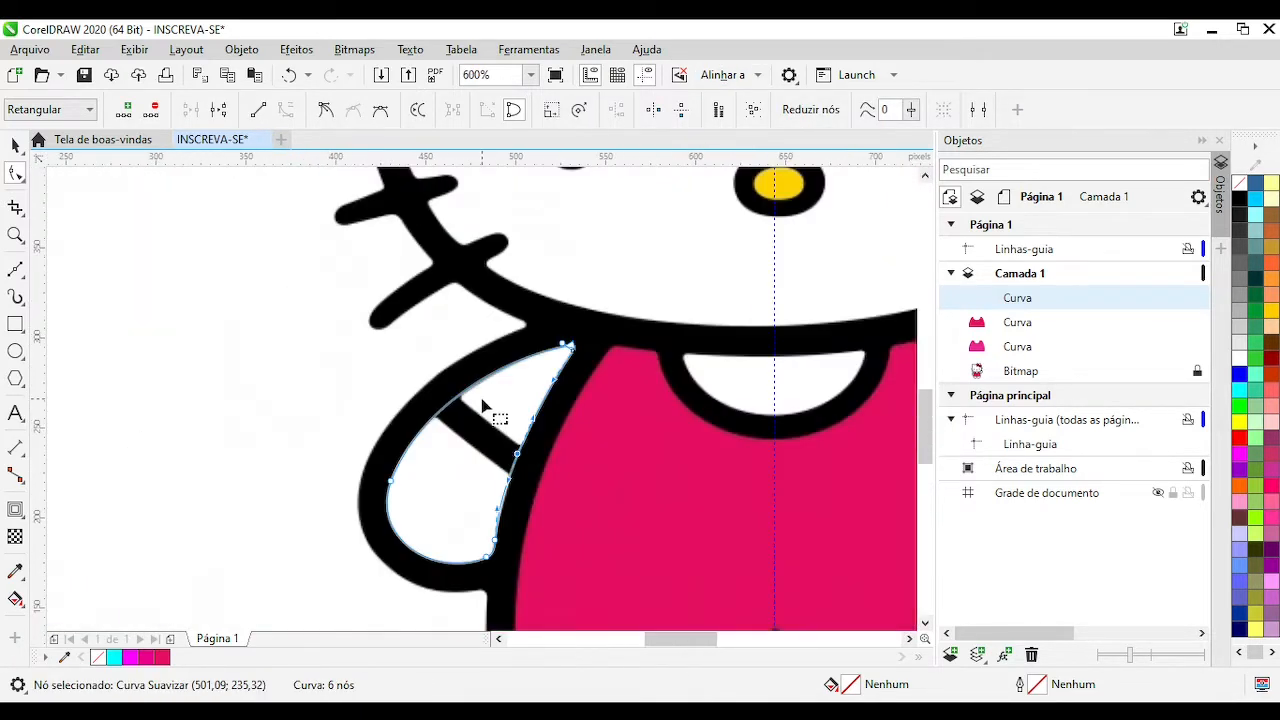
# Refine the outer edge of the arm path with its curve handles so it follows the white area
pyautogui.scroll(1, 482, 405)
pyautogui.scroll(-1, 374, 475)
pyautogui.click(336, 515)
pyautogui.scroll(1, 420, 405)
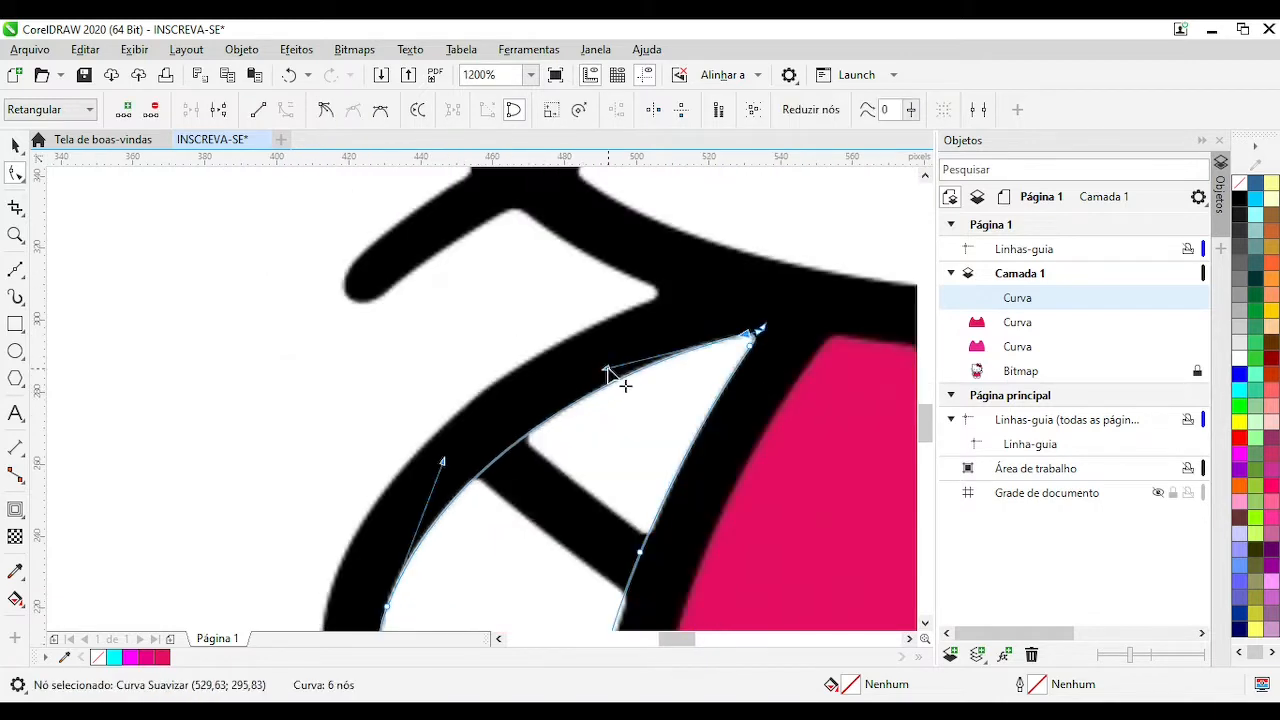
pyautogui.scroll(-1, 608, 375)
pyautogui.scroll(1, 612, 538)
# Give the arm curve a blue (#0000FF) outline and deselect it
pyautogui.click(15, 147)
pyautogui.scroll(-2, 458, 399)
pyautogui.rightClick(1239, 375)
pyautogui.click(411, 519)
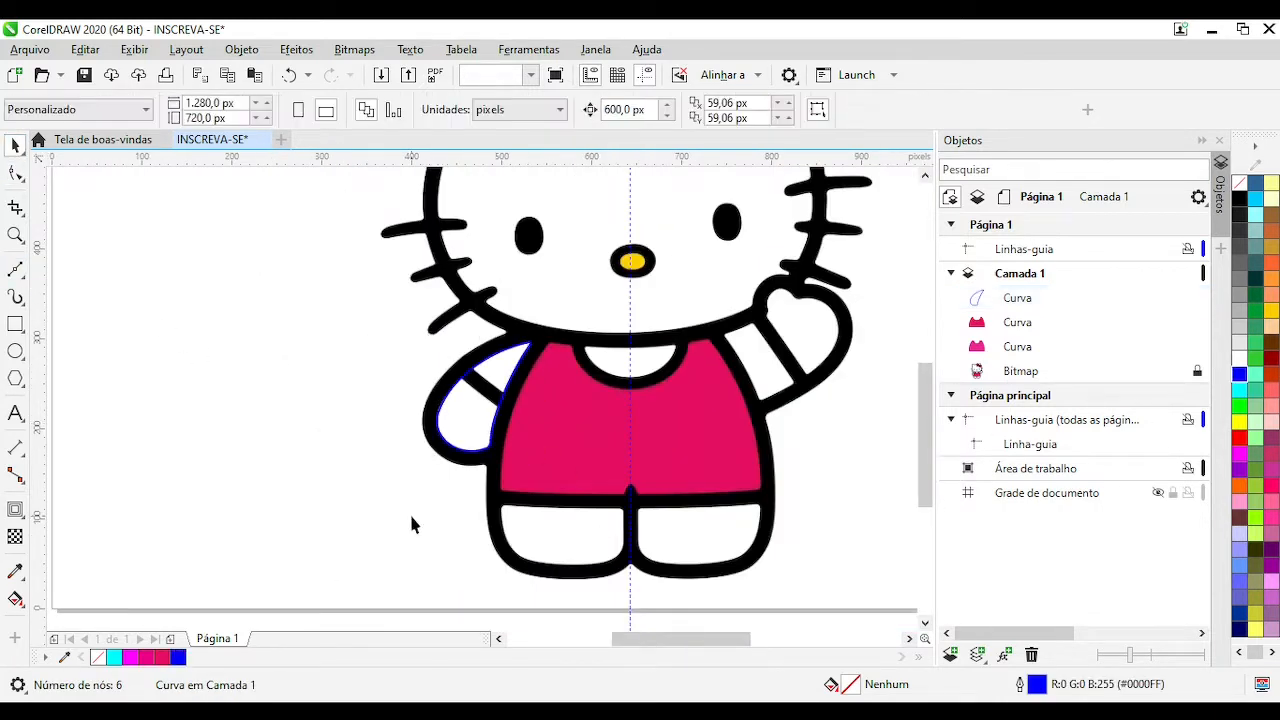
# Draw a straight line across the arm along the black band that separates the sleeve from the hand
pyautogui.scroll(-2, 411, 519)
pyautogui.scroll(2, 600, 400)
pyautogui.click(15, 510)
pyautogui.click(15, 147)
pyautogui.scroll(-1, 400, 410)
pyautogui.scroll(2, 240, 440)
pyautogui.click(482, 404)
pyautogui.click(15, 270)
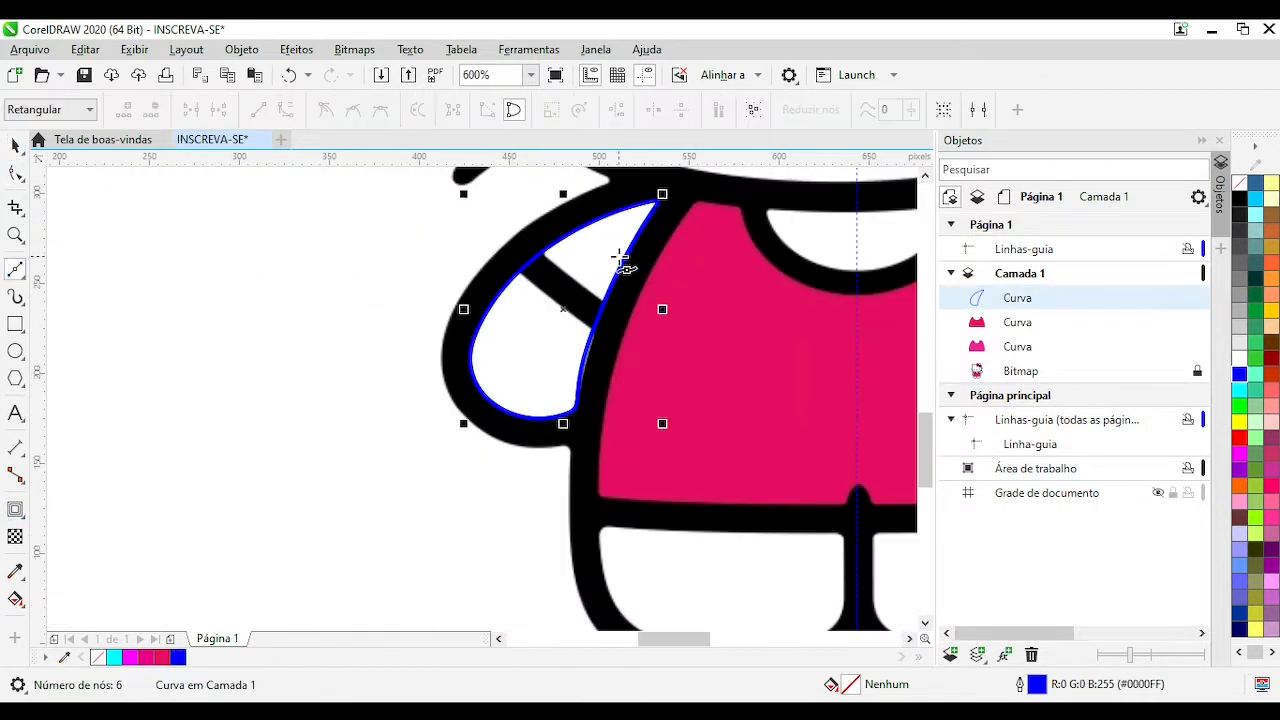
pyautogui.click(509, 243)
pyautogui.click(629, 339)
# Thicken the cyan line to cover the black sleeve band and convert its outline to an object
pyautogui.press('space')
pyautogui.scroll(1, 583, 263)
pyautogui.moveTo(461, 460)
pyautogui.mouseDown()
pyautogui.moveTo(770, 441)
pyautogui.moveTo(460, 468)
pyautogui.mouseUp()
pyautogui.scroll(-1, 480, 472)
pyautogui.click(112, 140)
pyautogui.click(231, 139)
pyautogui.scroll(1, 505, 400)
pyautogui.hotkey('ctrl', 'shift', 'q')
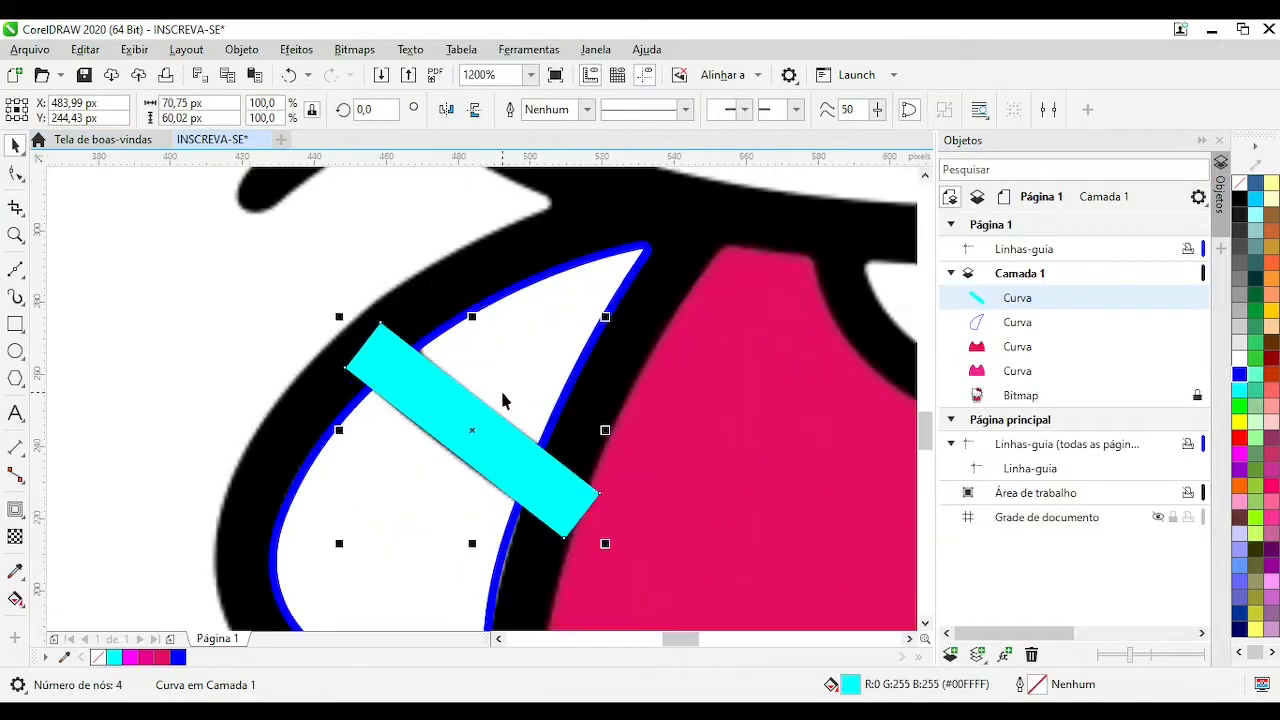
# Trim the arm curve with the cyan band and delete the band
pyautogui.keyDown('shift'); pyautogui.click(505, 400); pyautogui.keyUp('shift')
pyautogui.click(580, 110)
pyautogui.click(394, 378)
pyautogui.press('Delete')
# Remove the arm curve's blue outline and round the top corner of its hand part to match the bitmap
pyautogui.click(15, 173)
pyautogui.rightClick(1240, 183)
pyautogui.scroll(1, 277, 419)
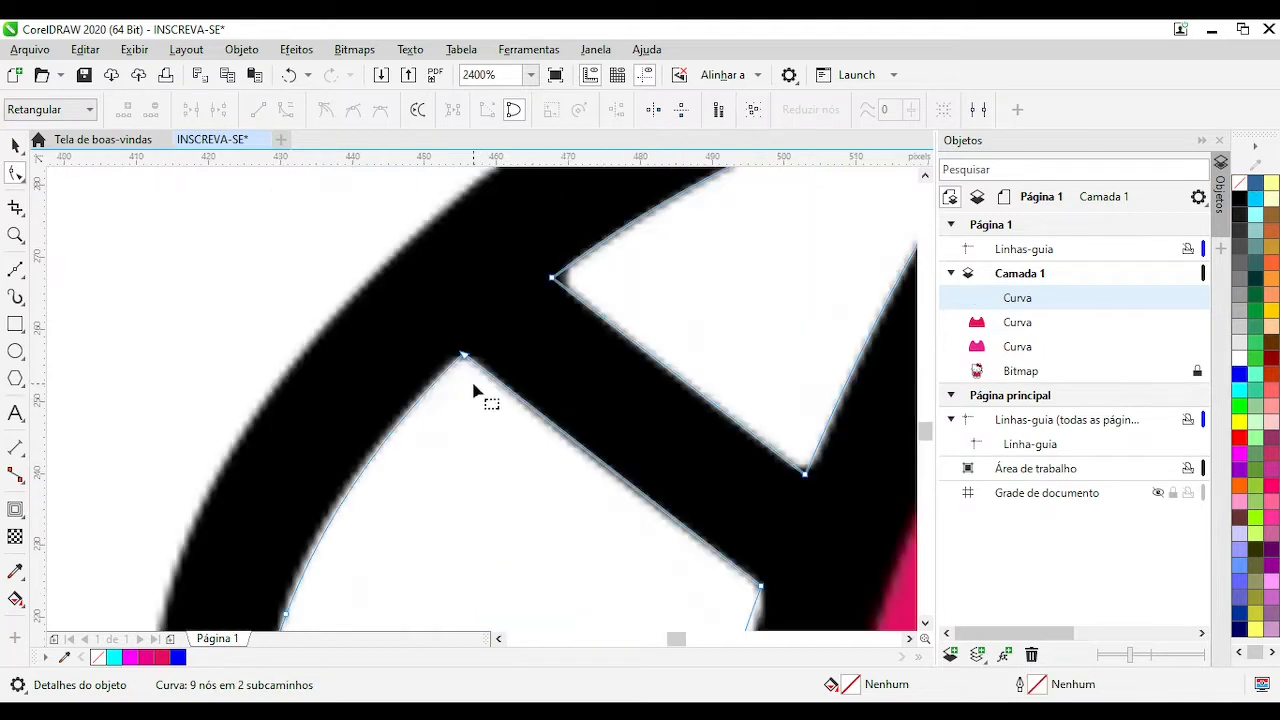
pyautogui.scroll(1, 460, 365)
pyautogui.doubleClick(430, 382)
pyautogui.scroll(-1, 466, 343)
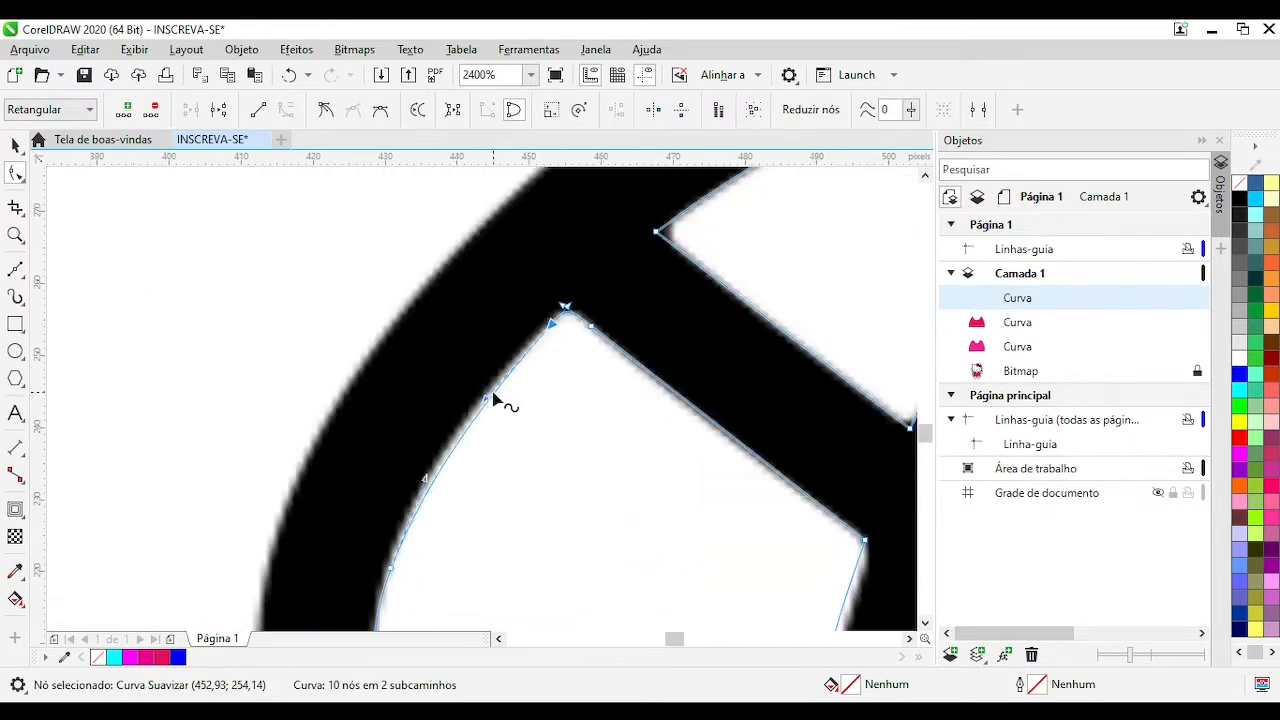
pyautogui.scroll(1, 438, 364)
pyautogui.scroll(-1, 750, 600)
pyautogui.scroll(-1, 615, 563)
pyautogui.scroll(1, 482, 400)
# Round the hand part's corner near the shirt and adjust the edge below it to follow the bitmap
pyautogui.click(502, 353)
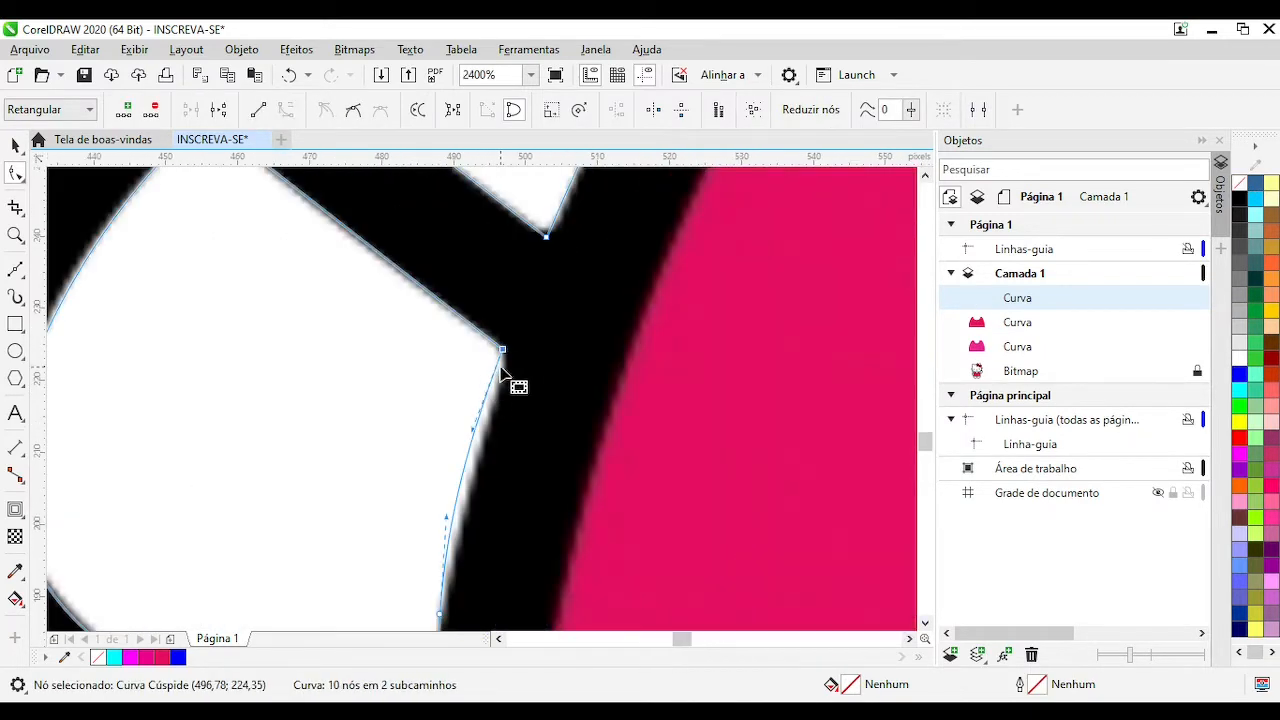
pyautogui.scroll(1, 503, 375)
pyautogui.doubleClick(463, 390)
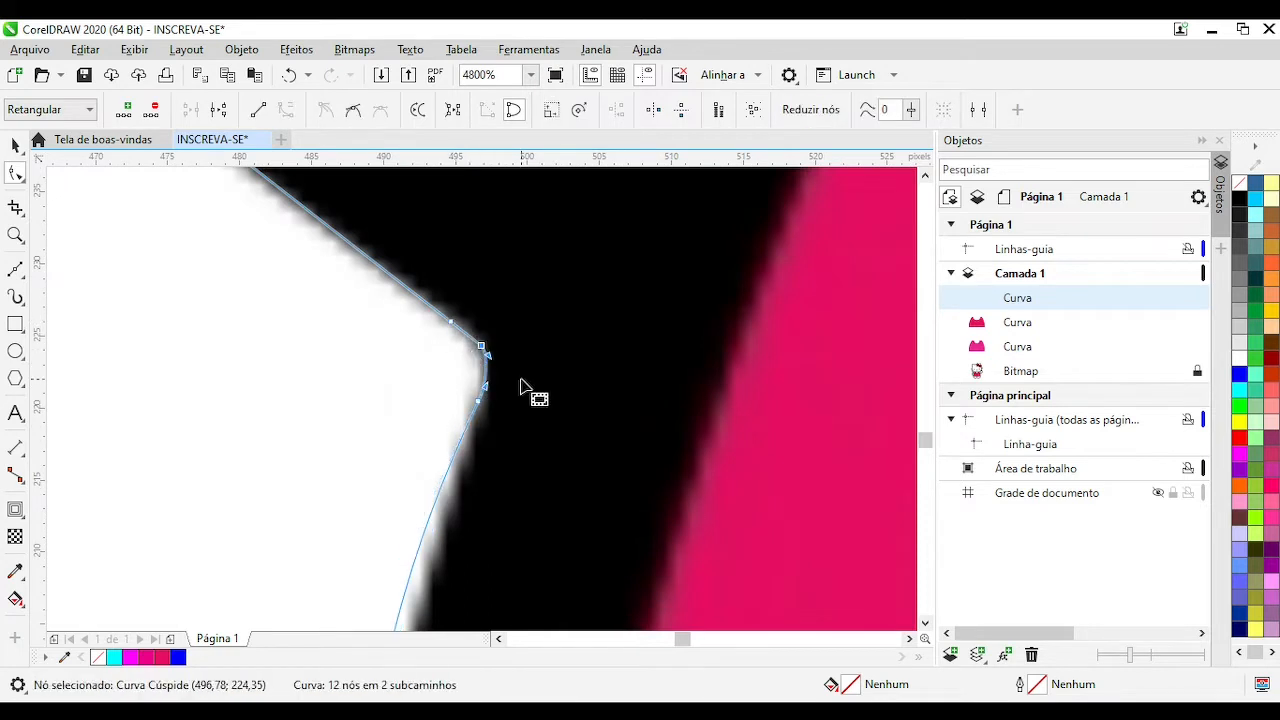
pyautogui.scroll(-1, 485, 492)
pyautogui.moveTo(431, 480); pyautogui.dragTo(440, 486)
pyautogui.scroll(-1, 440, 486)
pyautogui.scroll(1, 479, 427)
pyautogui.scroll(-1, 514, 443)
pyautogui.scroll(1, 505, 208)
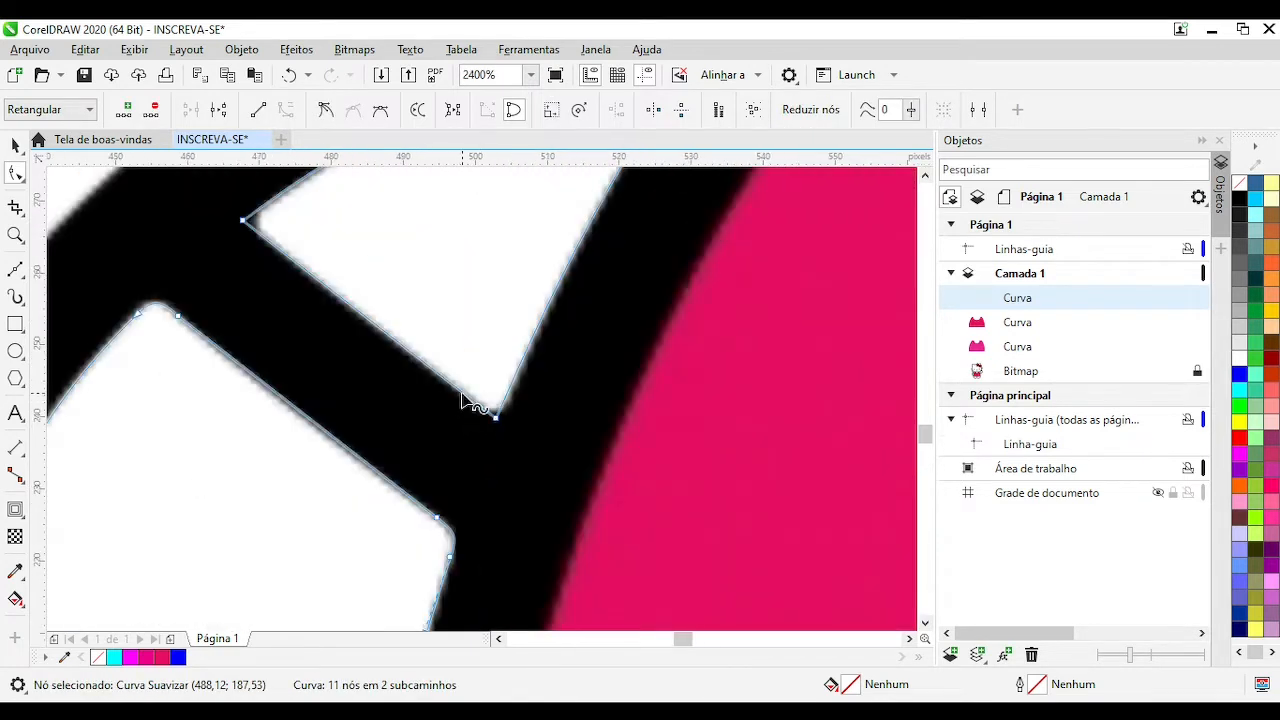
# Round the lower corner of the arm curve's sleeve part to match the bitmap
pyautogui.moveTo(496, 418)
pyautogui.mouseDown()
pyautogui.moveTo(468, 402)
pyautogui.moveTo(502, 410)
pyautogui.moveTo(495, 420)
pyautogui.mouseUp()
pyautogui.scroll(-1, 496, 422)
pyautogui.scroll(1, 518, 325)
pyautogui.click(427, 504)
pyautogui.scroll(1, 156, 390)
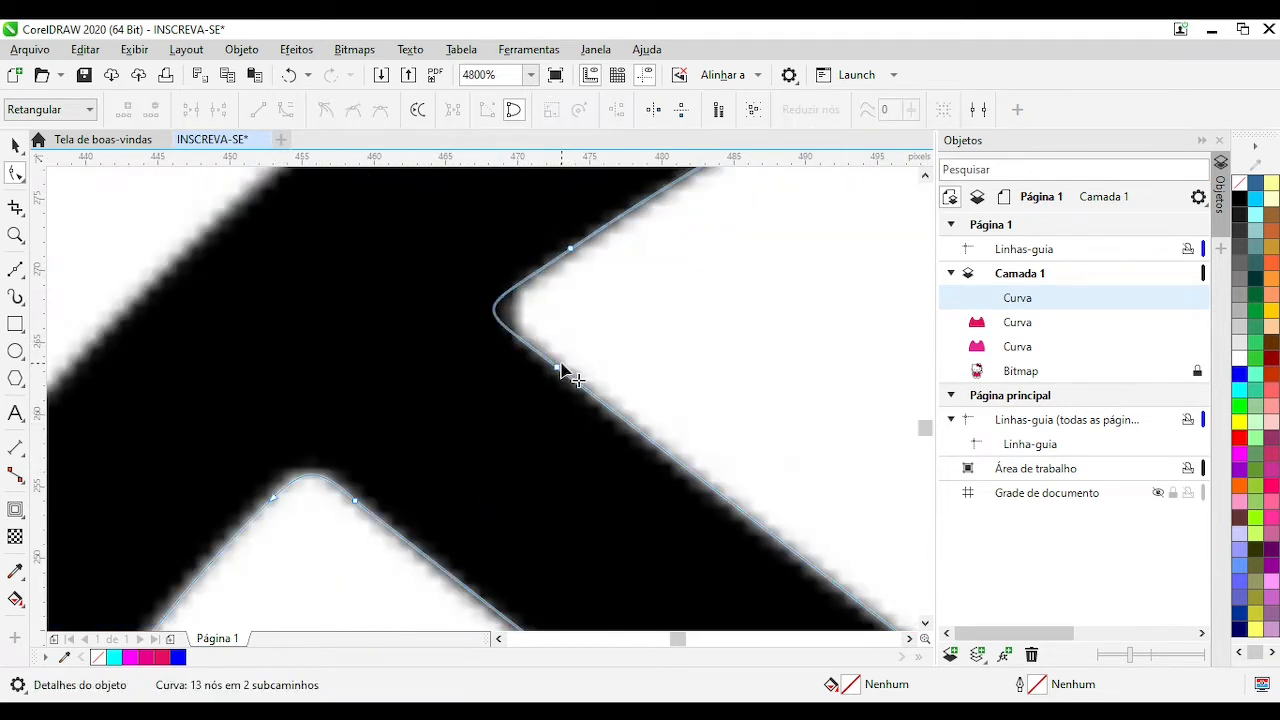
# Round the sleeve part's outer corner beside the black band and align its upper edge with the bitmap
pyautogui.moveTo(501, 332); pyautogui.dragTo(504, 333)
pyautogui.moveTo(472, 316); pyautogui.dragTo(488, 304)
pyautogui.scroll(-2, 500, 310)
pyautogui.scroll(1, 563, 365)
pyautogui.click(537, 312)
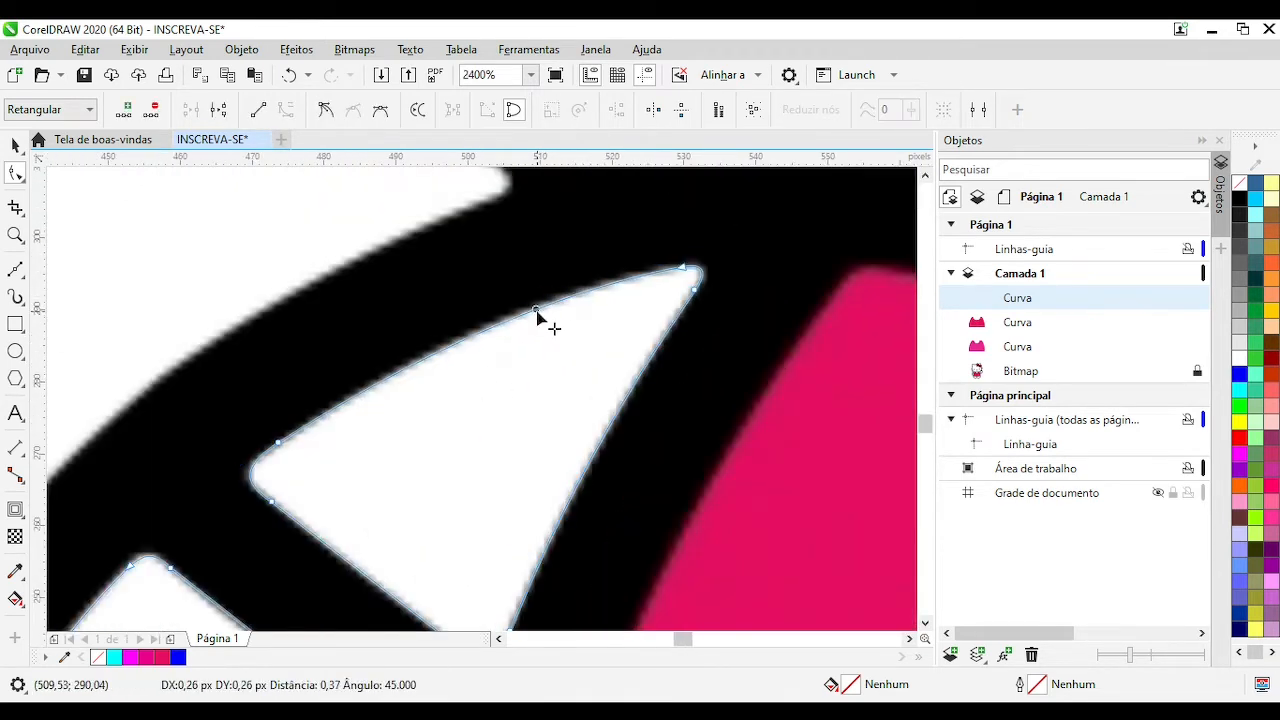
# Fill the two-part arm curve with magenta (#FF00FF)
pyautogui.scroll(-3, 491, 417)
pyautogui.press('space')
pyautogui.scroll(-2, 488, 405)
pyautogui.scroll(-1, 481, 407)
pyautogui.moveTo(481, 407); pyautogui.dragTo(810, 411)
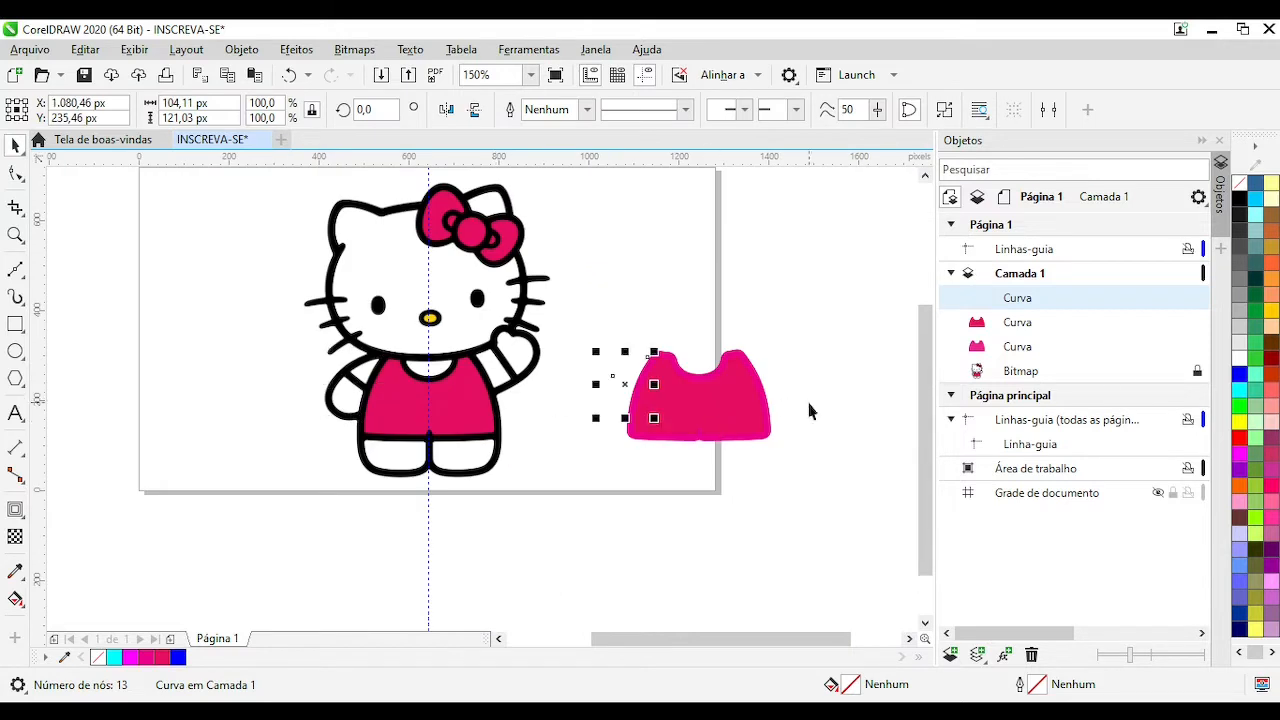
pyautogui.click(115, 657)
pyautogui.scroll(2, 336, 380)
pyautogui.click(131, 657)
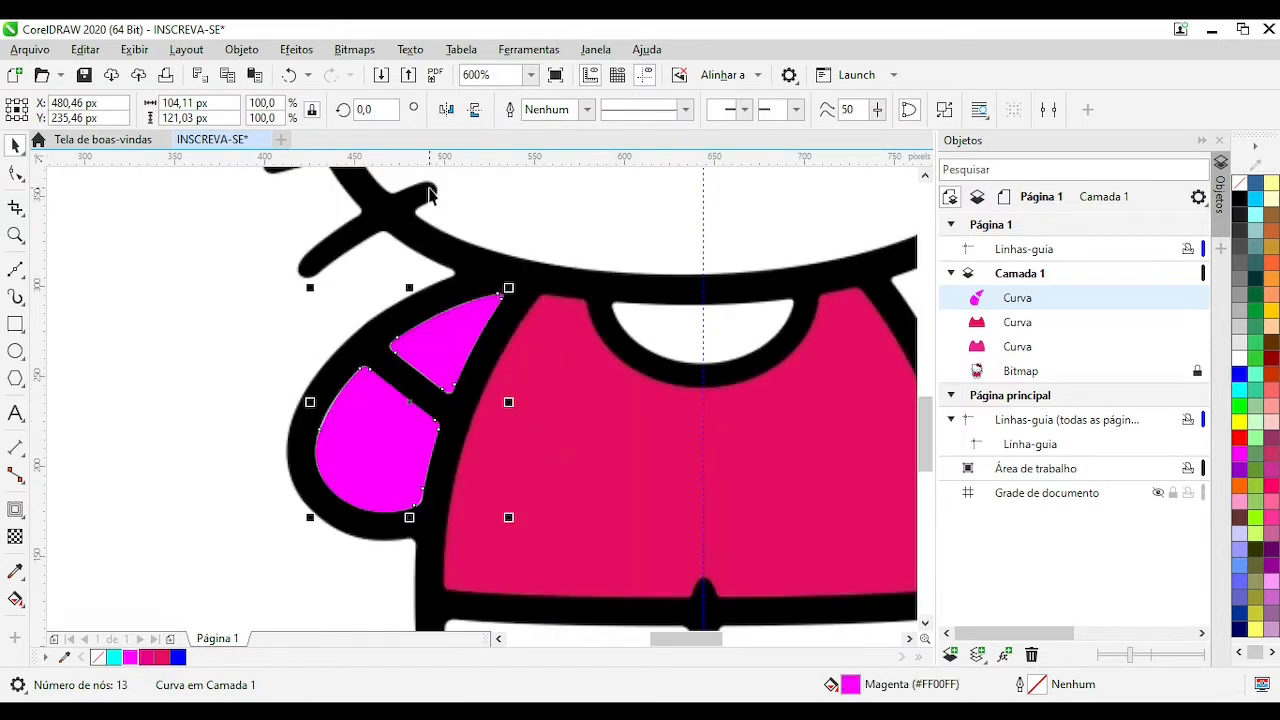
# Apply a one-step outside contour to the arm curve, reaching the outer edge of the bitmap's black line
pyautogui.click(15, 509)
pyautogui.click(457, 110)
pyautogui.moveTo(369, 402); pyautogui.dragTo(296, 402)
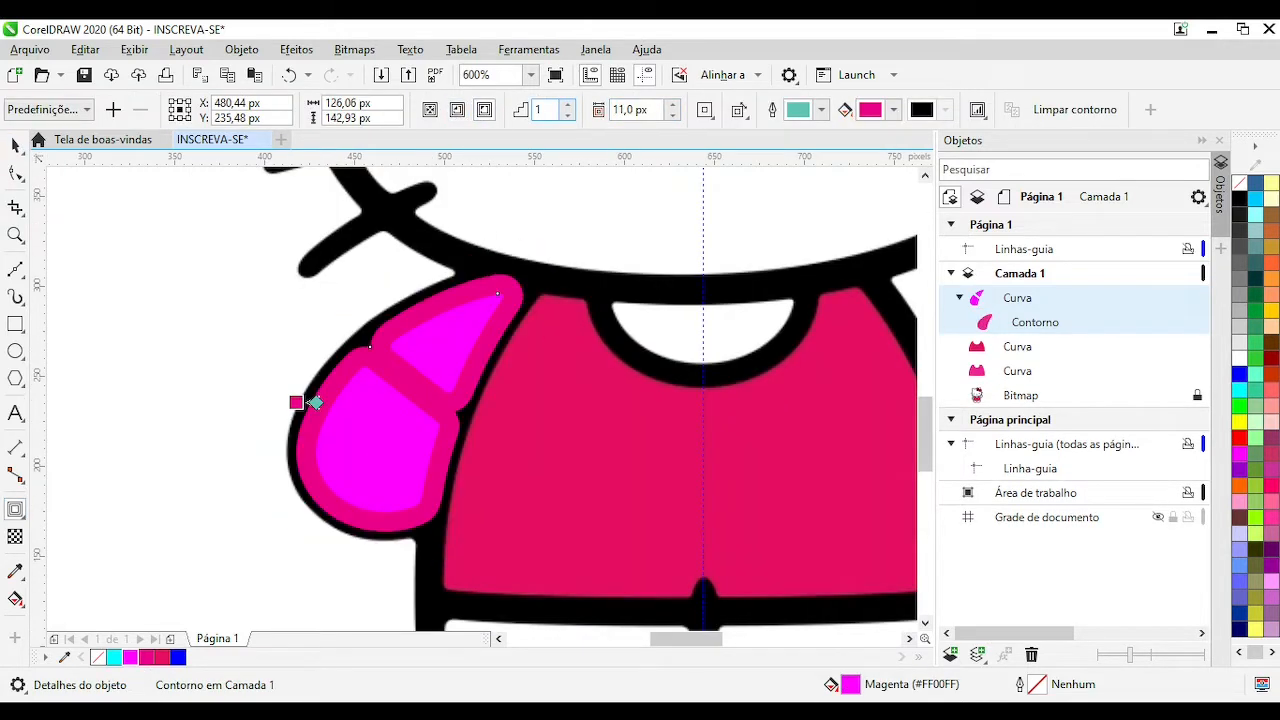
pyautogui.press('Return')
# Break the arm contour apart and move the inner arm curve 600 px off the character beside the shirt shapes
pyautogui.click(15, 146)
pyautogui.scroll(-1, 540, 485)
pyautogui.hotkey('ctrl', 'k')
pyautogui.click(457, 474)
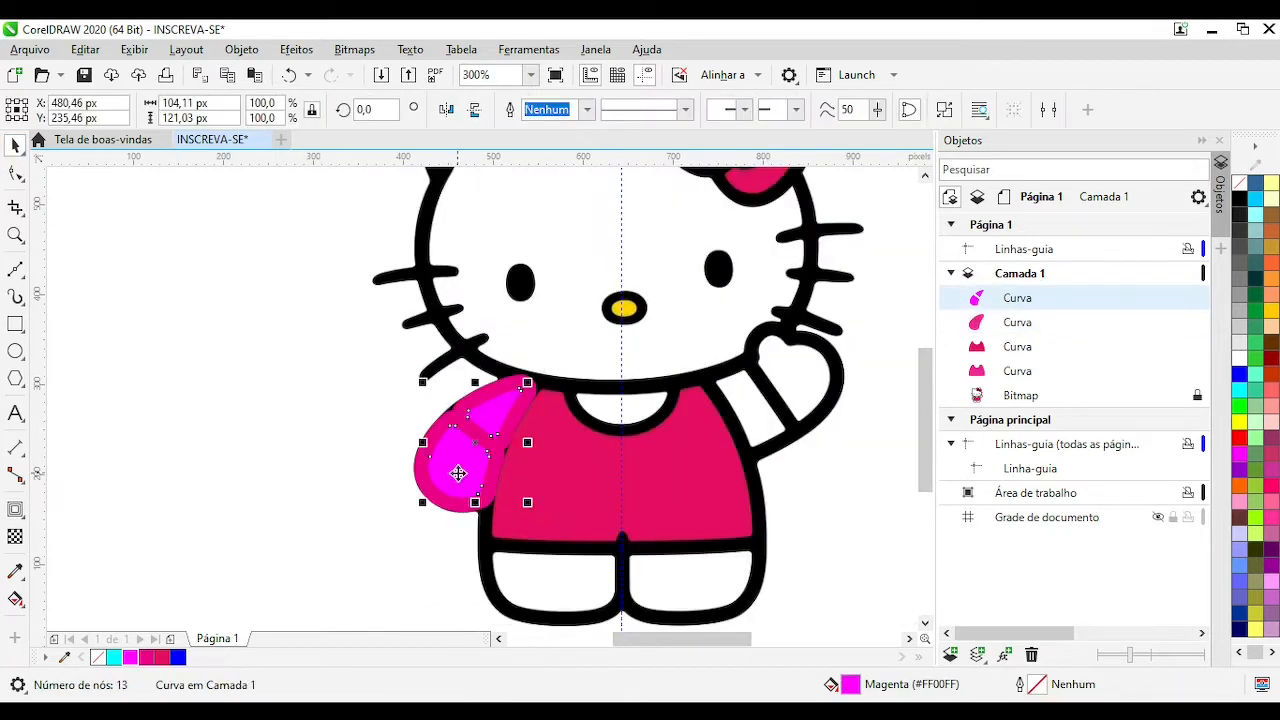
pyautogui.press('Right')
pyautogui.click(472, 468)
pyautogui.press('Right')
# Adjust the nodes along the outer arm shape's edge to smooth it
pyautogui.scroll(2, 512, 463)
pyautogui.press('F10')
pyautogui.click(585, 184)
pyautogui.moveTo(406, 211); pyautogui.dragTo(403, 215)
pyautogui.scroll(-1, 637, 471)
pyautogui.click(15, 146)
pyautogui.scroll(-2, 670, 290)
pyautogui.press('Right')
pyautogui.scroll(2, 686, 420)
pyautogui.press('Left')
pyautogui.scroll(1, 490, 444)
# Adjust the nodes on the magenta hand part's edge where it meets the shirt's outer shape
pyautogui.click(508, 260)
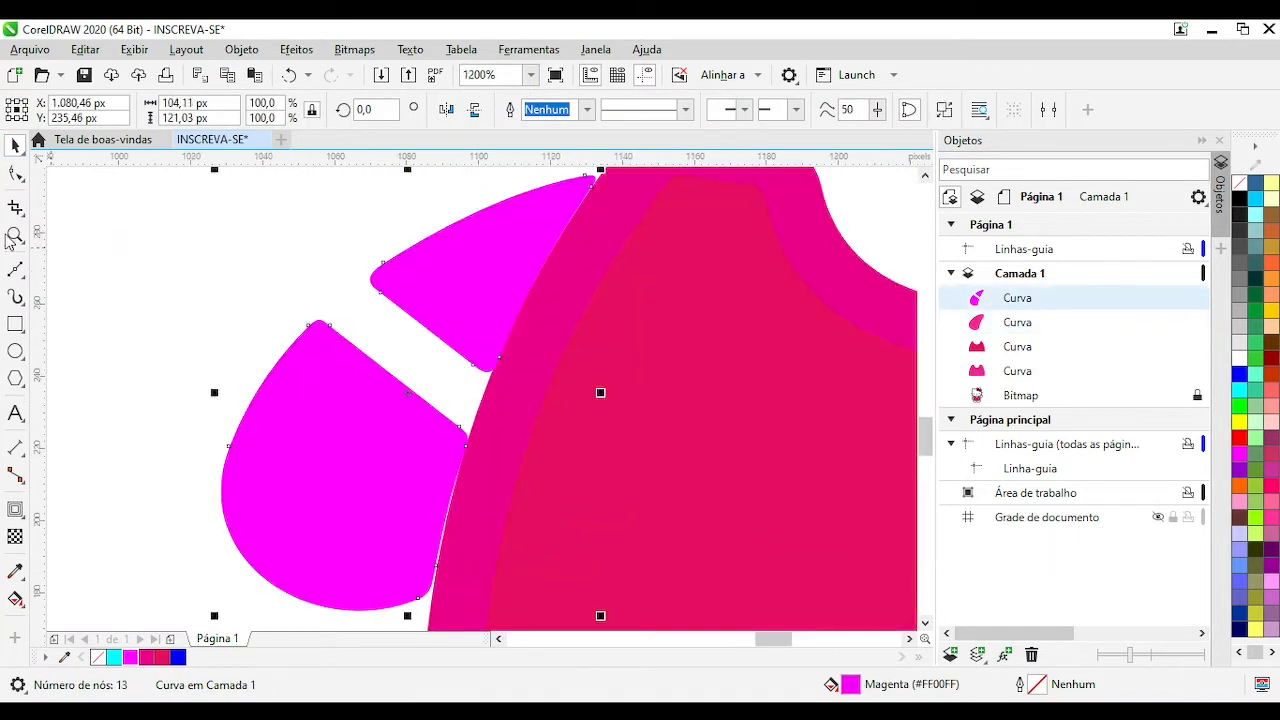
pyautogui.press('F10')
pyautogui.scroll(2, 614, 176)
pyautogui.click(507, 296)
pyautogui.scroll(-2, 507, 296)
pyautogui.scroll(1, 425, 471)
pyautogui.scroll(-2, 451, 337)
pyautogui.scroll(2, 388, 442)
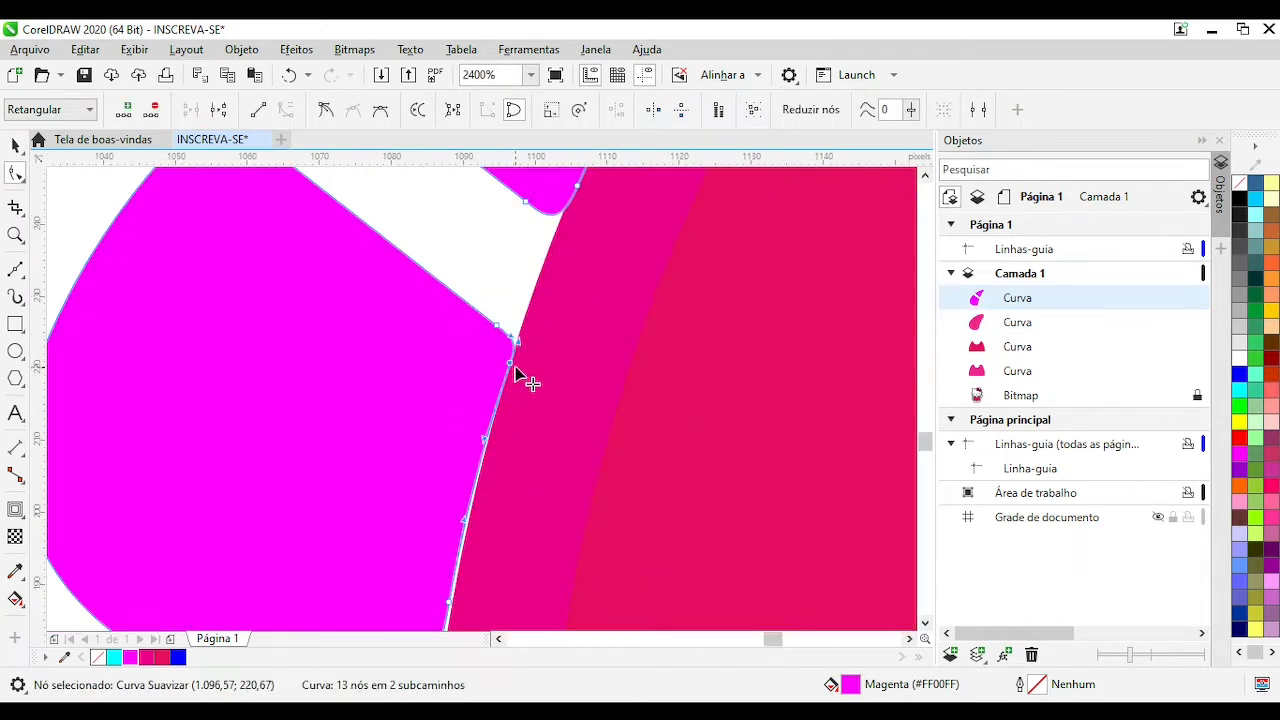
# Try moving the hand part's node beside the shirt along the edge, and undo the change
pyautogui.scroll(-1, 490, 368)
pyautogui.moveTo(514, 364); pyautogui.dragTo(496, 395)
pyautogui.scroll(1, 422, 560)
pyautogui.scroll(-2, 440, 440)
pyautogui.scroll(2, 519, 248)
pyautogui.hotkey('ctrl', 'z')
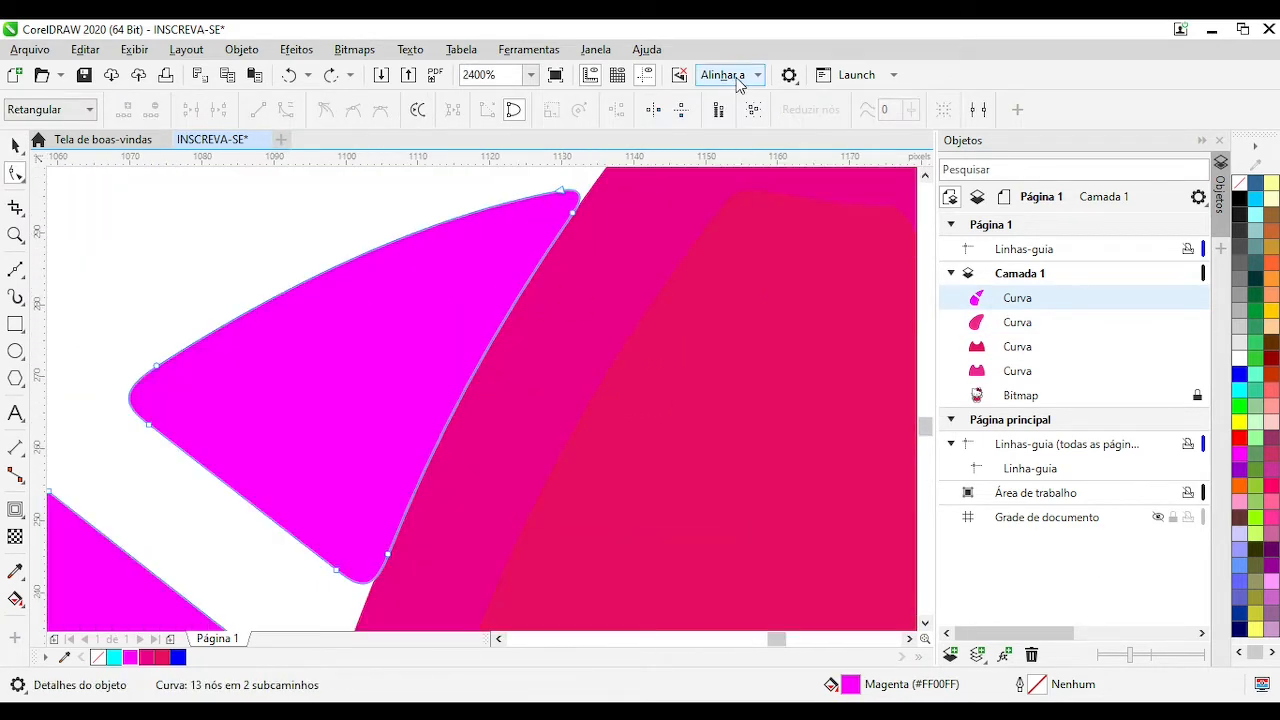
# Adjust the magenta sleeve part's edge beside the shirt so it meets the shirt's outer shape
pyautogui.scroll(2, 598, 172)
pyautogui.scroll(2, 496, 470)
pyautogui.moveTo(451, 347); pyautogui.dragTo(446, 342)
pyautogui.scroll(-2, 446, 342)
pyautogui.scroll(-2, 451, 449)
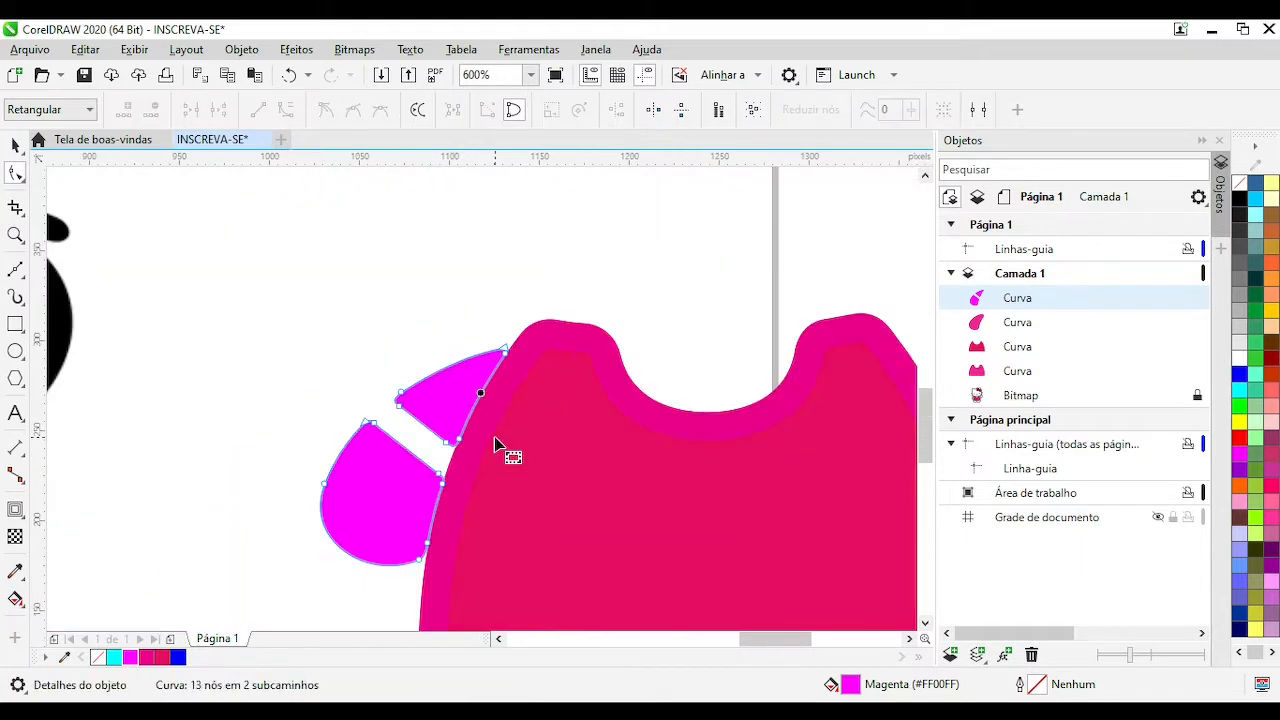
# Adjust the magenta sleeve part's lower corner where its edge meets the shirt's outer shape
pyautogui.scroll(2, 500, 449)
pyautogui.scroll(1, 463, 363)
pyautogui.moveTo(404, 440); pyautogui.dragTo(397, 438)
pyautogui.scroll(-2, 508, 366)
pyautogui.scroll(1, 486, 380)
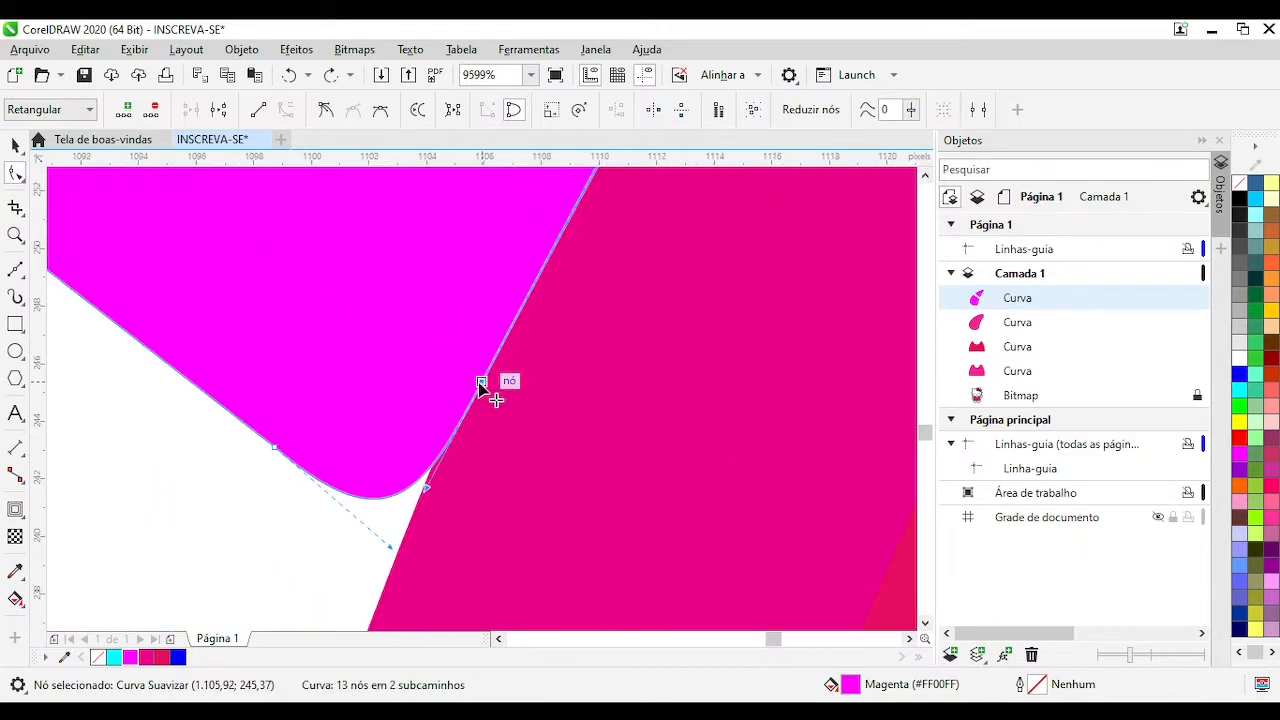
pyautogui.scroll(-4, 551, 414)
# Fill the magenta sleeve and hand parts of the arm with white
pyautogui.click(14, 145)
pyautogui.scroll(2, 486, 400)
pyautogui.click(469, 429)
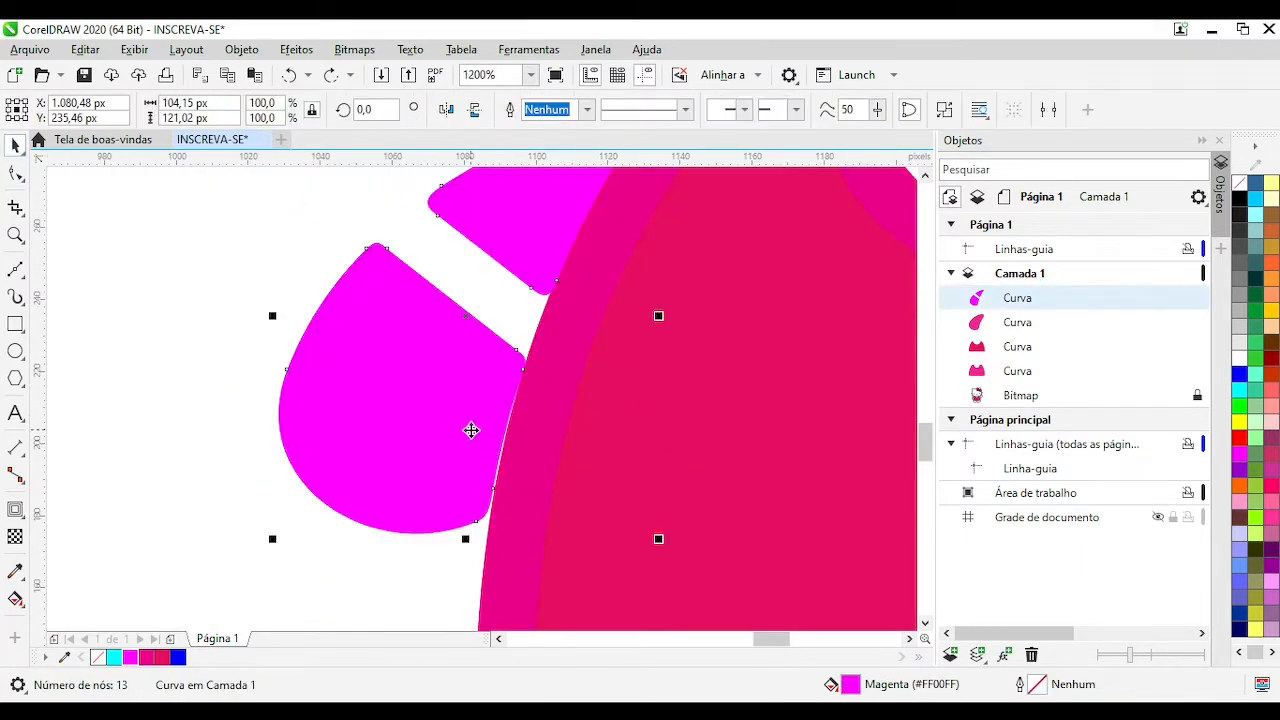
pyautogui.scroll(-4, 469, 429)
pyautogui.scroll(2, 481, 407)
pyautogui.press('Escape')
pyautogui.click(481, 407)
pyautogui.scroll(2, 481, 407)
pyautogui.click(1239, 357)
pyautogui.scroll(-4, 480, 400)
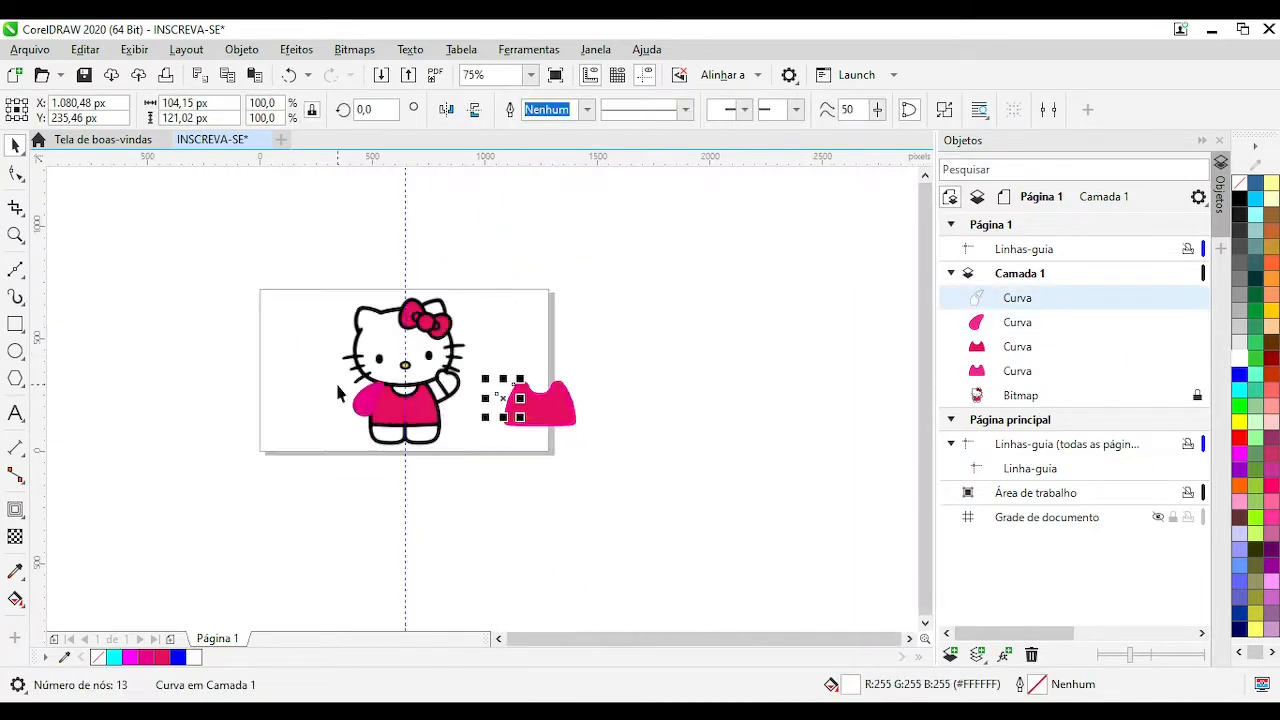
# Move the outer arm shape beside the copied shirt and fill it and the shirt's outer shape with black
pyautogui.press('Tab')
pyautogui.scroll(2, 480, 400)
pyautogui.hscroll(4, 480, 400)
pyautogui.rightClick(1245, 200)
pyautogui.press('Tab')
pyautogui.click(1245, 200)
pyautogui.press('Escape')
pyautogui.scroll(-2, 398, 512)
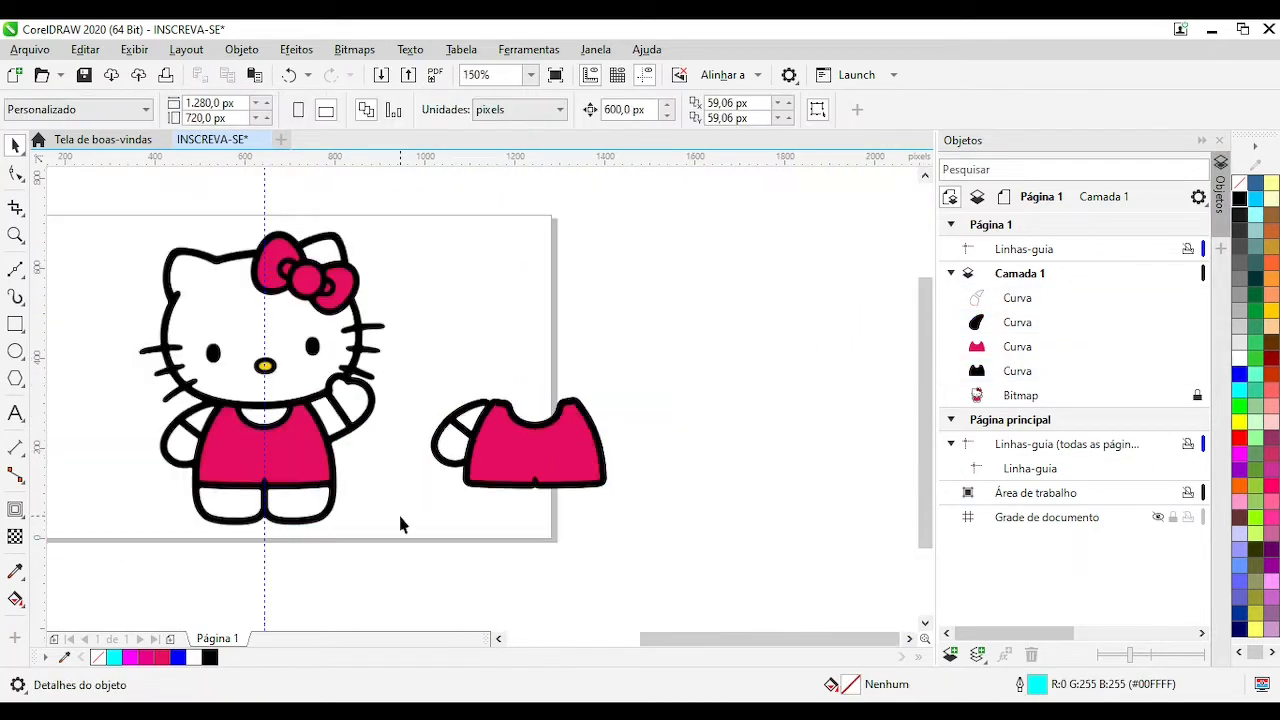
# Trace the white area of the bitmap's left leg with a closed seven-node polyline
pyautogui.scroll(3, 400, 470)
pyautogui.scroll(-3, 404, 447)
pyautogui.scroll(4, 404, 447)
pyautogui.press('F5')
pyautogui.scroll(-2, 491, 400)
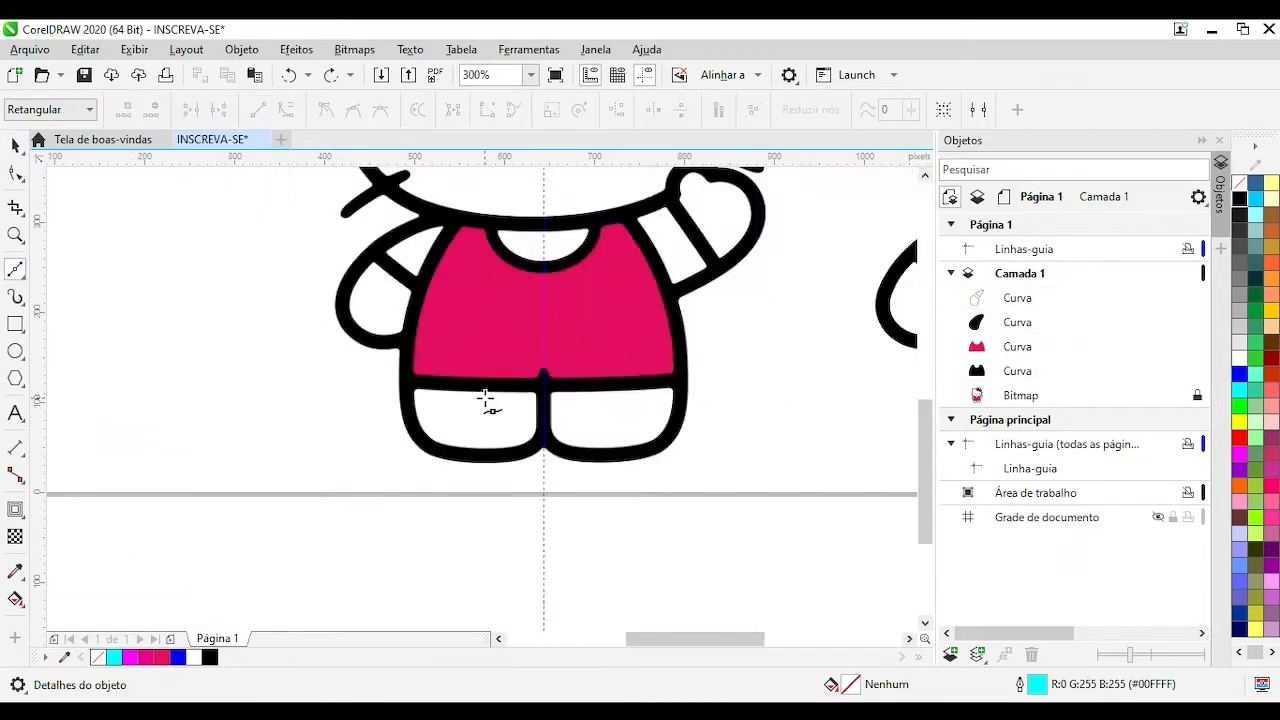
pyautogui.scroll(1, 491, 400)
pyautogui.click(225, 366)
pyautogui.click(682, 381)
pyautogui.scroll(1, 485, 390)
pyautogui.click(485, 390)
pyautogui.scroll(-2, 509, 474)
pyautogui.click(505, 462)
pyautogui.scroll(-3, 474, 391)
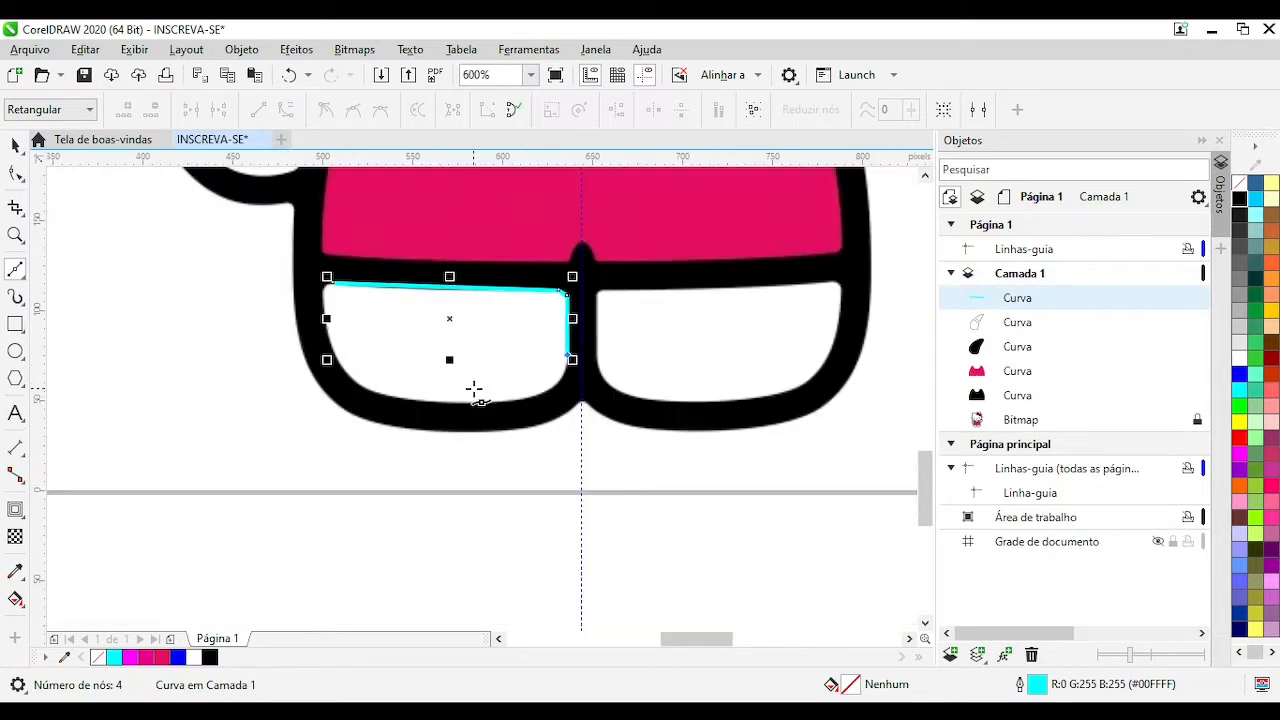
pyautogui.scroll(2, 474, 391)
pyautogui.click(483, 410)
pyautogui.click(78, 203)
# Convert the left leg shape's segments to curves without an outline, and bend its bottom and outer edges to follow the bitmap
pyautogui.press('F10')
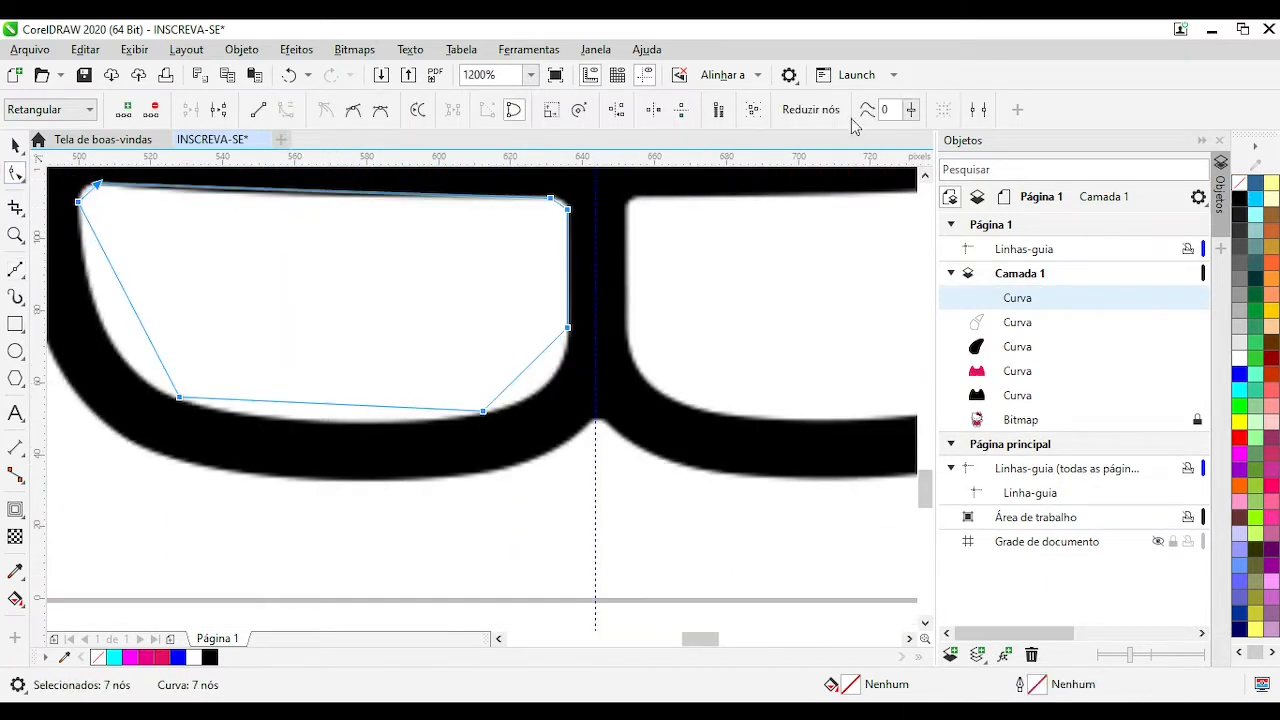
pyautogui.scroll(2, 210, 218)
pyautogui.click(523, 406)
pyautogui.scroll(-1, 523, 406)
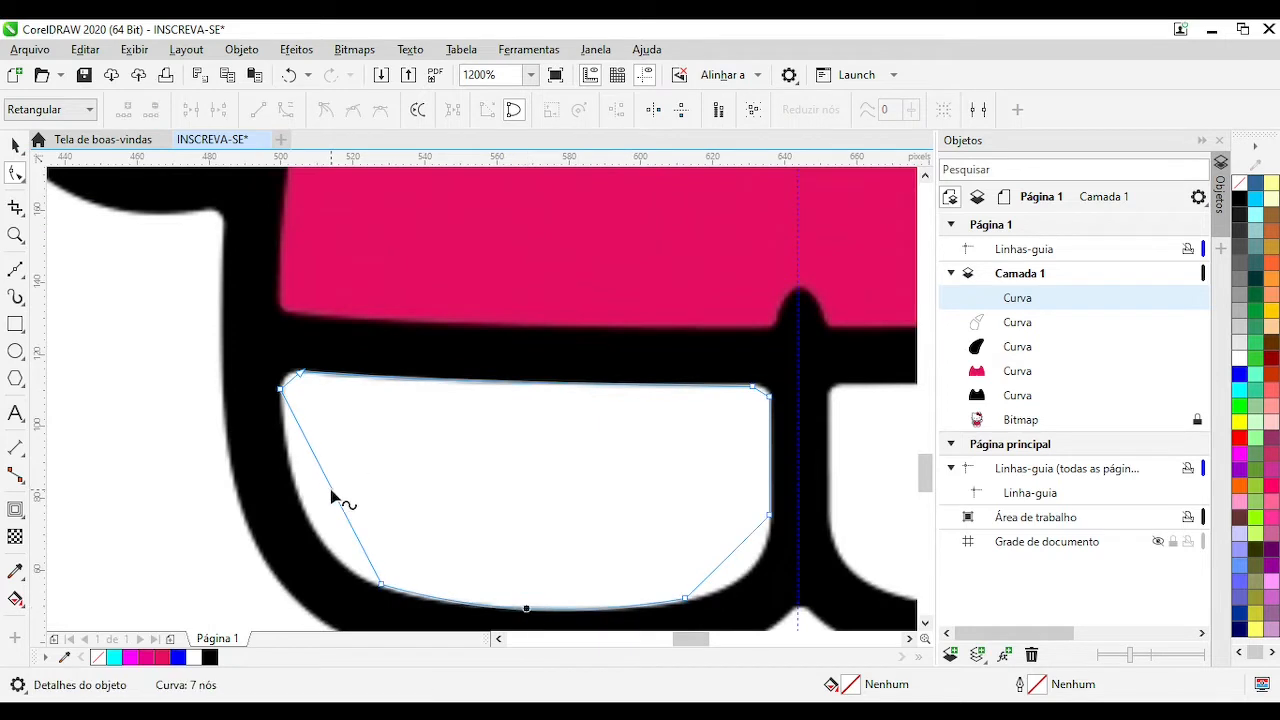
pyautogui.moveTo(333, 497); pyautogui.dragTo(305, 505)
pyautogui.scroll(2, 482, 396)
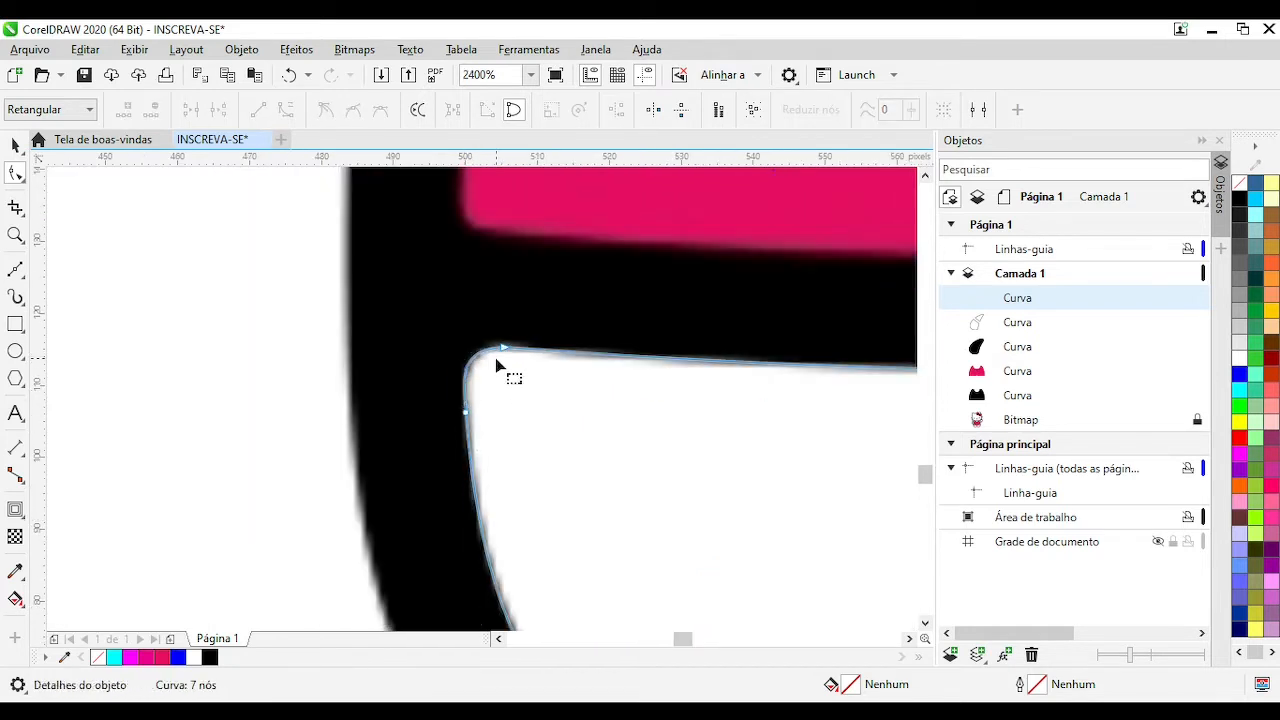
# Round the left leg shape's two upper corners to match the bitmap
pyautogui.click(502, 349)
pyautogui.scroll(1, 449, 394)
pyautogui.scroll(-1, 694, 443)
pyautogui.scroll(1, 436, 360)
pyautogui.moveTo(431, 366); pyautogui.dragTo(436, 360)
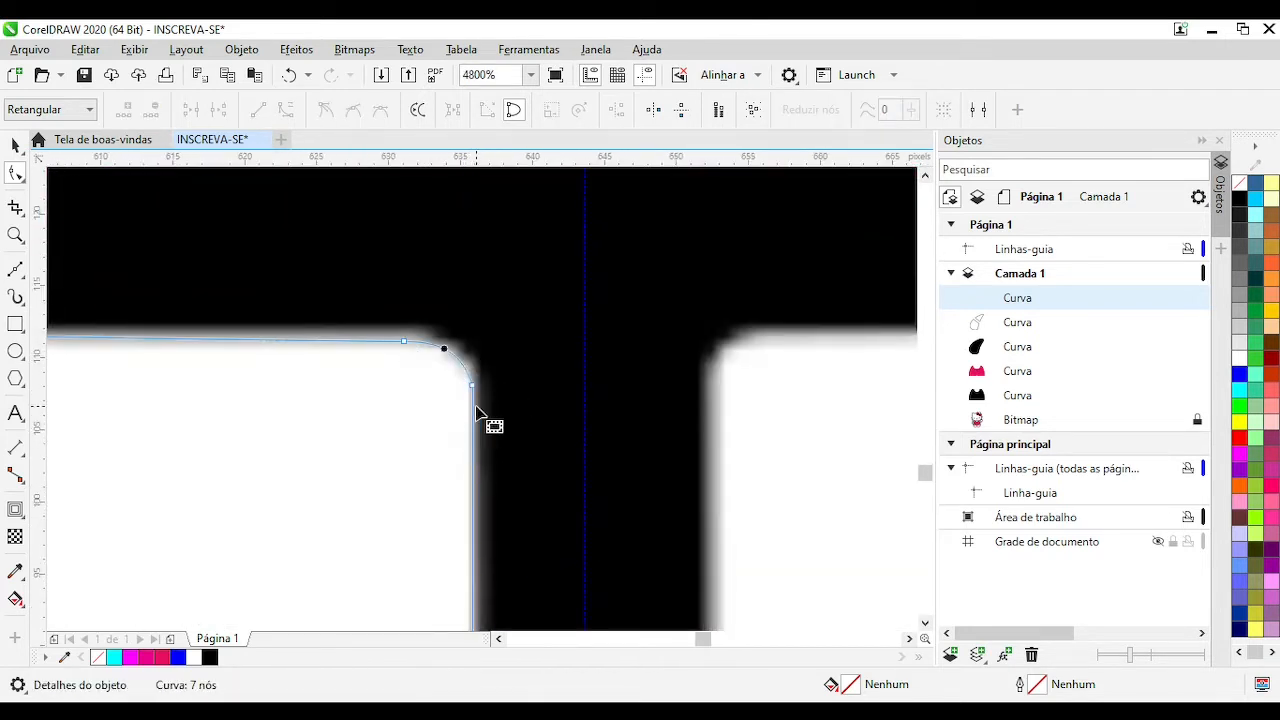
pyautogui.click(405, 343)
pyautogui.scroll(-1, 495, 372)
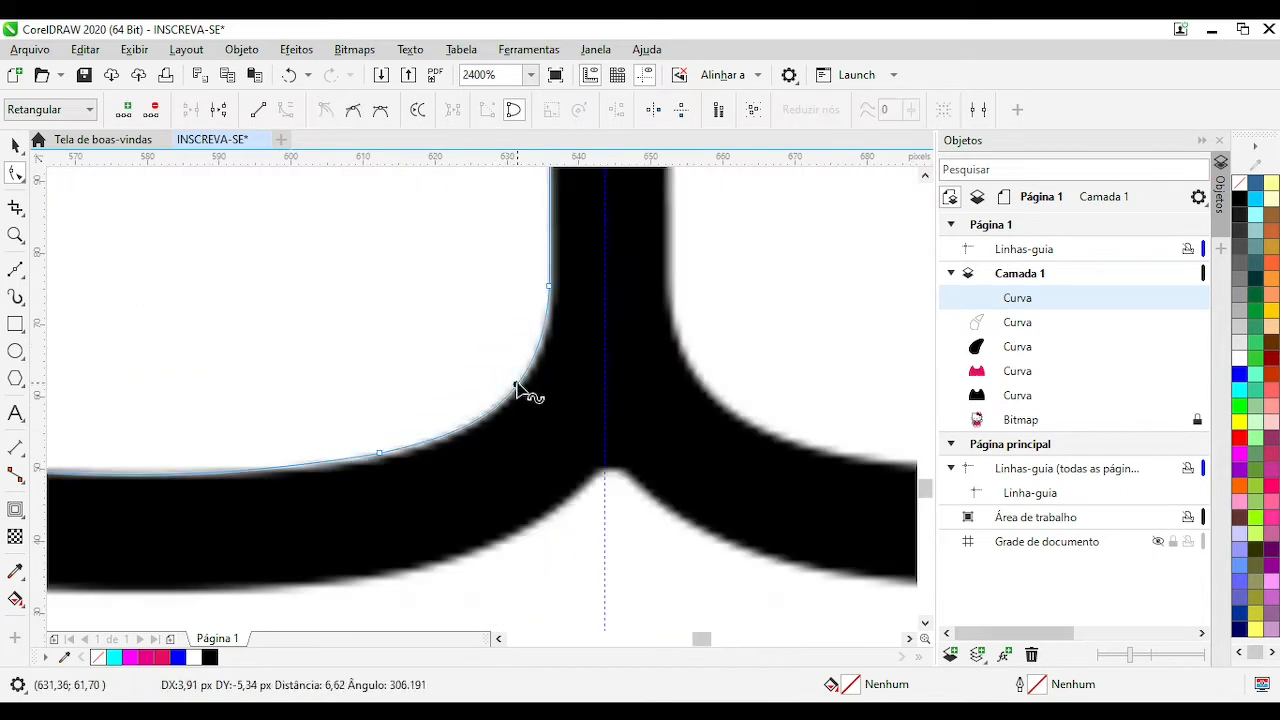
# Refine the nodes and handles around the left leg shape so its edges and lower corners follow the bitmap
pyautogui.scroll(-2, 486, 409)
pyautogui.scroll(1, 434, 400)
pyautogui.scroll(1, 510, 380)
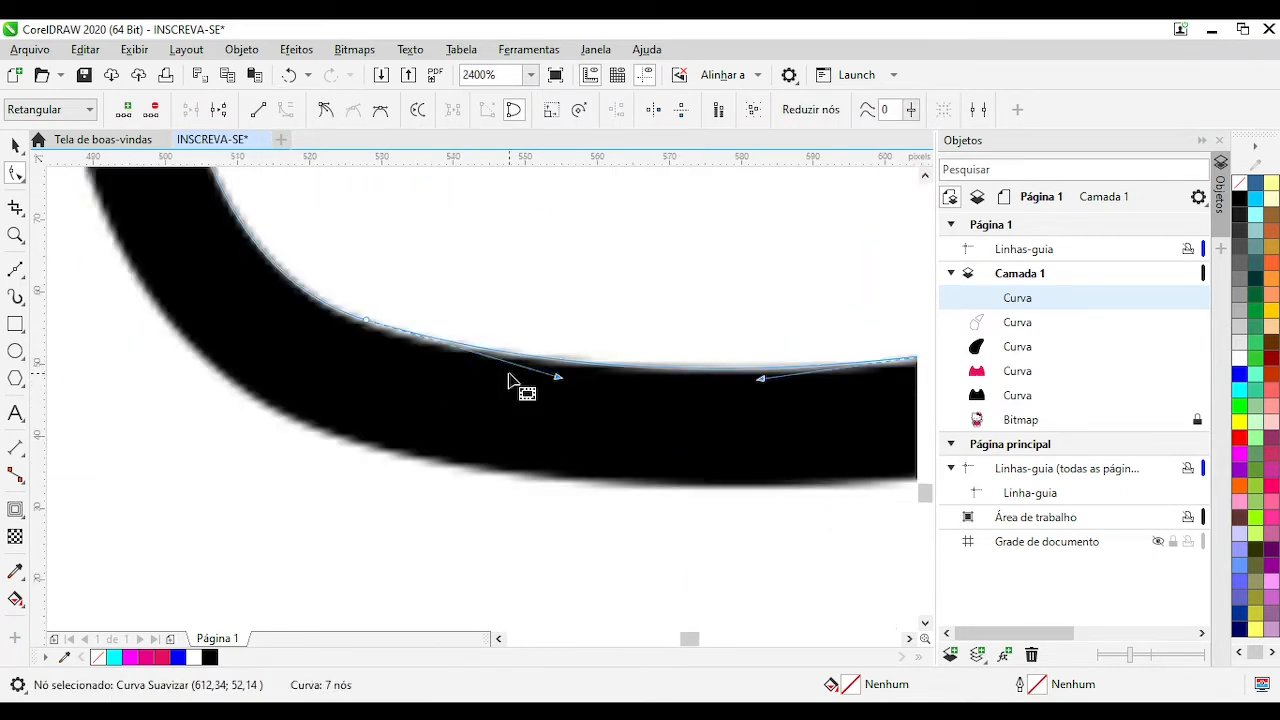
pyautogui.scroll(-1, 378, 330)
pyautogui.scroll(1, 657, 614)
pyautogui.scroll(1, 514, 434)
pyautogui.scroll(-2, 666, 443)
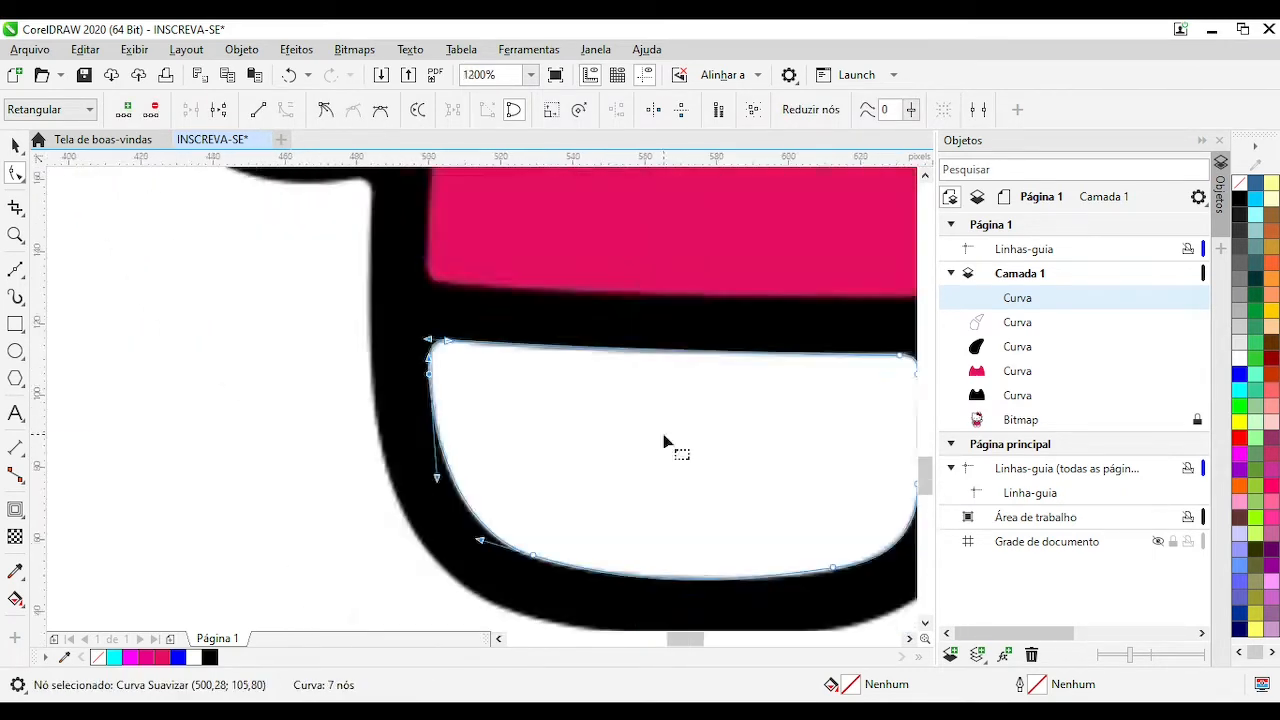
pyautogui.scroll(1, 452, 453)
pyautogui.scroll(1, 563, 371)
pyautogui.scroll(-2, 429, 409)
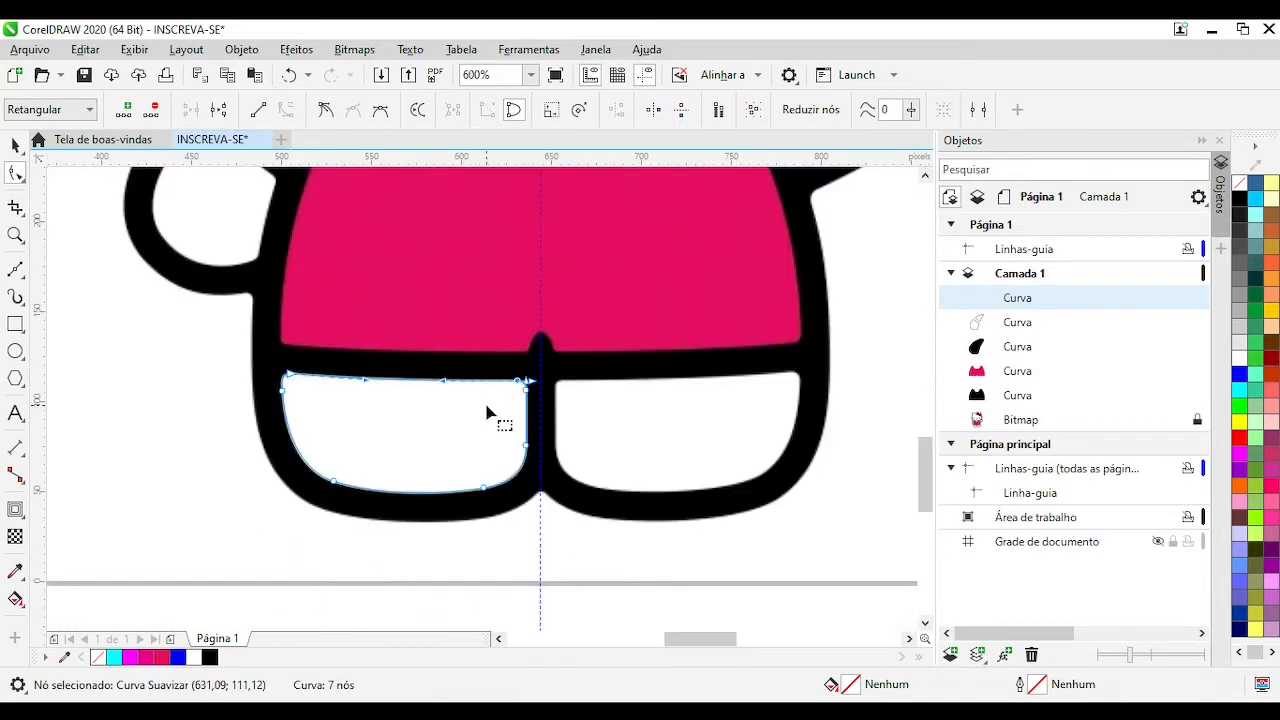
# Fill the left leg shape with magenta and add a one-step outside contour of 16 px
pyautogui.press('space')
pyautogui.click(1272, 415)
pyautogui.moveTo(286, 430); pyautogui.dragTo(271, 428)
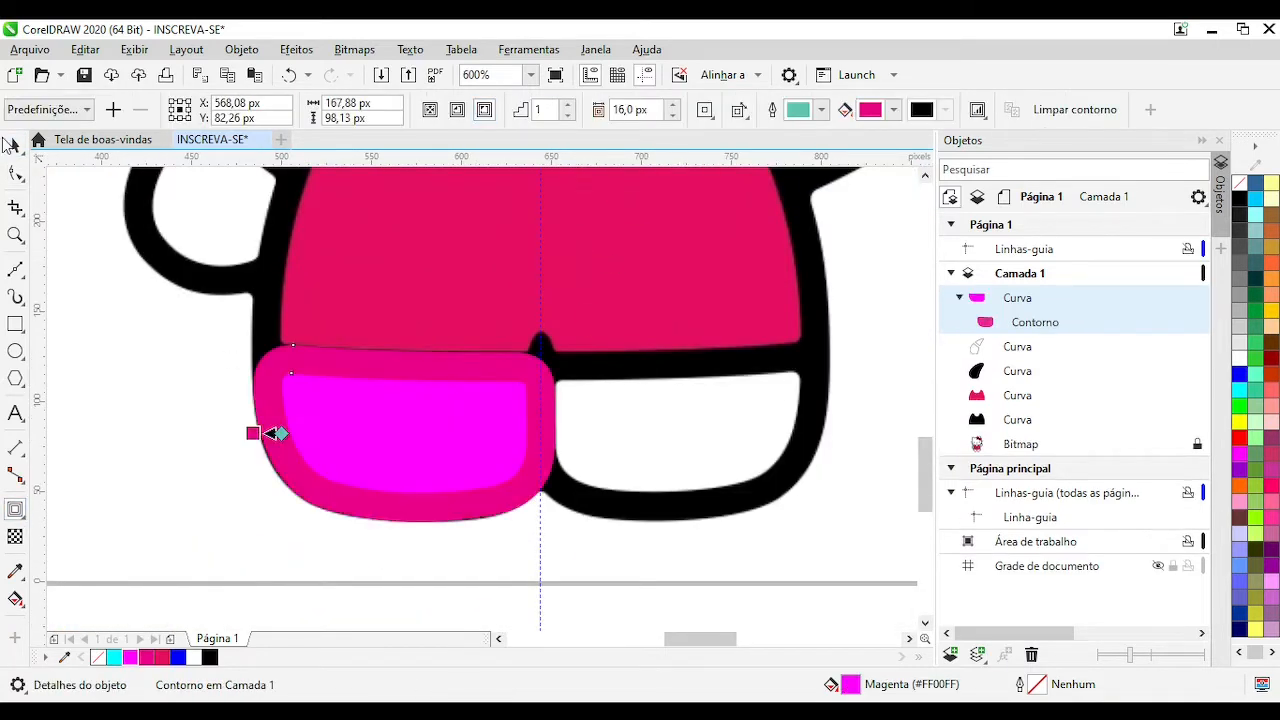
# Place a mirrored copy of the magenta leg shape over the bitmap's right leg
pyautogui.press('space')
pyautogui.moveTo(474, 426); pyautogui.dragTo(680, 429)
pyautogui.scroll(1, 680, 429)
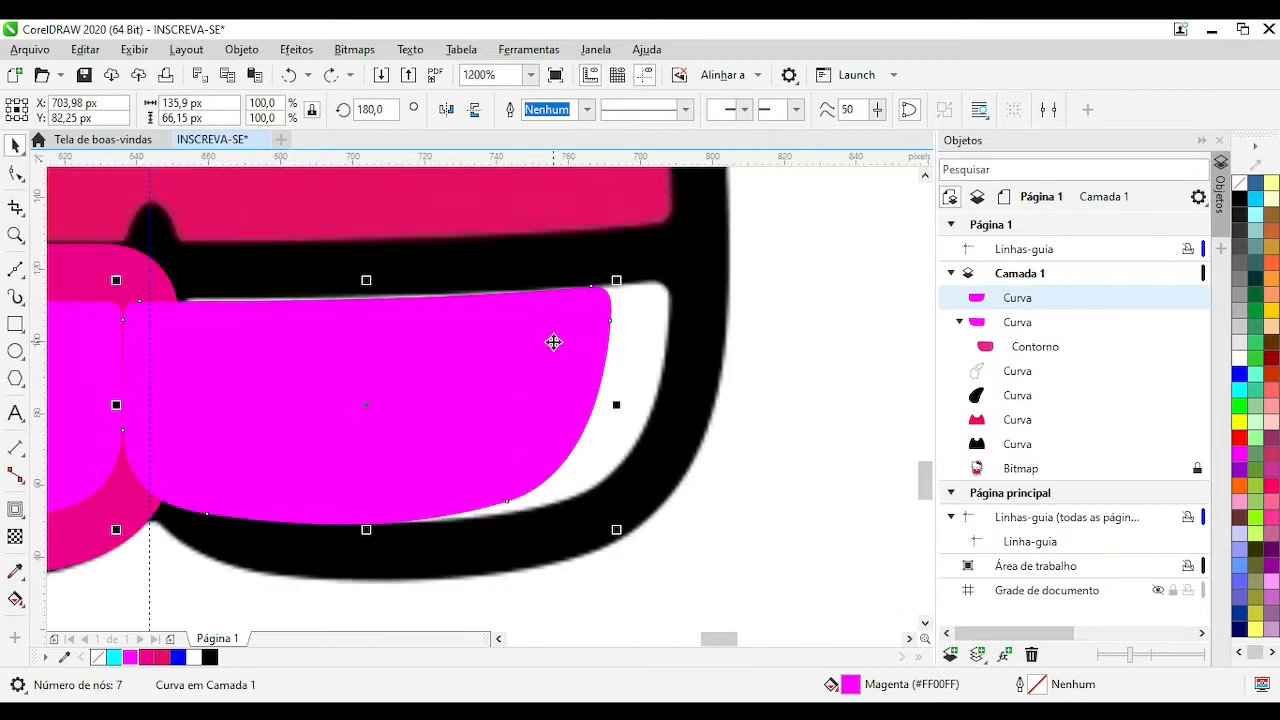
pyautogui.scroll(1, 437, 394)
pyautogui.scroll(-1, 523, 371)
pyautogui.scroll(-2, 480, 386)
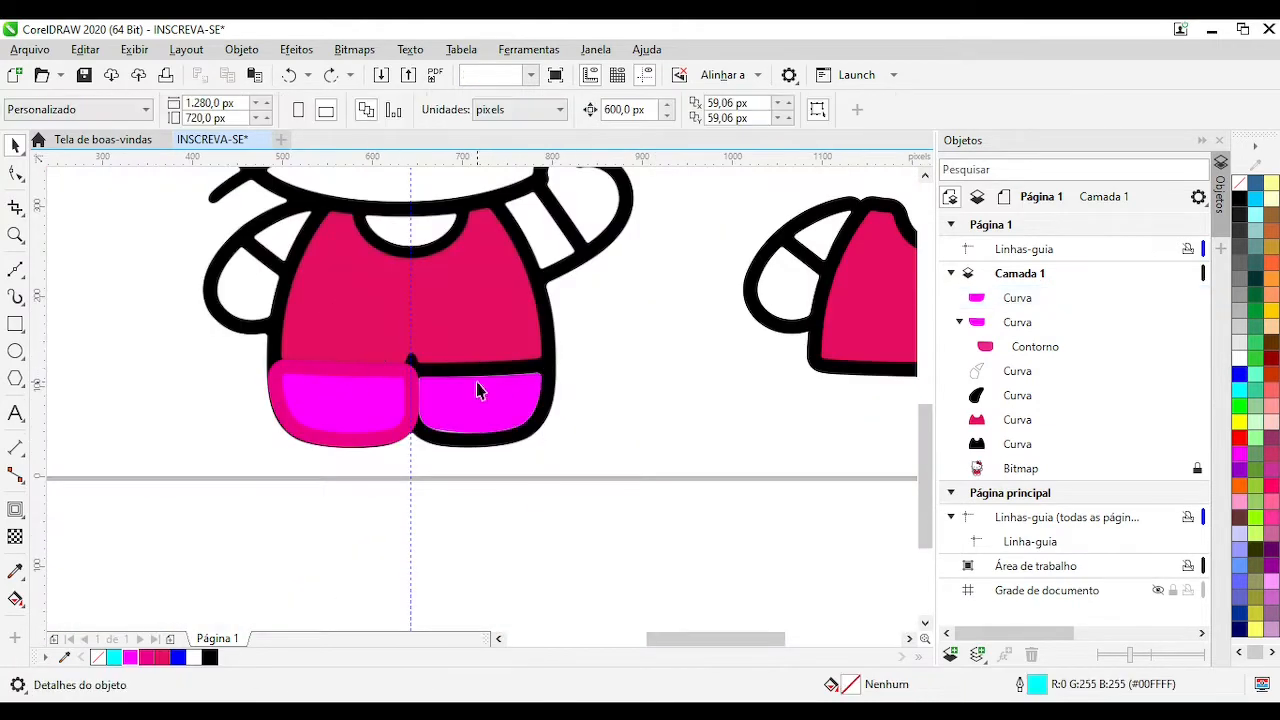
# Apply the same outside contour to the magenta right leg shape and break the contour apart
pyautogui.press('space')
pyautogui.click(485, 111)
pyautogui.press('space')
pyautogui.click(523, 403)
pyautogui.moveTo(523, 403)
pyautogui.mouseDown()
pyautogui.moveTo(571, 457)
pyautogui.moveTo(511, 422)
pyautogui.mouseUp()
pyautogui.click(526, 455)
pyautogui.click(468, 393)
pyautogui.click(452, 369)
pyautogui.hotkey('ctrl', 'k')
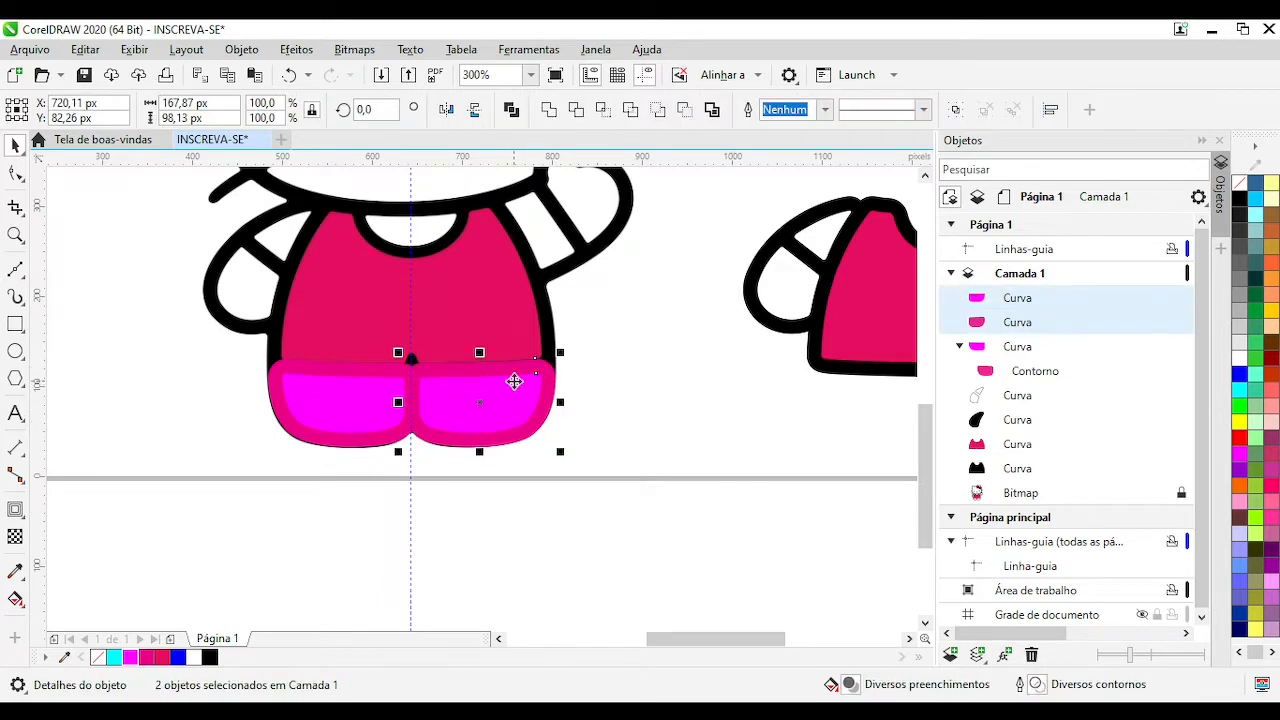
# Break apart the left leg's contour and move both magenta leg parts 600 px right below the copied shirt
pyautogui.click(366, 370)
pyautogui.hotkey('ctrl', 'k')
pyautogui.click(372, 393)
pyautogui.press('Right')
pyautogui.click(442, 380)
pyautogui.press('Right')
# Fill the two outer leg shapes with black and move them 600 px right onto the magenta leg parts
pyautogui.click(382, 392)
pyautogui.keyDown('shift'); pyautogui.click(485, 388); pyautogui.keyUp('shift')
pyautogui.moveTo(485, 388); pyautogui.dragTo(483, 451)
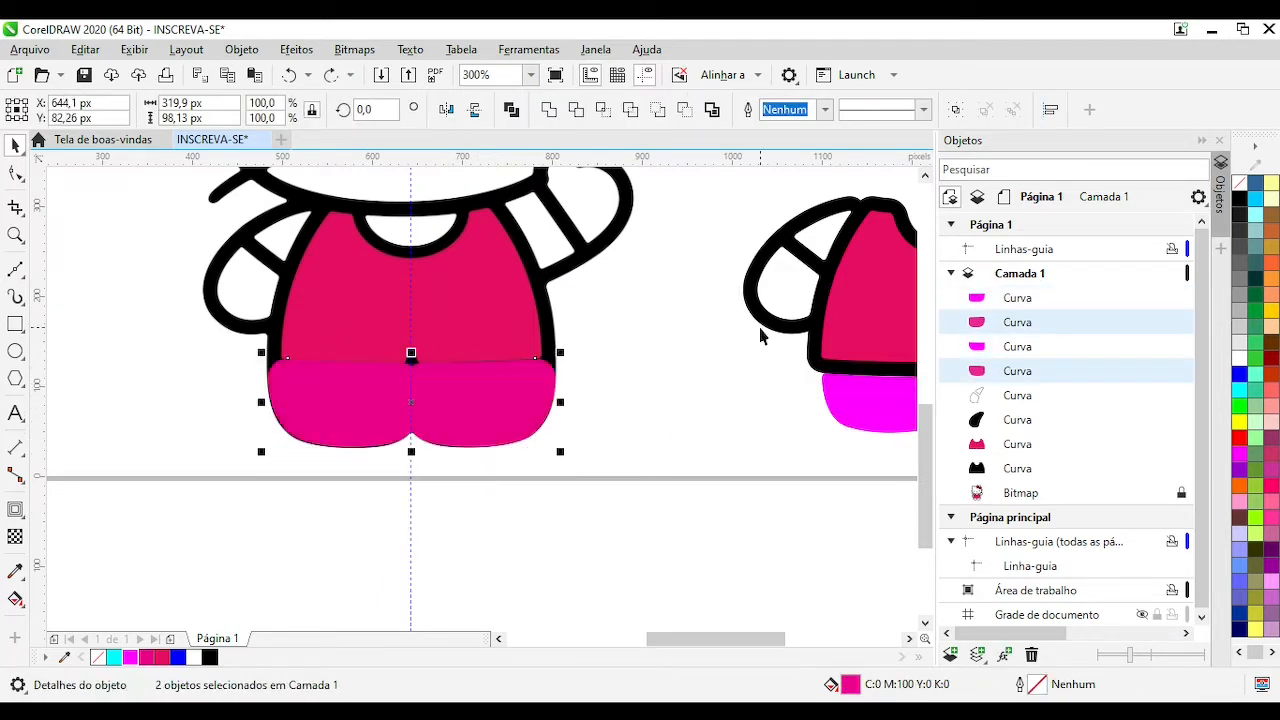
pyautogui.click(1239, 198)
pyautogui.press('Right')
# Move the black outer leg shapes and the shirt's outer shape 600 px left over the bitmap
pyautogui.scroll(2, 760, 388)
pyautogui.scroll(-2, 443, 405)
pyautogui.scroll(2, 361, 384)
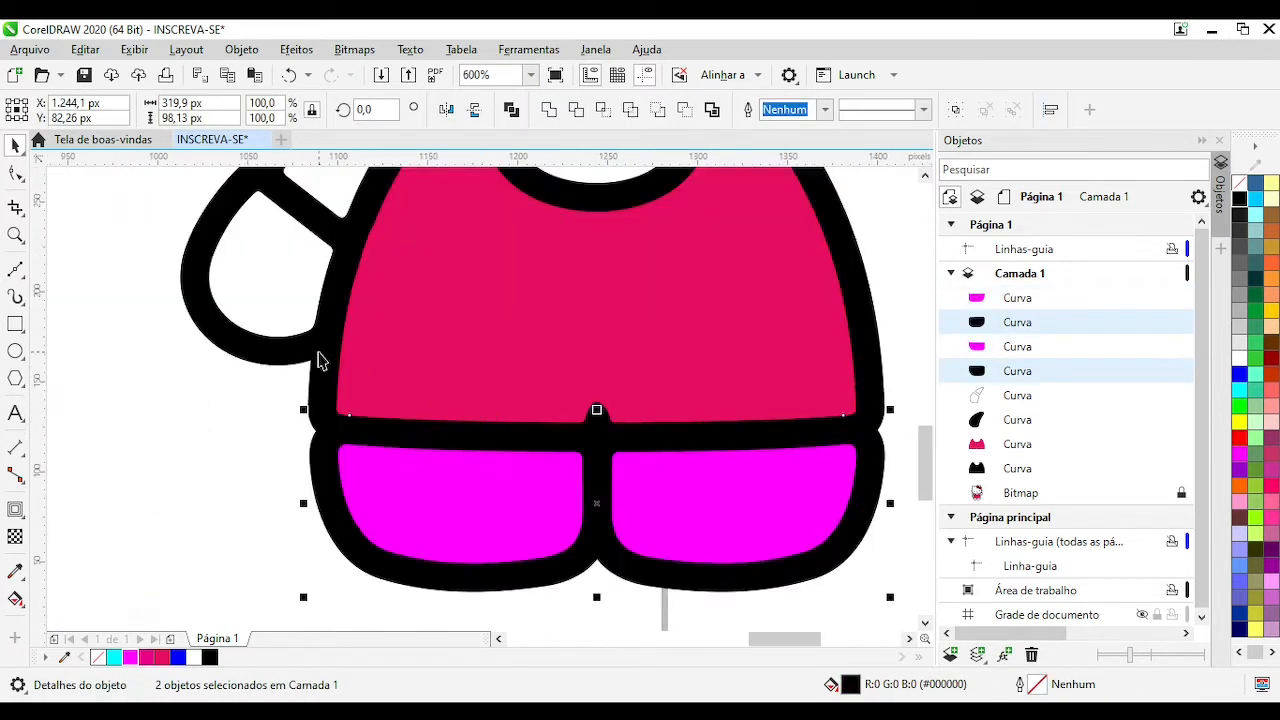
pyautogui.scroll(-1, 643, 418)
pyautogui.press('Left')
pyautogui.click(751, 392)
pyautogui.press('Left')
# Weld the two outer leg shapes and the shirt's outer shape into one body outline
pyautogui.scroll(-1, 677, 368)
pyautogui.scroll(2, 317, 401)
pyautogui.keyDown('shift'); pyautogui.click(394, 371); pyautogui.keyUp('shift')
pyautogui.keyDown('shift'); pyautogui.click(612, 380); pyautogui.keyUp('shift')
pyautogui.scroll(-2, 477, 404)
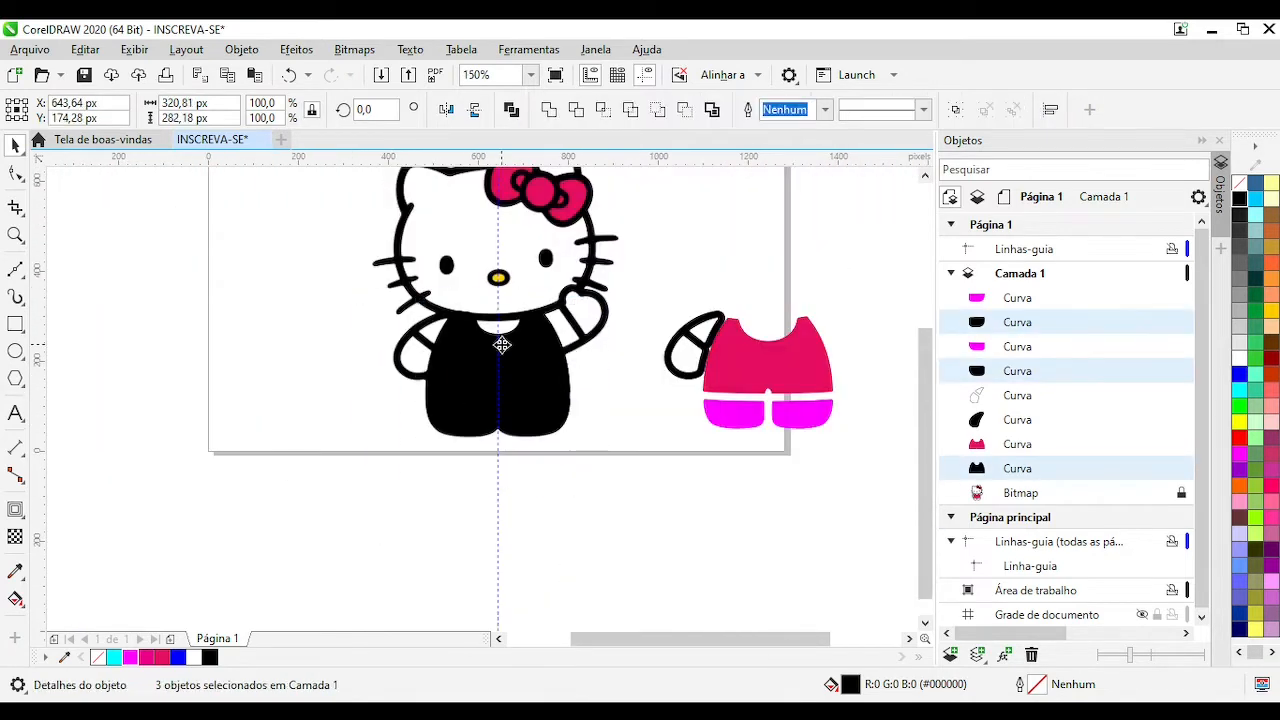
pyautogui.click(549, 110)
# Remove the body outline's fill and delete the nodes forming the notch at its left waist
pyautogui.press('F10')
pyautogui.scroll(1, 565, 389)
pyautogui.click(1239, 183)
pyautogui.scroll(1, 90, 388)
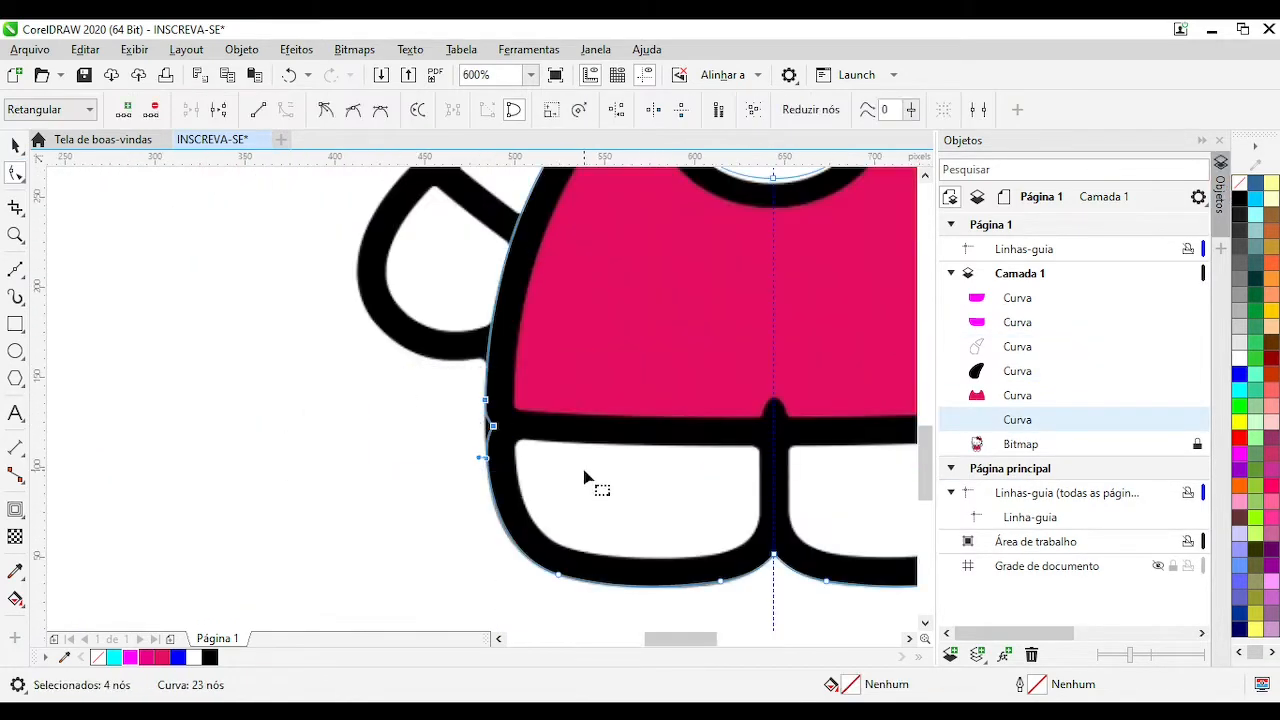
pyautogui.hotkey('ctrl', 'z')
pyautogui.scroll(1, 584, 478)
pyautogui.scroll(-1, 504, 418)
pyautogui.moveTo(343, 340); pyautogui.dragTo(466, 385)
pyautogui.press('Delete')
# Delete the nodes forming the notch at the body outline's right waist
pyautogui.scroll(-1, 512, 403)
pyautogui.scroll(2, 853, 388)
pyautogui.moveTo(532, 322); pyautogui.dragTo(467, 402)
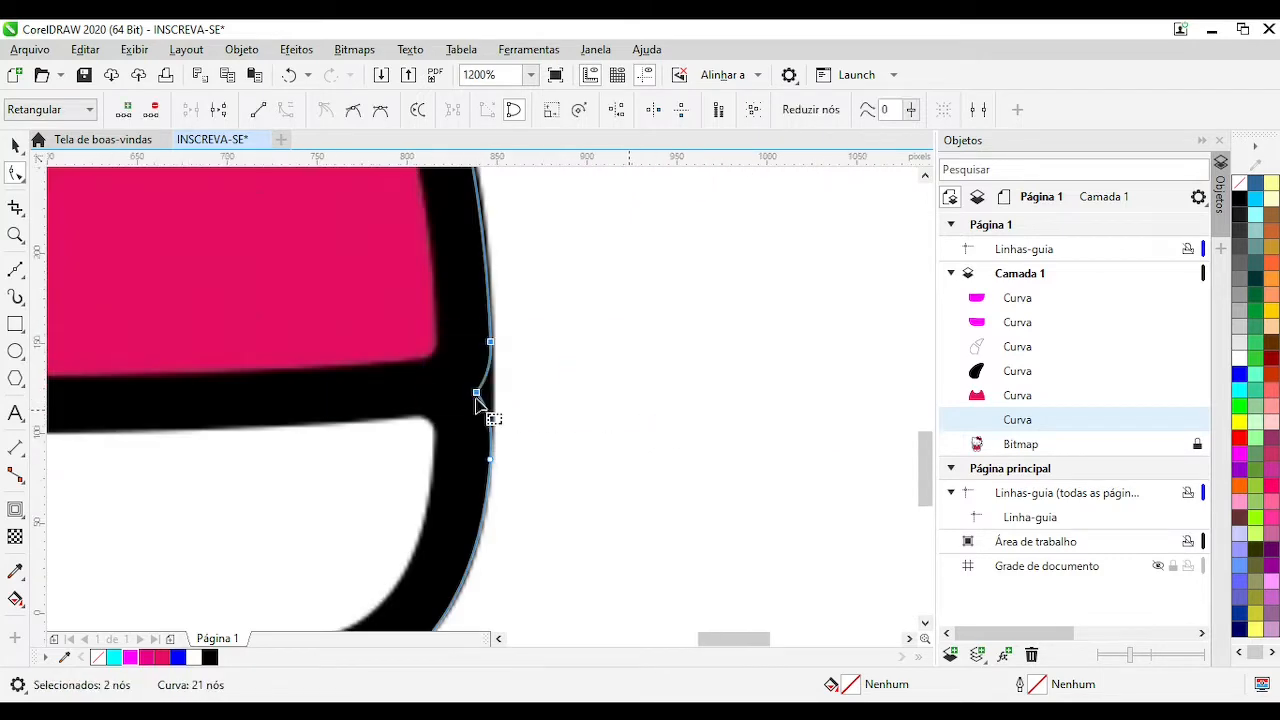
pyautogui.press('Delete')
# Place the black outer arm shape over the bitmap's left arm and join it with the body outline into one curve
pyautogui.scroll(-2, 438, 397)
pyautogui.click(16, 146)
pyautogui.click(713, 350)
pyautogui.scroll(1, 891, 221)
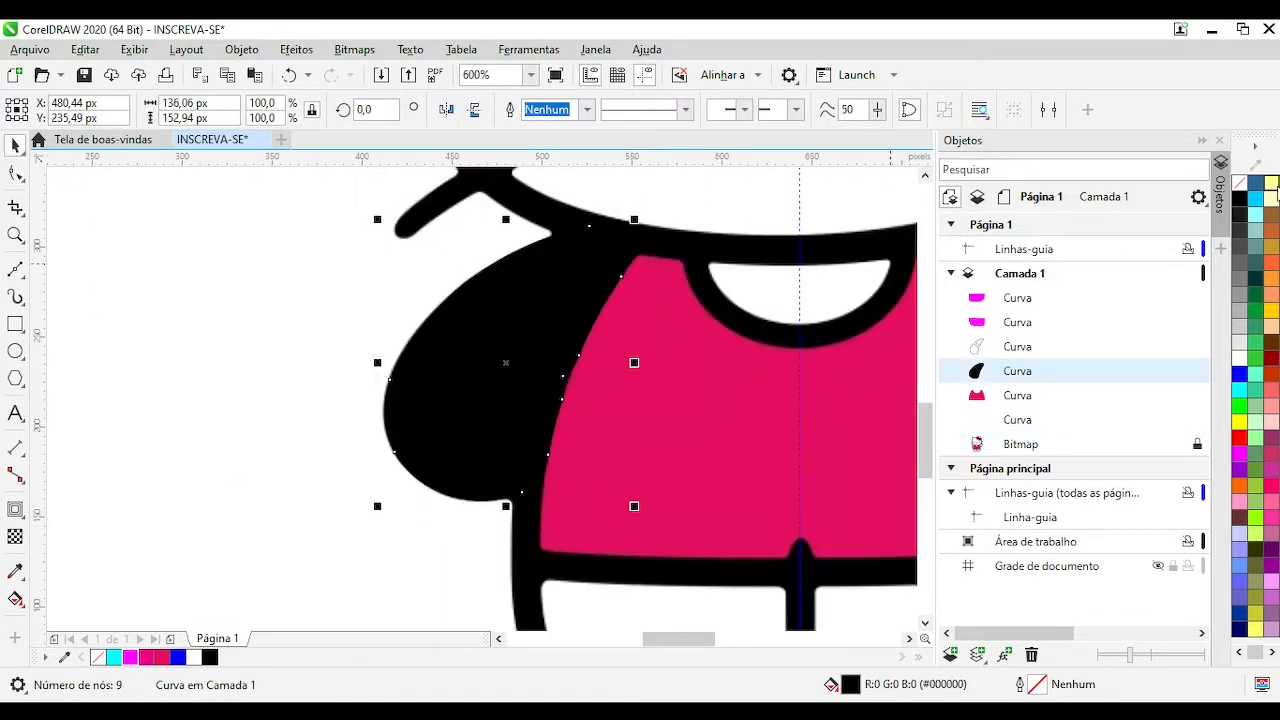
pyautogui.keyDown('shift'); pyautogui.click(530, 549); pyautogui.keyUp('shift')
pyautogui.hotkey('ctrl', 'l')
# Fill the joined body and arm outline with black and place it behind the copied shirt, arm and leg parts
pyautogui.scroll(-3, 586, 418)
pyautogui.click(1241, 198)
pyautogui.press('Escape')
pyautogui.scroll(2, 503, 393)
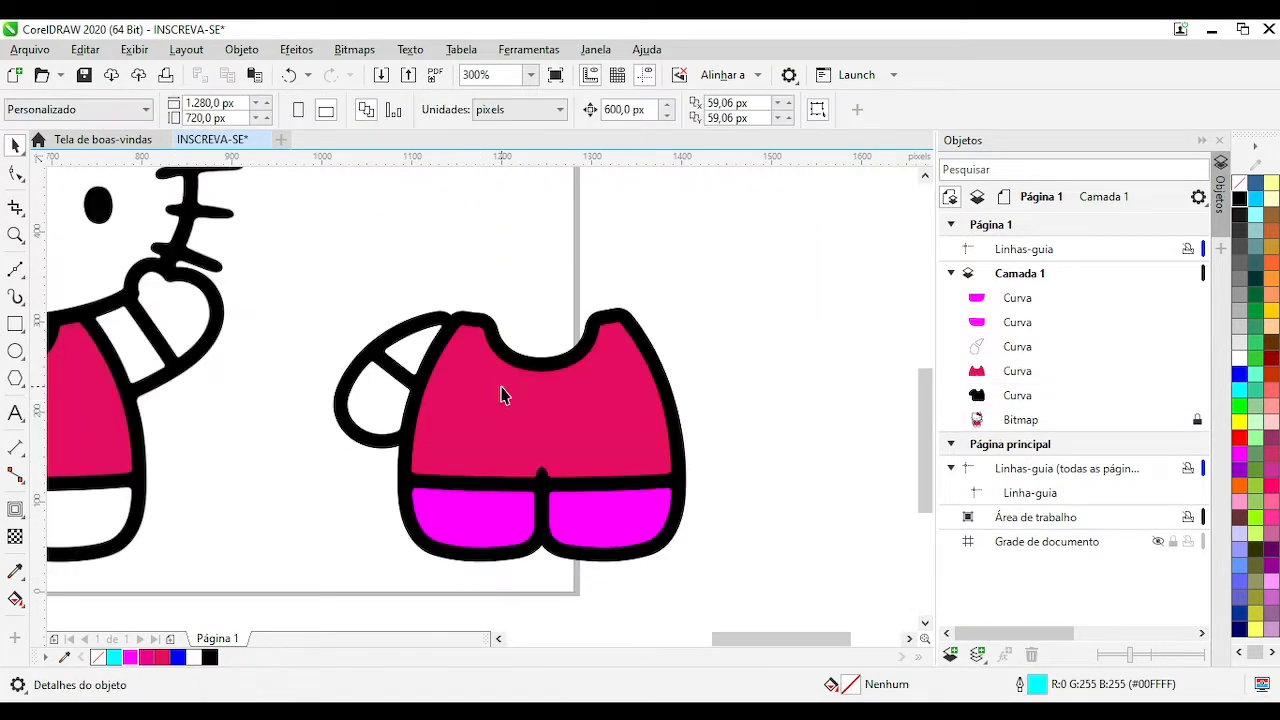
# Trace the white collar opening at the bitmap's neckline with a closed four-node polyline
pyautogui.click(566, 366)
pyautogui.click(846, 371)
pyautogui.scroll(-1, 480, 375)
pyautogui.scroll(3, 217, 342)
pyautogui.click(15, 269)
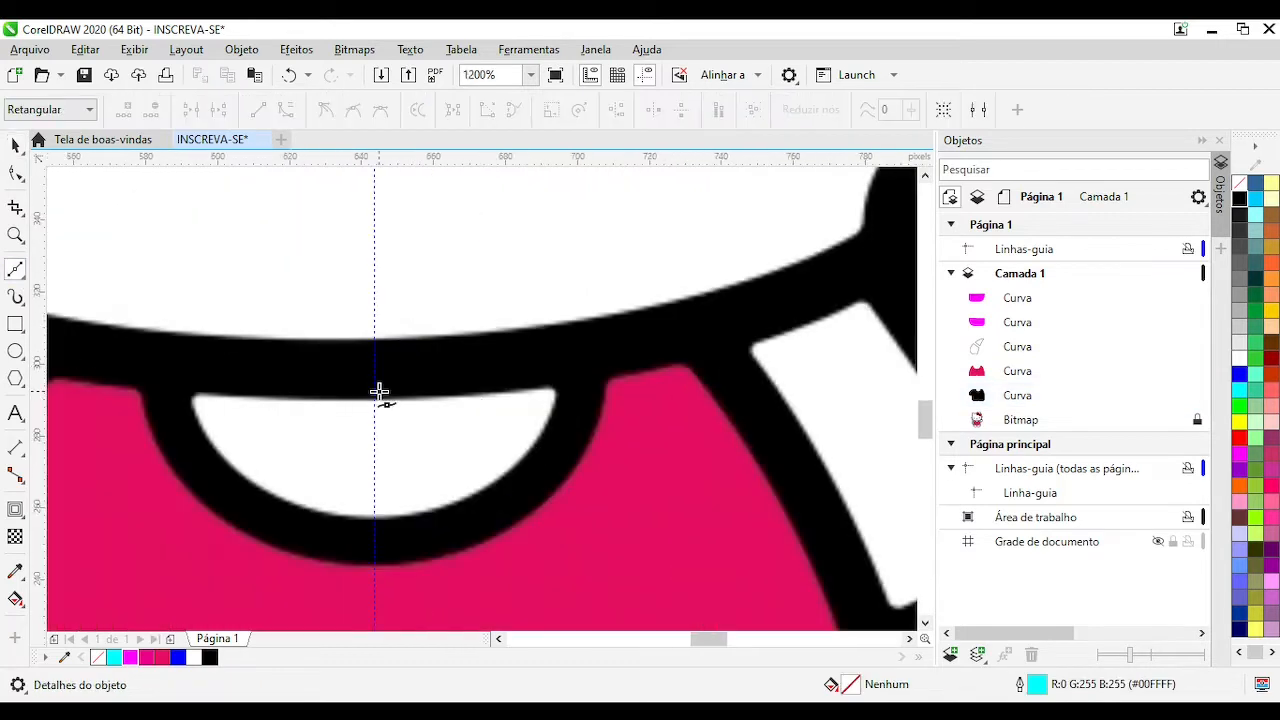
pyautogui.scroll(1, 174, 433)
pyautogui.click(225, 352)
pyautogui.scroll(-1, 730, 364)
pyautogui.scroll(1, 589, 383)
pyautogui.click(461, 411)
pyautogui.click(516, 306)
pyautogui.click(525, 278)
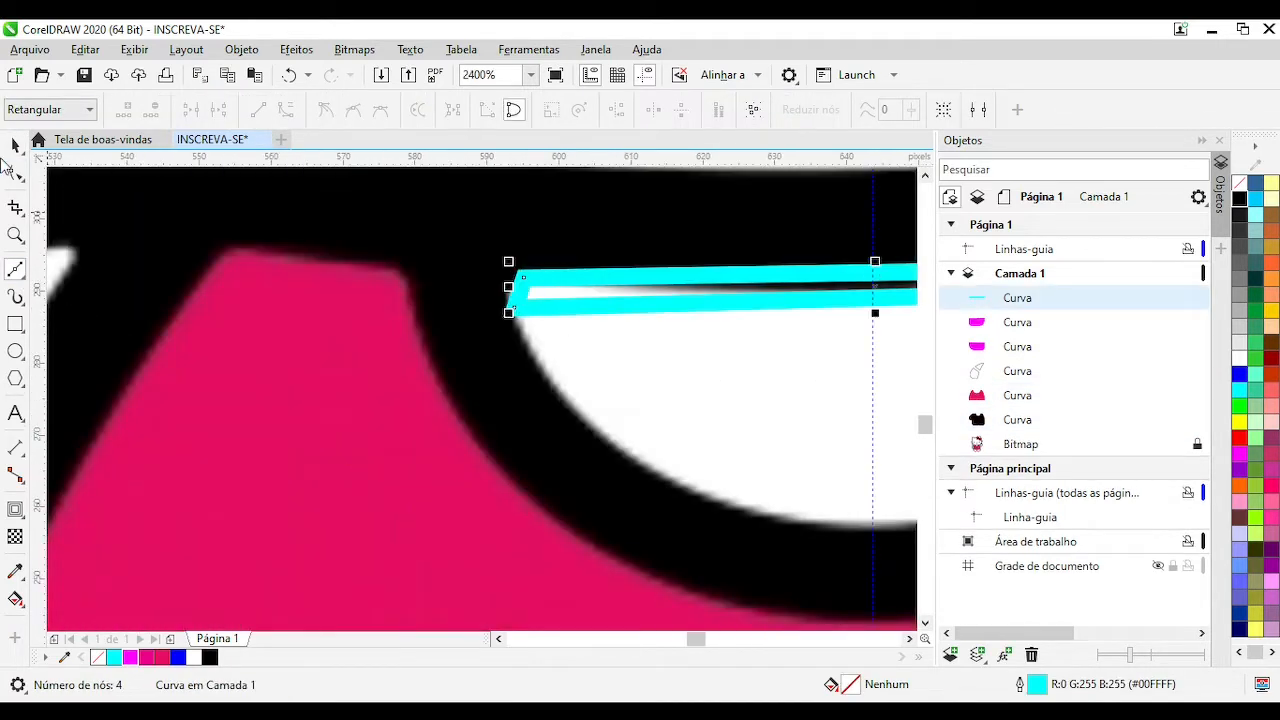
# Convert the collar shape's segments to curves and remove its outline colour
pyautogui.press('F10')
pyautogui.hotkey('ctrl', 'a')
pyautogui.click(281, 110)
pyautogui.rightClick(1240, 183)
# Bend the collar shape's bottom edge and adjust its handles to follow the bitmap's rounded neckline
pyautogui.scroll(-1, 846, 318)
pyautogui.moveTo(502, 388); pyautogui.dragTo(499, 502)
pyautogui.click(317, 393)
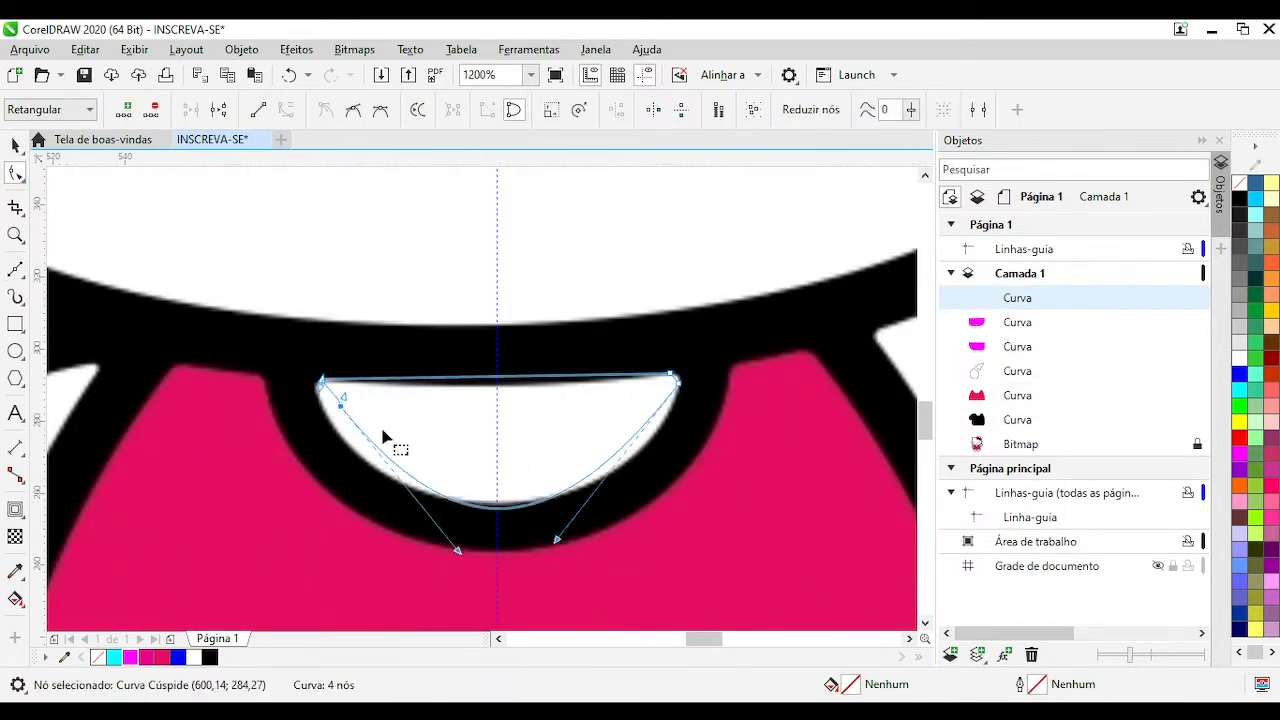
pyautogui.moveTo(457, 549); pyautogui.dragTo(367, 526)
pyautogui.moveTo(557, 539); pyautogui.dragTo(629, 541)
pyautogui.moveTo(367, 526); pyautogui.dragTo(371, 534)
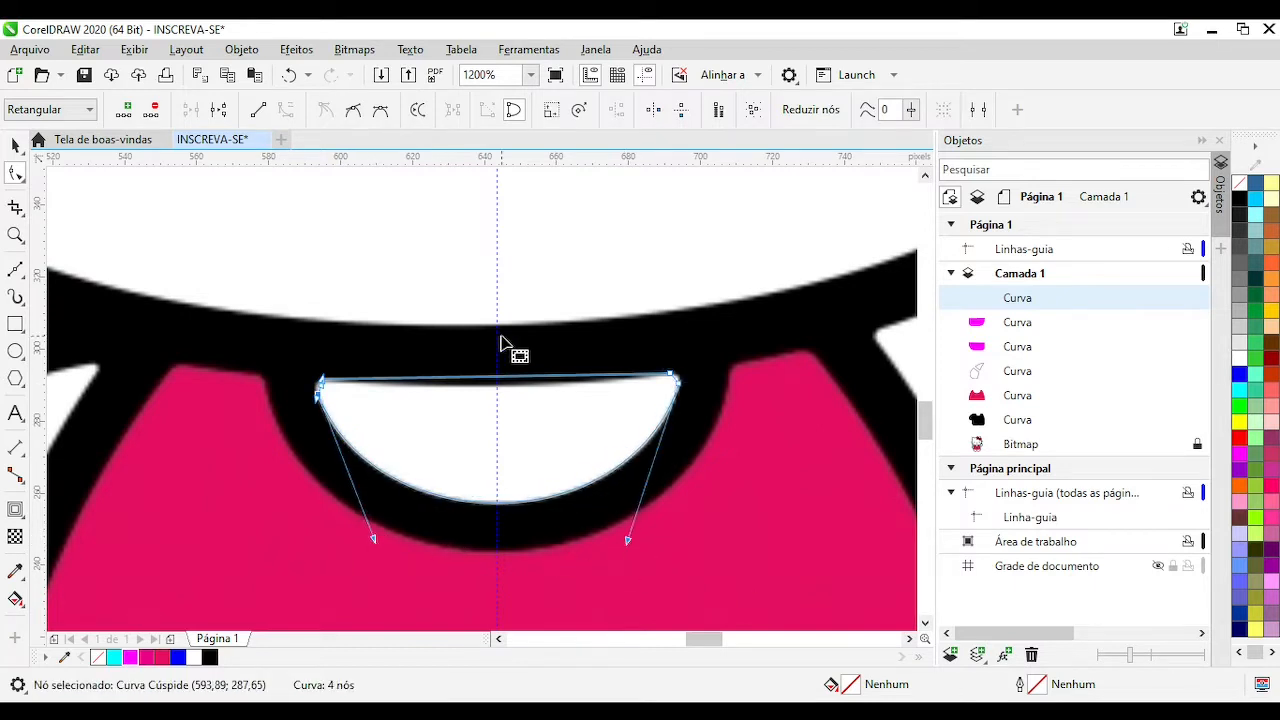
# Remove surplus nodes at the collar shape's left corner and adjust the curve to follow the bitmap's rounded corner
pyautogui.scroll(2, 503, 343)
pyautogui.scroll(2, 440, 350)
pyautogui.scroll(-1, 505, 320)
pyautogui.scroll(1, 488, 398)
pyautogui.moveTo(428, 343)
pyautogui.mouseDown()
pyautogui.moveTo(422, 333)
pyautogui.moveTo(443, 362)
pyautogui.mouseUp()
pyautogui.doubleClick(585, 226)
pyautogui.press('Delete')
pyautogui.scroll(-1, 482, 368)
pyautogui.doubleClick(481, 375)
pyautogui.press('Delete')
# Round the collar shape's right corner by removing surplus nodes and adjusting handles along the bitmap edge
pyautogui.moveTo(890, 365); pyautogui.dragTo(464, 420)
pyautogui.moveTo(650, 342); pyautogui.dragTo(661, 326)
pyautogui.doubleClick(649, 402)
pyautogui.press('Delete')
pyautogui.moveTo(680, 376); pyautogui.dragTo(611, 344)
pyautogui.doubleClick(587, 331)
pyautogui.press('Delete')
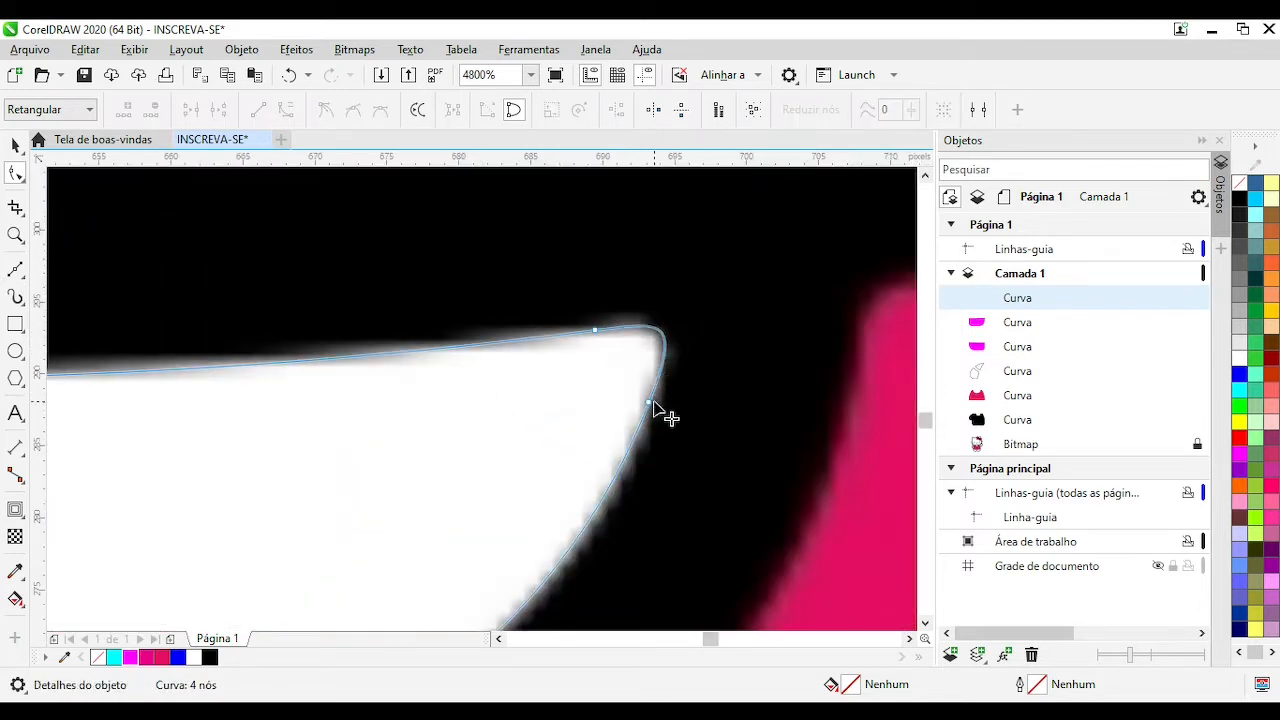
pyautogui.click(649, 402)
pyautogui.moveTo(682, 315); pyautogui.dragTo(675, 323)
pyautogui.scroll(-1, 829, 253)
pyautogui.click(708, 292)
pyautogui.scroll(-4, 396, 344)
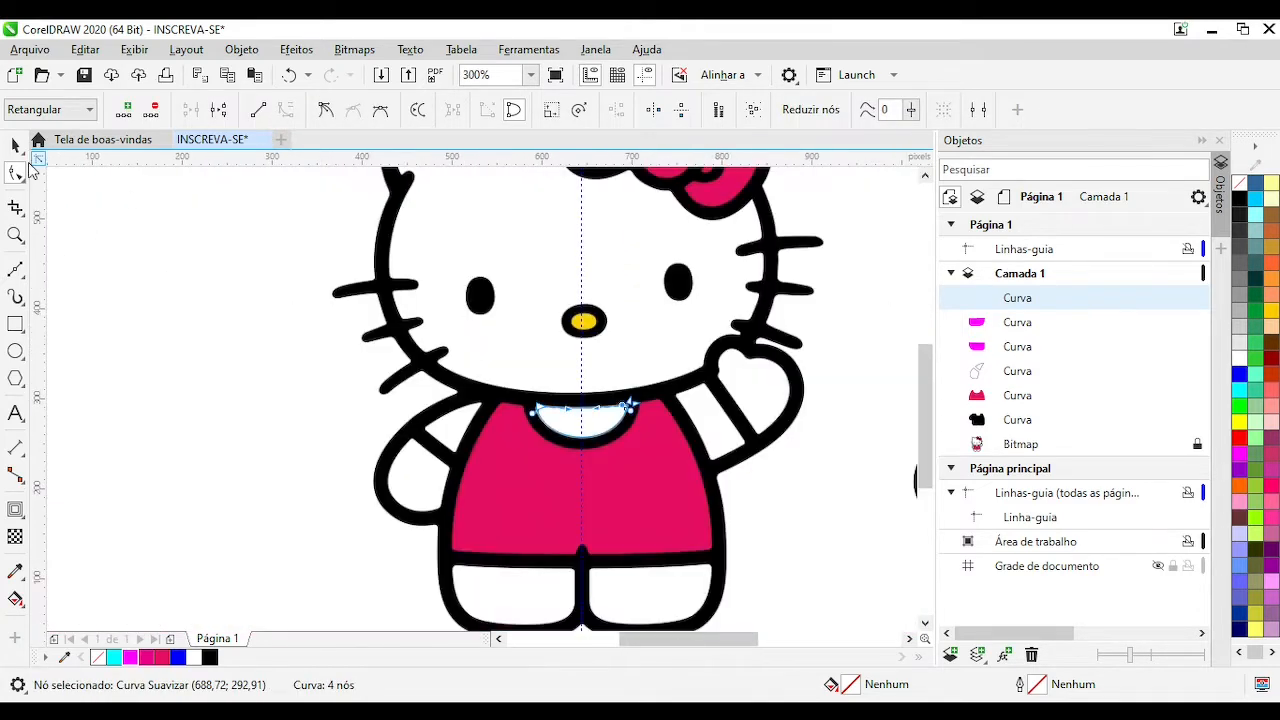
# Fill the collar shape with cyan, add an outside contour to it, and break the contour apart
pyautogui.press('space')
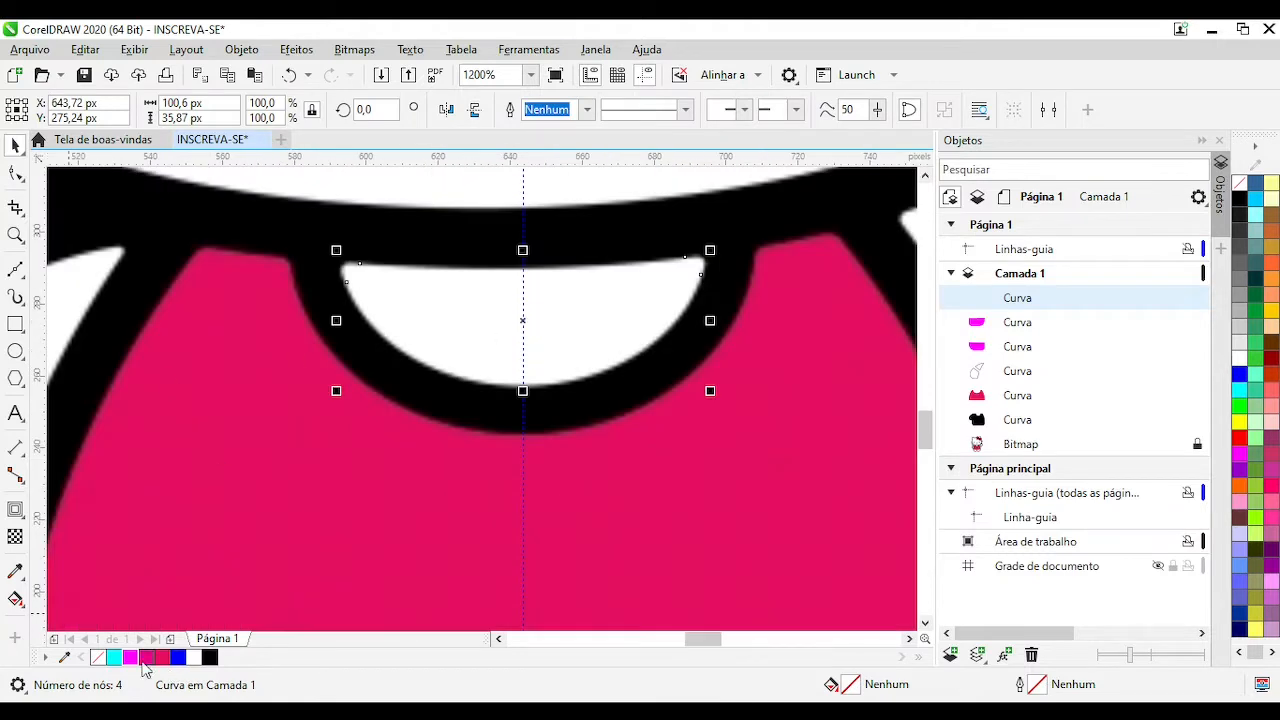
pyautogui.click(114, 657)
pyautogui.click(16, 510)
pyautogui.click(457, 110)
pyautogui.click(17, 146)
pyautogui.scroll(-3, 466, 412)
pyautogui.hotkey('ctrl', 'k')
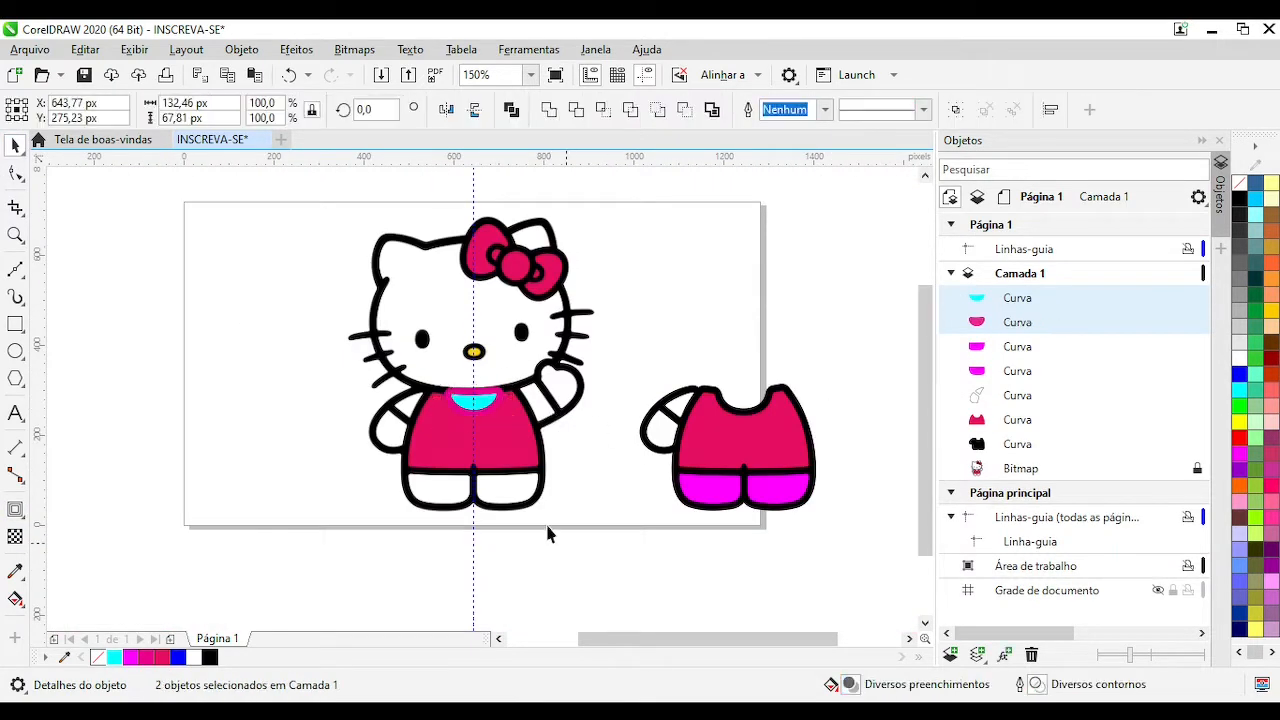
# Move the collar and its contour 600 px right onto the copied body, filling them white and black respectively
pyautogui.click(484, 401)
pyautogui.press('Right')
pyautogui.click(1240, 357)
pyautogui.click(486, 400)
pyautogui.press('Right')
pyautogui.click(1240, 198)
# Weld the black collar contour to the copied body's black outline shape
pyautogui.scroll(2, 894, 376)
pyautogui.keyDown('shift'); pyautogui.click(450, 426); pyautogui.keyUp('shift')
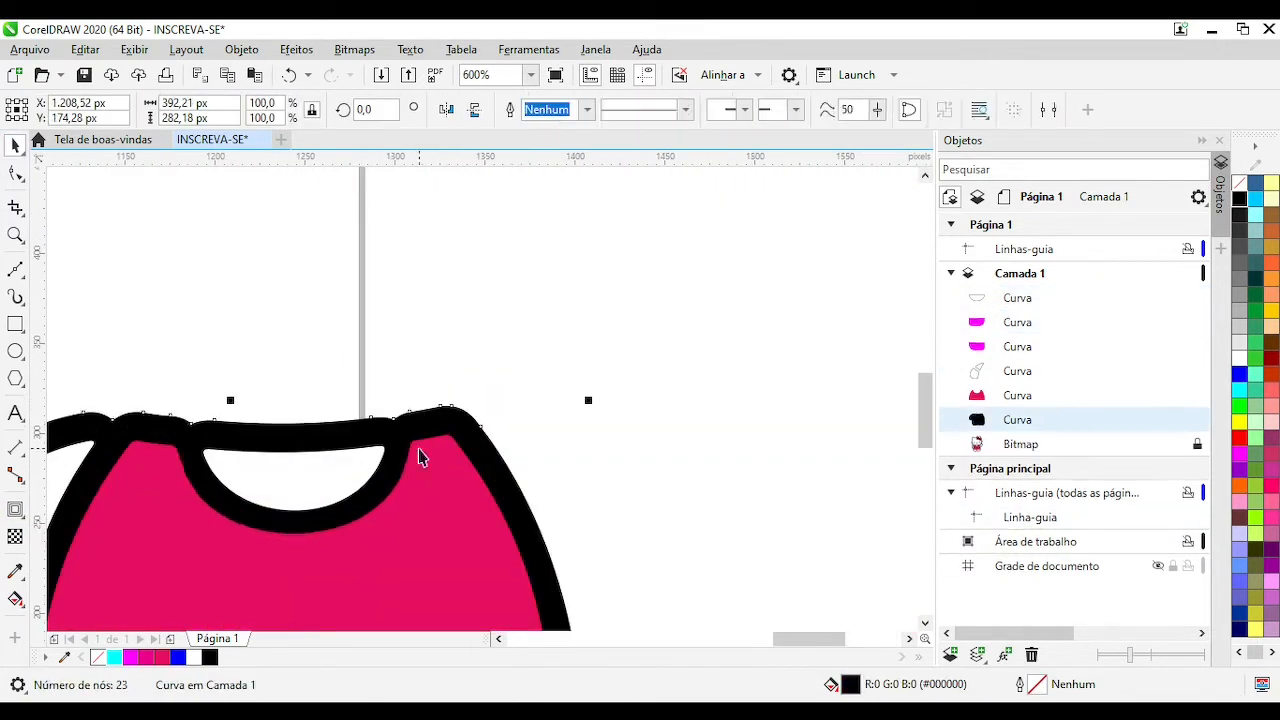
pyautogui.scroll(-2, 507, 383)
pyautogui.click(643, 404)
# Draw an ellipse over the bitmap's face and resize it to about 417 by 311 px inside the head outline
pyautogui.scroll(1, 208, 362)
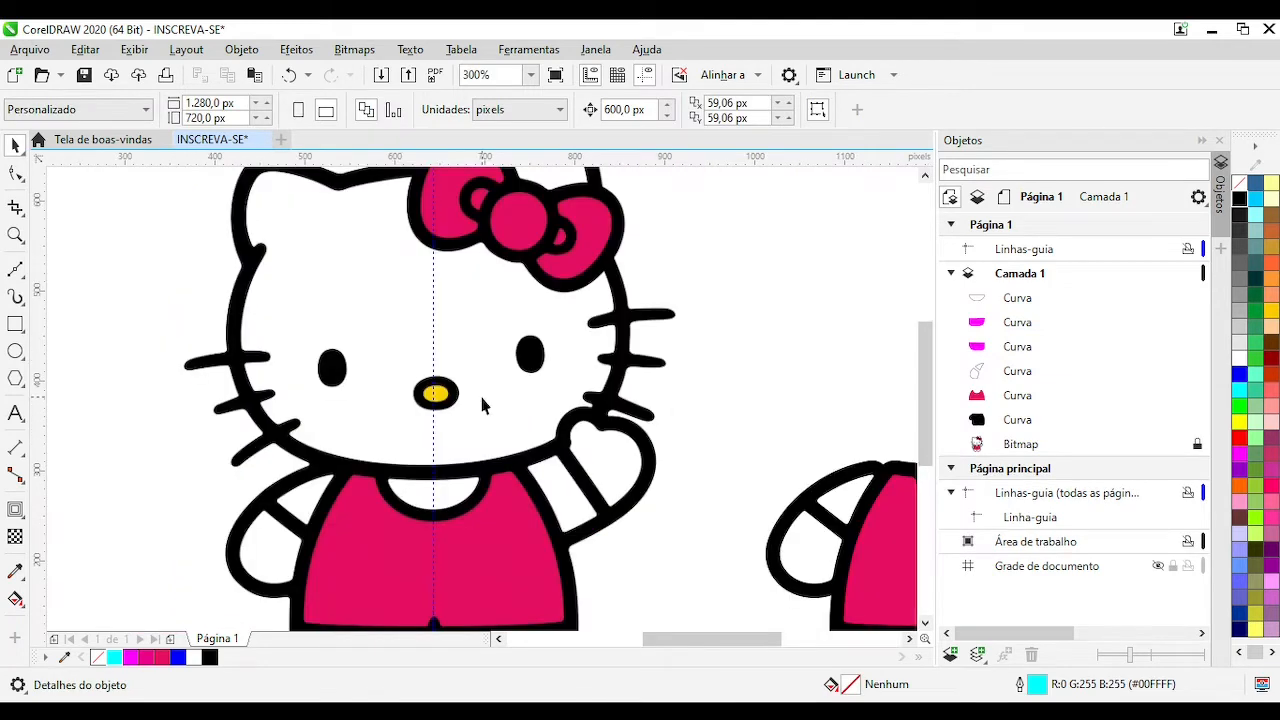
pyautogui.click(15, 351)
pyautogui.moveTo(212, 190); pyautogui.dragTo(615, 476)
pyautogui.moveTo(212, 334)
pyautogui.mouseDown()
pyautogui.moveTo(369, 340)
pyautogui.moveTo(241, 336)
pyautogui.mouseUp()
pyautogui.scroll(2, 302, 489)
pyautogui.scroll(-1, 630, 441)
pyautogui.moveTo(505, 399); pyautogui.dragTo(508, 376)
pyautogui.scroll(1, 506, 378)
pyautogui.scroll(-2, 486, 400)
pyautogui.moveTo(518, 205)
pyautogui.mouseDown()
pyautogui.moveTo(518, 270)
pyautogui.moveTo(518, 200)
pyautogui.mouseUp()
# Remove the face ellipse's outline colour and convert it to editable curves
pyautogui.click(15, 173)
pyautogui.scroll(1, 292, 258)
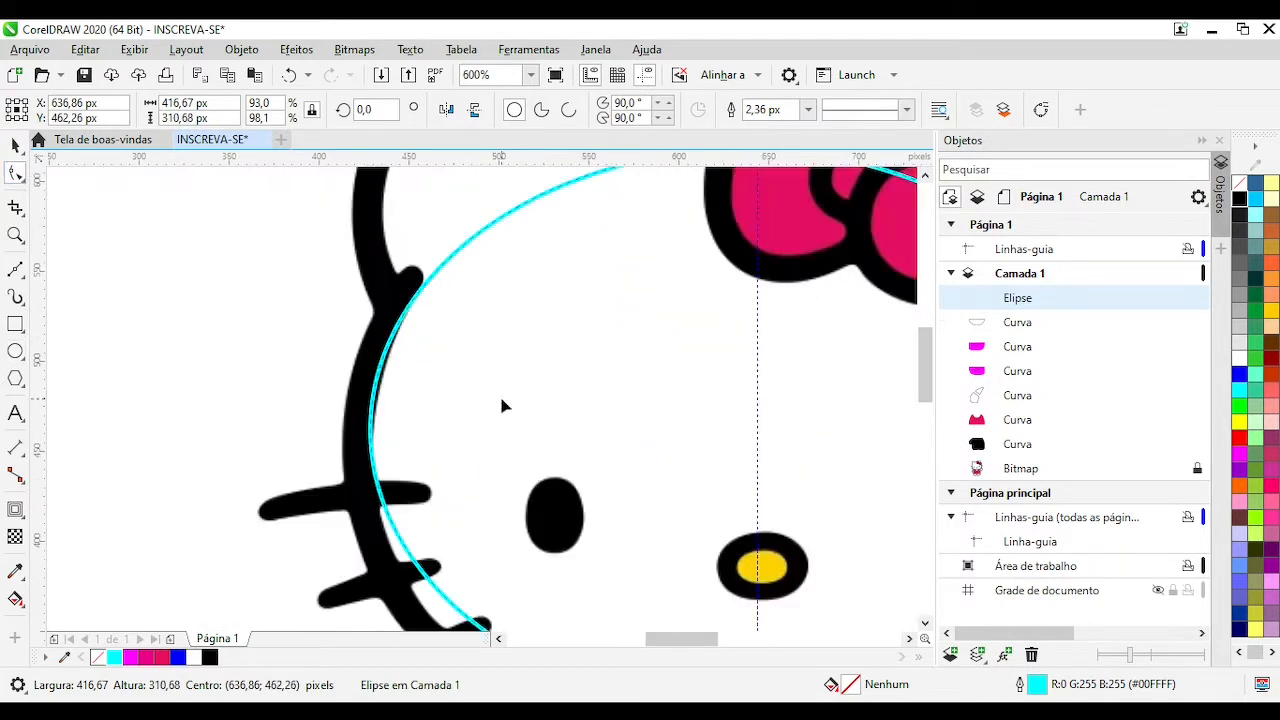
pyautogui.rightClick(1241, 184)
pyautogui.scroll(-1, 376, 443)
pyautogui.hotkey('ctrl', 'q')
pyautogui.scroll(1, 568, 576)
# Move the head curve's bottom node onto the vertical guideline and adjust the lower handles to follow the chin
pyautogui.moveTo(467, 400); pyautogui.dragTo(480, 400)
pyautogui.scroll(-1, 195, 283)
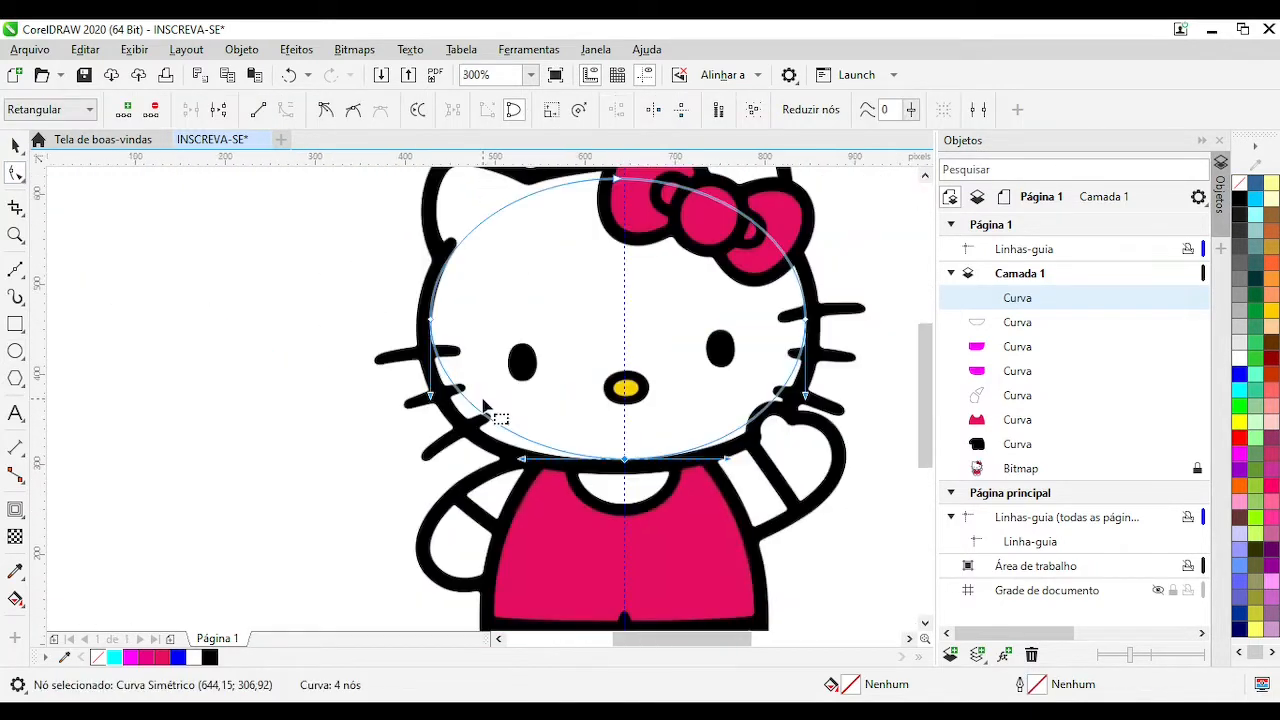
pyautogui.scroll(1, 486, 398)
pyautogui.moveTo(364, 241); pyautogui.dragTo(368, 281)
pyautogui.moveTo(545, 521); pyautogui.dragTo(493, 531)
pyautogui.scroll(-1, 493, 531)
pyautogui.scroll(1, 722, 384)
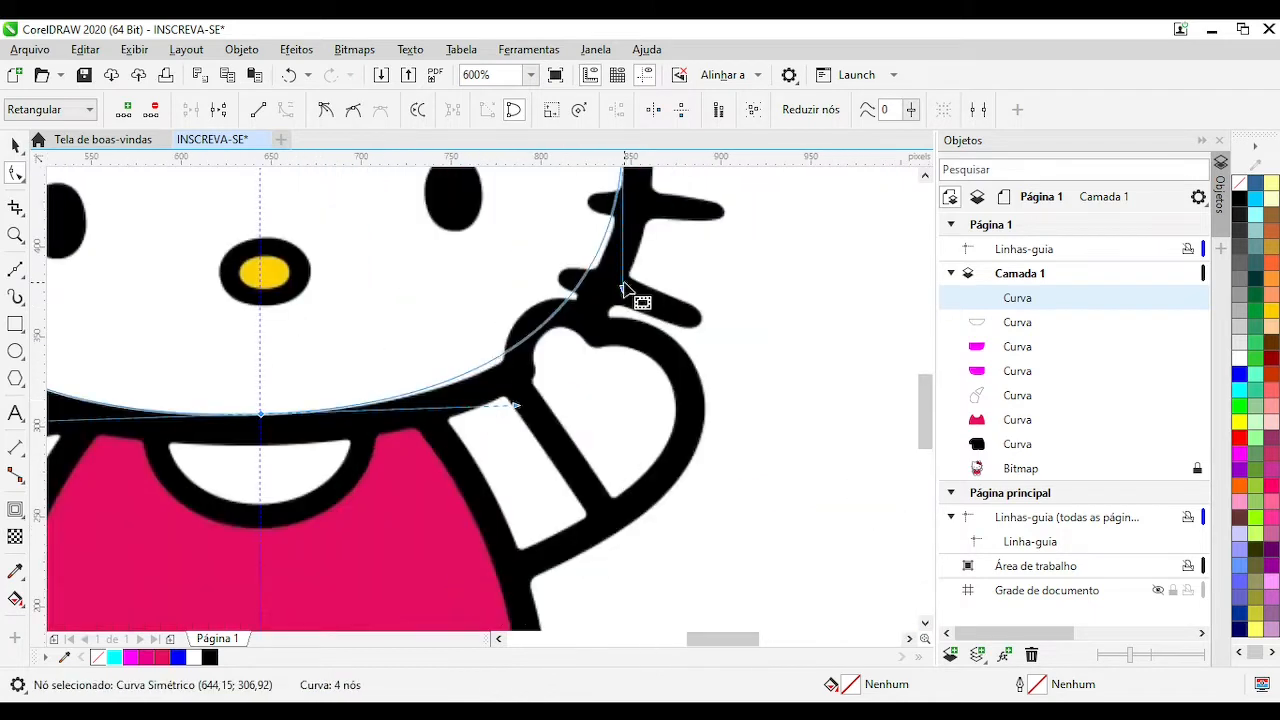
pyautogui.moveTo(621, 286); pyautogui.dragTo(627, 309)
pyautogui.scroll(-1, 627, 309)
pyautogui.scroll(1, 482, 324)
# Reposition the head curve's right node and handle along the inner edge of the bitmap's head outline
pyautogui.moveTo(474, 198); pyautogui.dragTo(470, 186)
pyautogui.moveTo(478, 374); pyautogui.dragTo(479, 361)
pyautogui.scroll(-1, 479, 361)
pyautogui.scroll(1, 100, 340)
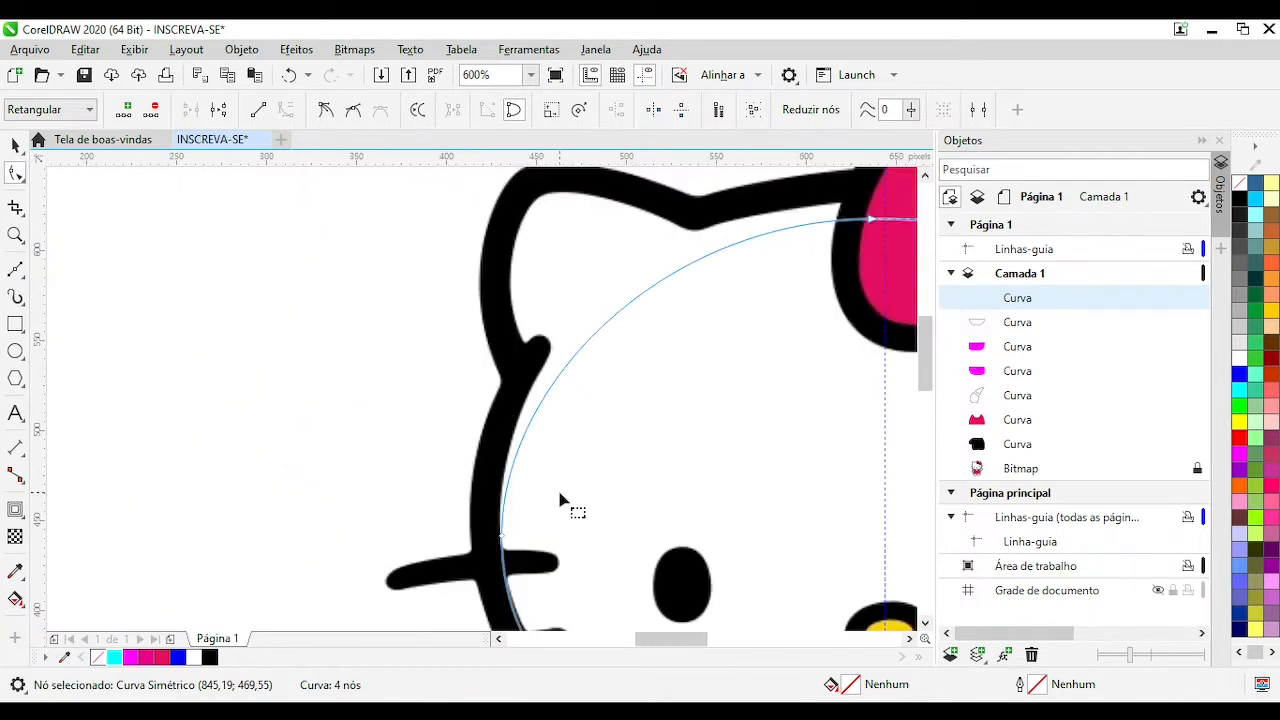
# Reposition the head curve's left node to follow the inner edge of the bitmap's left cheek
pyautogui.scroll(-1, 560, 494)
pyautogui.scroll(1, 510, 468)
pyautogui.click(443, 392)
pyautogui.scroll(-1, 420, 390)
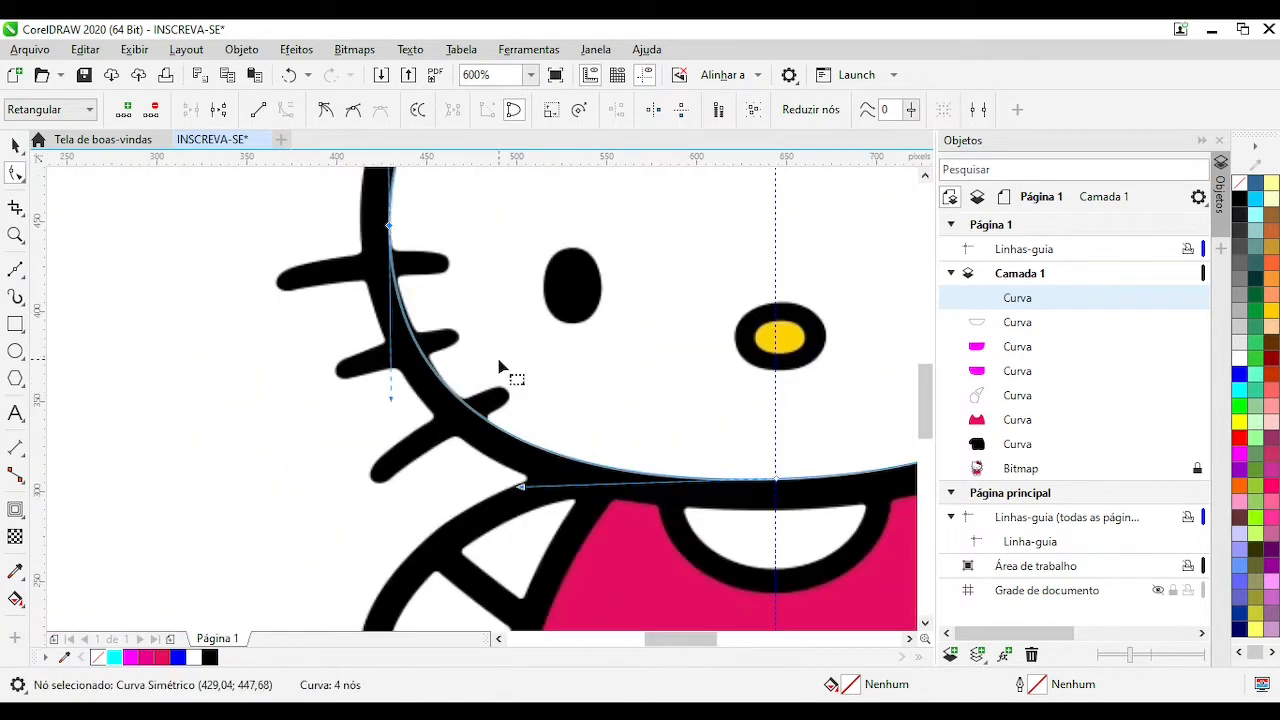
pyautogui.scroll(1, 395, 380)
pyautogui.moveTo(387, 381); pyautogui.dragTo(391, 382)
pyautogui.scroll(-1, 405, 392)
pyautogui.scroll(1, 423, 408)
pyautogui.scroll(-1, 509, 451)
pyautogui.scroll(1, 466, 263)
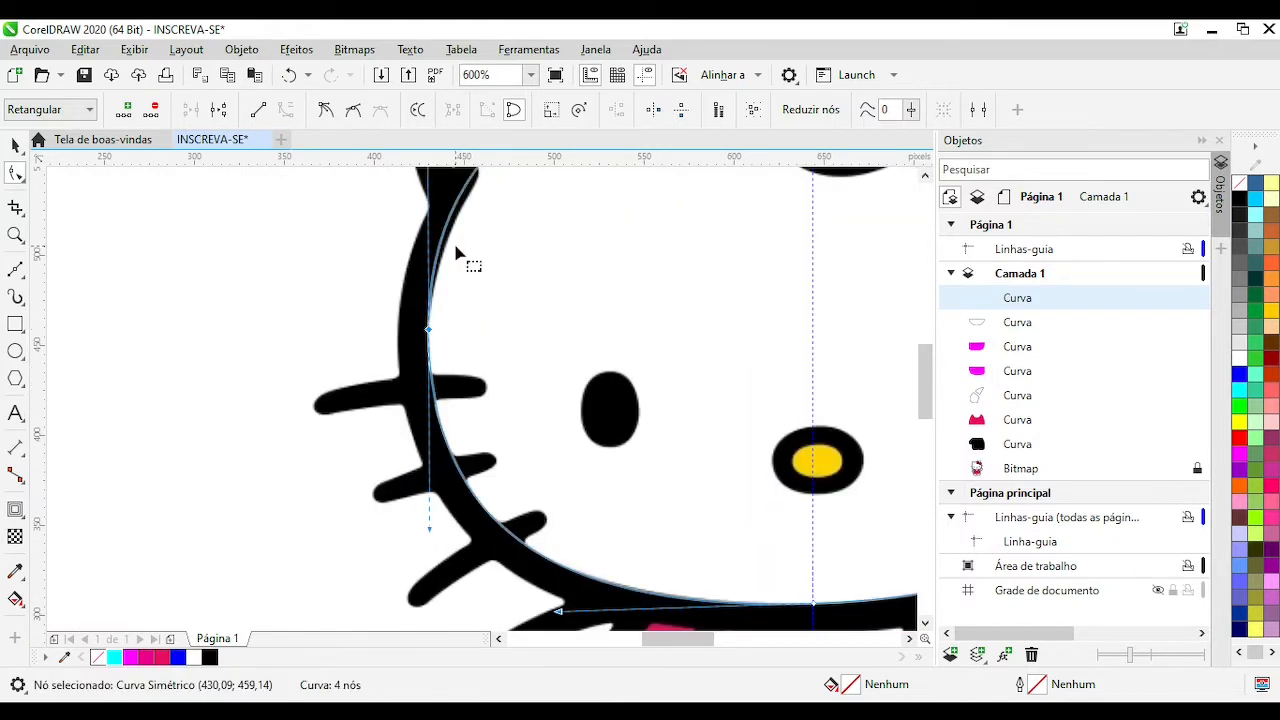
pyautogui.scroll(-1, 508, 478)
pyautogui.scroll(1, 507, 477)
# Adjust the head curve's upper left handle and top node to match the bitmap's head top
pyautogui.moveTo(431, 298); pyautogui.dragTo(420, 294)
pyautogui.scroll(-1, 489, 354)
pyautogui.scroll(1, 489, 354)
pyautogui.moveTo(423, 400); pyautogui.dragTo(437, 391)
pyautogui.scroll(-1, 508, 508)
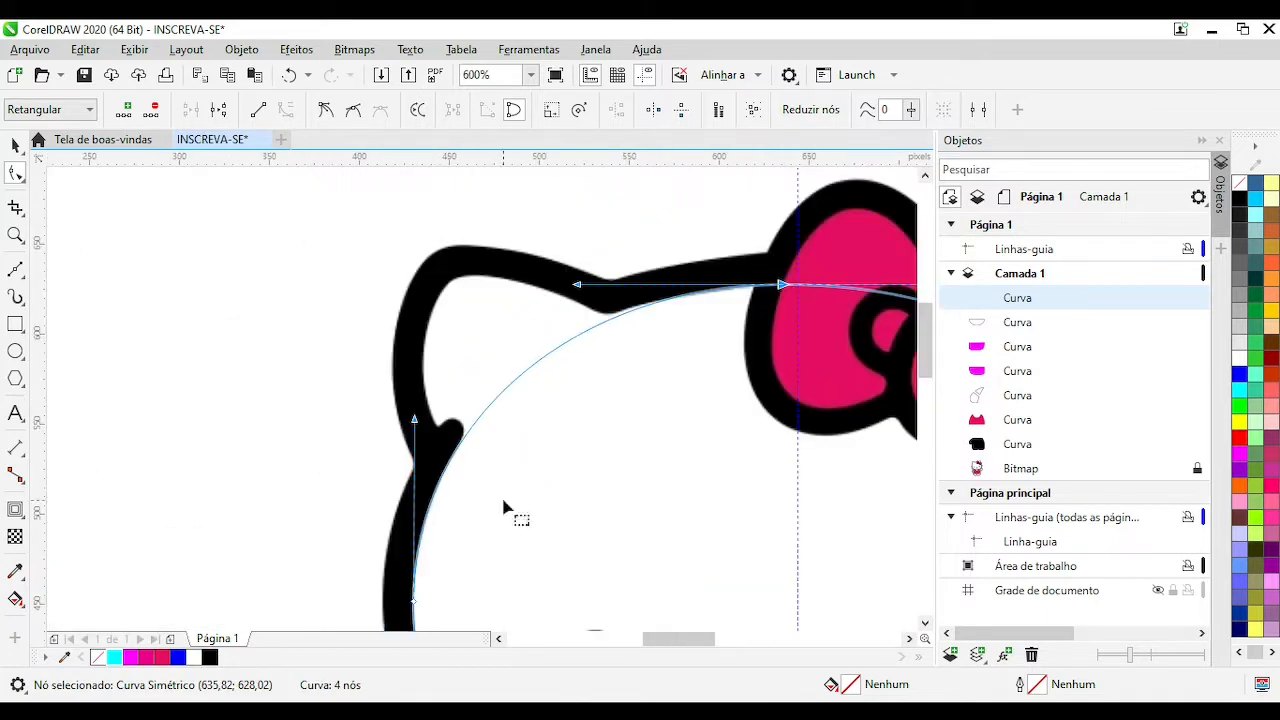
# Give the head curve a cyan outline and trace the left ear's interior with a closed four-node polyline
pyautogui.press('F5')
pyautogui.rightClick(1240, 390)
pyautogui.click(455, 471)
pyautogui.click(441, 295)
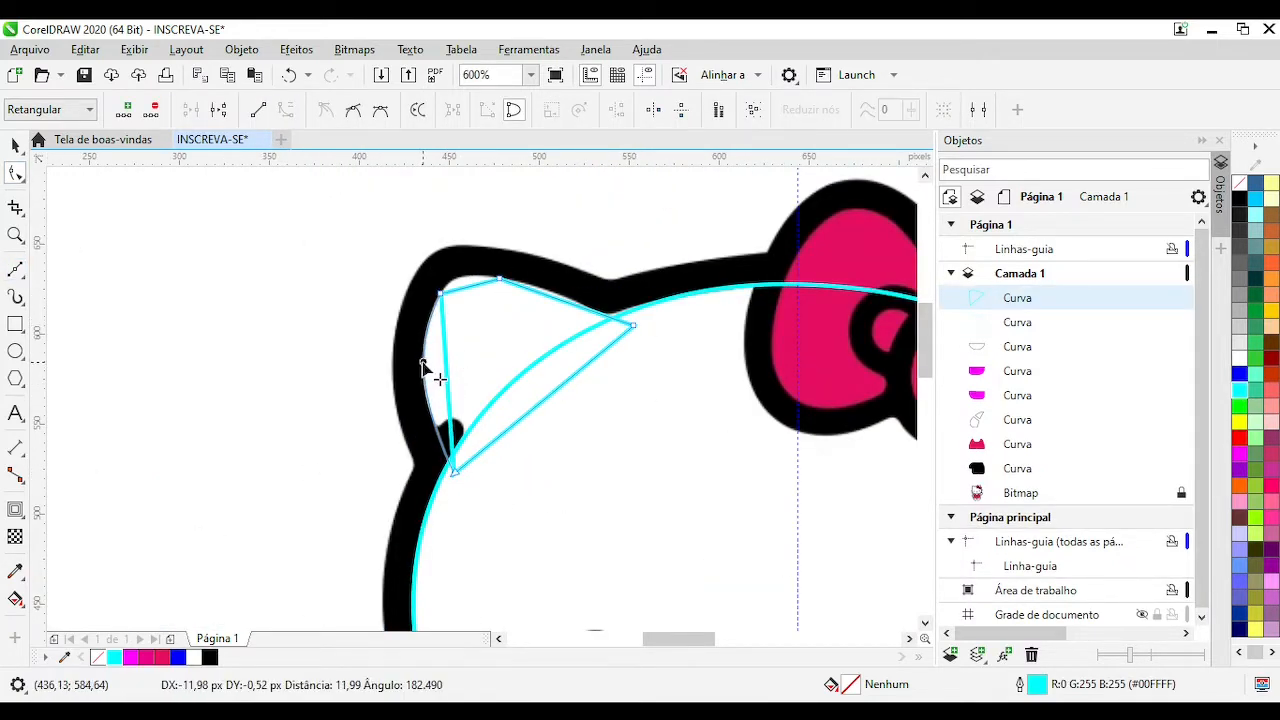
# Bend the left ear shape's segments to follow the inner edge of the bitmap's ear and remove its outline colour
pyautogui.scroll(1, 553, 298)
pyautogui.moveTo(522, 397); pyautogui.dragTo(514, 381)
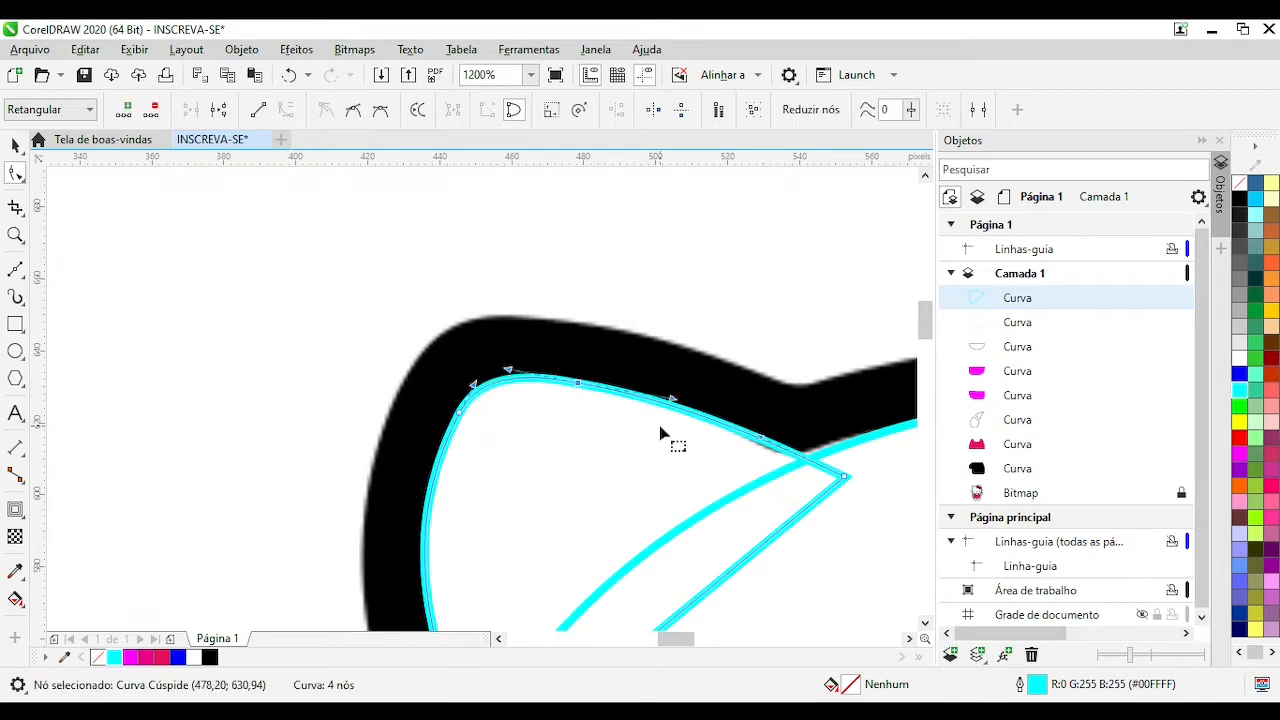
pyautogui.moveTo(660, 433); pyautogui.dragTo(763, 456)
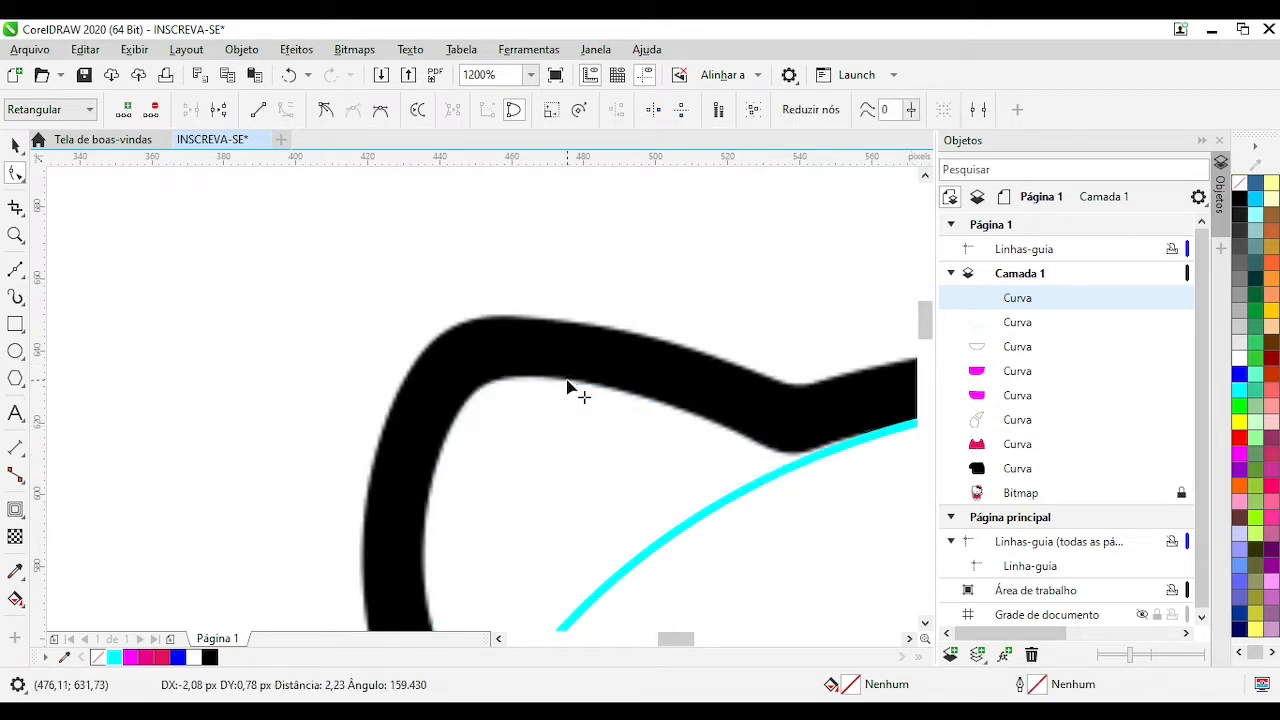
pyautogui.moveTo(568, 385); pyautogui.dragTo(566, 383)
# Select the left ear shape together with the head oval and join them into a single outline
pyautogui.press('space')
pyautogui.scroll(-2, 411, 363)
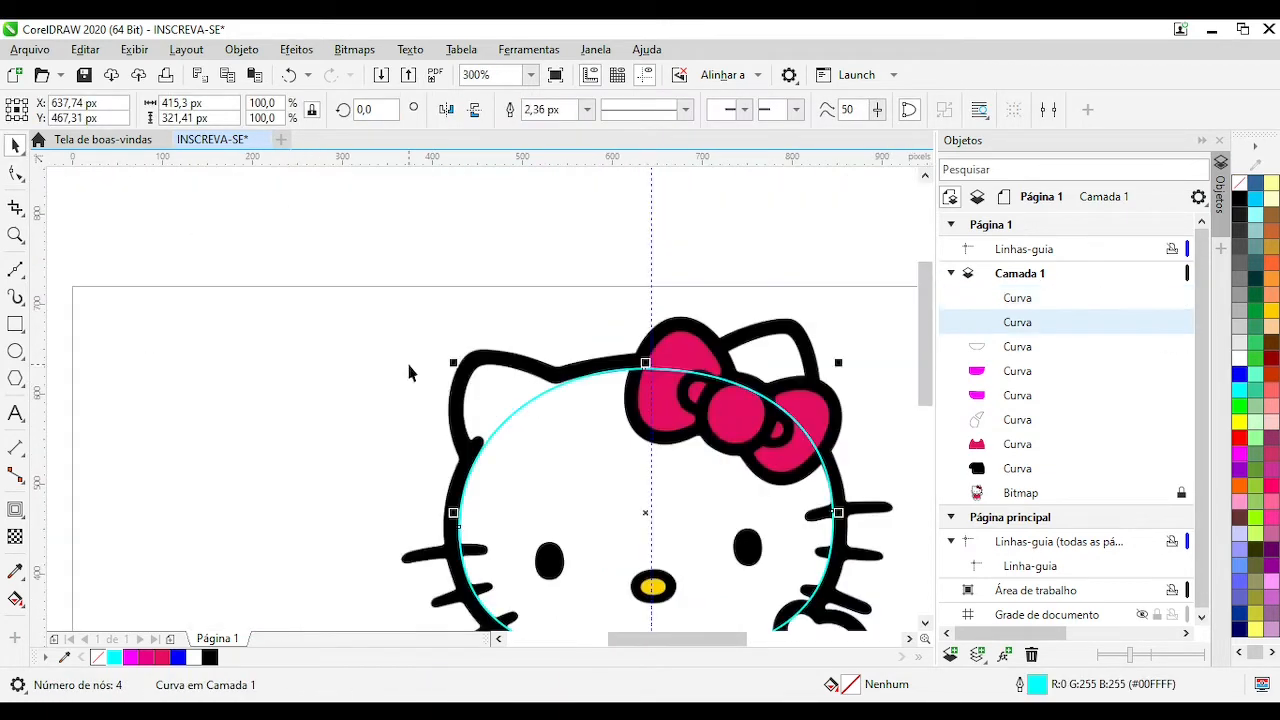
pyautogui.keyDown('shift'); pyautogui.click(636, 402); pyautogui.keyUp('shift')
pyautogui.hotkey('ctrl', 'l')
# Remove the joined head shape's outline colour and add nodes tracing the rounded stub at the left ear's base
pyautogui.scroll(2, 481, 401)
pyautogui.press('F10')
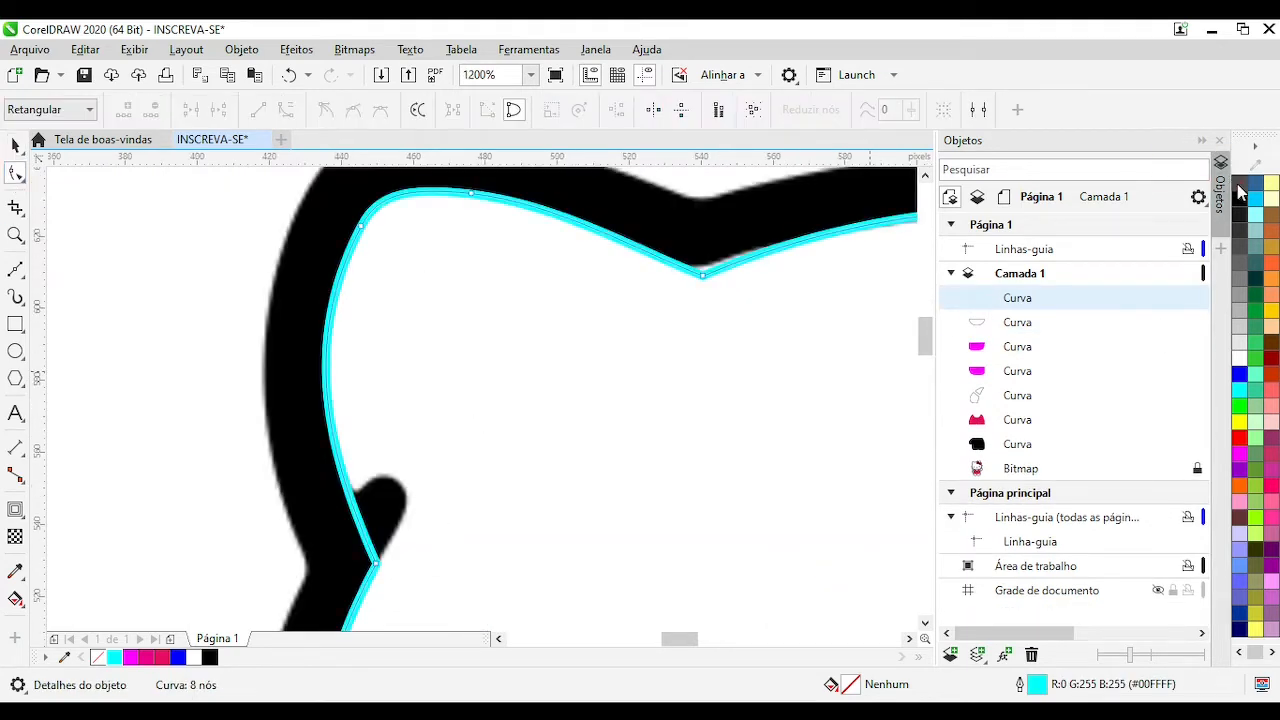
pyautogui.moveTo(351, 488); pyautogui.dragTo(481, 403)
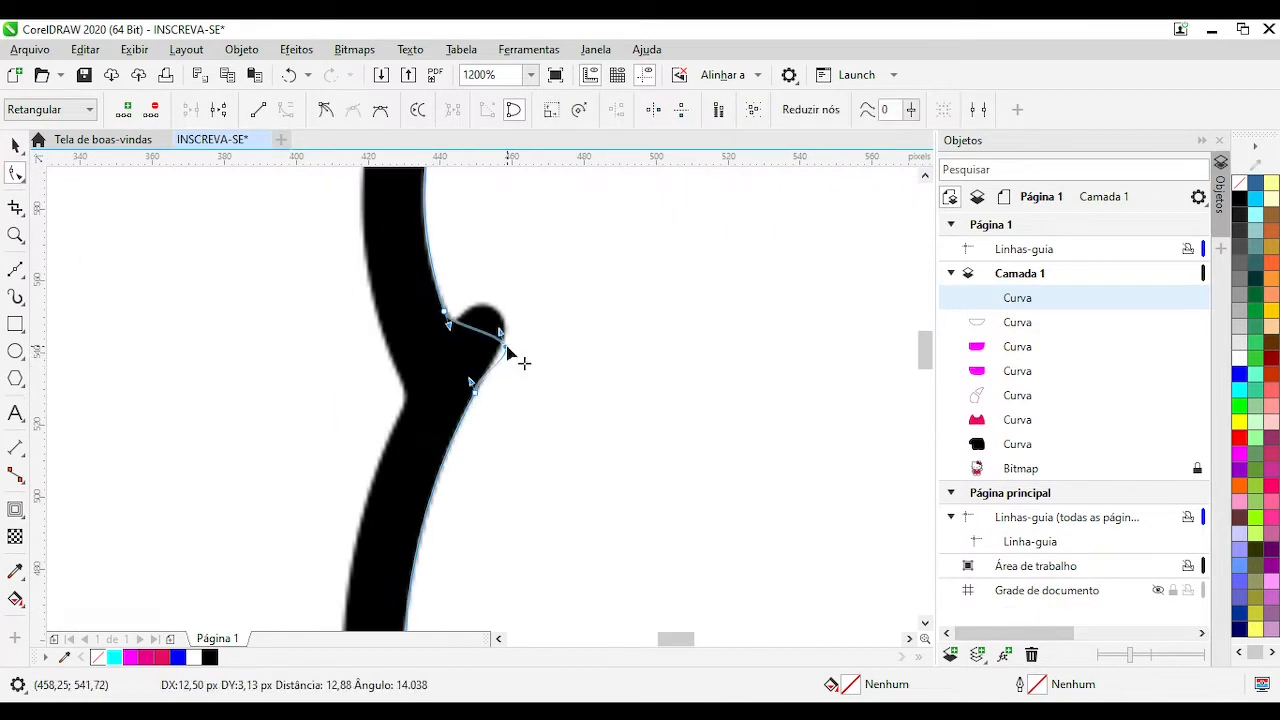
pyautogui.scroll(1, 400, 366)
pyautogui.press('Delete')
pyautogui.scroll(-3, 500, 408)
pyautogui.scroll(3, 485, 365)
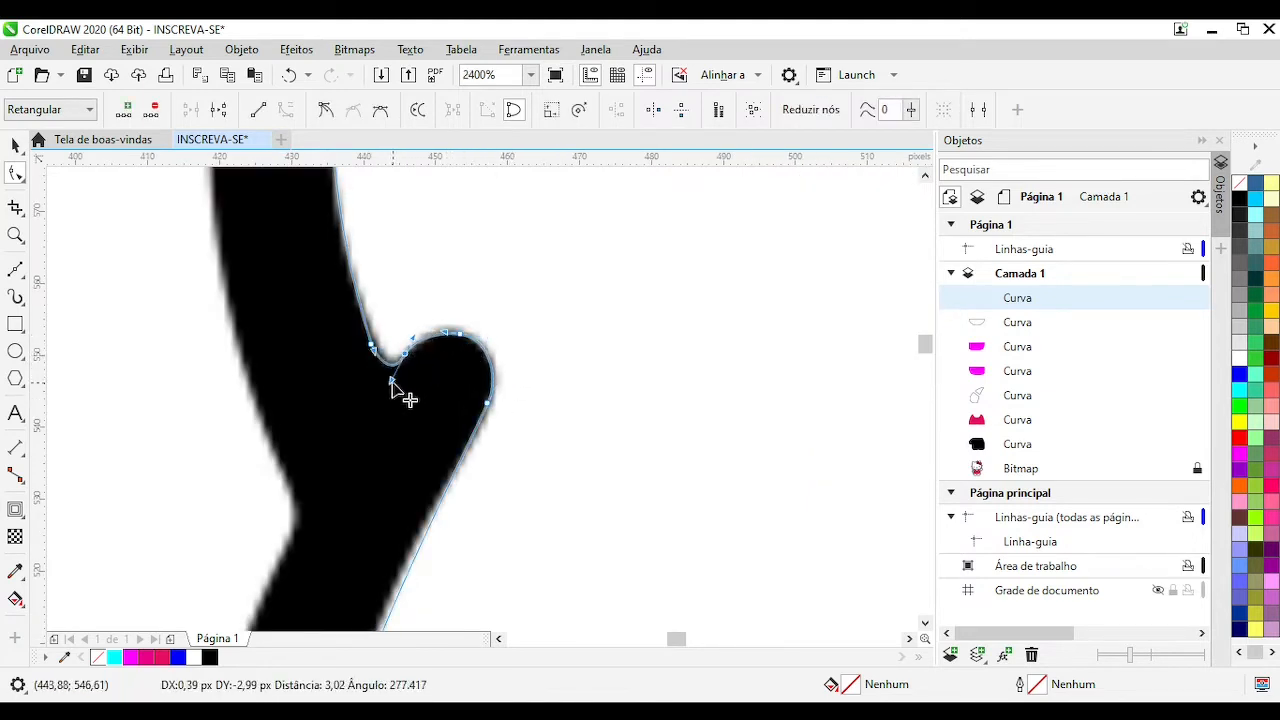
# Smooth the curves around the stub's tip and the edge below it to match the bitmap
pyautogui.scroll(1, 392, 388)
pyautogui.click(626, 495)
pyautogui.scroll(-1, 477, 443)
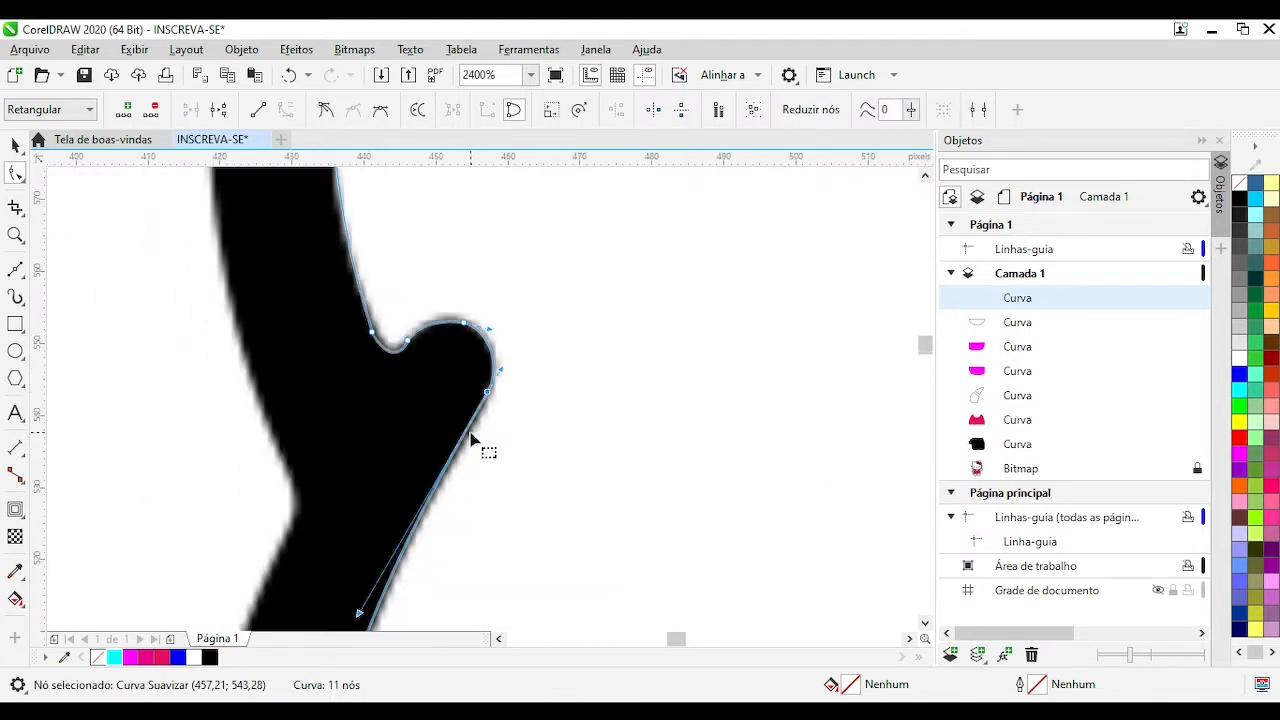
pyautogui.scroll(1, 450, 385)
pyautogui.press('Delete')
pyautogui.scroll(-2, 405, 433)
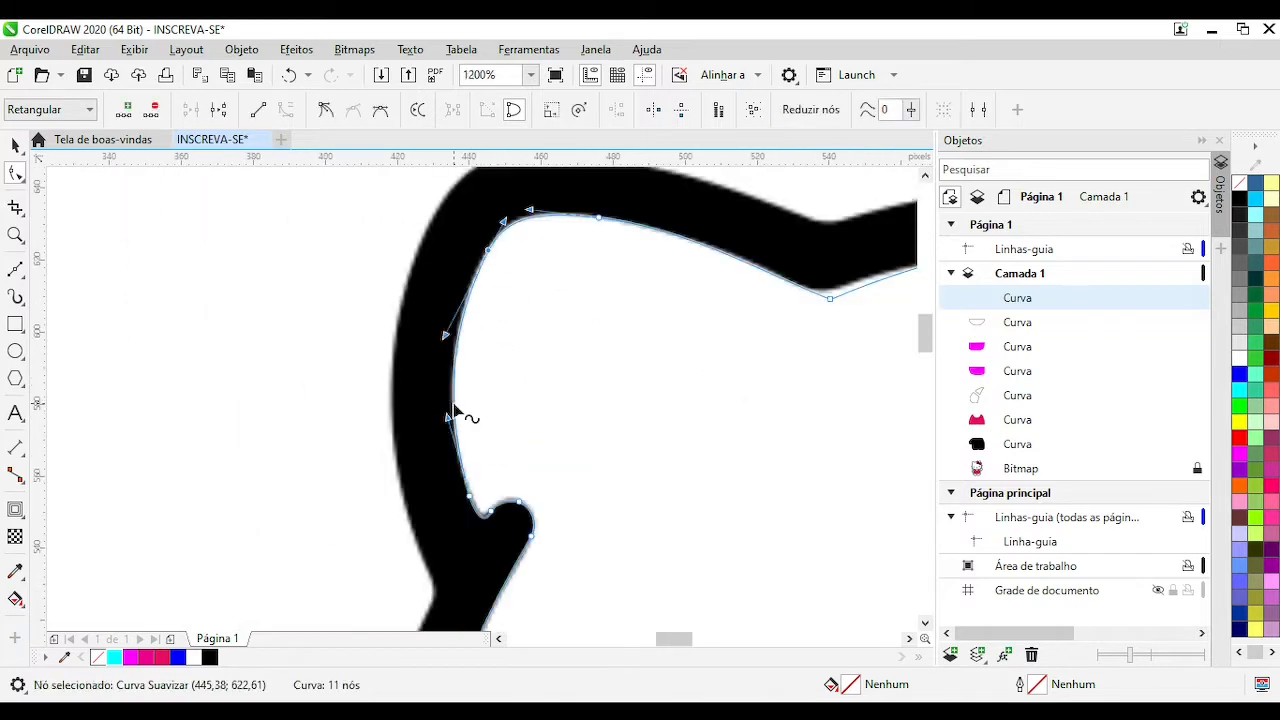
# Replace the sharp corner between the left ear and the head top with a smooth curve following the bitmap
pyautogui.hscroll(3, 623, 366)
pyautogui.scroll(2, 414, 429)
pyautogui.doubleClick(470, 403)
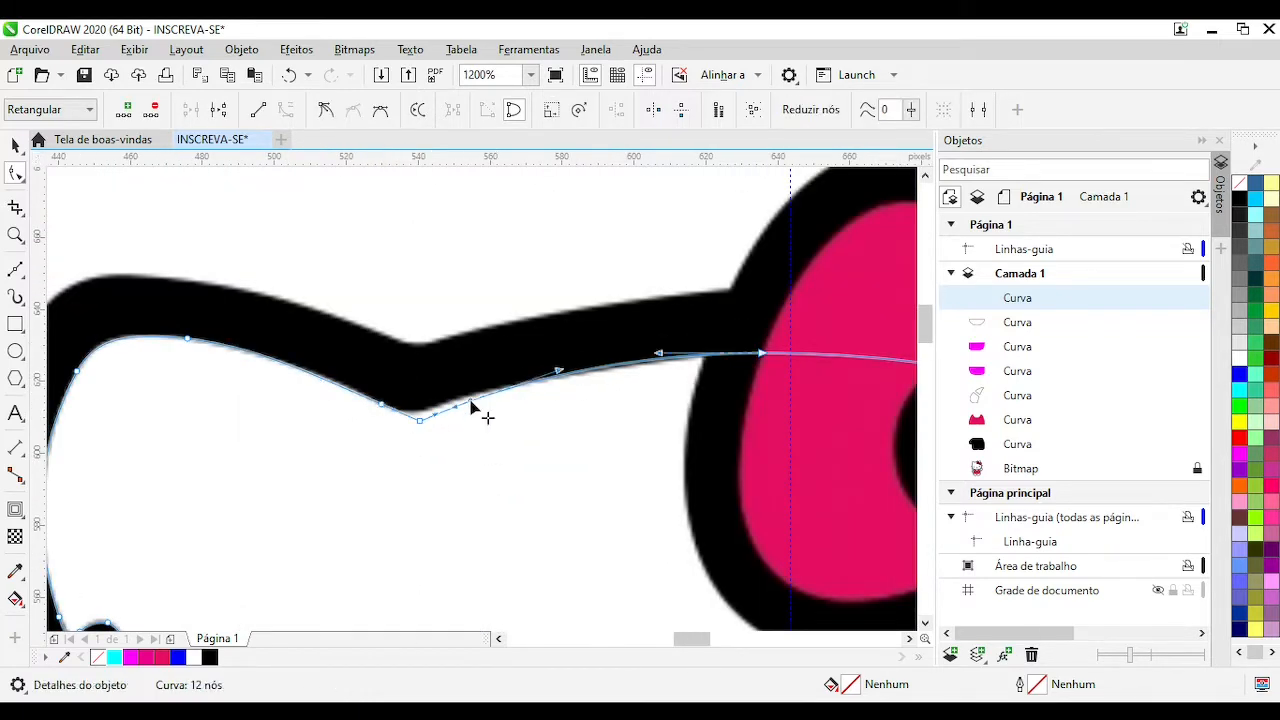
pyautogui.scroll(1, 412, 440)
pyautogui.click(352, 369)
pyautogui.moveTo(453, 413); pyautogui.dragTo(444, 353)
pyautogui.scroll(-2, 403, 397)
pyautogui.scroll(2, 400, 391)
pyautogui.scroll(-2, 512, 340)
pyautogui.scroll(2, 437, 322)
pyautogui.scroll(-3, 446, 358)
pyautogui.scroll(2, 650, 364)
# Adjust the head shape's right-side node and handles to follow the inner edge beside the whiskers
pyautogui.scroll(-3, 403, 414)
pyautogui.scroll(1, 640, 520)
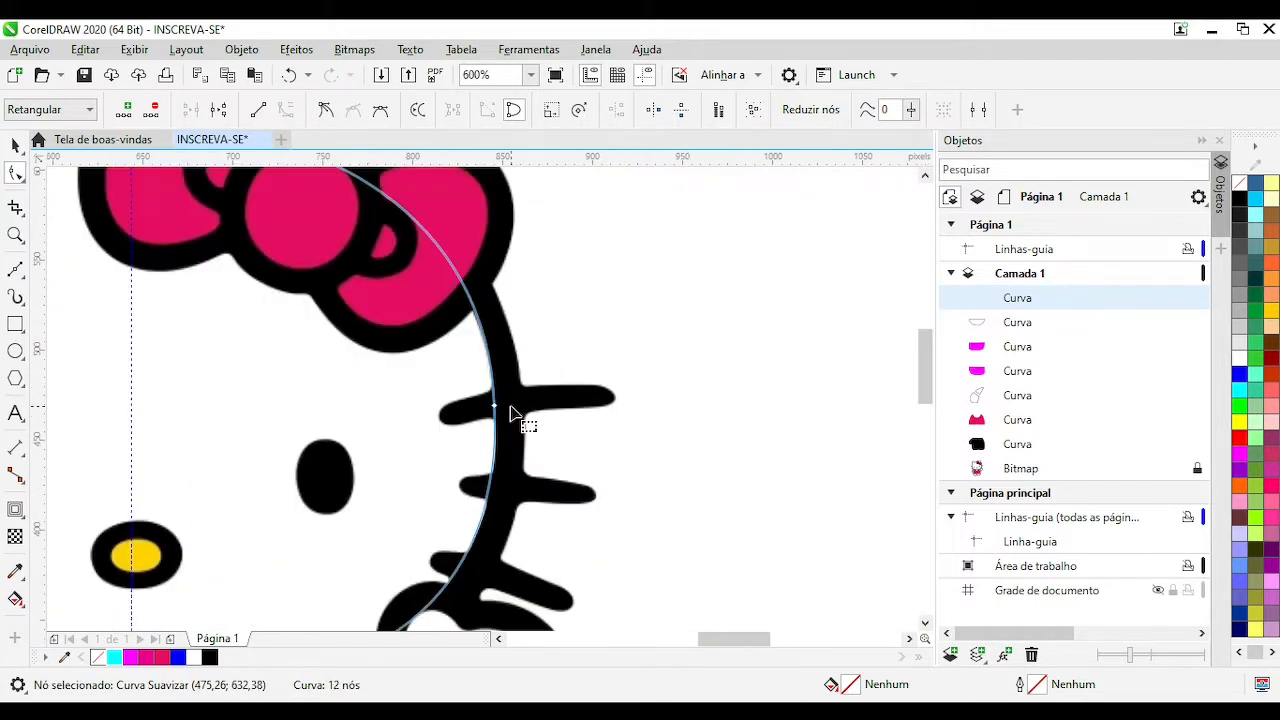
pyautogui.click(497, 402)
pyautogui.scroll(-1, 496, 400)
pyautogui.scroll(1, 493, 312)
pyautogui.scroll(-1, 197, 340)
pyautogui.scroll(2, 481, 398)
pyautogui.moveTo(355, 358); pyautogui.dragTo(386, 360)
pyautogui.moveTo(152, 372); pyautogui.dragTo(153, 372)
pyautogui.scroll(-1, 538, 406)
# Reshape the head's lower right curve along the bitmap's cheek, adding a node beside the whiskers
pyautogui.scroll(-2, 714, 540)
pyautogui.scroll(2, 592, 449)
pyautogui.click(443, 509)
pyautogui.moveTo(413, 306); pyautogui.dragTo(435, 342)
pyautogui.scroll(-2, 436, 386)
pyautogui.scroll(2, 475, 510)
pyautogui.moveTo(361, 386); pyautogui.dragTo(380, 385)
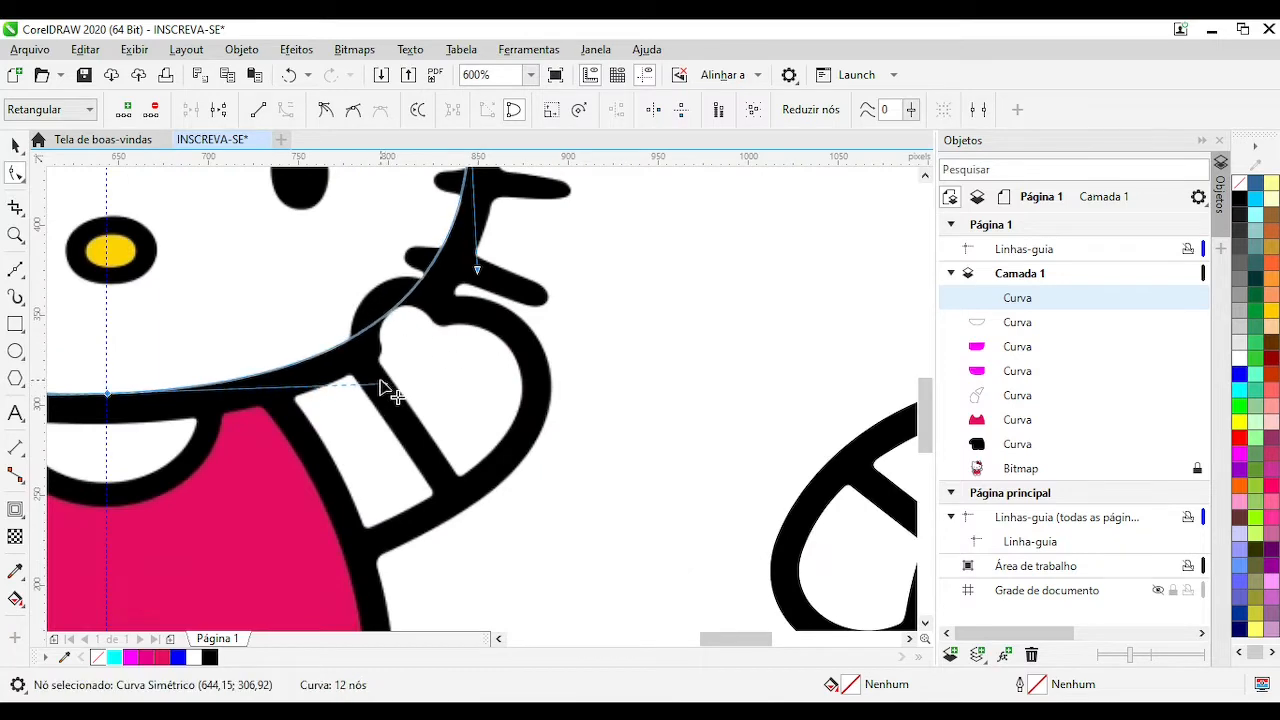
pyautogui.scroll(3, 487, 335)
pyautogui.doubleClick(451, 451)
pyautogui.scroll(-1, 505, 362)
pyautogui.scroll(-2, 505, 390)
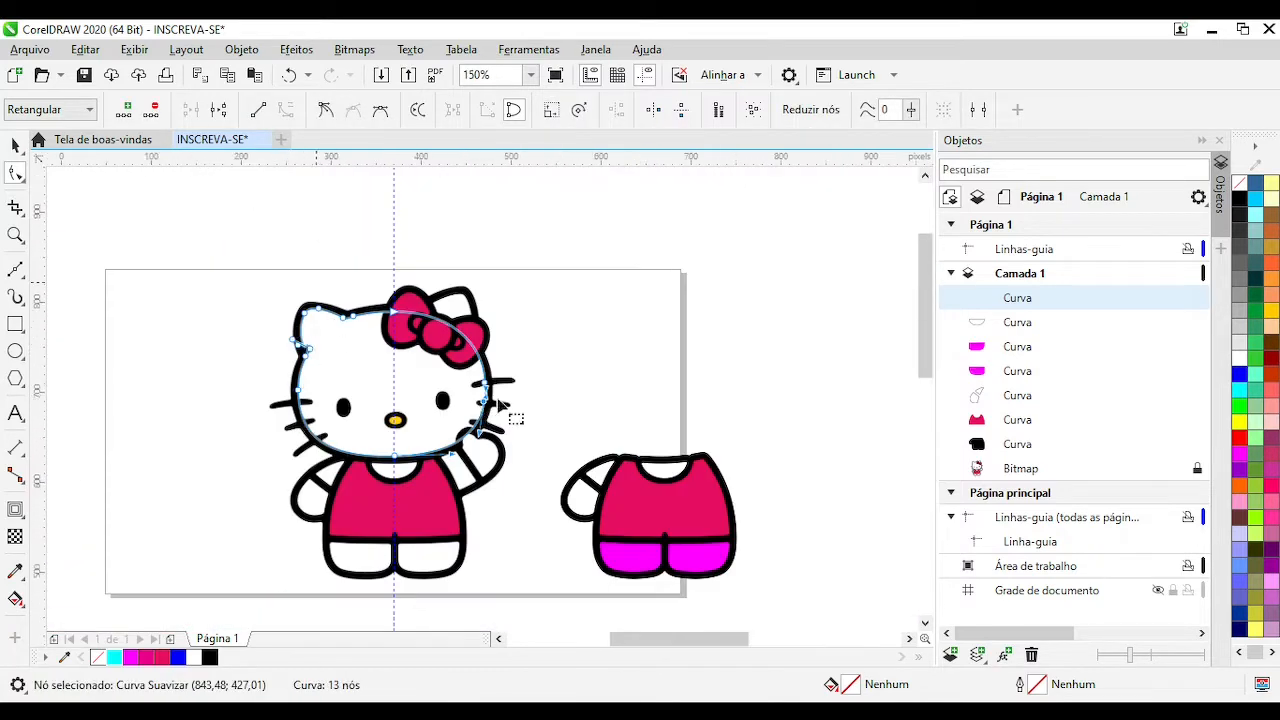
pyautogui.scroll(2, 383, 440)
# Give the head shape a cyan outline and place a horizontally mirrored copy above and right of the drawing
pyautogui.click(14, 144)
pyautogui.scroll(-1, 519, 445)
pyautogui.rightClick(1240, 390)
pyautogui.rightClick(714, 389)
pyautogui.moveTo(434, 486)
pyautogui.mouseDown()
pyautogui.moveTo(714, 389)
pyautogui.moveTo(864, 402)
pyautogui.moveTo(567, 314)
pyautogui.mouseUp()
# Draw a rectangle about 733 by 342 px over the mirrored head's lower part and trim that part away
pyautogui.click(15, 324)
pyautogui.moveTo(426, 437); pyautogui.dragTo(767, 272)
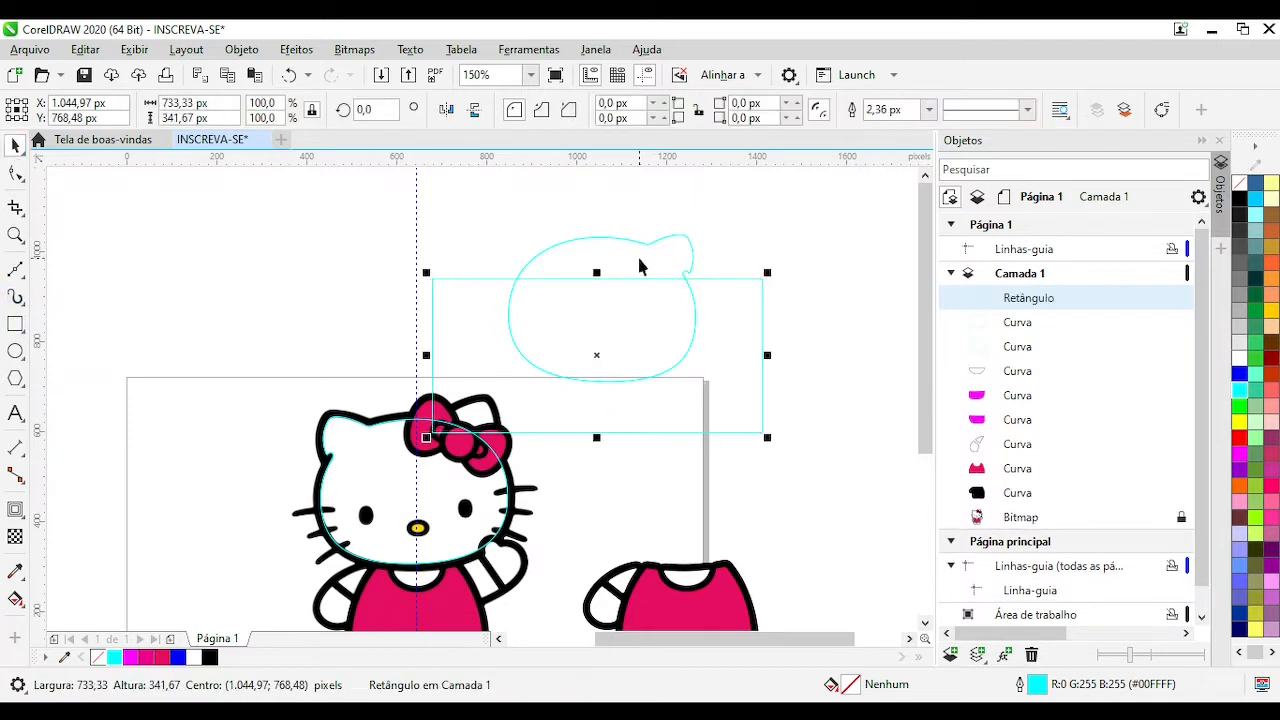
pyautogui.keyDown('shift'); pyautogui.click(639, 258); pyautogui.keyUp('shift')
pyautogui.click(574, 110)
# Trim away the mirrored head's remaining left part with the rectangle, delete the rectangle, and keep the ear piece over the bitmap's right ear
pyautogui.keyDown('shift'); pyautogui.click(665, 260); pyautogui.keyUp('shift')
pyautogui.moveTo(723, 340); pyautogui.dragTo(460, 430)
pyautogui.click(574, 110)
pyautogui.press('Delete')
pyautogui.scroll(2, 457, 434)
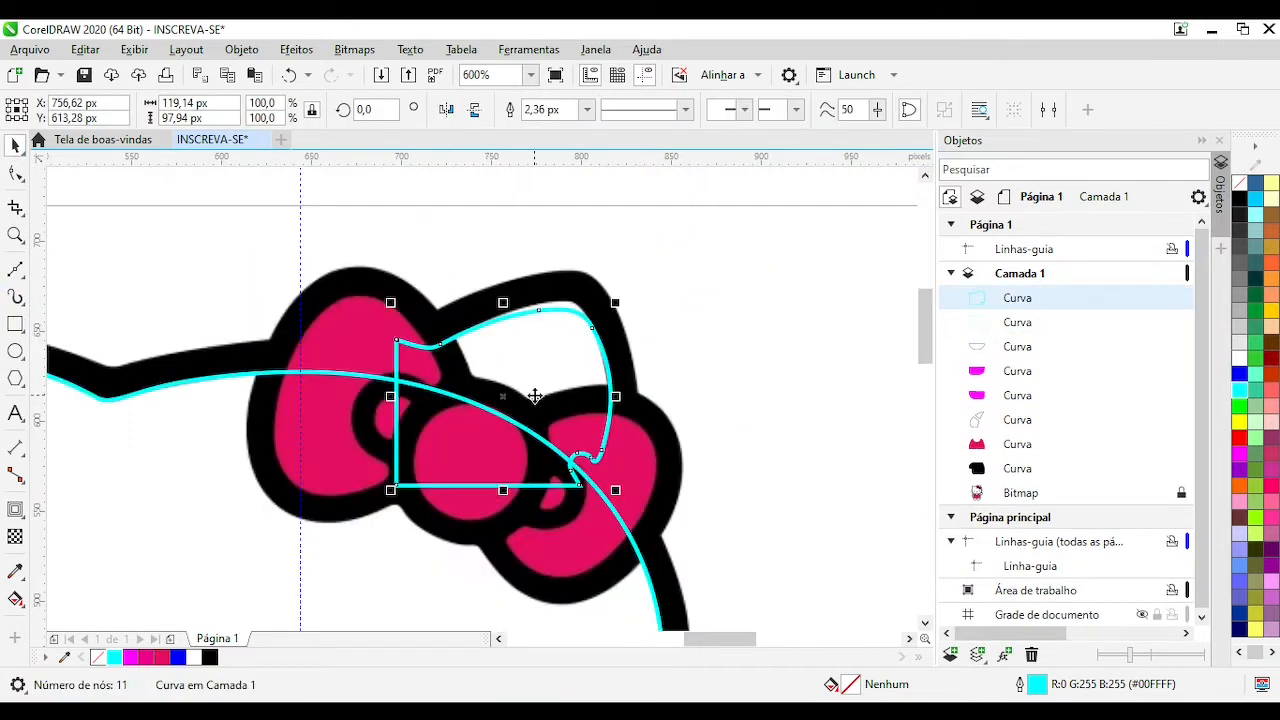
# Delete the trimmed ear piece lying over the bitmap's right ear
pyautogui.moveTo(535, 396)
pyautogui.mouseDown()
pyautogui.moveTo(860, 331)
pyautogui.moveTo(654, 374)
pyautogui.moveTo(651, 422)
pyautogui.moveTo(532, 372)
pyautogui.mouseUp()
pyautogui.press('Delete')
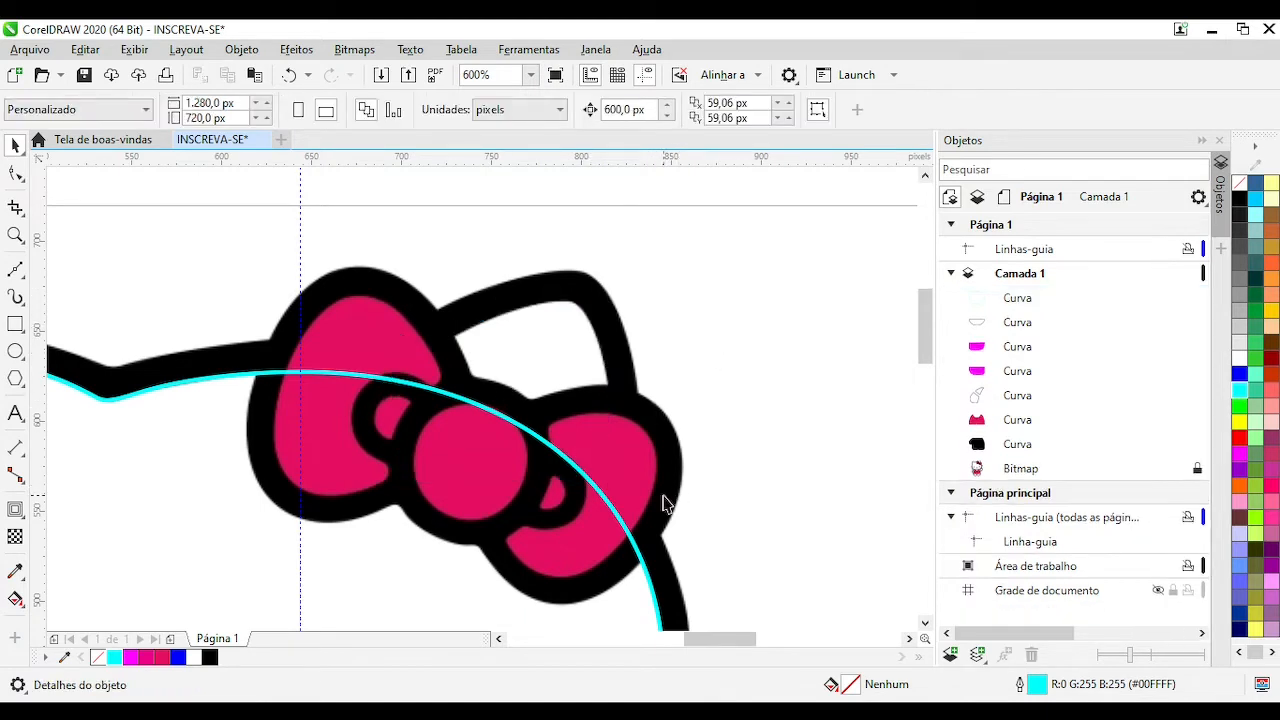
pyautogui.scroll(-1, 663, 500)
pyautogui.scroll(1, 250, 325)
pyautogui.click(15, 270)
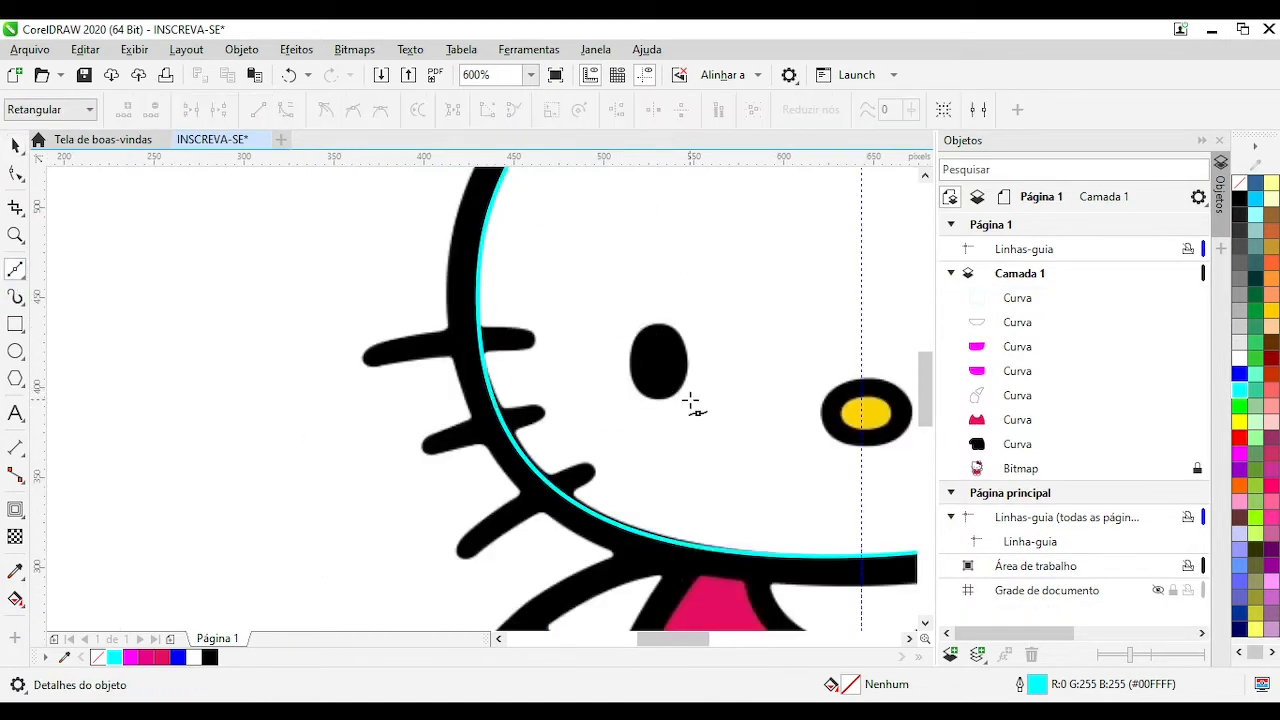
pyautogui.scroll(1, 529, 325)
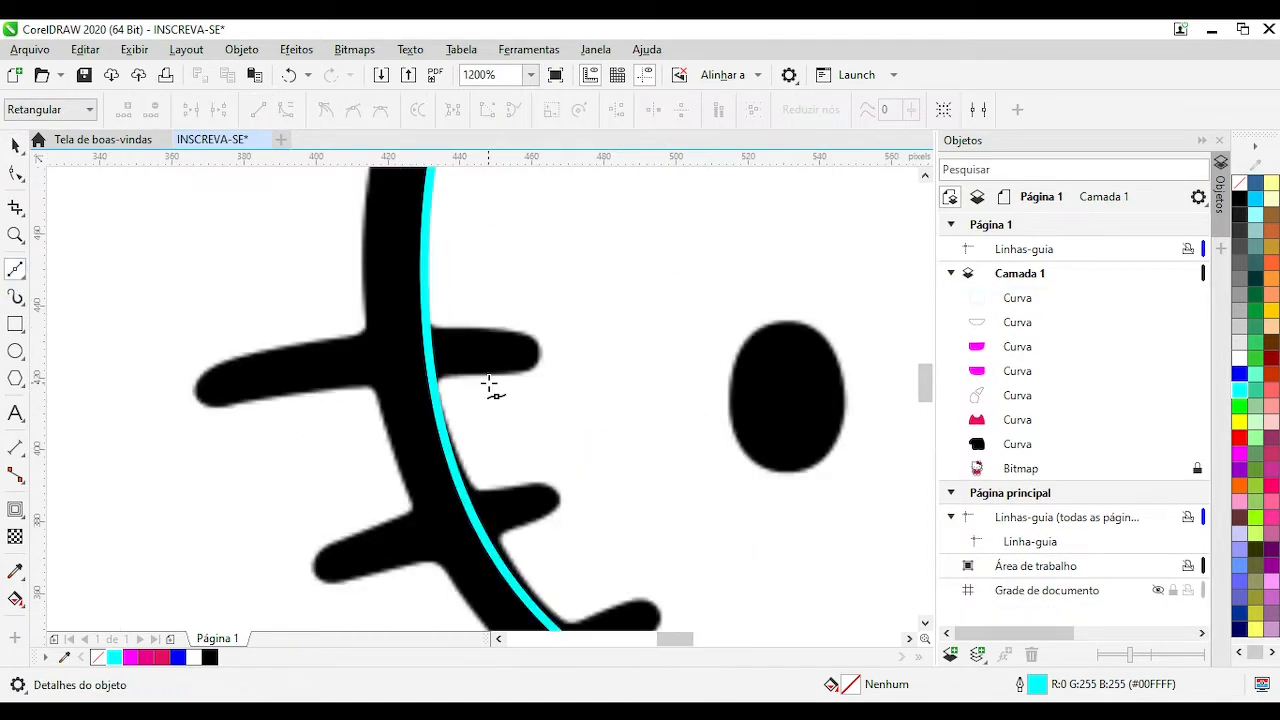
pyautogui.click(212, 364)
pyautogui.click(230, 408)
pyautogui.press('Delete')
# Remove the cyan outline from the head curve
pyautogui.click(15, 146)
pyautogui.click(429, 325)
pyautogui.rightClick(98, 657)
pyautogui.scroll(1, 494, 304)
# Add nodes on the head curve at the top left whisker and pull it around the whisker's inner part
pyautogui.click(15, 174)
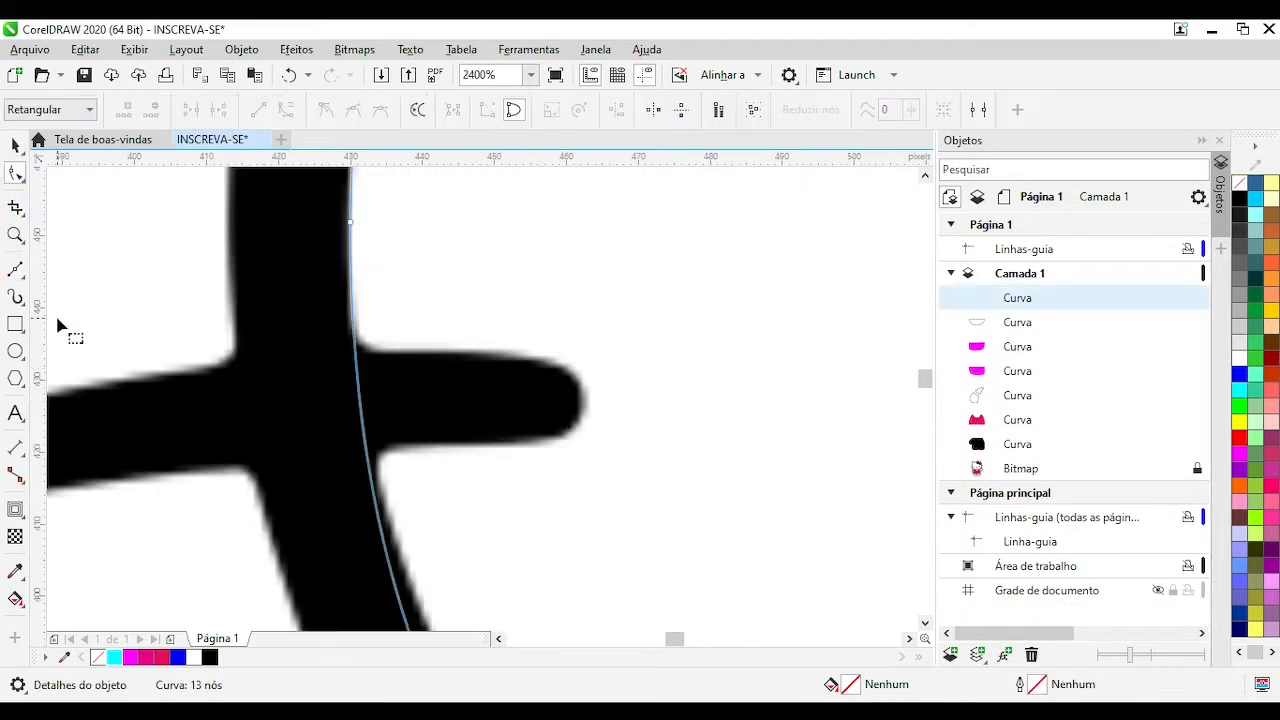
pyautogui.doubleClick(353, 322)
pyautogui.moveTo(362, 414); pyautogui.dragTo(579, 399)
pyautogui.moveTo(367, 461); pyautogui.dragTo(374, 474)
pyautogui.scroll(2, 396, 495)
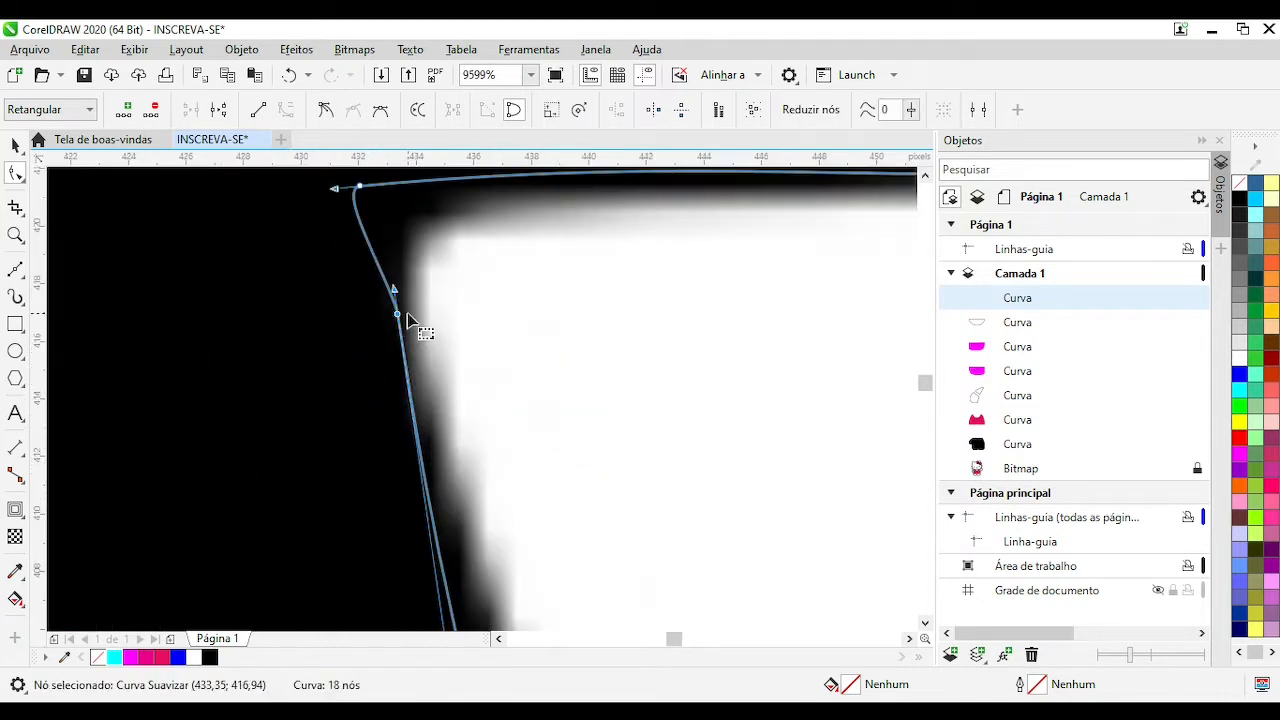
pyautogui.moveTo(395, 312); pyautogui.dragTo(408, 335)
pyautogui.scroll(-2, 424, 327)
# Round the corner below the top left whisker by adding a node, deleting the old corner node and adjusting the handles
pyautogui.scroll(1, 478, 370)
pyautogui.doubleClick(564, 378)
pyautogui.click(458, 385)
pyautogui.press('Delete')
pyautogui.moveTo(395, 391); pyautogui.dragTo(511, 379)
pyautogui.moveTo(471, 381); pyautogui.dragTo(471, 406)
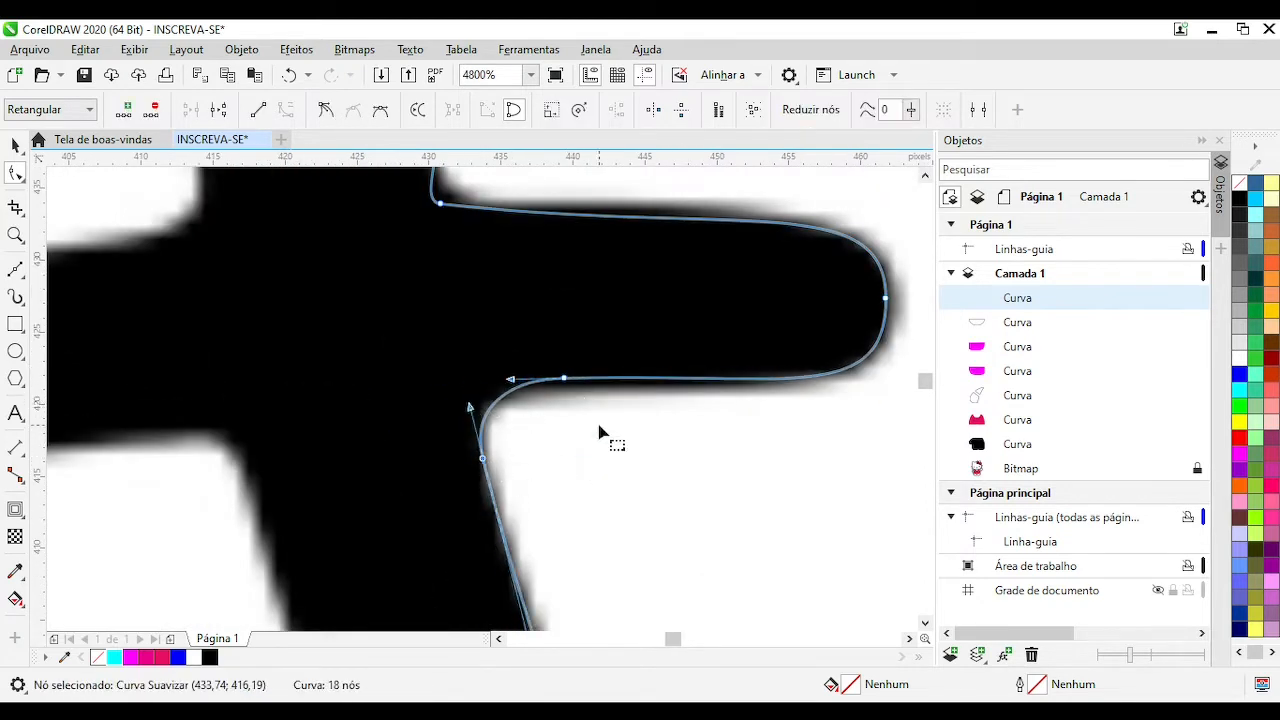
pyautogui.moveTo(600, 430); pyautogui.dragTo(412, 438)
pyautogui.moveTo(384, 385); pyautogui.dragTo(358, 391)
pyautogui.hotkey('ctrl', 'z')
pyautogui.hotkey('ctrl', 'z')
# Fit the upper edge of the top left whisker to the bitmap and round its corner with the cheek
pyautogui.moveTo(697, 304); pyautogui.dragTo(702, 307)
pyautogui.moveTo(524, 251); pyautogui.dragTo(600, 429)
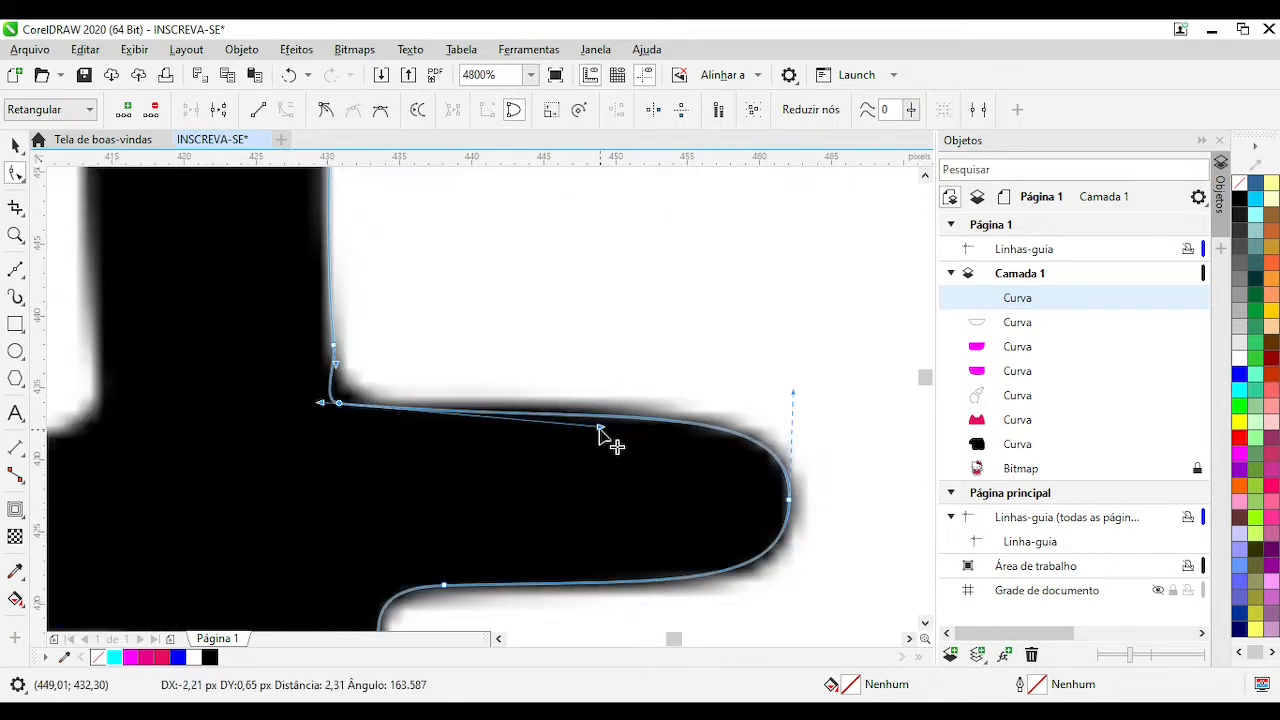
pyautogui.press('Delete')
pyautogui.moveTo(311, 402); pyautogui.dragTo(364, 405)
pyautogui.moveTo(623, 424); pyautogui.dragTo(622, 417)
pyautogui.moveTo(334, 345); pyautogui.dragTo(330, 345)
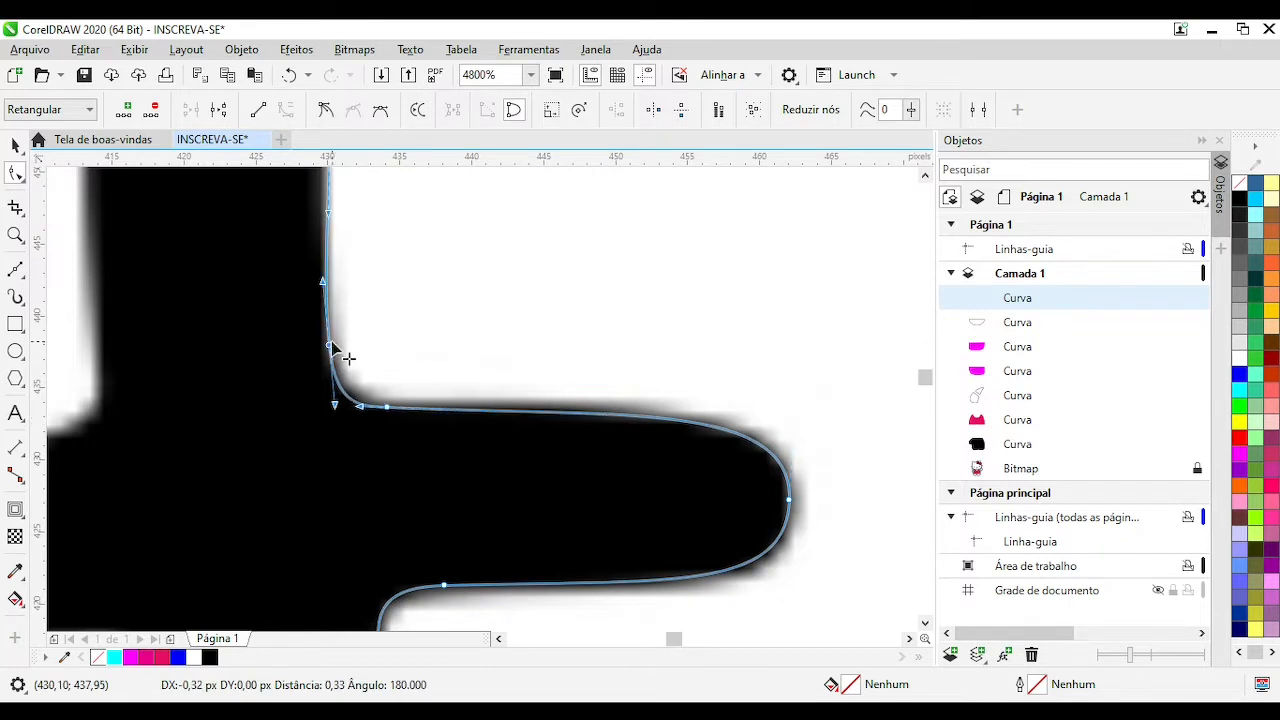
# Add nodes on the head curve at the middle left whisker and pull it out around the whisker's inner tip
pyautogui.scroll(-3, 498, 441)
pyautogui.scroll(2, 527, 564)
pyautogui.doubleClick(401, 331)
pyautogui.click(475, 478)
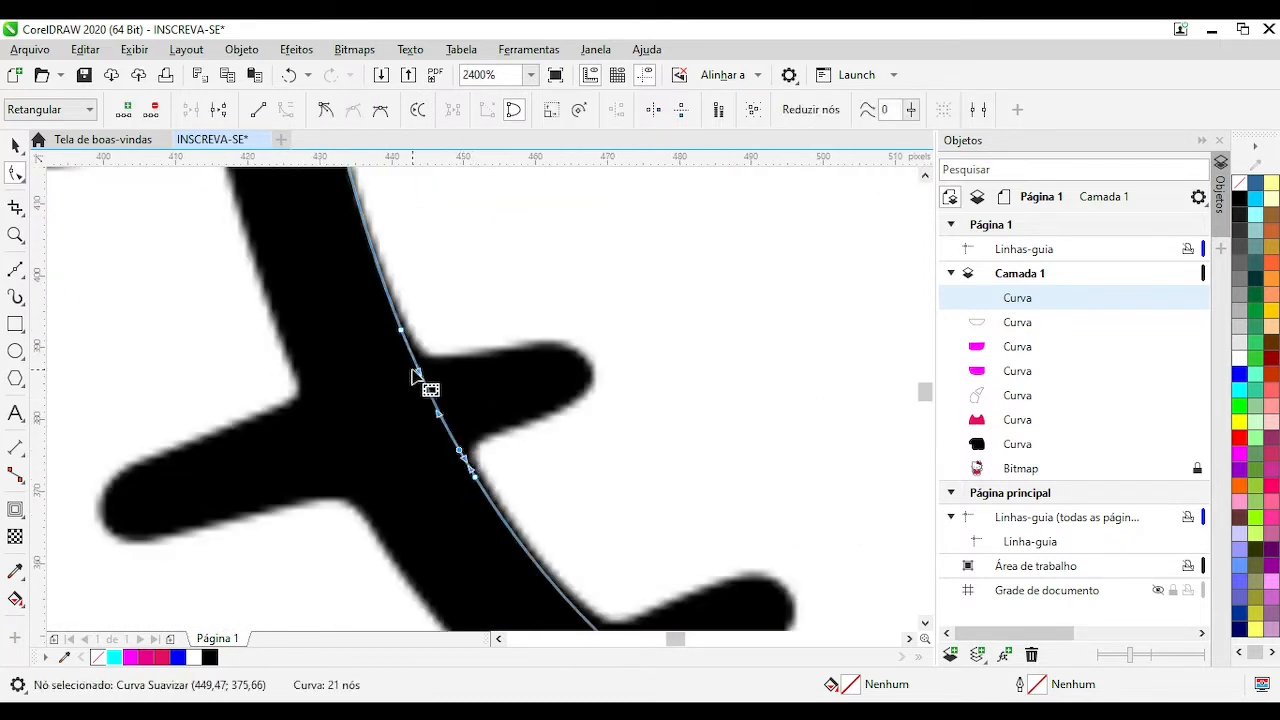
pyautogui.moveTo(414, 377); pyautogui.dragTo(590, 366)
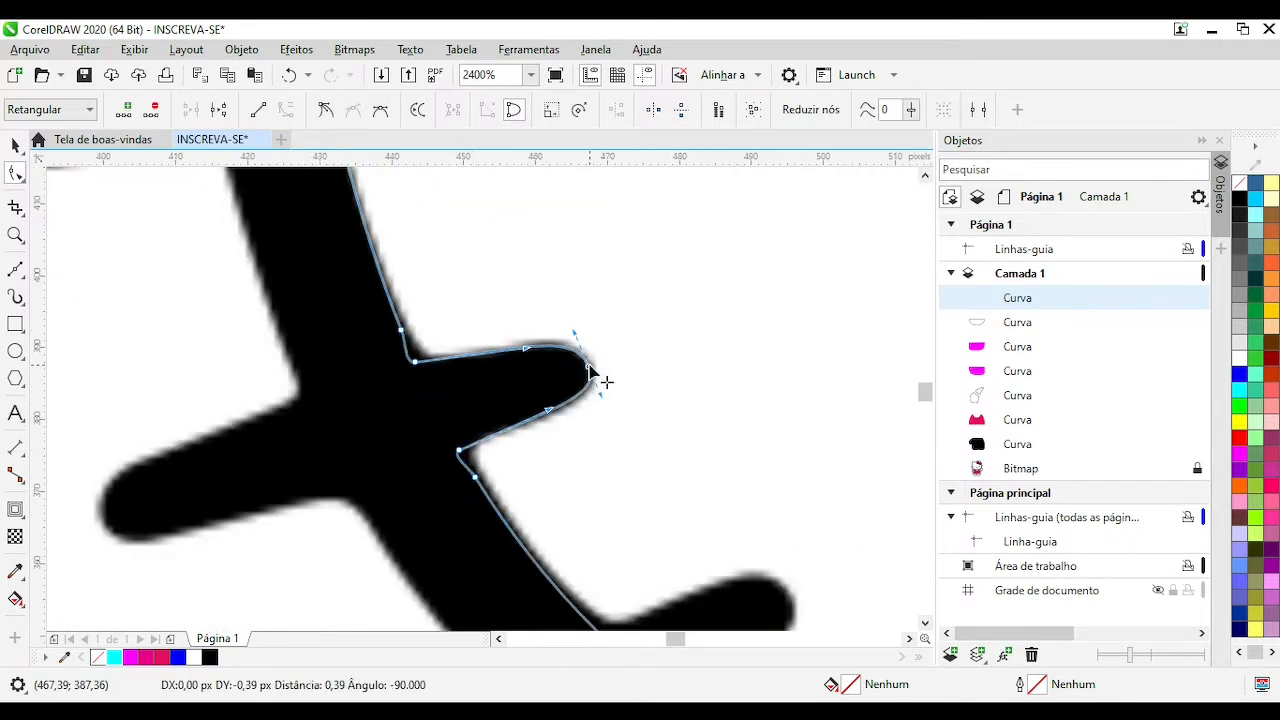
# Round the upper corner of the middle left whisker by adding a node and replacing the sharp one
pyautogui.scroll(1, 436, 323)
pyautogui.doubleClick(460, 393)
pyautogui.doubleClick(394, 401)
pyautogui.click(461, 393)
pyautogui.moveTo(351, 407); pyautogui.dragTo(457, 392)
# Adjust the nodes and handles below the middle left whisker so its lower edge and corner follow the bitmap
pyautogui.moveTo(455, 469); pyautogui.dragTo(461, 467)
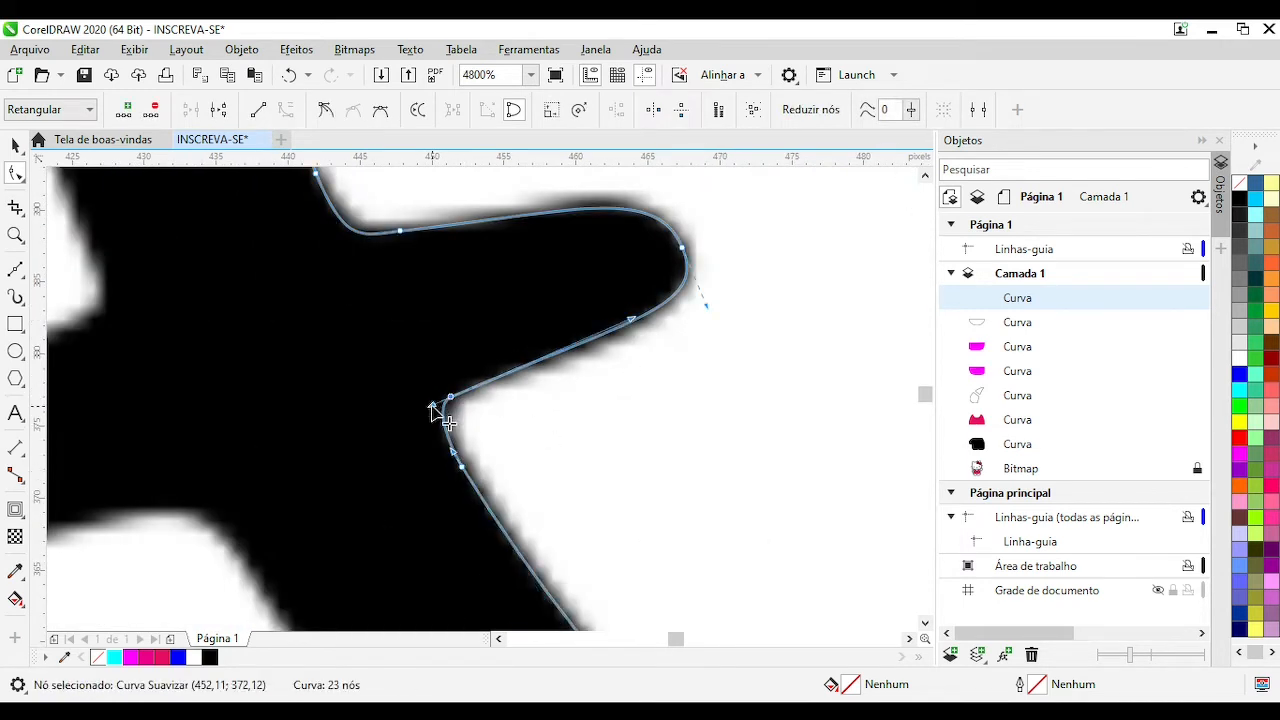
pyautogui.moveTo(432, 405); pyautogui.dragTo(421, 412)
pyautogui.moveTo(451, 397); pyautogui.dragTo(453, 397)
pyautogui.moveTo(632, 312); pyautogui.dragTo(636, 321)
pyautogui.scroll(-2, 480, 409)
pyautogui.scroll(1, 560, 386)
pyautogui.click(476, 380)
pyautogui.moveTo(468, 344); pyautogui.dragTo(467, 343)
# Add nodes on the head curve at the bottom left whisker and pull it around the whisker's inner tip
pyautogui.scroll(-1, 390, 230)
pyautogui.scroll(1, 483, 449)
pyautogui.doubleClick(362, 386)
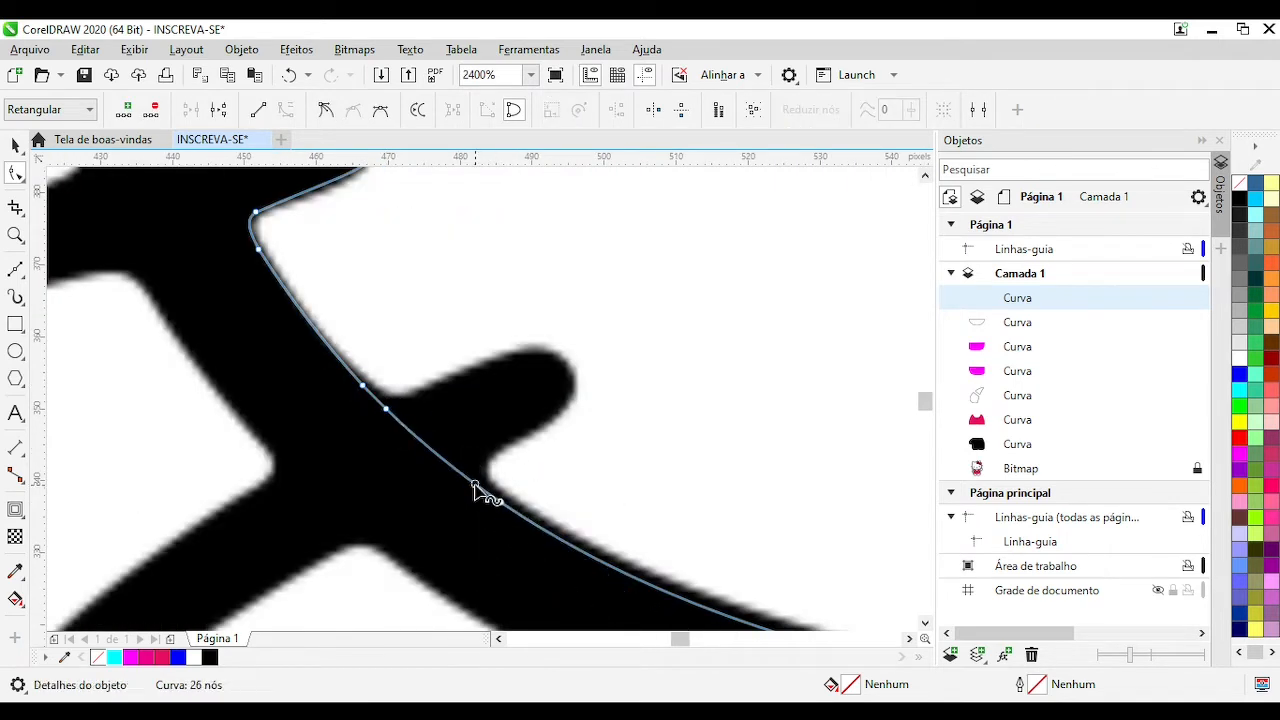
pyautogui.moveTo(474, 483); pyautogui.dragTo(567, 365)
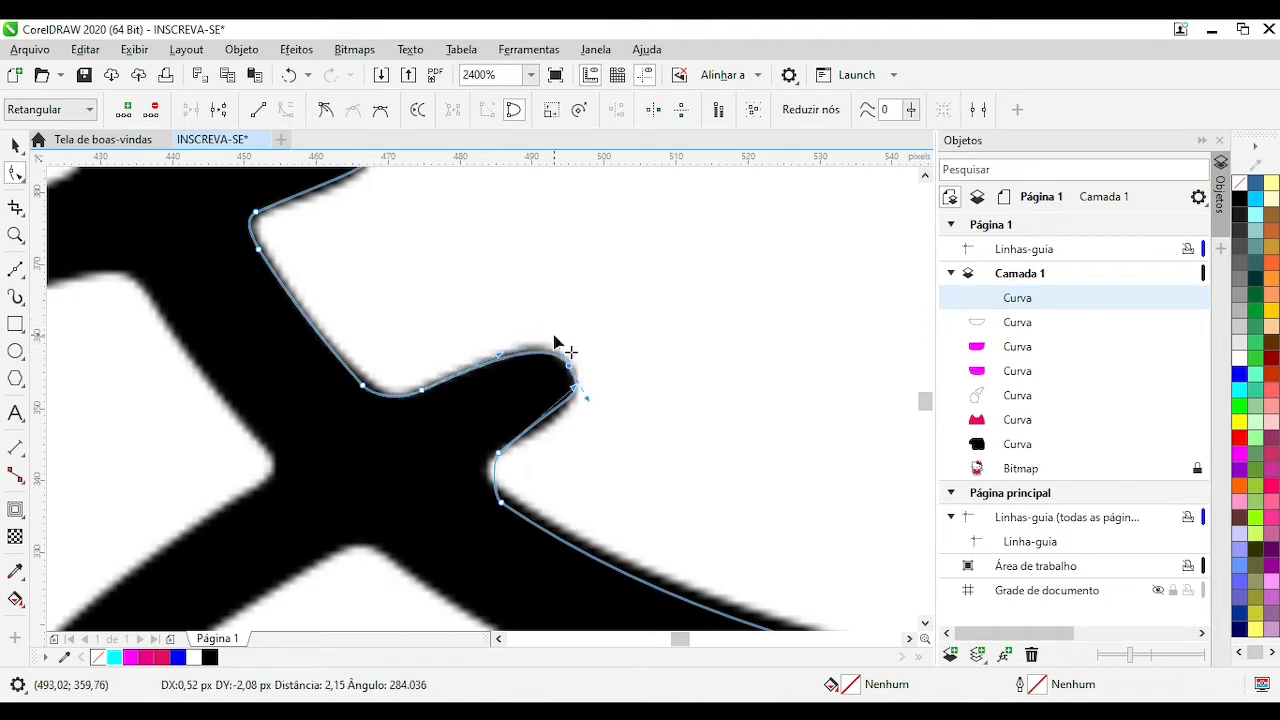
# Fit the bottom left whisker's lower edge and the cheek segment above it to the bitmap
pyautogui.scroll(2, 501, 452)
pyautogui.scroll(-1, 423, 451)
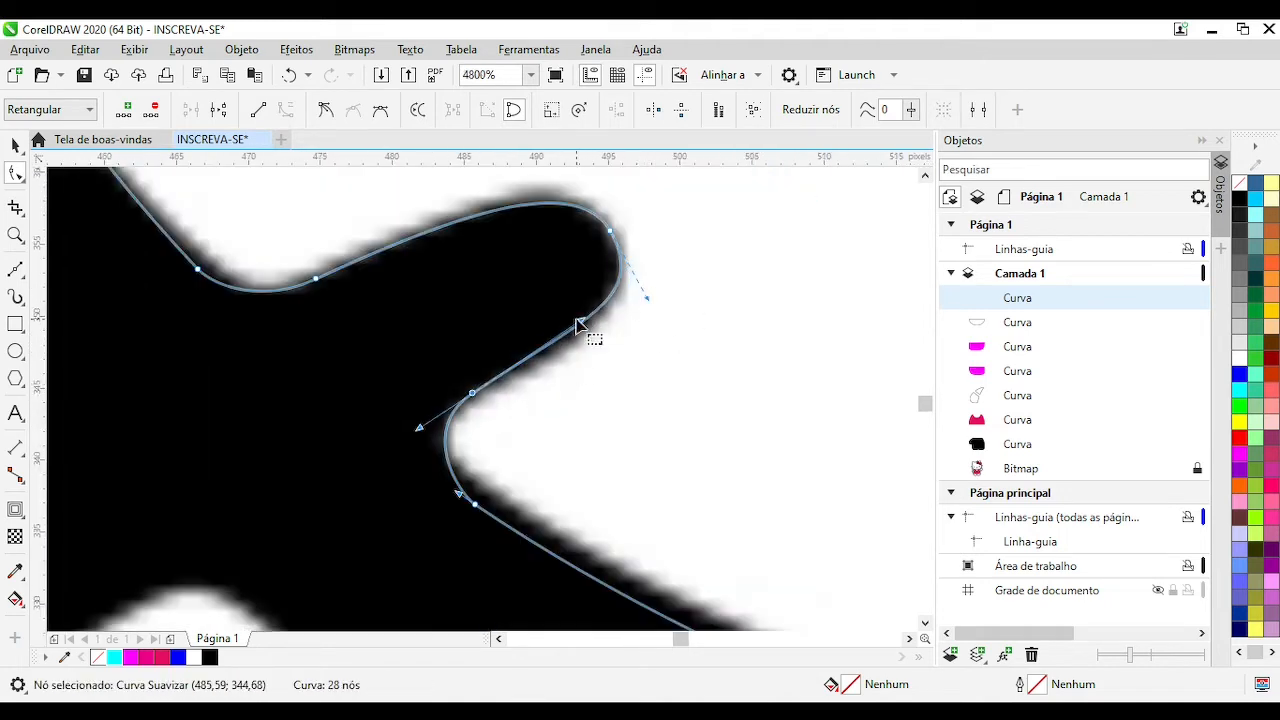
pyautogui.moveTo(578, 324); pyautogui.dragTo(589, 333)
pyautogui.scroll(-1, 520, 482)
pyautogui.moveTo(461, 410); pyautogui.dragTo(450, 384)
pyautogui.scroll(1, 342, 295)
pyautogui.scroll(-1, 368, 284)
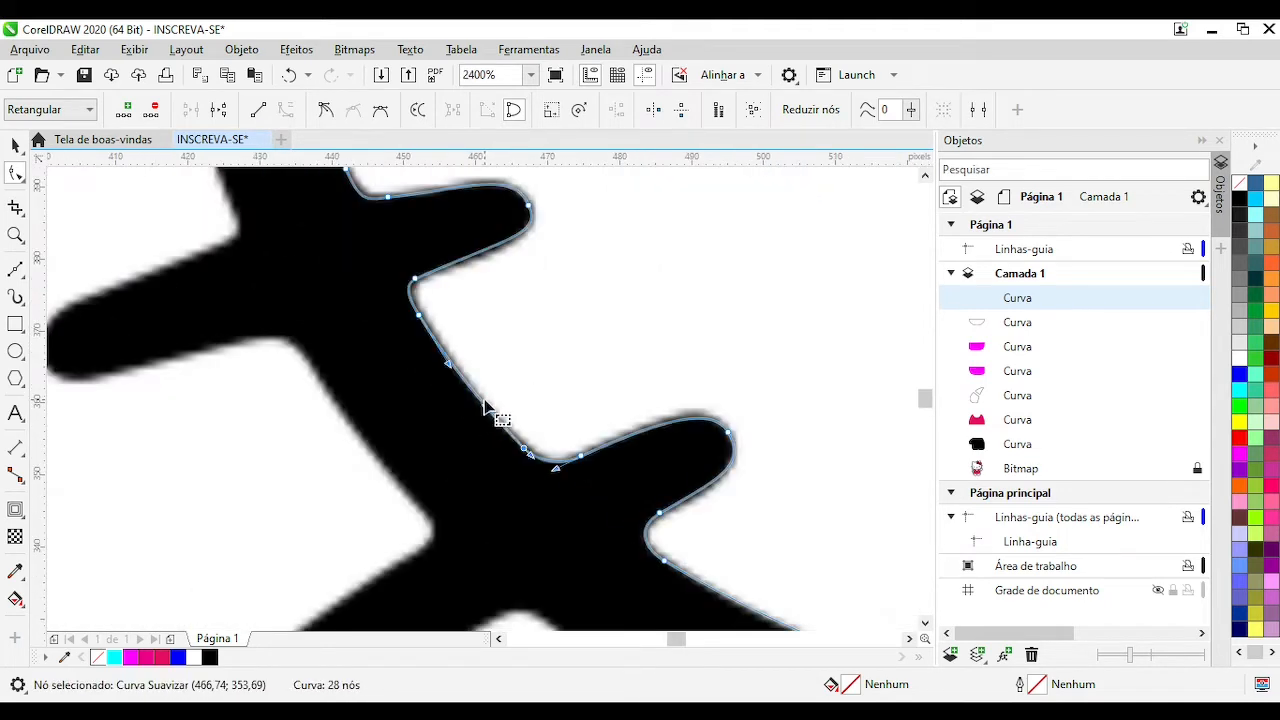
# Add nodes on the head curve at the bottom right whisker and pull it around the whisker's inner tip
pyautogui.scroll(-3, 484, 407)
pyautogui.scroll(3, 497, 417)
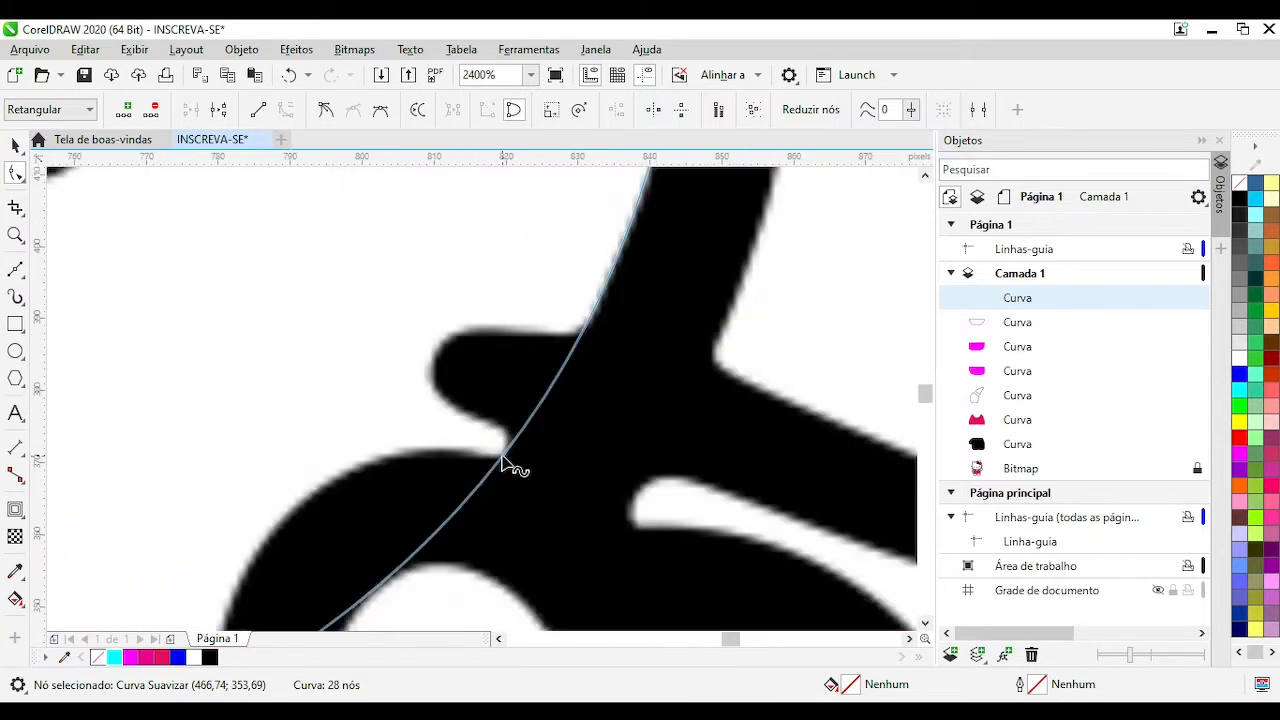
pyautogui.doubleClick(554, 380)
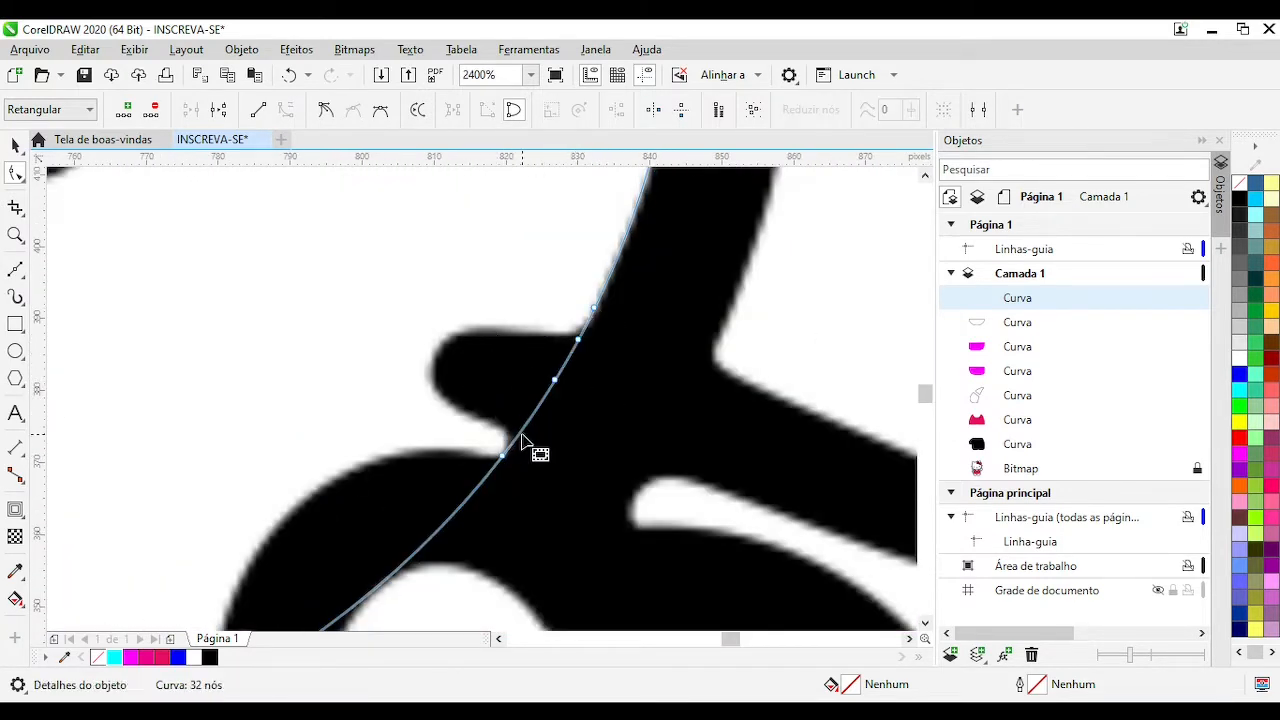
pyautogui.moveTo(521, 436); pyautogui.dragTo(487, 378)
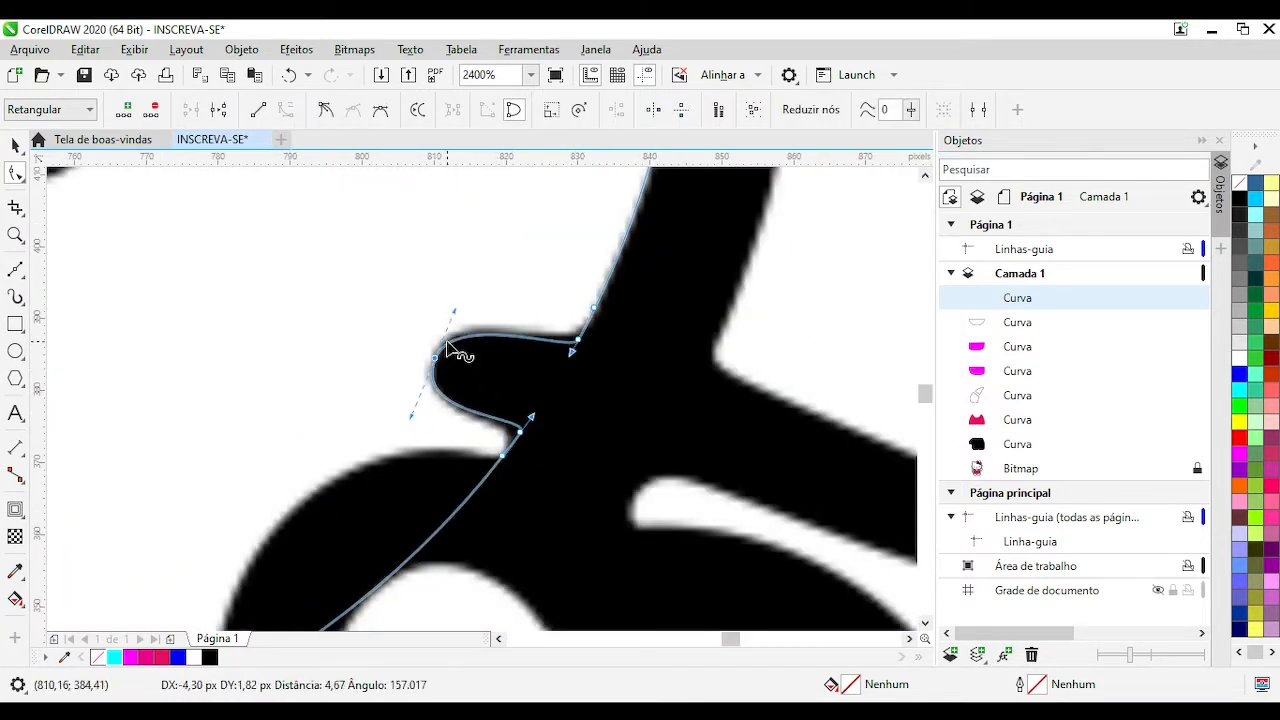
# Smooth the corners where the bottom right whisker meets the cheek, deleting a spare node and shifting the upper corner node
pyautogui.scroll(1, 525, 440)
pyautogui.press('Delete')
pyautogui.scroll(-2, 496, 350)
pyautogui.scroll(2, 549, 278)
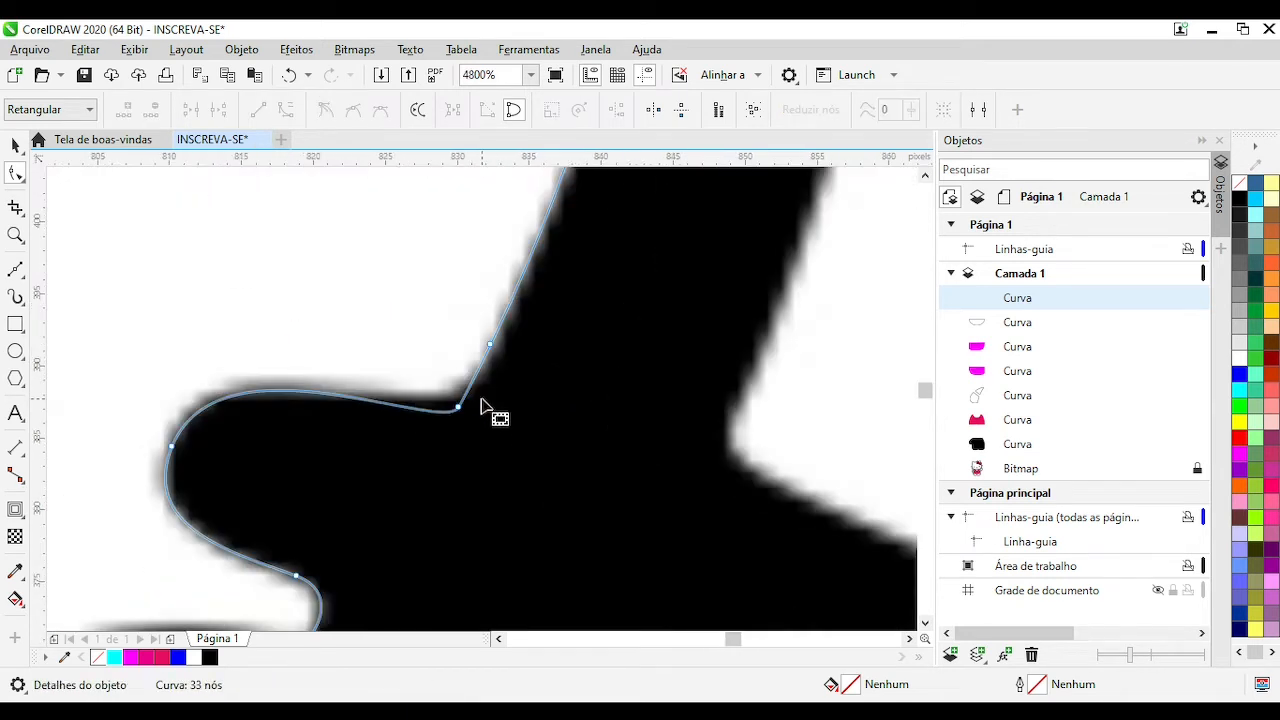
pyautogui.moveTo(458, 407); pyautogui.dragTo(408, 407)
pyautogui.click(395, 414)
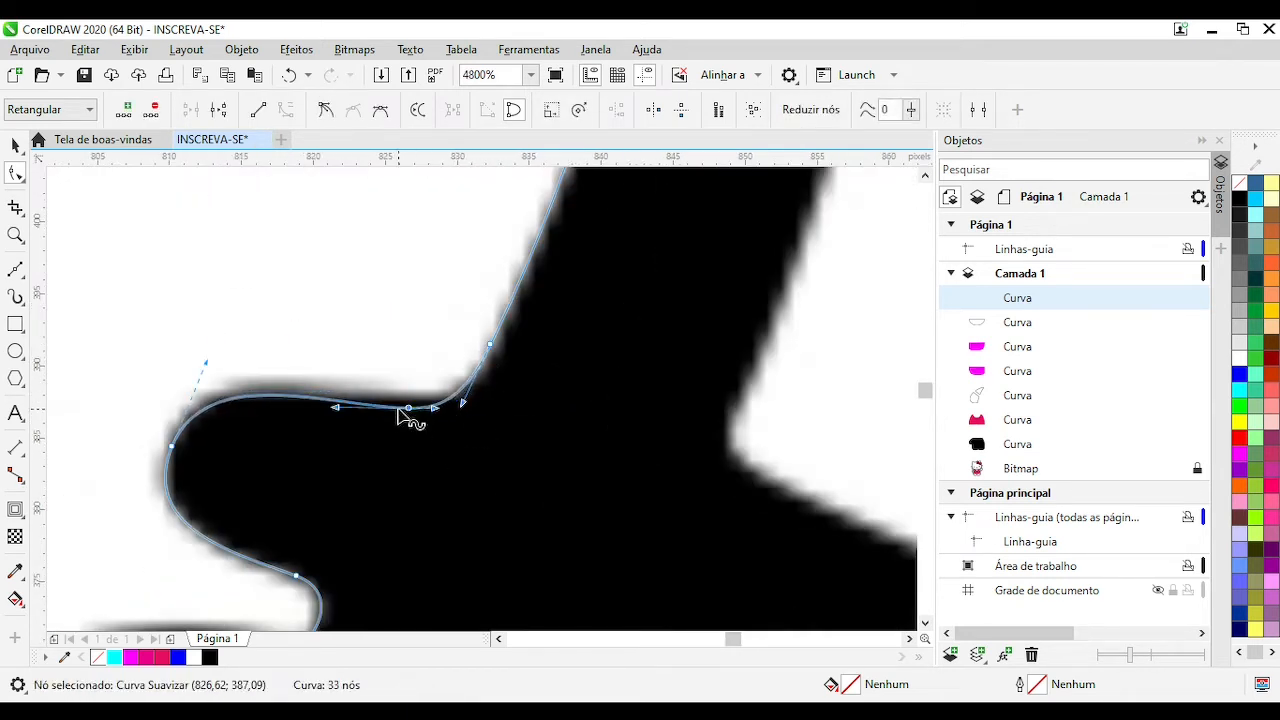
# Shape the head curve around the middle right whisker's inner part and smooth both corners with the cheek
pyautogui.scroll(-1, 486, 409)
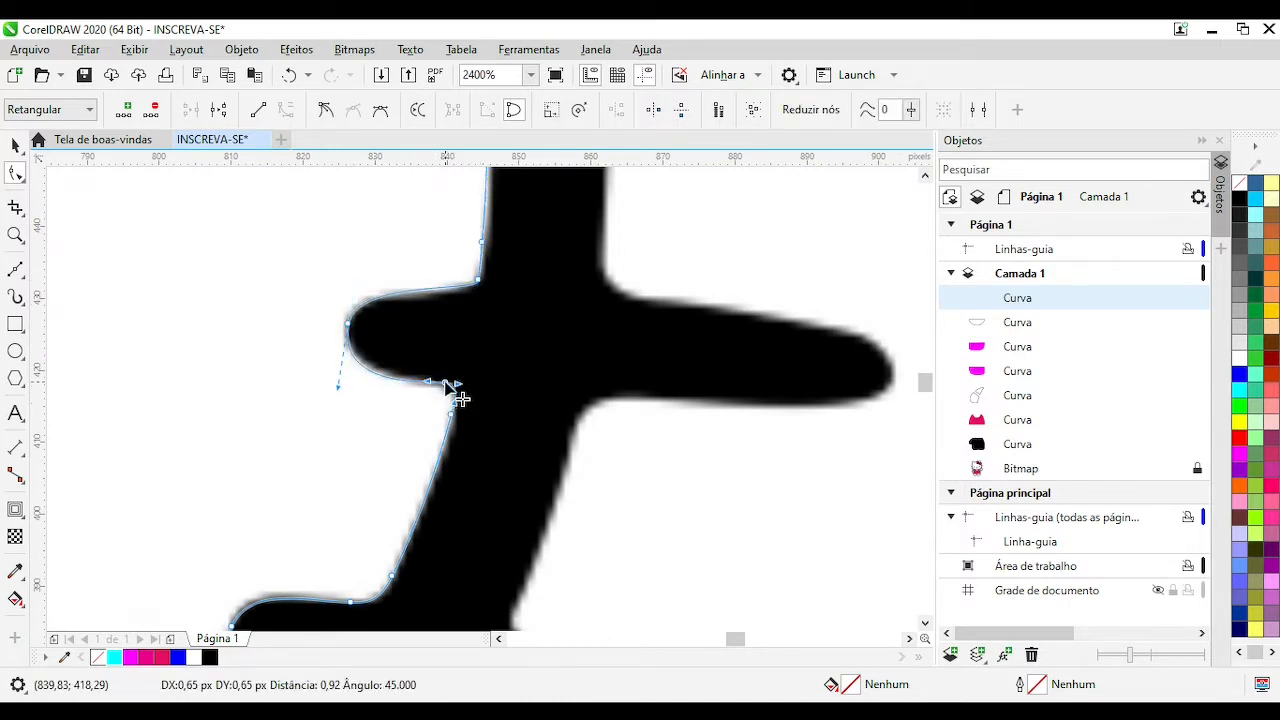
pyautogui.scroll(1, 448, 385)
pyautogui.moveTo(538, 405); pyautogui.dragTo(533, 410)
pyautogui.scroll(-1, 560, 388)
pyautogui.scroll(1, 568, 310)
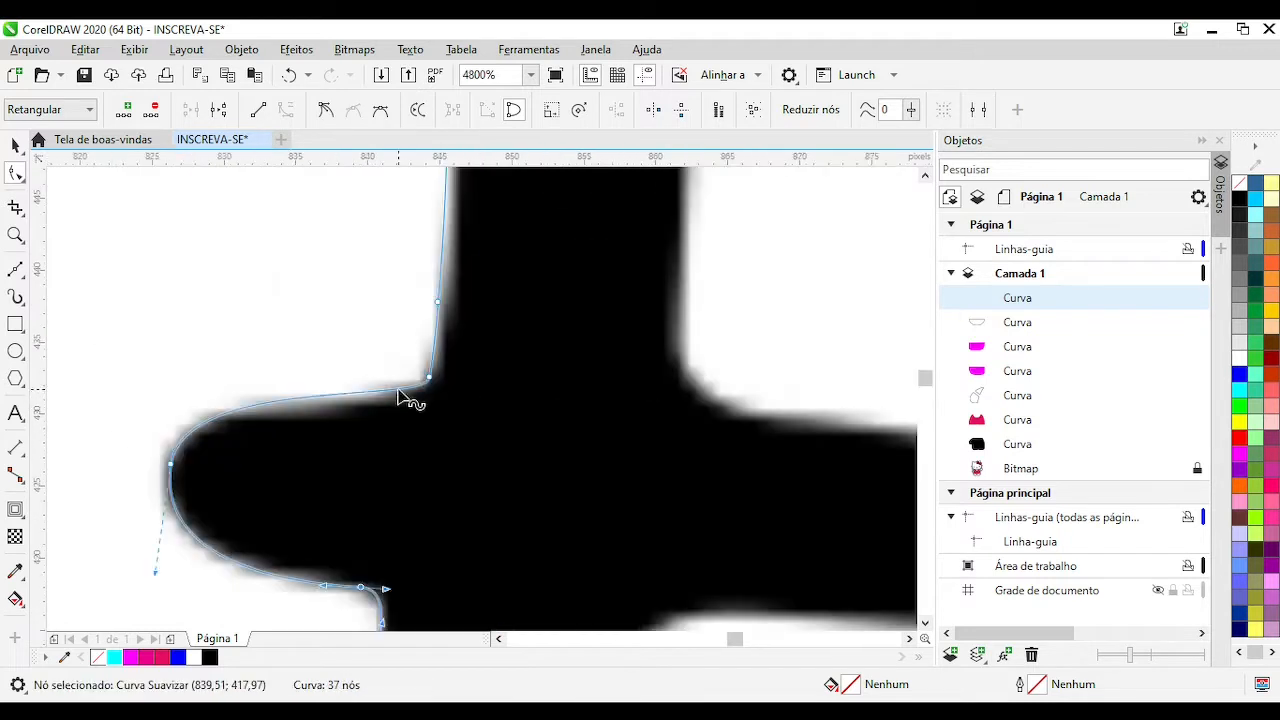
pyautogui.press('Delete')
pyautogui.moveTo(385, 390); pyautogui.dragTo(377, 397)
# Add nodes at the top right whisker, pull the head curve around its inner part and round both corners
pyautogui.scroll(-1, 382, 398)
pyautogui.scroll(1, 492, 204)
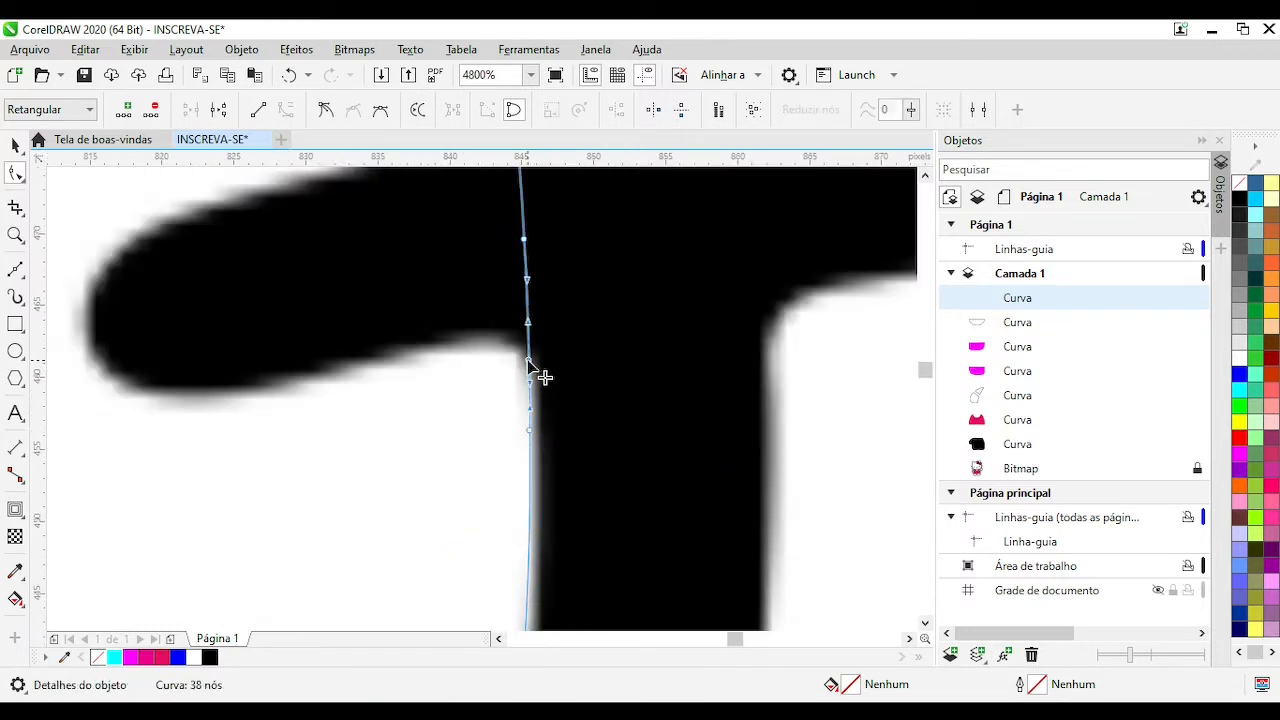
pyautogui.doubleClick(528, 360)
pyautogui.scroll(2, 510, 245)
pyautogui.moveTo(522, 411); pyautogui.dragTo(94, 633)
pyautogui.scroll(-1, 103, 551)
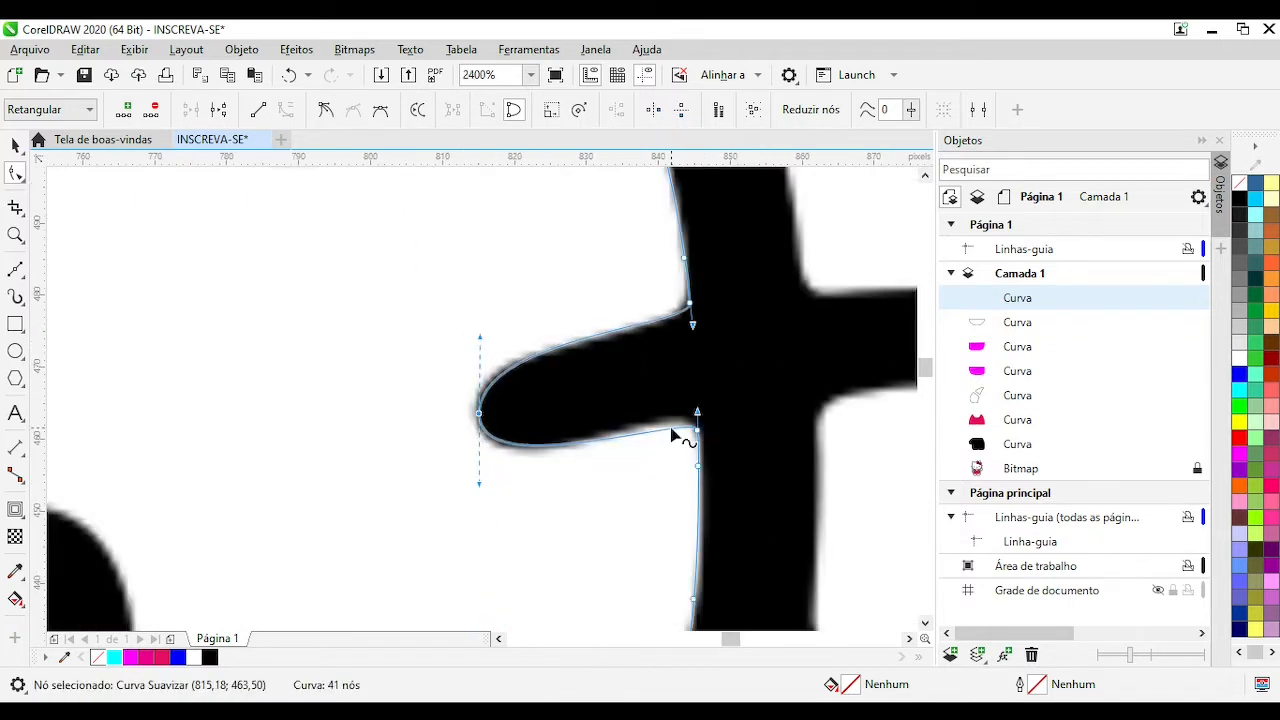
pyautogui.moveTo(672, 435); pyautogui.dragTo(737, 434)
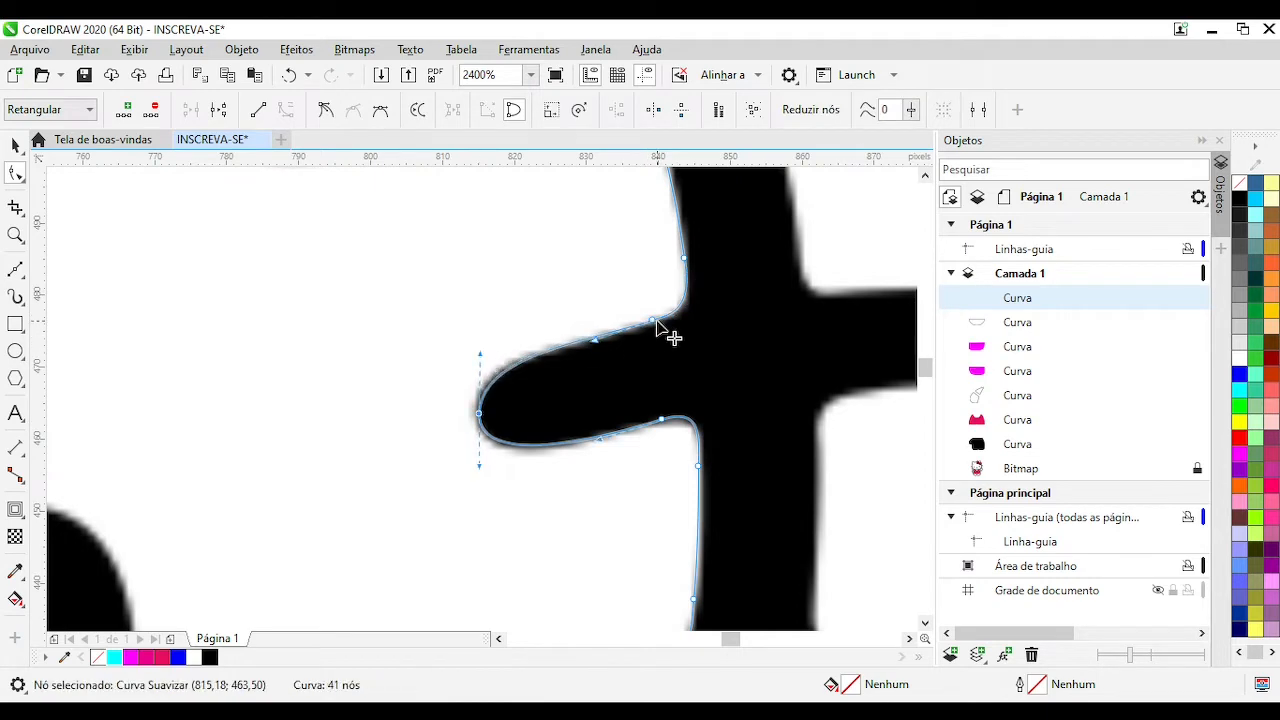
pyautogui.scroll(-4, 594, 333)
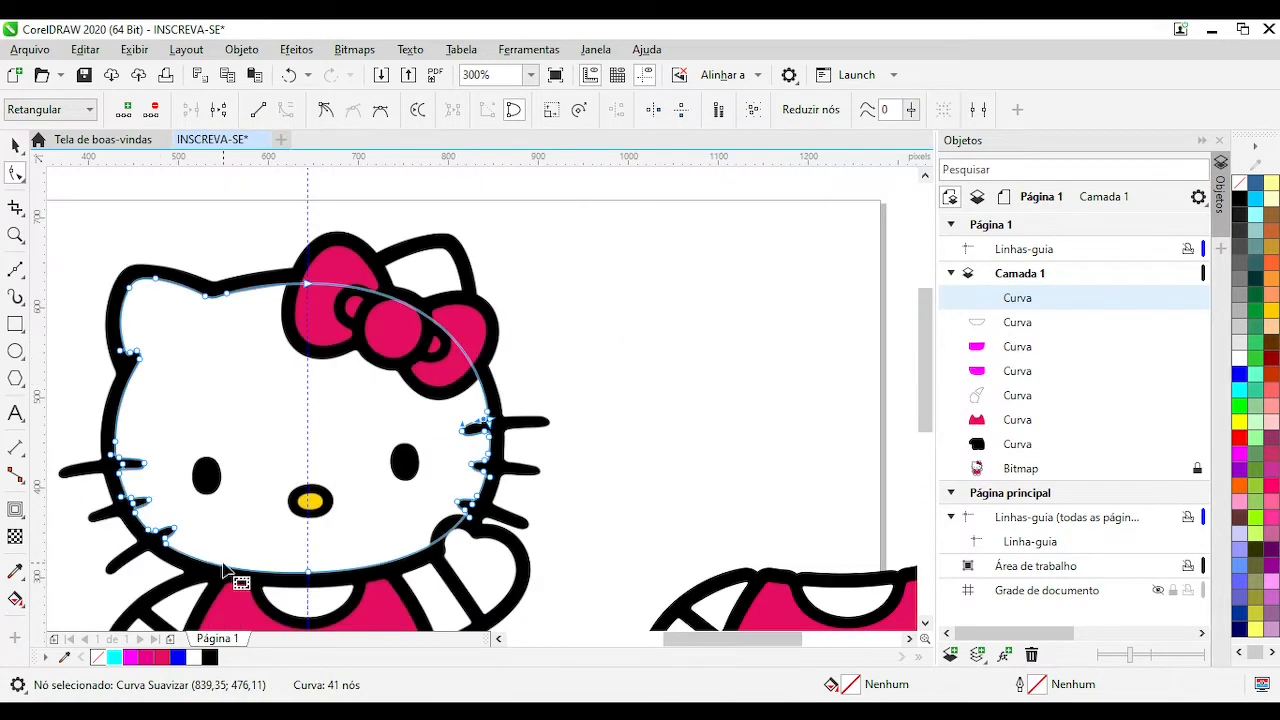
# Apply a one-step outside contour of 16 px to the head curve and break it apart
pyautogui.scroll(1, 537, 409)
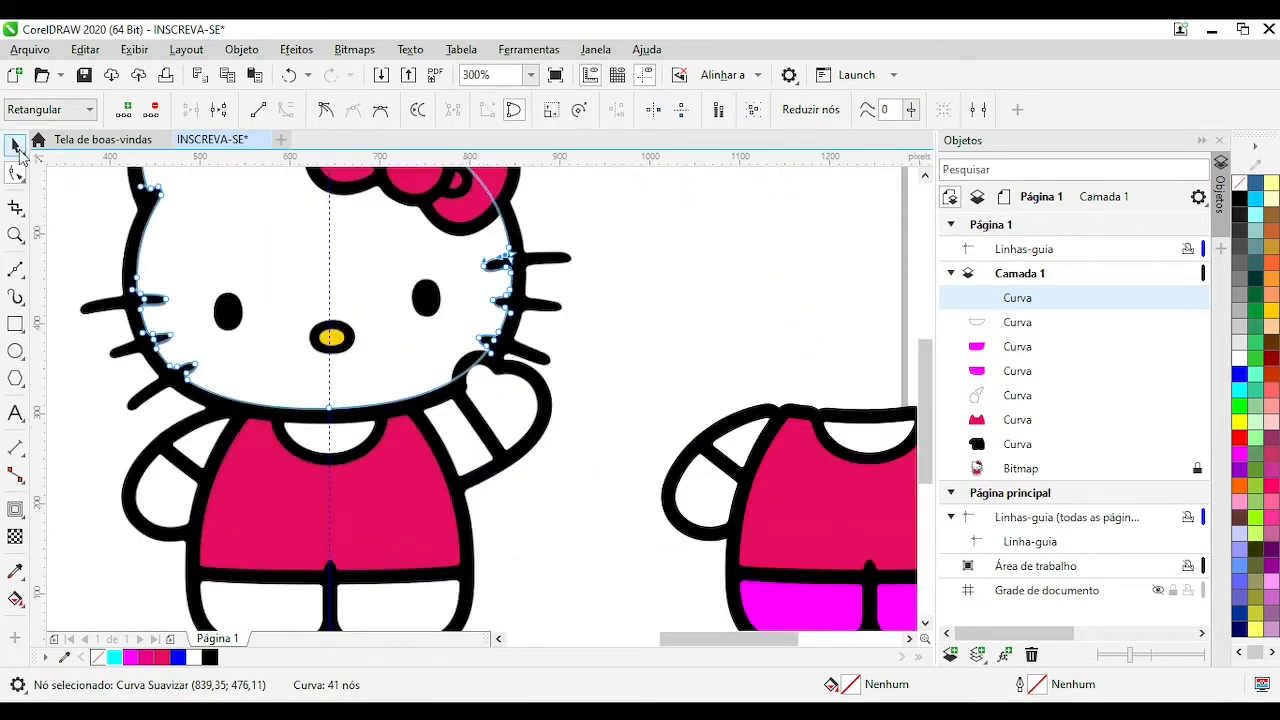
pyautogui.click(15, 509)
pyautogui.click(484, 109)
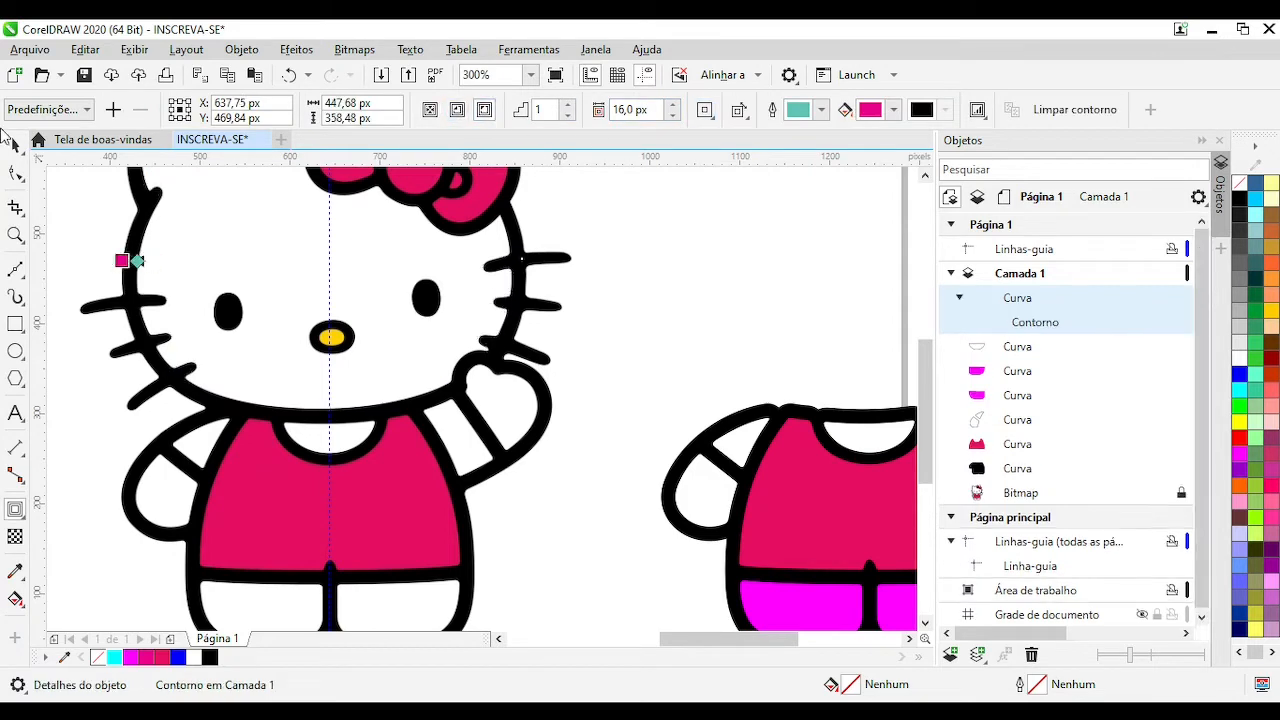
pyautogui.hotkey('ctrl', 'k')
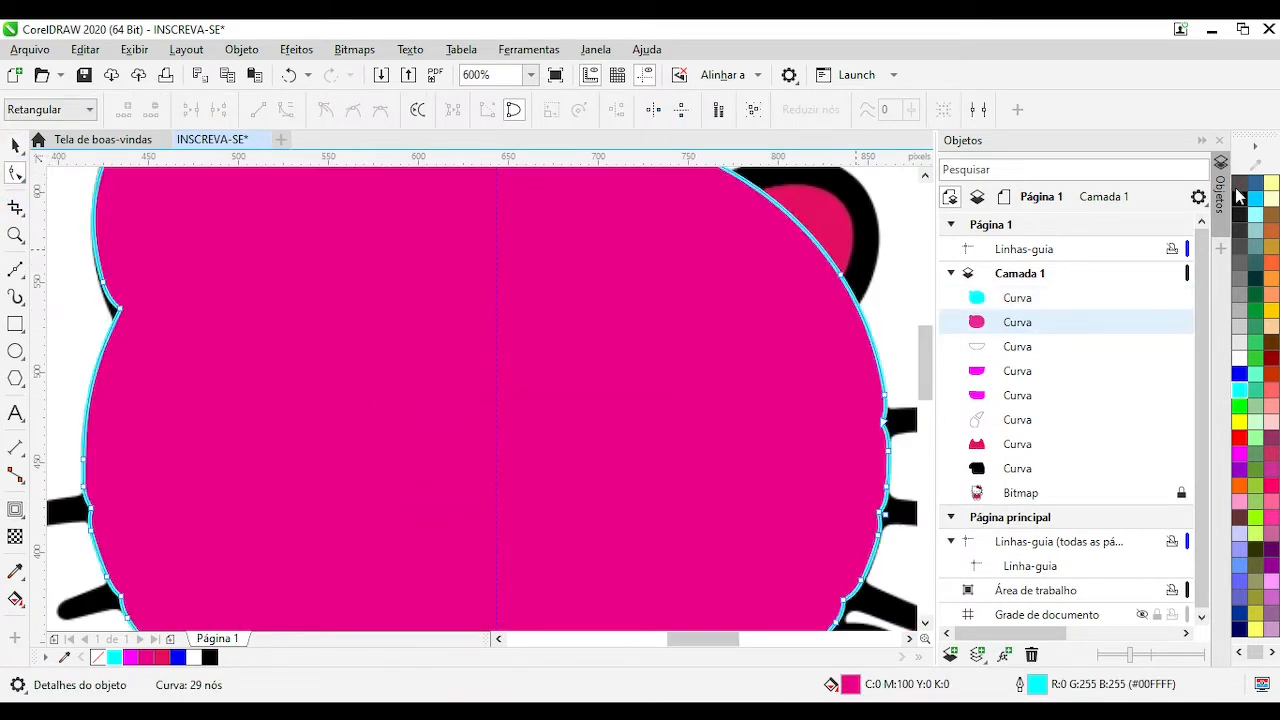
# Reshape the outer head contour's notch below the left ear to follow the bitmap's outer black edge
pyautogui.scroll(2, 494, 471)
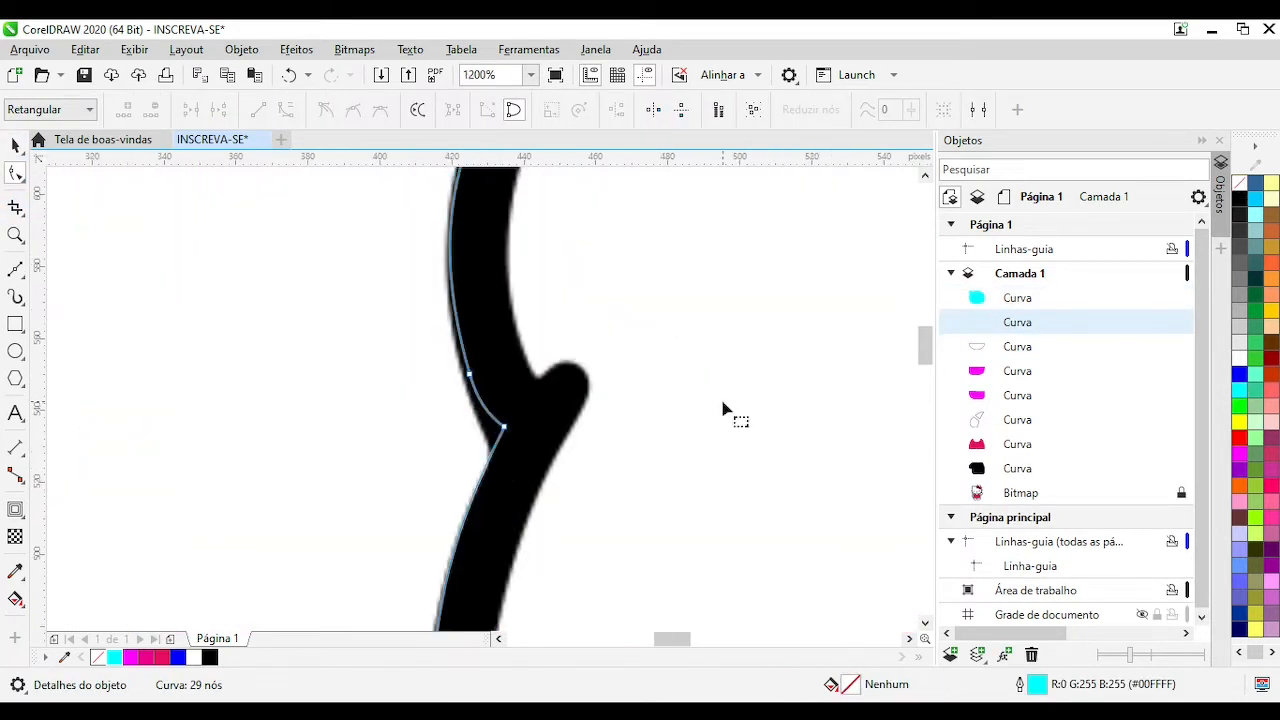
pyautogui.moveTo(504, 427); pyautogui.dragTo(519, 400)
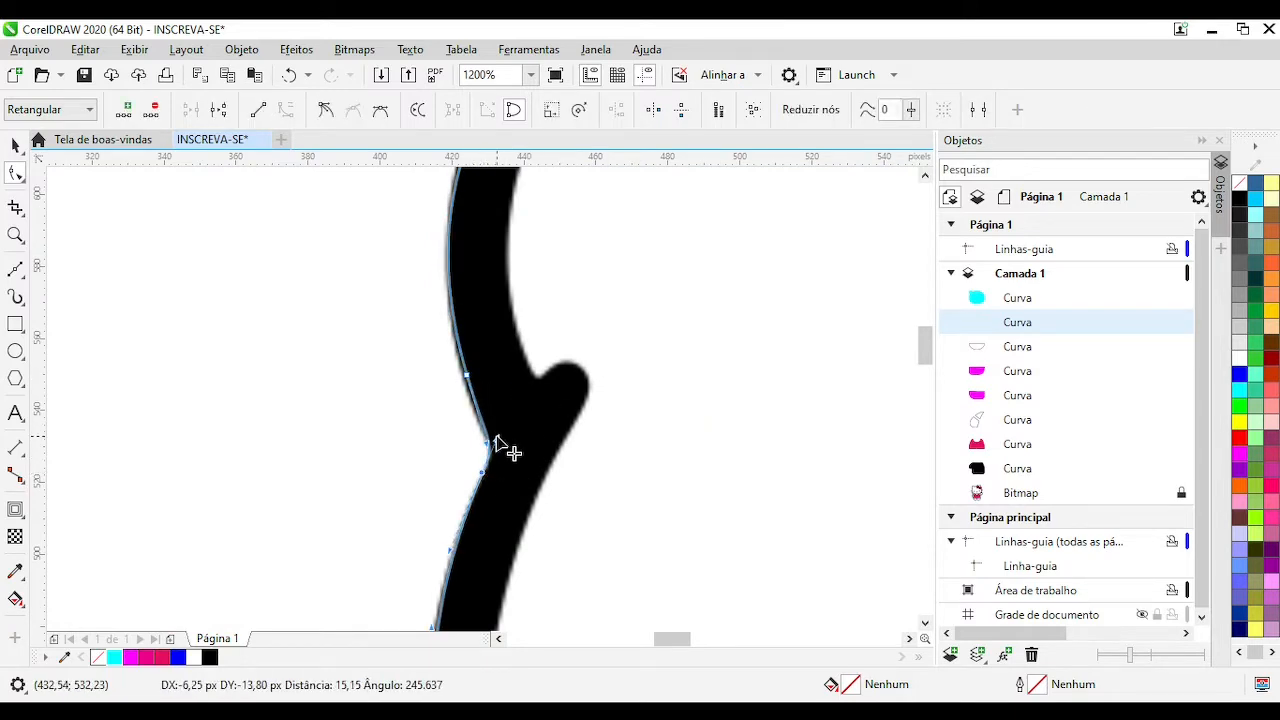
pyautogui.moveTo(500, 445); pyautogui.dragTo(500, 445)
pyautogui.scroll(1, 537, 477)
pyautogui.scroll(-1, 503, 428)
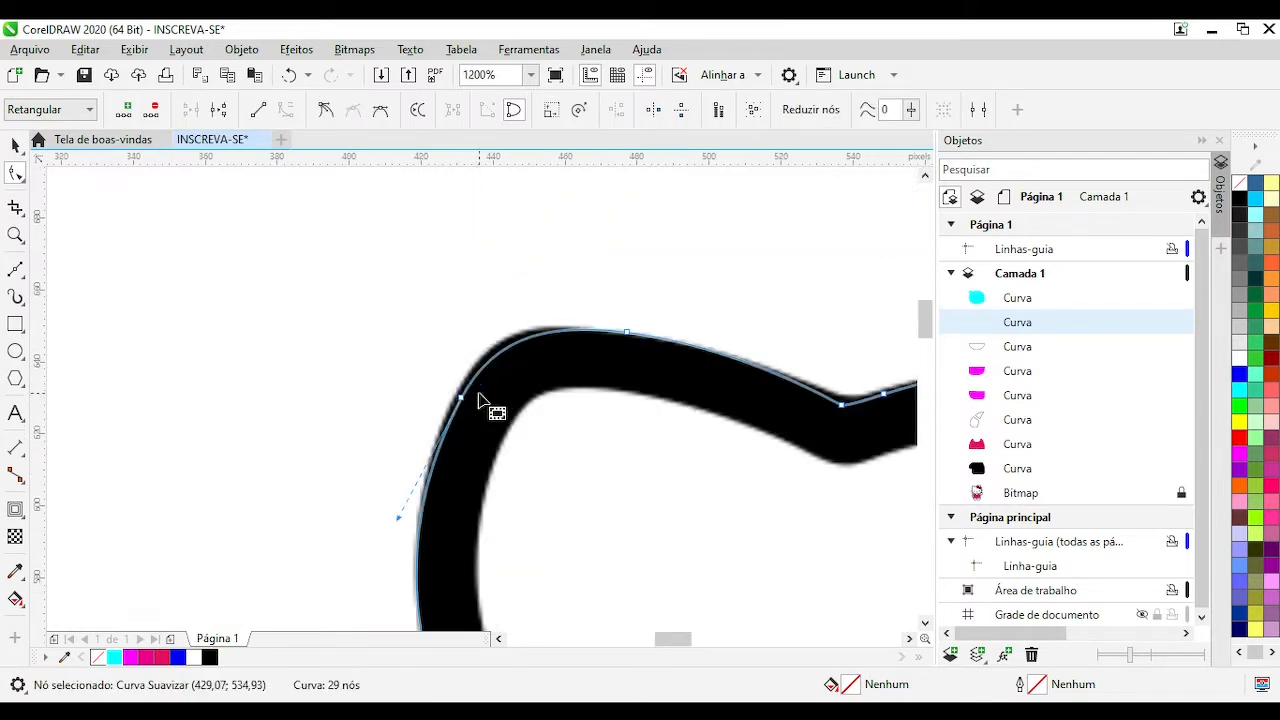
# Fit the outer contour to the left ear's tip and the dip beside the ear, deleting the spare node there
pyautogui.moveTo(477, 400); pyautogui.dragTo(471, 400)
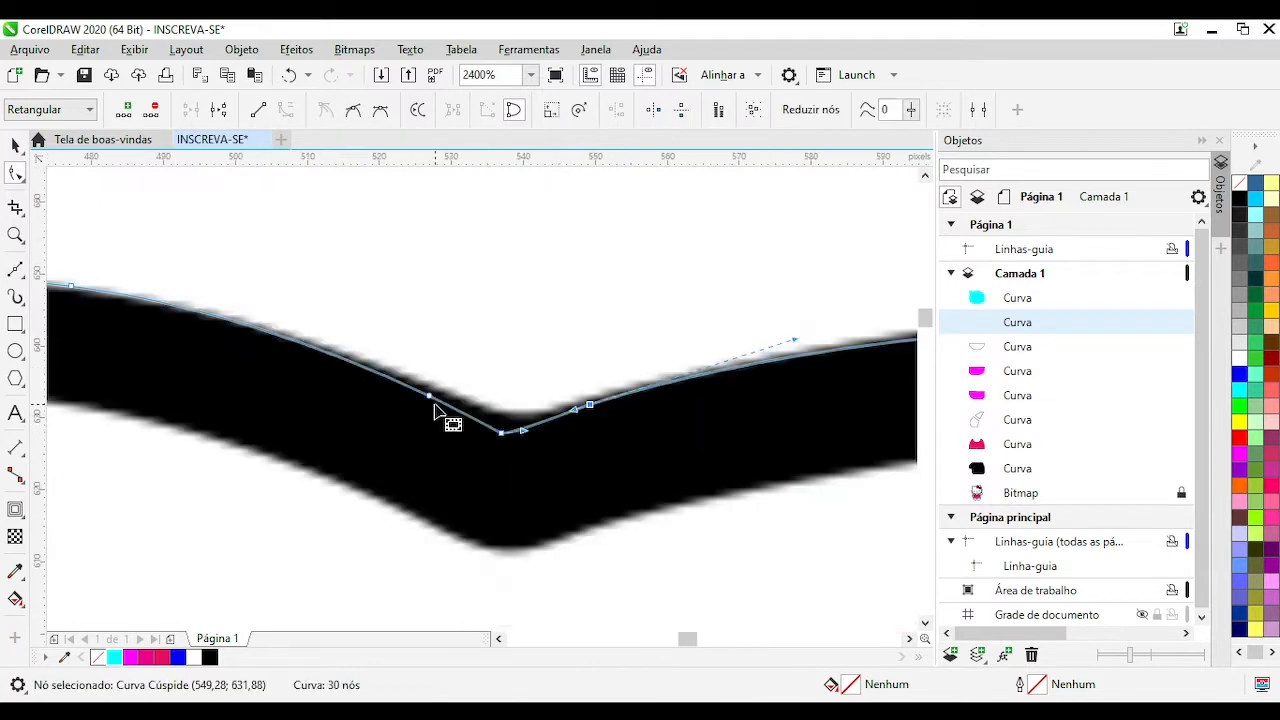
pyautogui.moveTo(500, 428); pyautogui.dragTo(543, 443)
pyautogui.press('Delete')
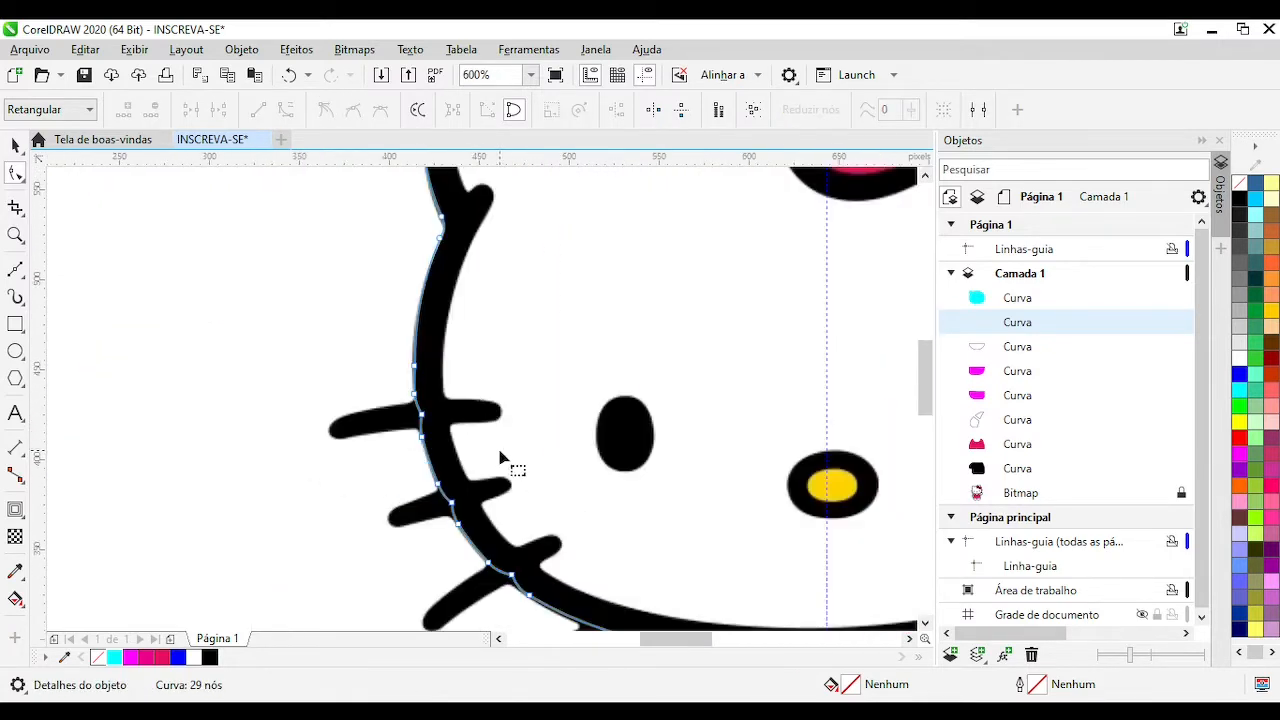
# Add nodes at the top left whisker and pull the outer head contour around its tip
pyautogui.scroll(2, 481, 407)
pyautogui.doubleClick(516, 470)
pyautogui.moveTo(506, 351); pyautogui.dragTo(177, 490)
pyautogui.moveTo(511, 441); pyautogui.dragTo(486, 397)
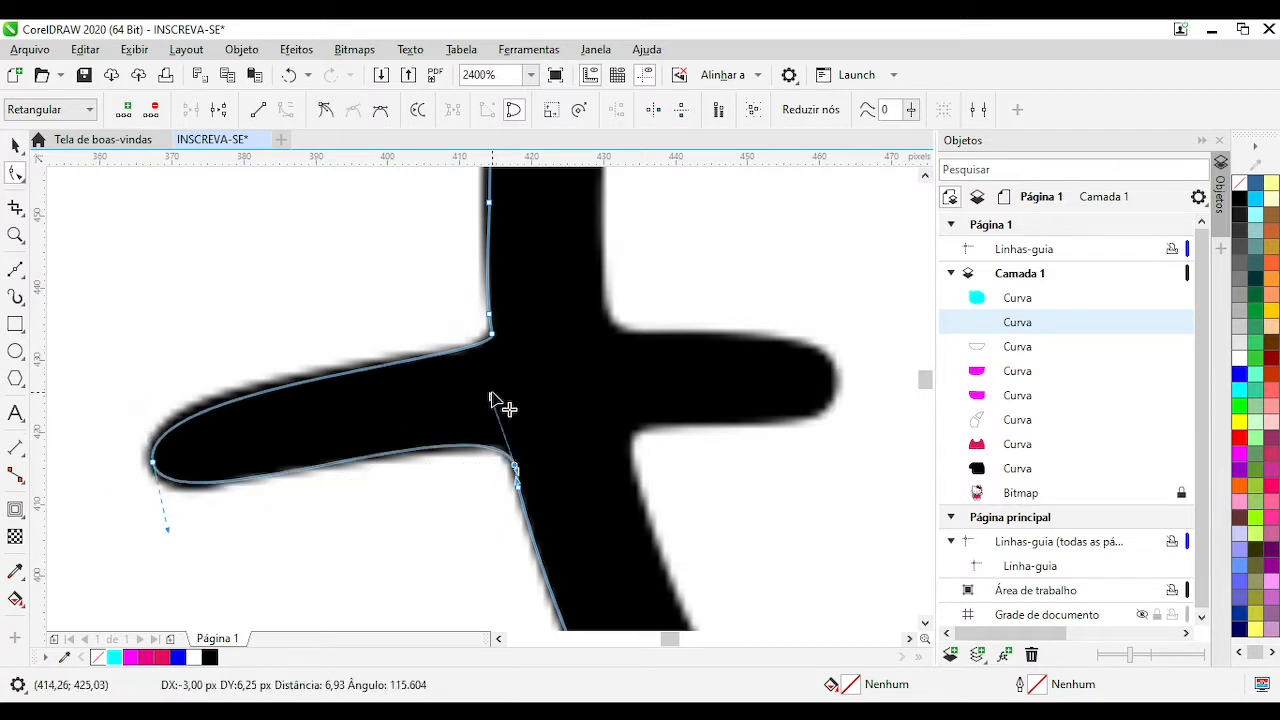
pyautogui.moveTo(167, 530); pyautogui.dragTo(186, 534)
pyautogui.moveTo(137, 385); pyautogui.dragTo(117, 369)
pyautogui.doubleClick(477, 448)
pyautogui.scroll(1, 494, 452)
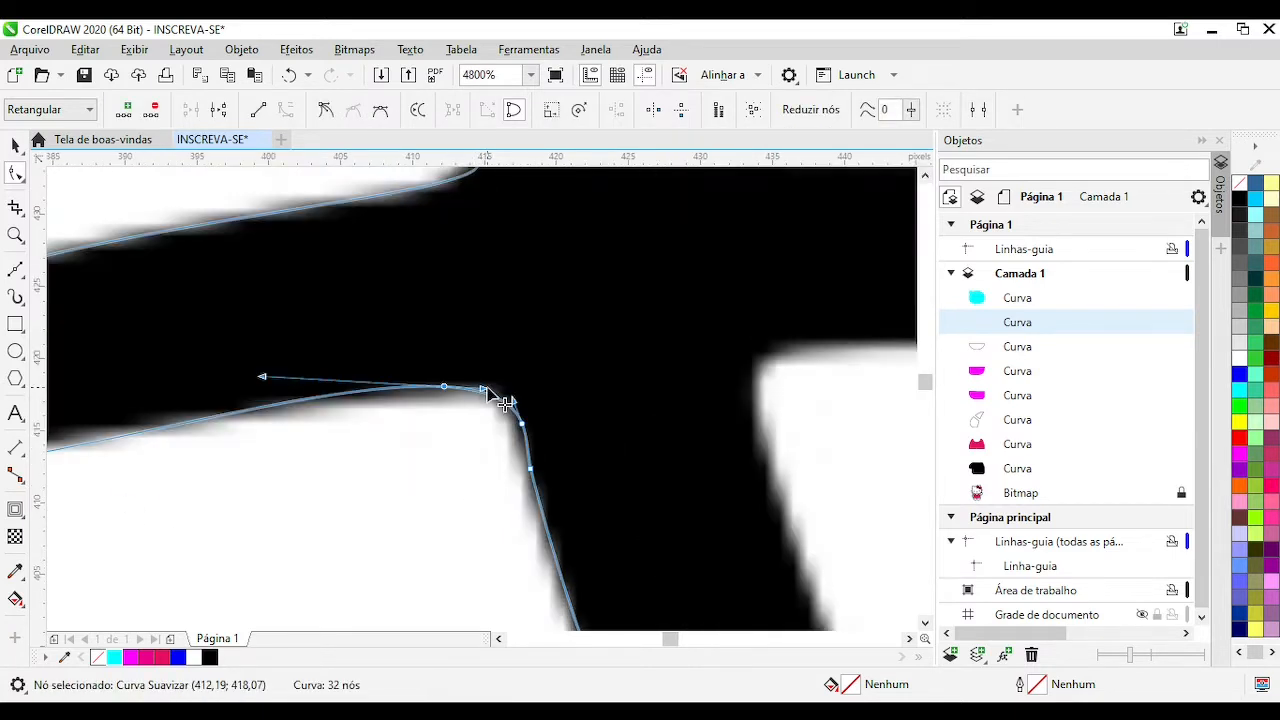
# Fit the contour along the top left whisker's lower edge and round its lower corner, deleting the spare node
pyautogui.moveTo(263, 374); pyautogui.dragTo(290, 361)
pyautogui.moveTo(486, 413); pyautogui.dragTo(558, 436)
pyautogui.press('Delete')
pyautogui.scroll(-1, 527, 405)
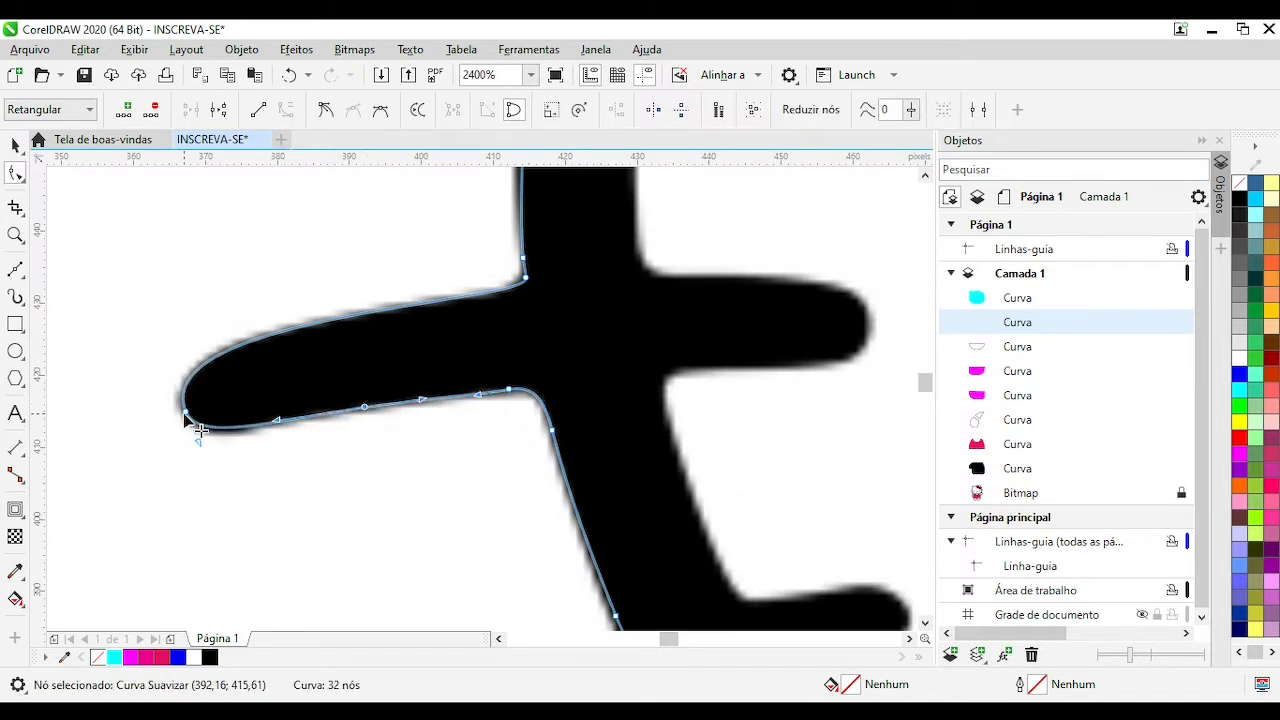
pyautogui.moveTo(186, 420); pyautogui.dragTo(186, 423)
# Round the outer contour at the top left whisker's upper corner and delete the spare node
pyautogui.scroll(1, 484, 404)
pyautogui.click(548, 413)
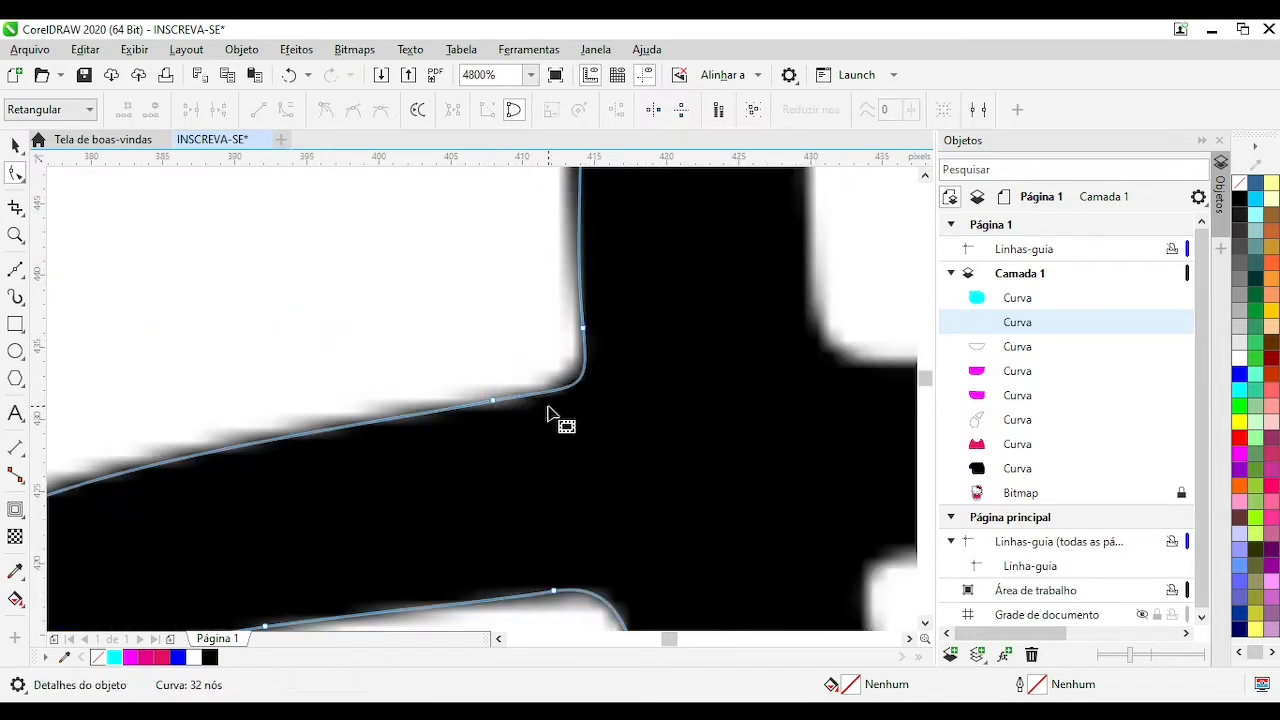
pyautogui.click(583, 328)
pyautogui.moveTo(586, 376); pyautogui.dragTo(586, 387)
pyautogui.scroll(-2, 584, 387)
pyautogui.press('Delete')
# Pull the outer contour around the middle left whisker and add nodes along its edges
pyautogui.scroll(1, 491, 372)
pyautogui.moveTo(468, 345); pyautogui.dragTo(258, 432)
pyautogui.click(461, 534)
pyautogui.scroll(1, 472, 480)
pyautogui.scroll(-4, 507, 243)
pyautogui.click(486, 429)
pyautogui.scroll(4, 470, 325)
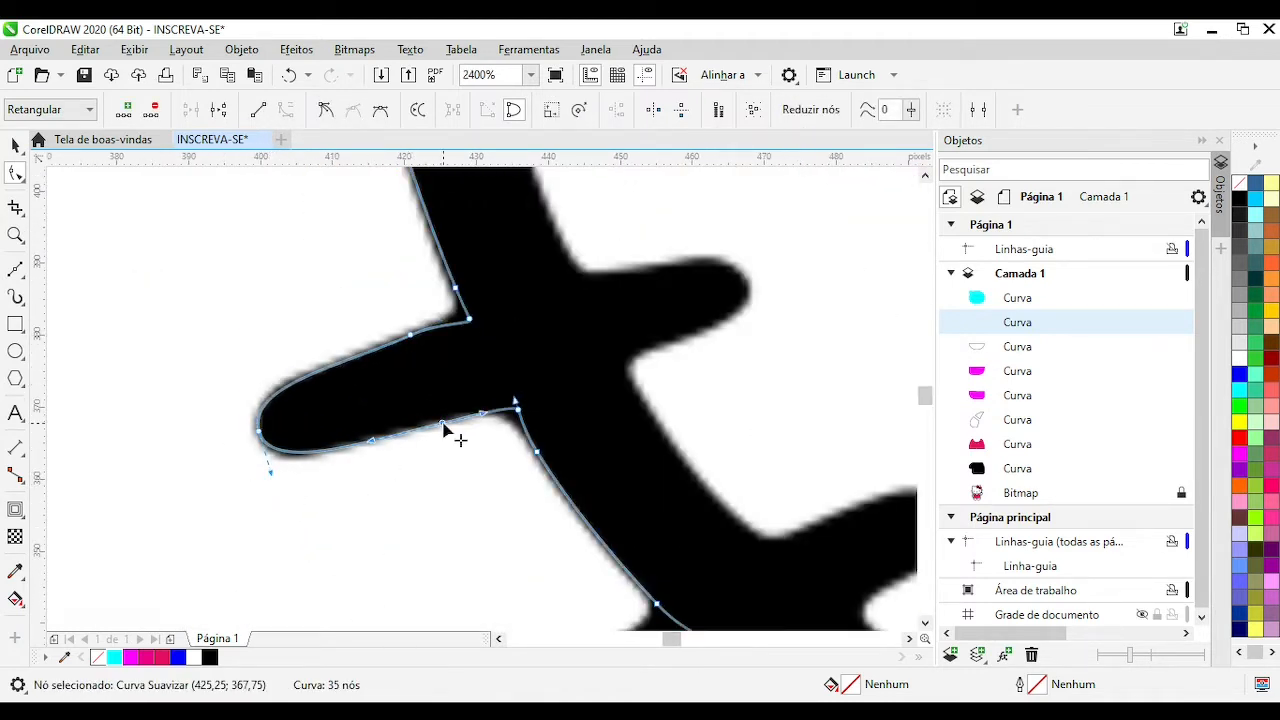
# Round both corners of the middle left whisker on the outer contour, deleting the spare corner nodes
pyautogui.doubleClick(518, 409)
pyautogui.scroll(2, 535, 421)
pyautogui.doubleClick(492, 463)
pyautogui.scroll(-2, 496, 400)
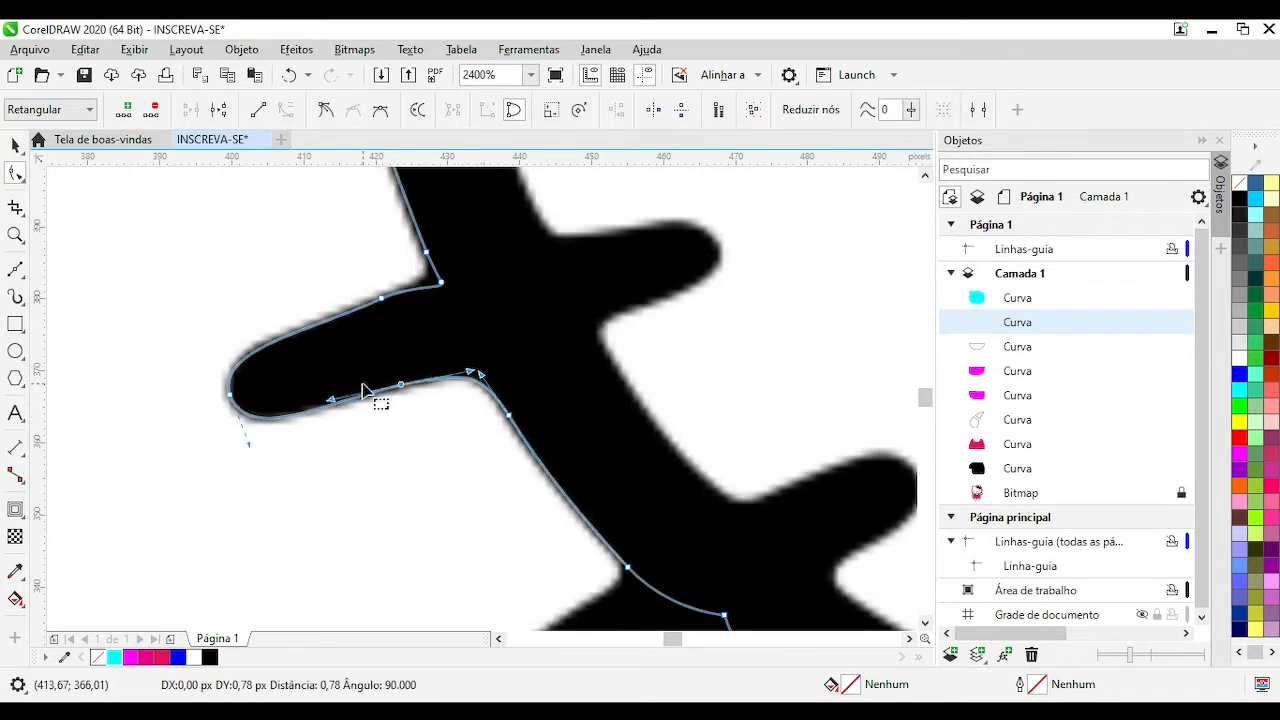
pyautogui.doubleClick(381, 299)
pyautogui.moveTo(382, 299); pyautogui.dragTo(344, 317)
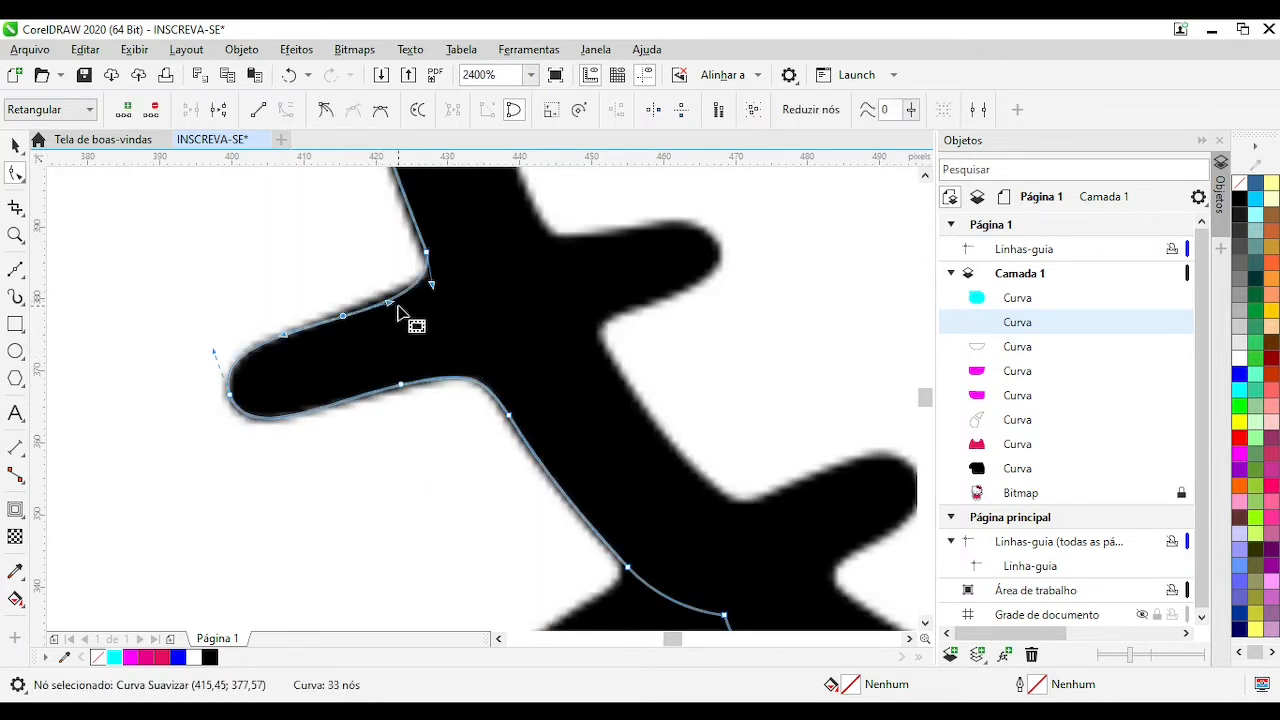
pyautogui.scroll(-3, 429, 277)
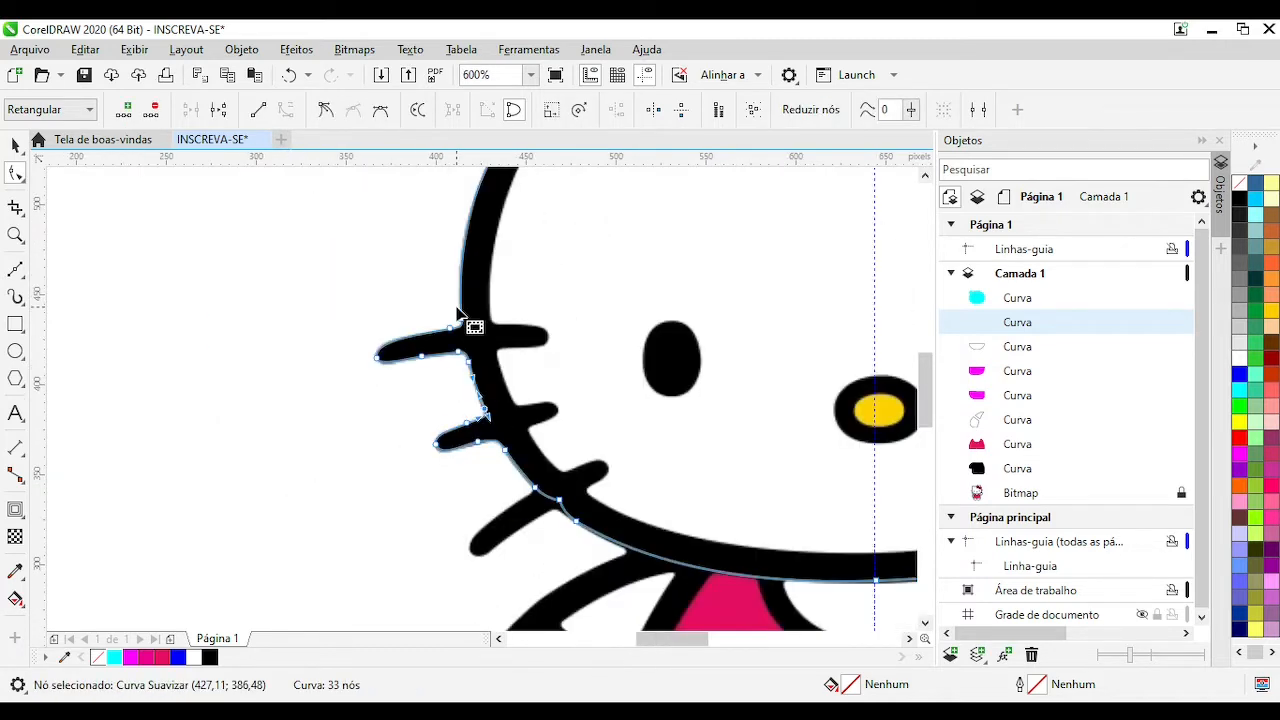
# Pull the outer contour around the lower left whisker and fit its tip and lower edge to the bitmap
pyautogui.scroll(2, 469, 323)
pyautogui.moveTo(486, 328); pyautogui.dragTo(57, 530)
pyautogui.scroll(2, 457, 381)
pyautogui.moveTo(353, 288); pyautogui.dragTo(172, 400)
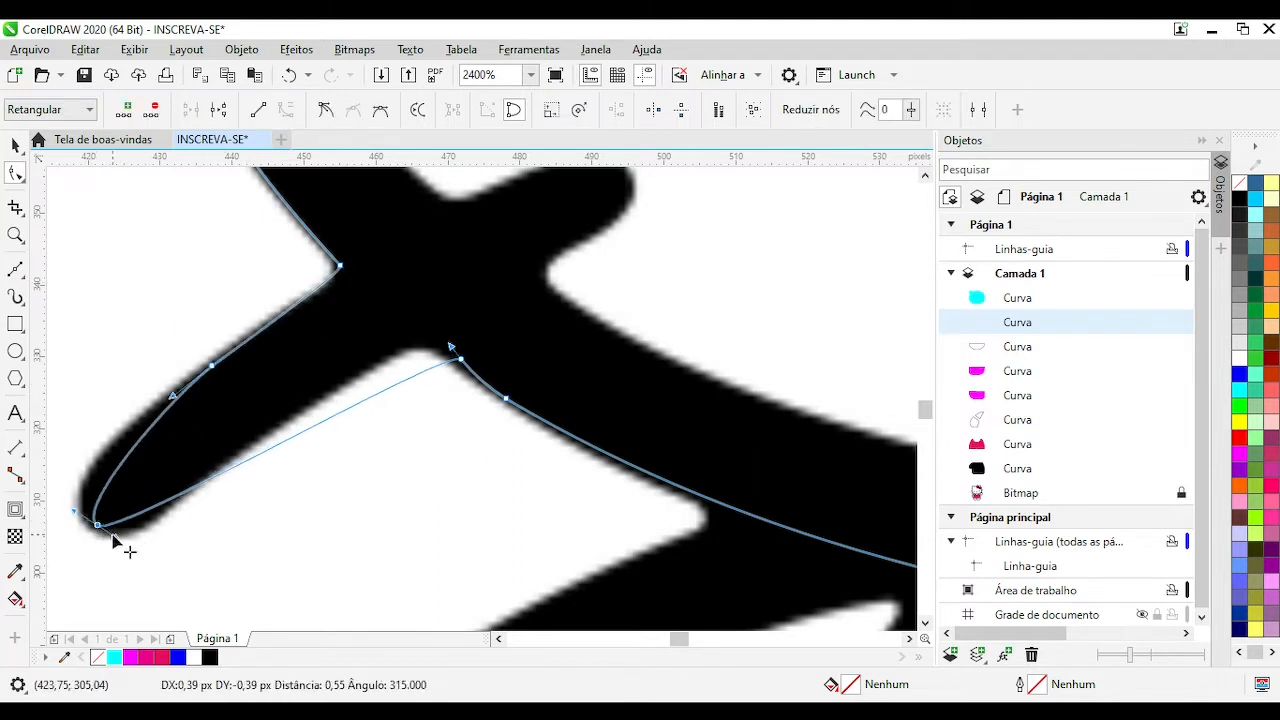
pyautogui.moveTo(113, 538); pyautogui.dragTo(92, 494)
pyautogui.moveTo(482, 357); pyautogui.dragTo(483, 356)
pyautogui.click(187, 524)
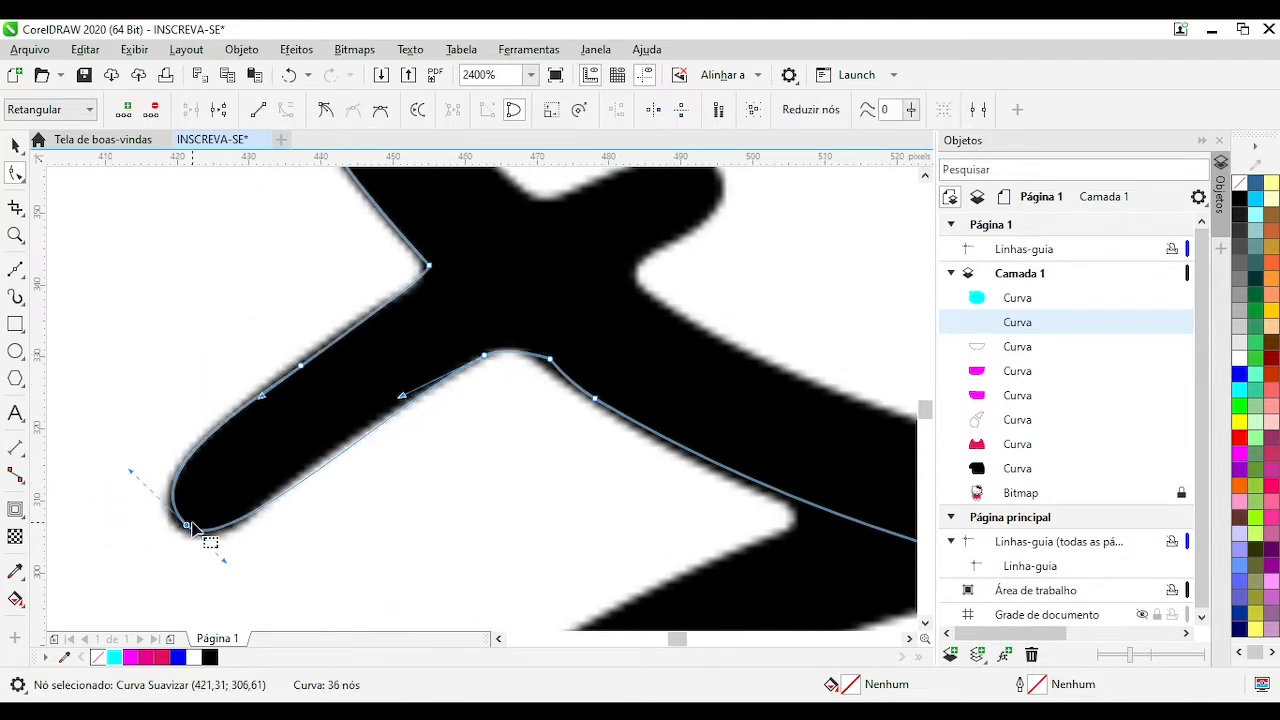
pyautogui.doubleClick(358, 440)
pyautogui.moveTo(358, 440); pyautogui.dragTo(357, 433)
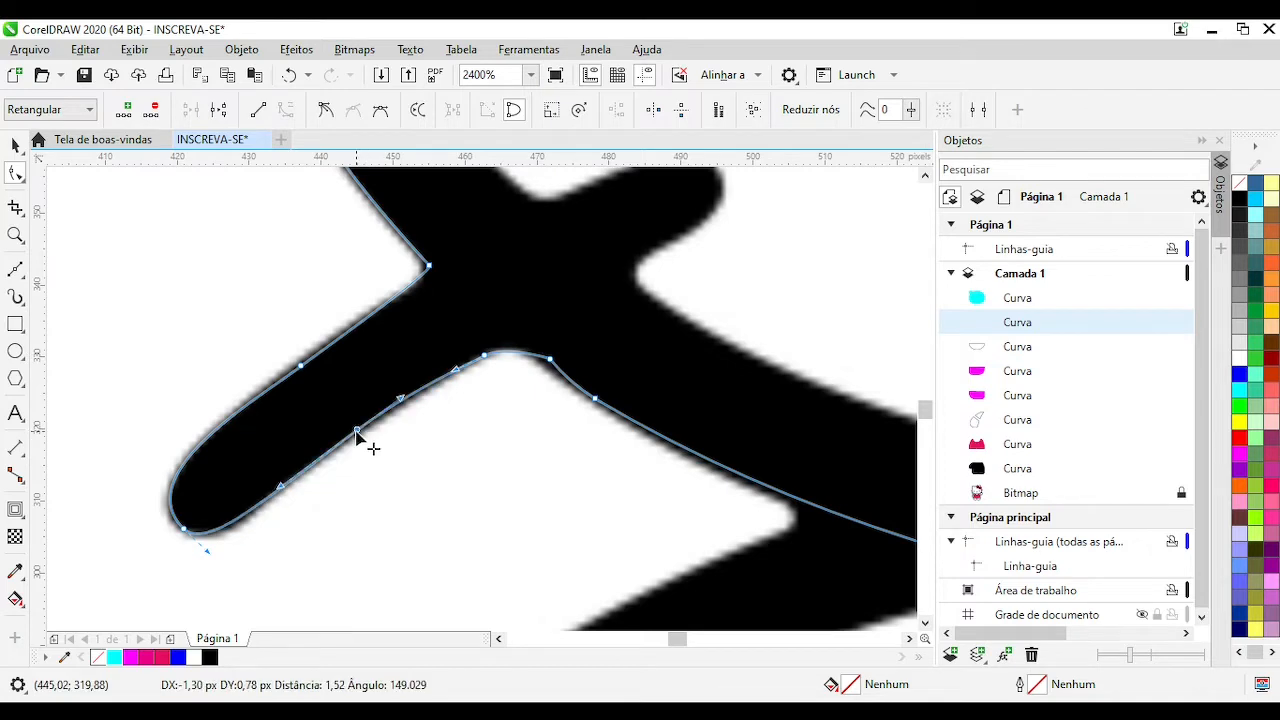
# Add nodes on both sides of the lower left whisker's upper corner, delete the sharp corner node and round it
pyautogui.doubleClick(301, 365)
pyautogui.click(396, 295)
pyautogui.scroll(1, 431, 277)
pyautogui.doubleClick(438, 331)
pyautogui.click(478, 374)
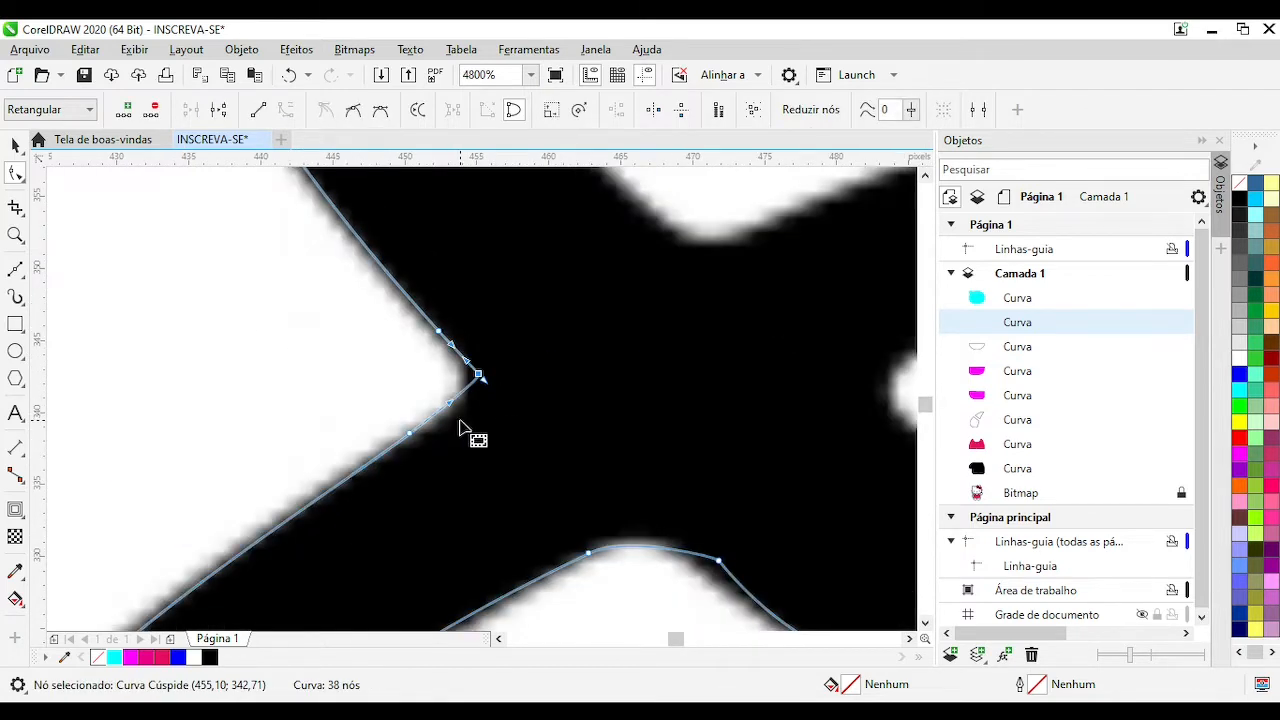
pyautogui.press('Delete')
pyautogui.moveTo(409, 433); pyautogui.dragTo(447, 451)
# Refine the lower left whisker's outline at its tip and at the node beyond its lower corner
pyautogui.scroll(-1, 403, 414)
pyautogui.scroll(-1, 403, 473)
pyautogui.scroll(1, 440, 453)
pyautogui.scroll(-1, 577, 436)
pyautogui.scroll(1, 610, 392)
pyautogui.moveTo(518, 386); pyautogui.dragTo(422, 444)
pyautogui.scroll(1, 520, 378)
pyautogui.scroll(-1, 336, 415)
pyautogui.doubleClick(366, 477)
pyautogui.hotkey('ctrl', 'z')
pyautogui.hotkey('ctrl', 'z')
pyautogui.moveTo(199, 575); pyautogui.dragTo(197, 574)
pyautogui.scroll(-1, 270, 320)
pyautogui.moveTo(615, 488); pyautogui.dragTo(569, 463)
# Add nodes at the lower right whisker and pull the outer contour around it to the tip
pyautogui.scroll(-1, 503, 394)
pyautogui.scroll(-1, 503, 394)
pyautogui.scroll(1, 600, 350)
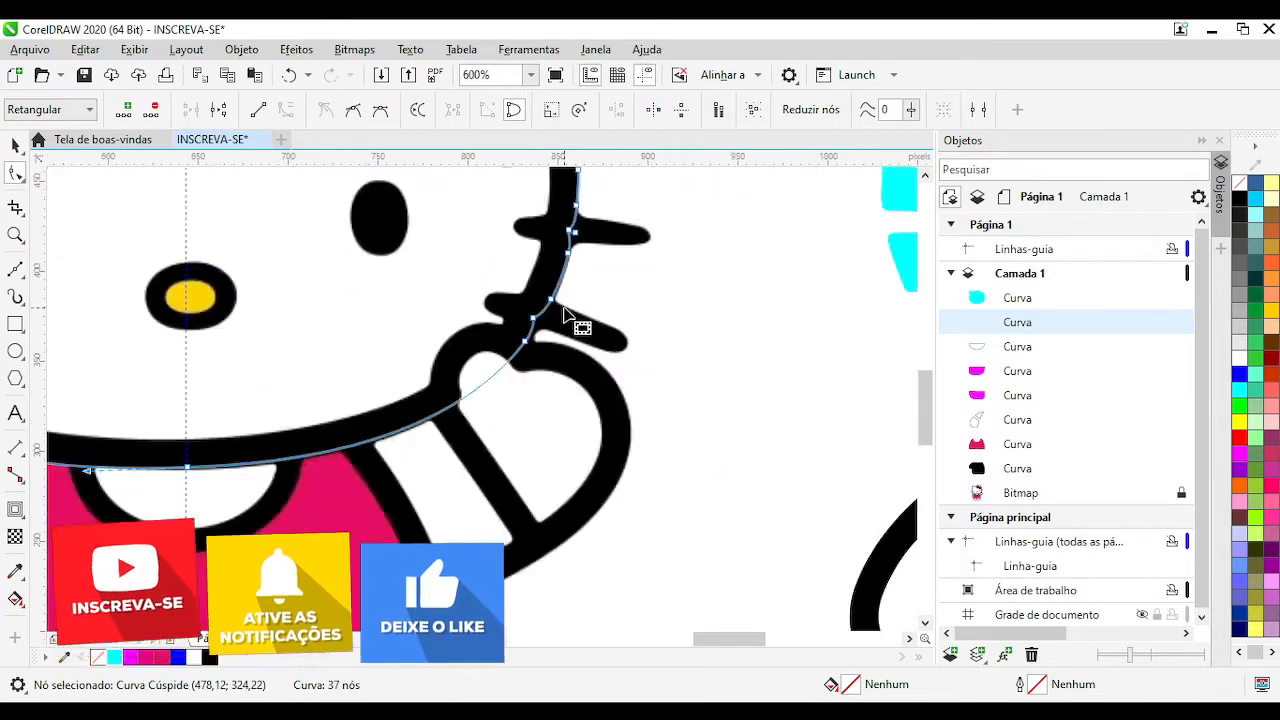
pyautogui.scroll(1, 631, 216)
pyautogui.scroll(1, 530, 466)
pyautogui.doubleClick(320, 413)
pyautogui.moveTo(327, 366); pyautogui.dragTo(737, 389)
pyautogui.press('c')
pyautogui.moveTo(700, 490); pyautogui.dragTo(664, 535)
pyautogui.moveTo(705, 475); pyautogui.dragTo(695, 485)
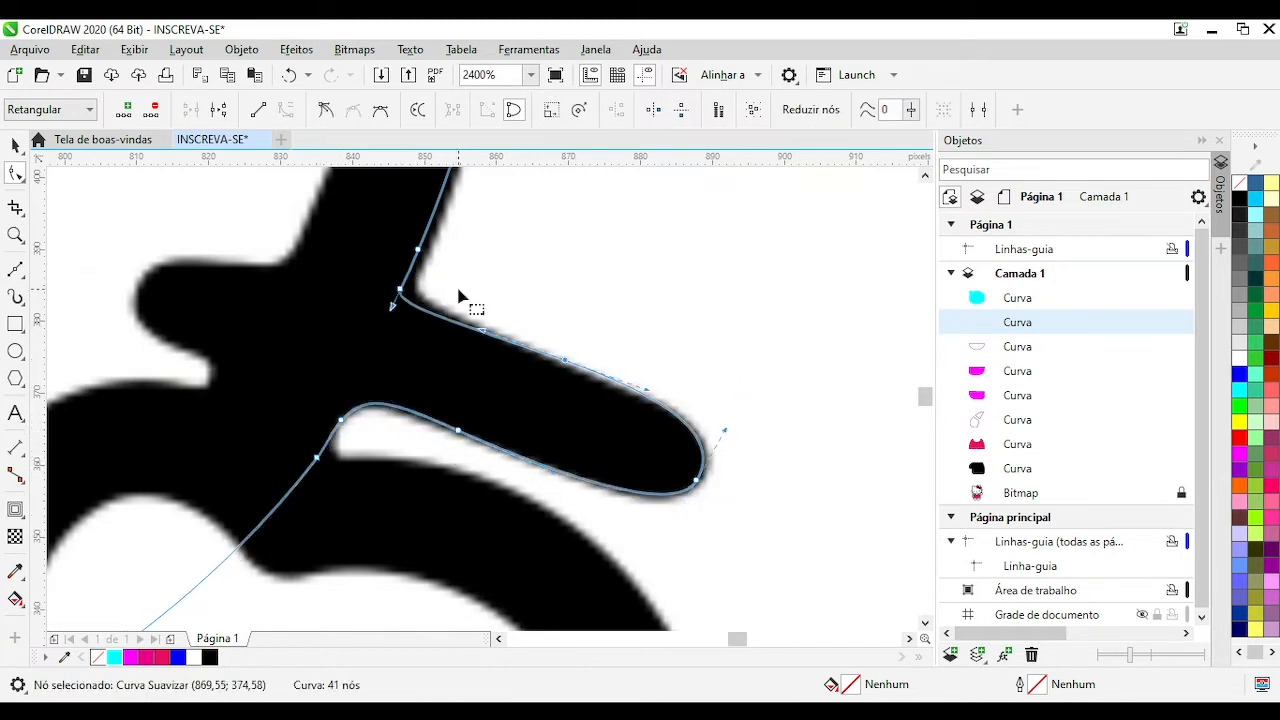
# Round the lower right whisker's upper corner, deleting the spare node, and fit the contour up to the middle whisker
pyautogui.press('Delete')
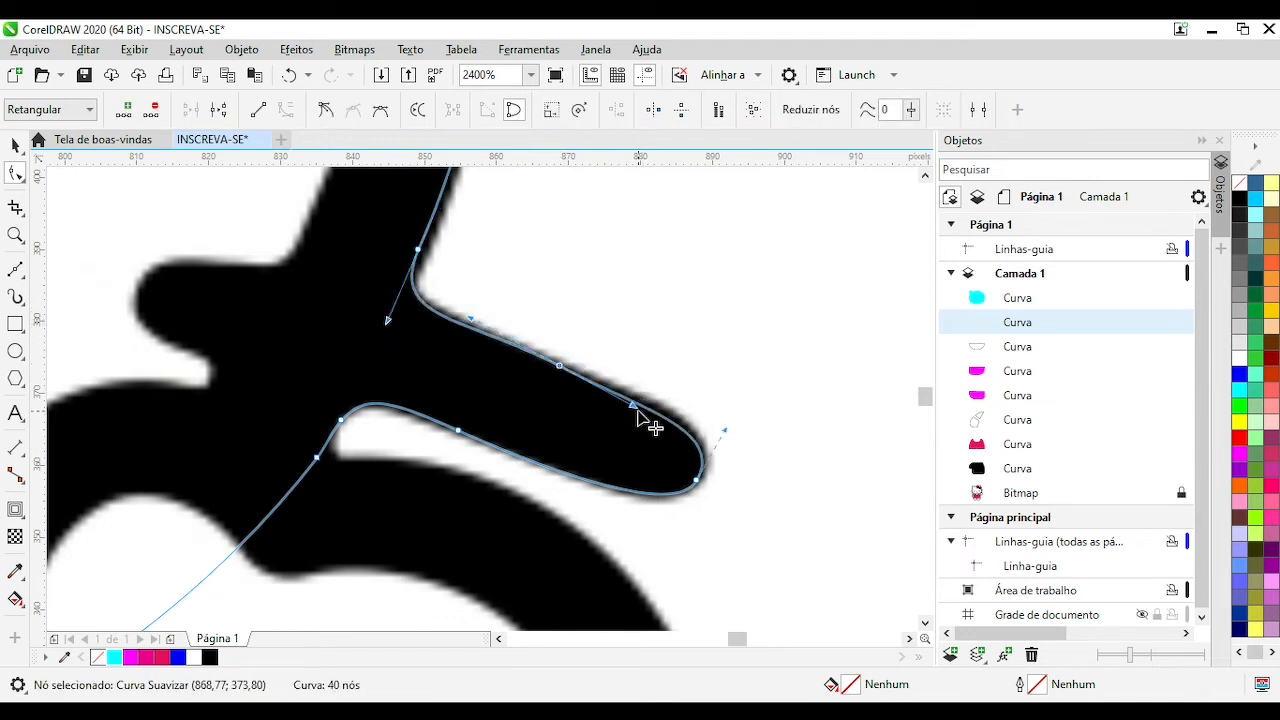
pyautogui.moveTo(417, 249); pyautogui.dragTo(424, 256)
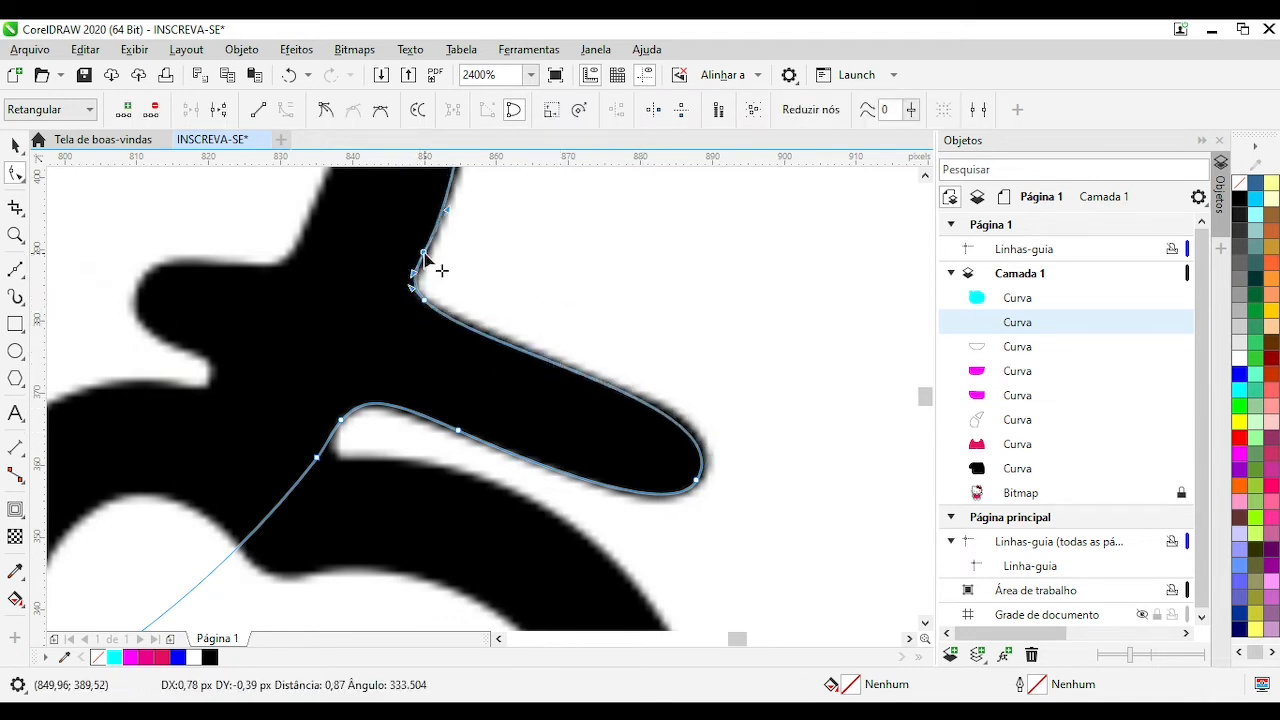
pyautogui.scroll(-2, 468, 344)
pyautogui.scroll(2, 478, 268)
pyautogui.moveTo(440, 336); pyautogui.dragTo(446, 336)
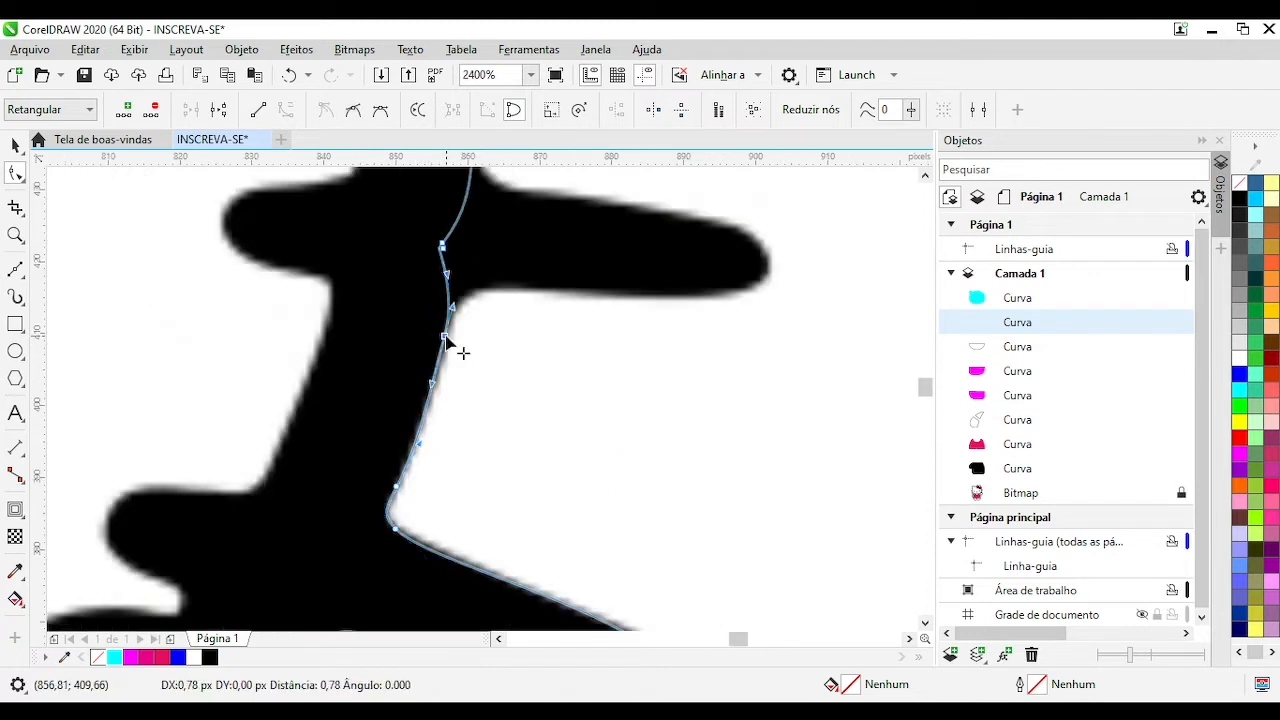
pyautogui.moveTo(522, 258); pyautogui.dragTo(456, 266)
# Add a node at the middle right whisker and pull the outer contour out to the whisker's tip
pyautogui.scroll(-2, 456, 275)
pyautogui.scroll(2, 460, 213)
pyautogui.doubleClick(457, 373)
pyautogui.moveTo(432, 431); pyautogui.dragTo(756, 454)
pyautogui.moveTo(756, 454)
pyautogui.mouseDown()
pyautogui.moveTo(744, 491)
pyautogui.moveTo(751, 398)
pyautogui.moveTo(756, 452)
pyautogui.mouseUp()
pyautogui.hotkey('ctrl', 'z')
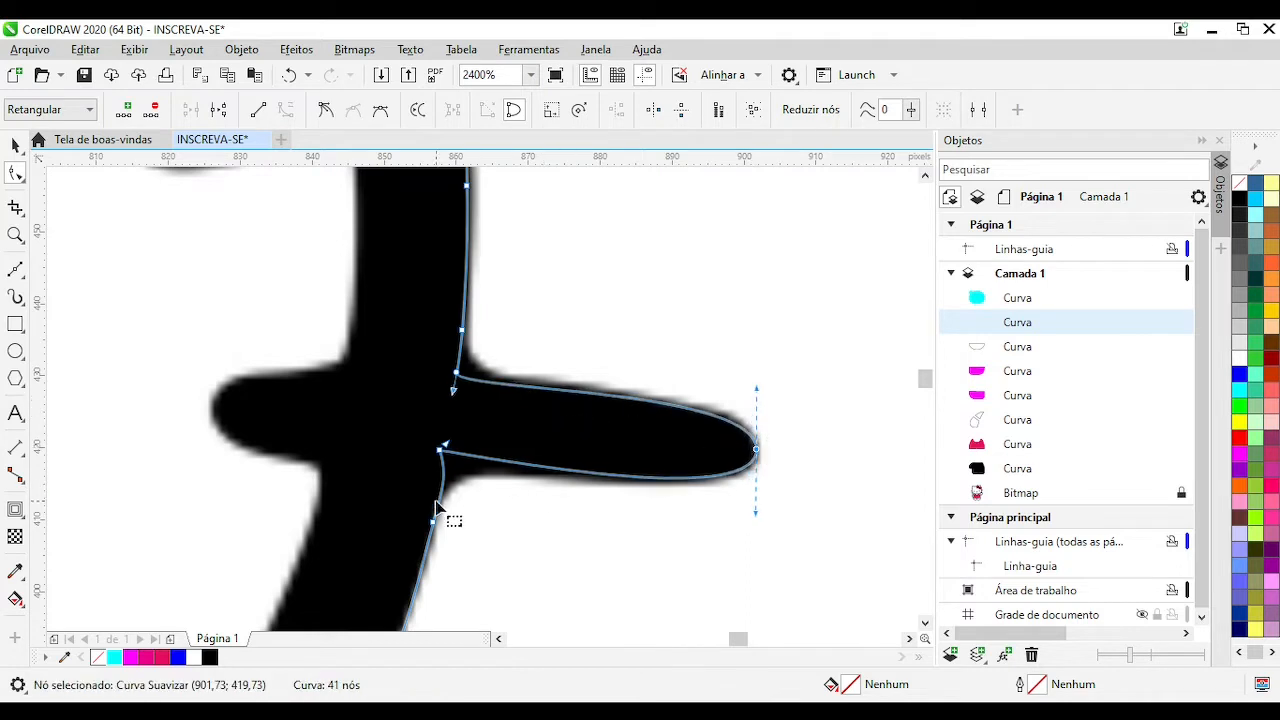
# Round the middle right whisker's lower and upper corners on the outer contour, deleting the spare nodes
pyautogui.press('Delete')
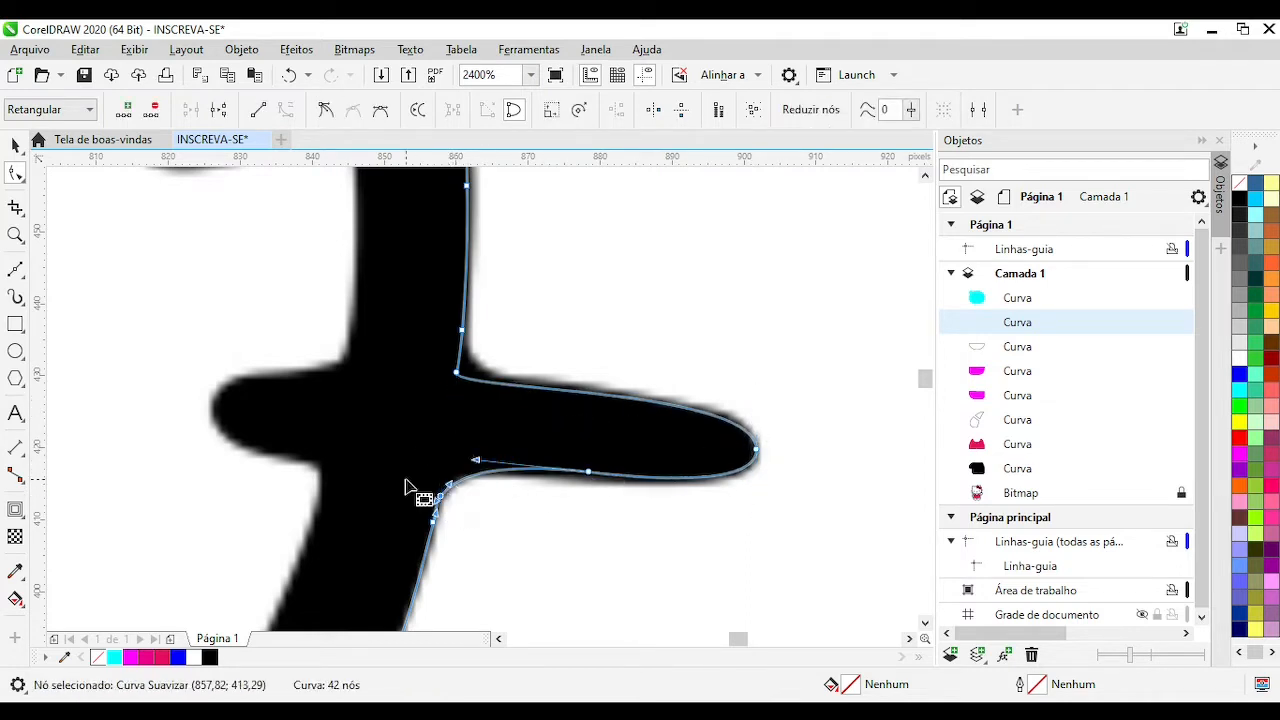
pyautogui.moveTo(588, 471); pyautogui.dragTo(568, 480)
pyautogui.scroll(1, 486, 471)
pyautogui.doubleClick(479, 402)
pyautogui.moveTo(479, 402); pyautogui.dragTo(464, 407)
pyautogui.scroll(-1, 620, 405)
pyautogui.moveTo(485, 374); pyautogui.dragTo(525, 421)
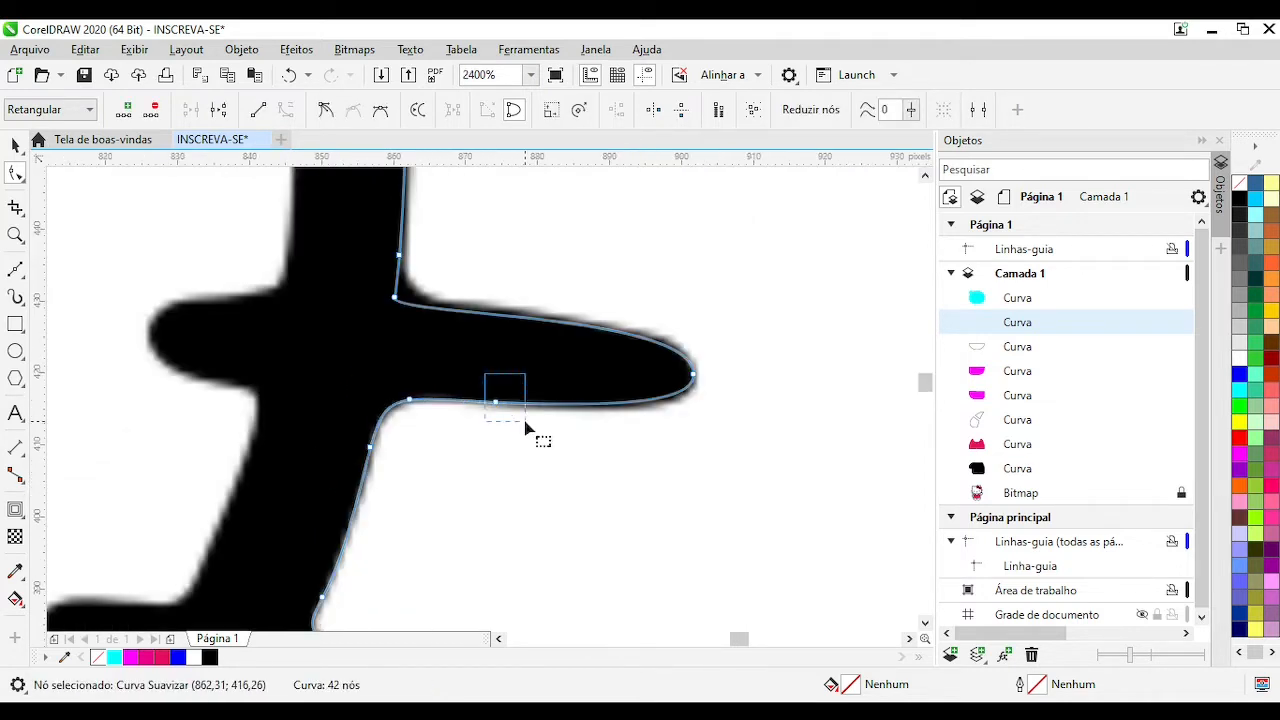
pyautogui.click(444, 310)
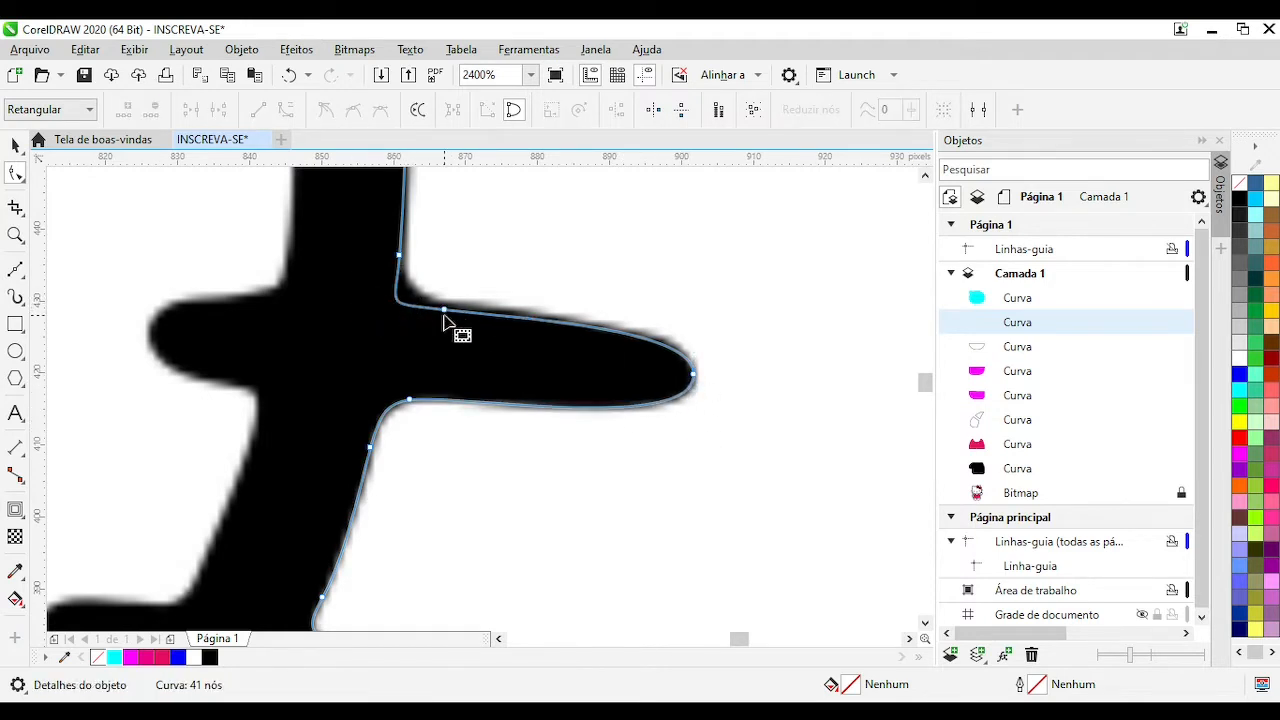
pyautogui.moveTo(444, 313); pyautogui.dragTo(421, 303)
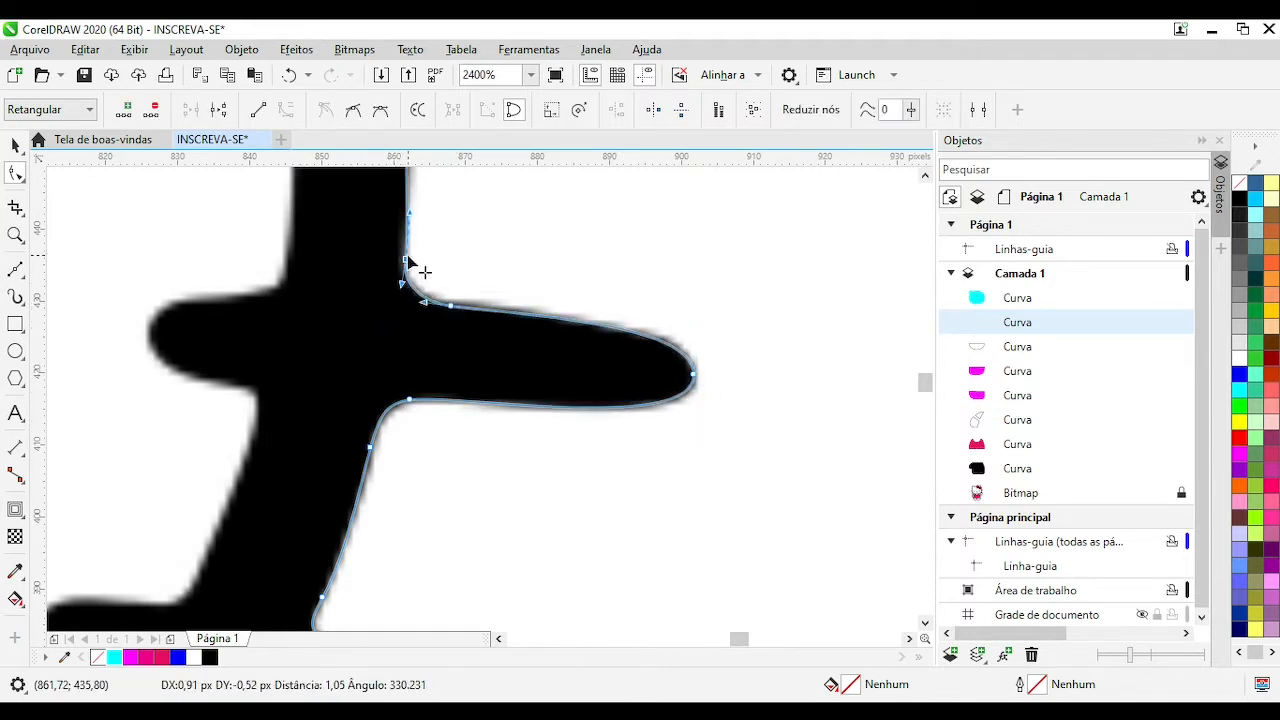
# Pull the outer contour around the top right whisker's tip and round its lower corner
pyautogui.scroll(-1, 407, 258)
pyautogui.scroll(1, 485, 340)
pyautogui.scroll(-1, 506, 390)
pyautogui.scroll(1, 508, 318)
pyautogui.doubleClick(401, 480)
pyautogui.doubleClick(389, 351)
pyautogui.moveTo(374, 406); pyautogui.dragTo(740, 309)
pyautogui.moveTo(770, 411); pyautogui.dragTo(757, 465)
pyautogui.click(401, 479)
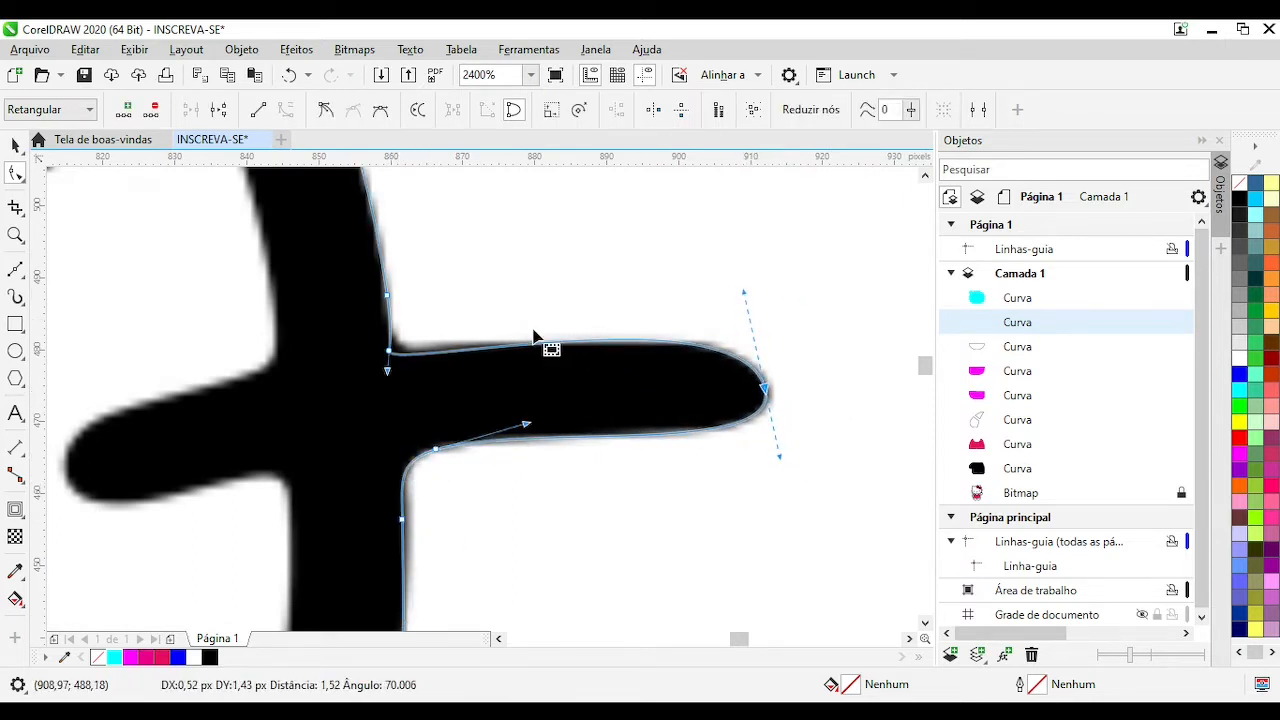
# Round the upper corner of the top right whisker and fit the contour to the edge above it
pyautogui.doubleClick(392, 358)
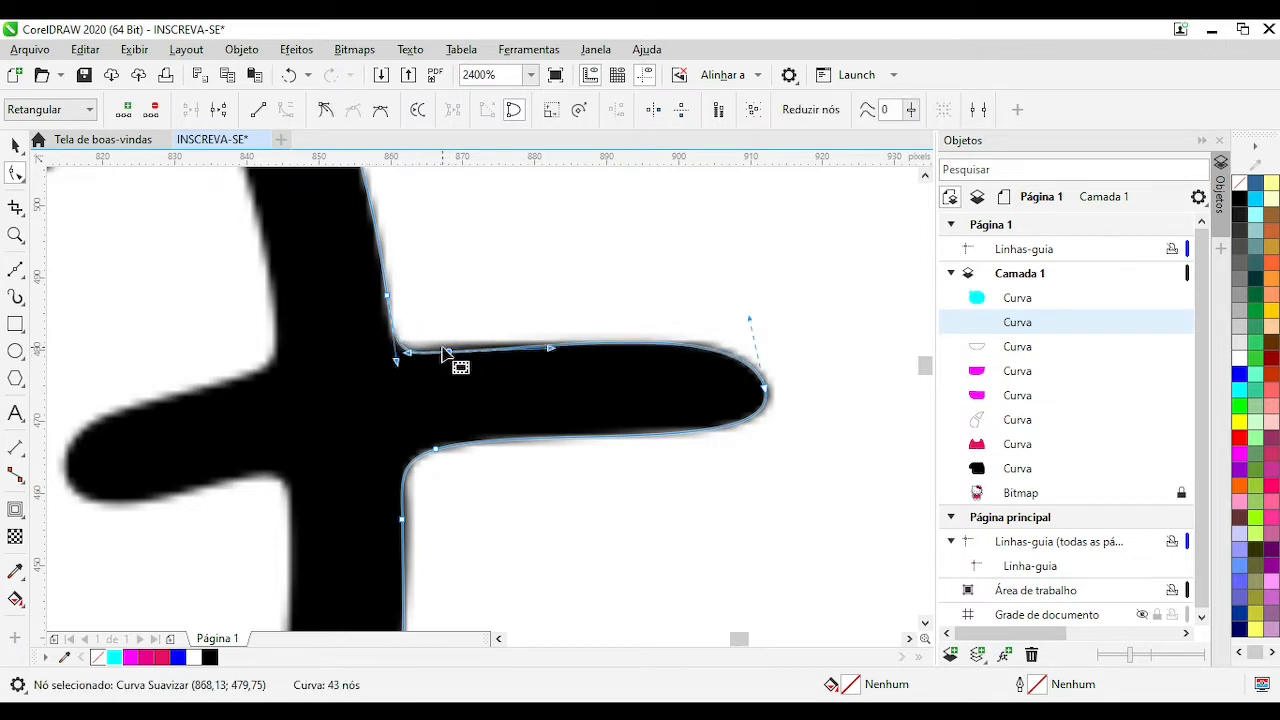
pyautogui.moveTo(390, 350)
pyautogui.mouseDown()
pyautogui.moveTo(400, 314)
pyautogui.moveTo(392, 355)
pyautogui.mouseUp()
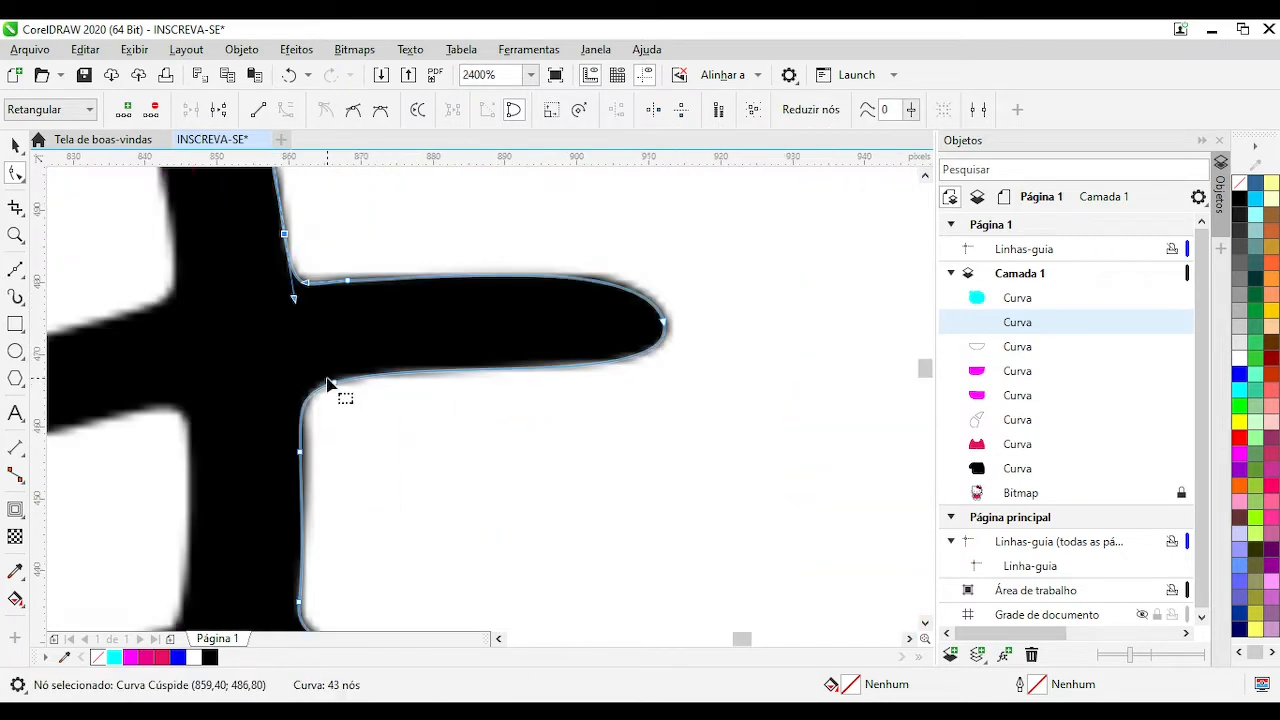
pyautogui.scroll(-8, 491, 417)
# Fill the cyan head shape white and place the outer head contour, filled black, behind it
pyautogui.press('space')
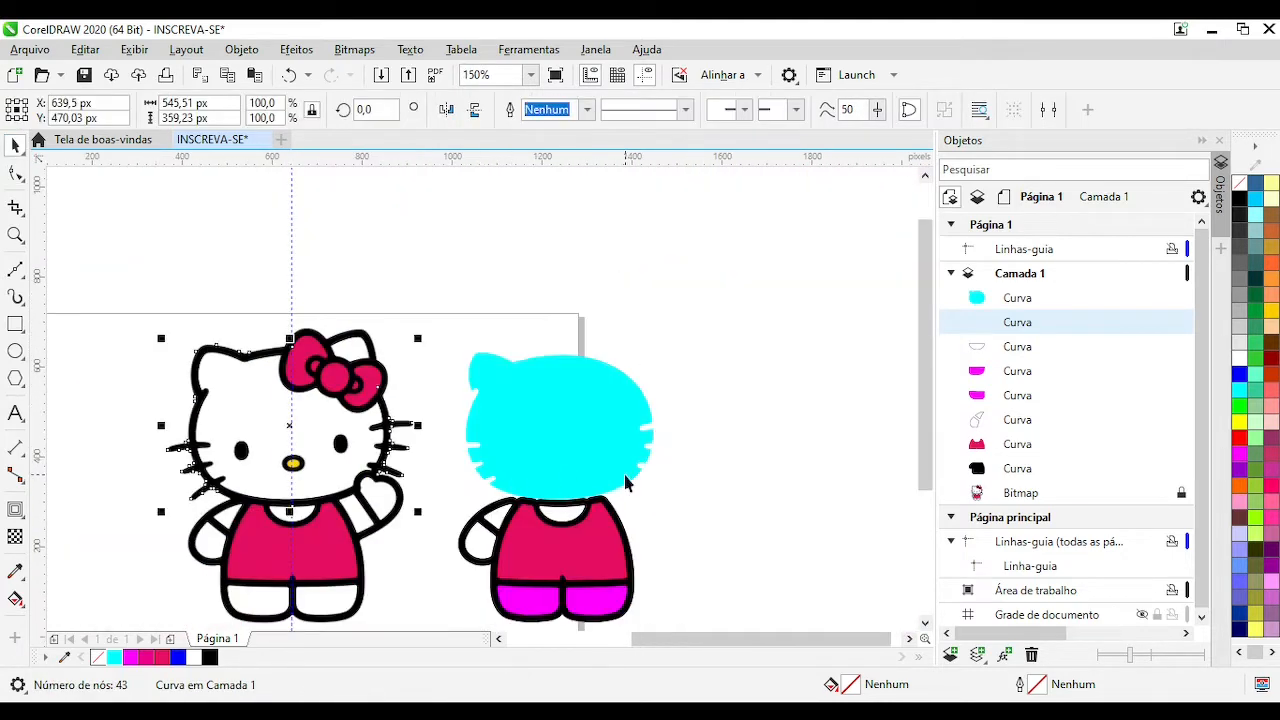
pyautogui.click(530, 408)
pyautogui.click(1240, 358)
pyautogui.scroll(2, 545, 503)
pyautogui.press('Escape')
pyautogui.click(395, 300)
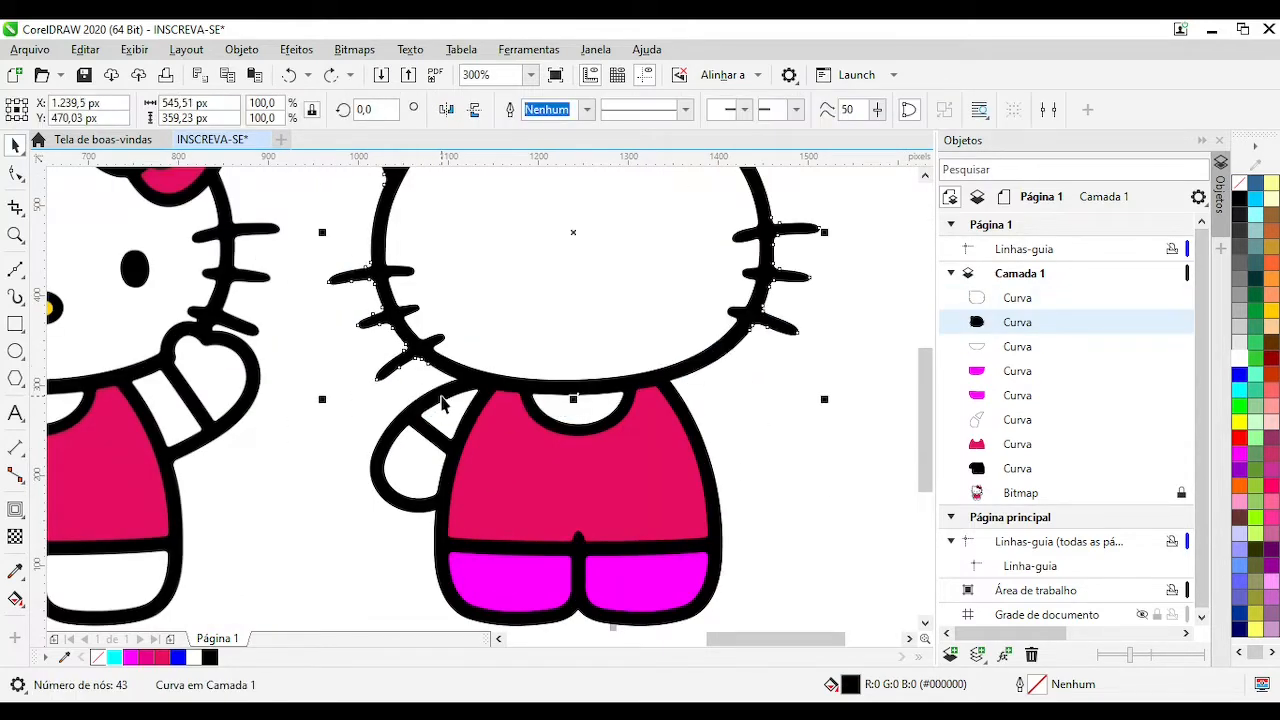
# Weld the black head silhouette to the black body silhouette and place the result over the bitmap
pyautogui.keyDown('shift'); pyautogui.click(440, 480); pyautogui.keyUp('shift')
pyautogui.click(548, 110)
pyautogui.scroll(-2, 400, 320)
pyautogui.scroll(10, 395, 315)
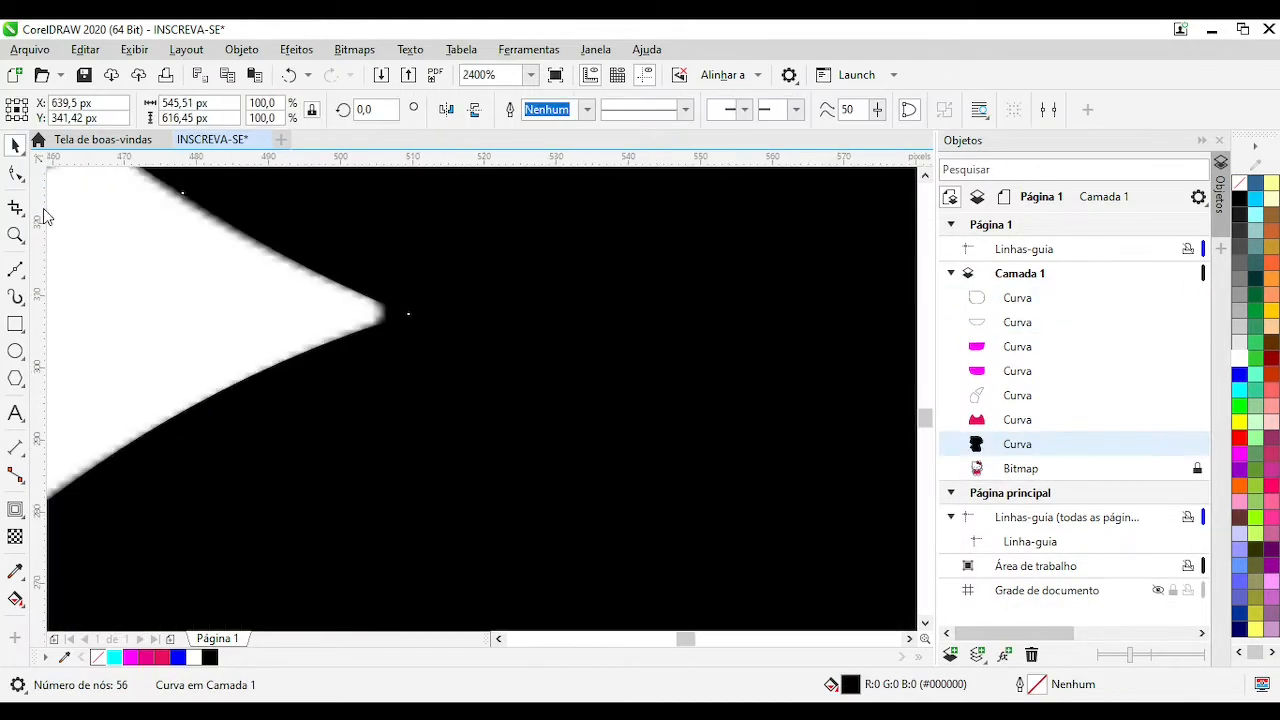
# Try to round the sharp notch where the welded silhouette's head meets the left arm
pyautogui.press('F10')
pyautogui.scroll(-2, 420, 330)
pyautogui.doubleClick(470, 395)
pyautogui.scroll(3, 520, 410)
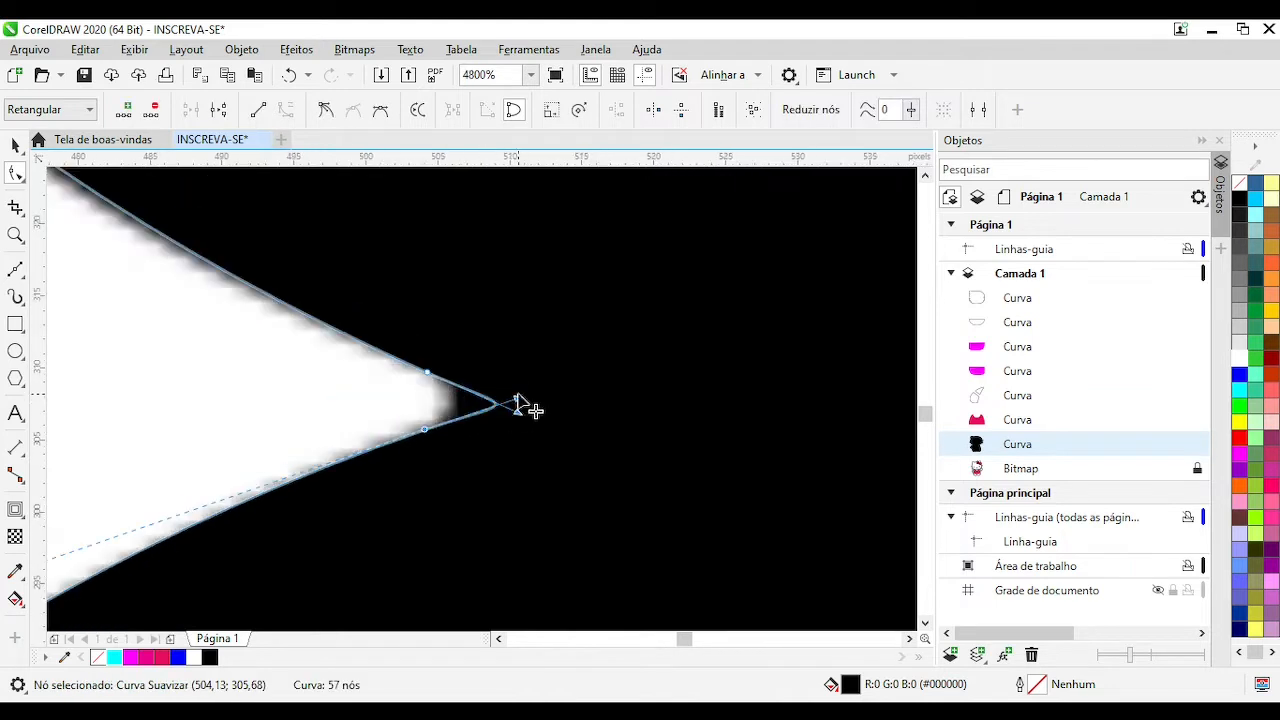
pyautogui.click(450, 452)
pyautogui.moveTo(440, 447); pyautogui.dragTo(463, 429)
pyautogui.scroll(-2, 542, 430)
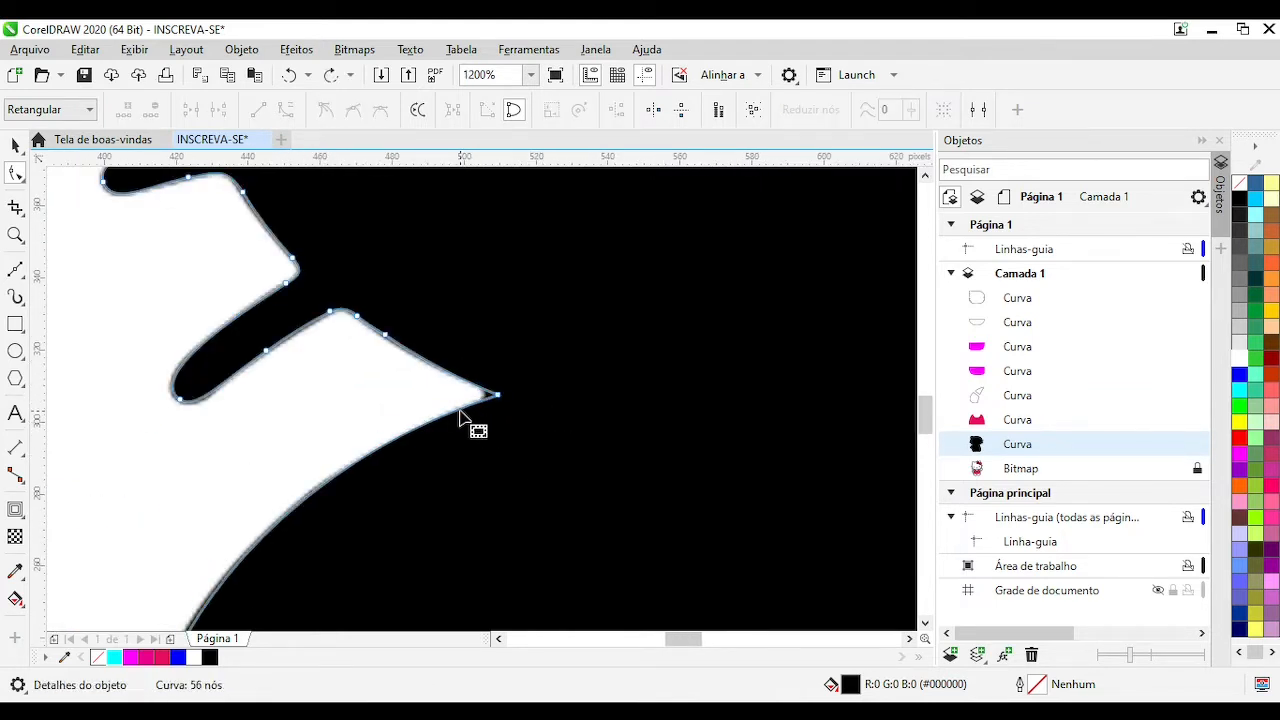
# Replace the sharp node between the head and left arm with a rounded notch, deleting the spare nodes
pyautogui.doubleClick(489, 402)
pyautogui.scroll(2, 489, 398)
pyautogui.doubleClick(530, 377)
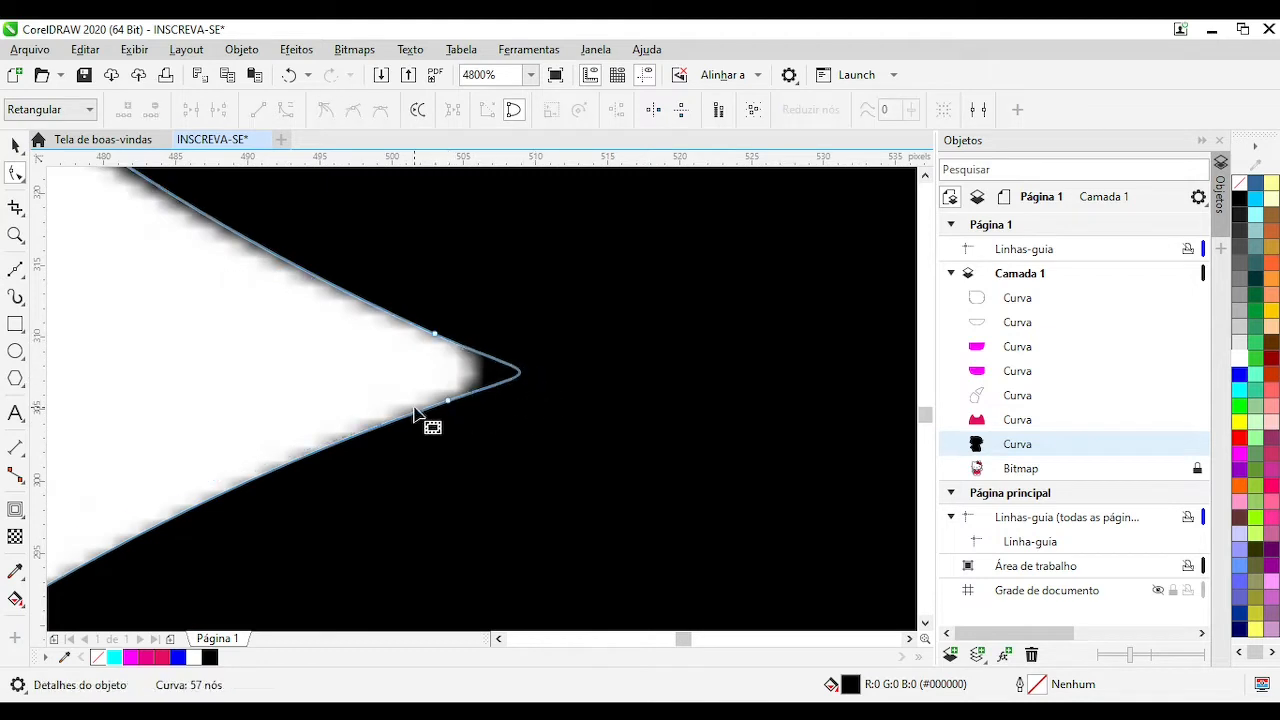
pyautogui.moveTo(448, 403); pyautogui.dragTo(535, 380)
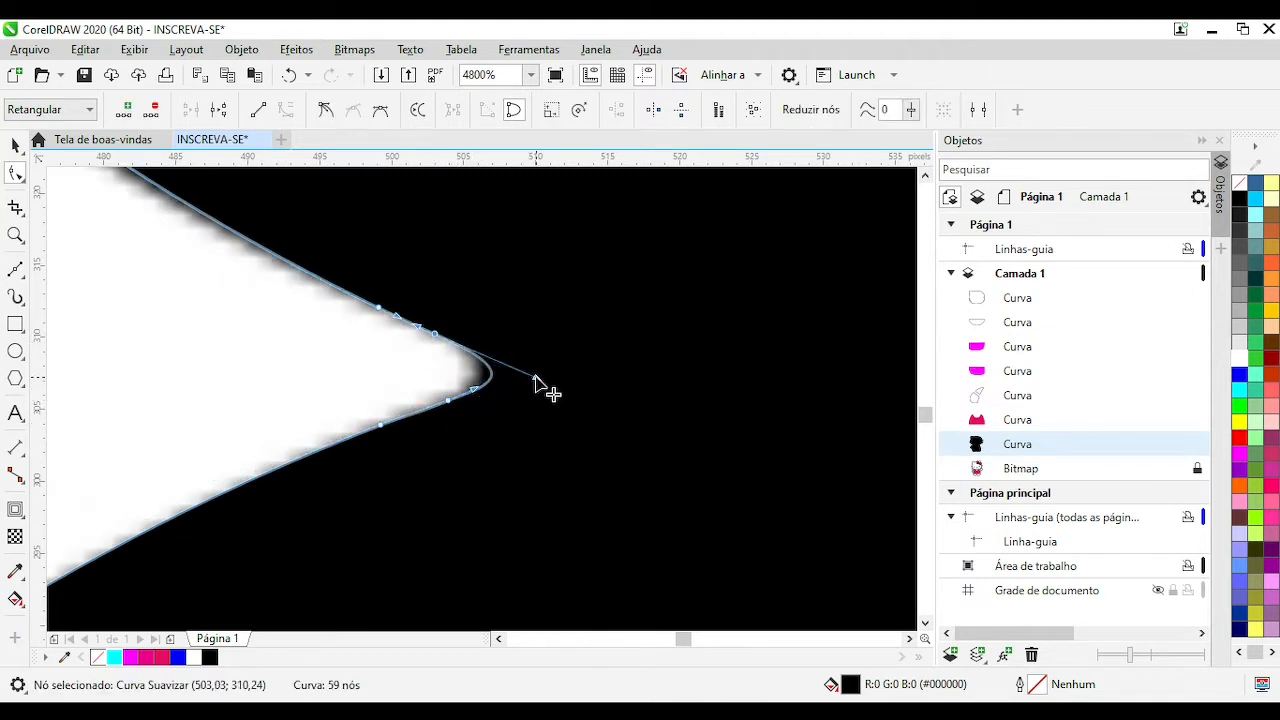
pyautogui.scroll(-8, 434, 462)
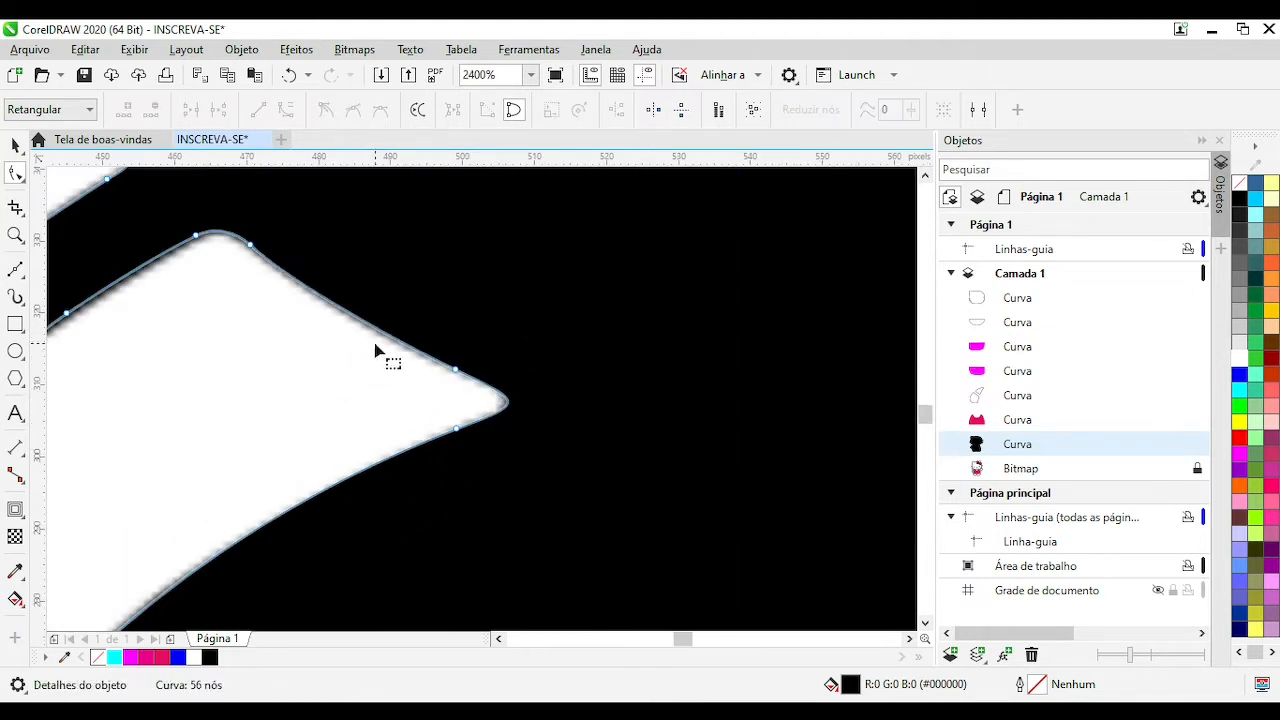
pyautogui.scroll(-1, 565, 390)
pyautogui.scroll(1, 400, 300)
# Move the welded black silhouette back behind the coloured copy beside the bitmap
pyautogui.click(15, 146)
pyautogui.moveTo(522, 545); pyautogui.dragTo(792, 545)
pyautogui.click(723, 560)
# Start tracing the white interior of the raised arm on the bitmap with straight segments around the hand and thumb
pyautogui.scroll(-1, 730, 550)
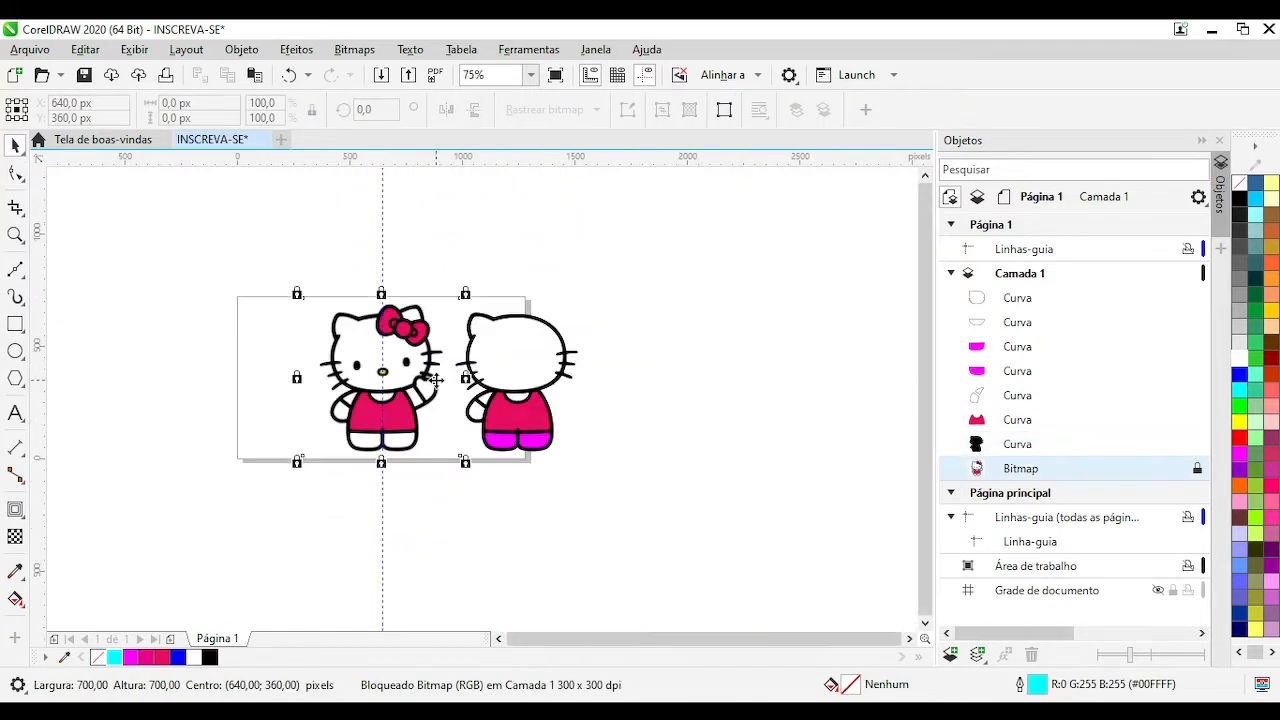
pyautogui.scroll(3, 428, 385)
pyautogui.scroll(1, 240, 350)
pyautogui.click(15, 268)
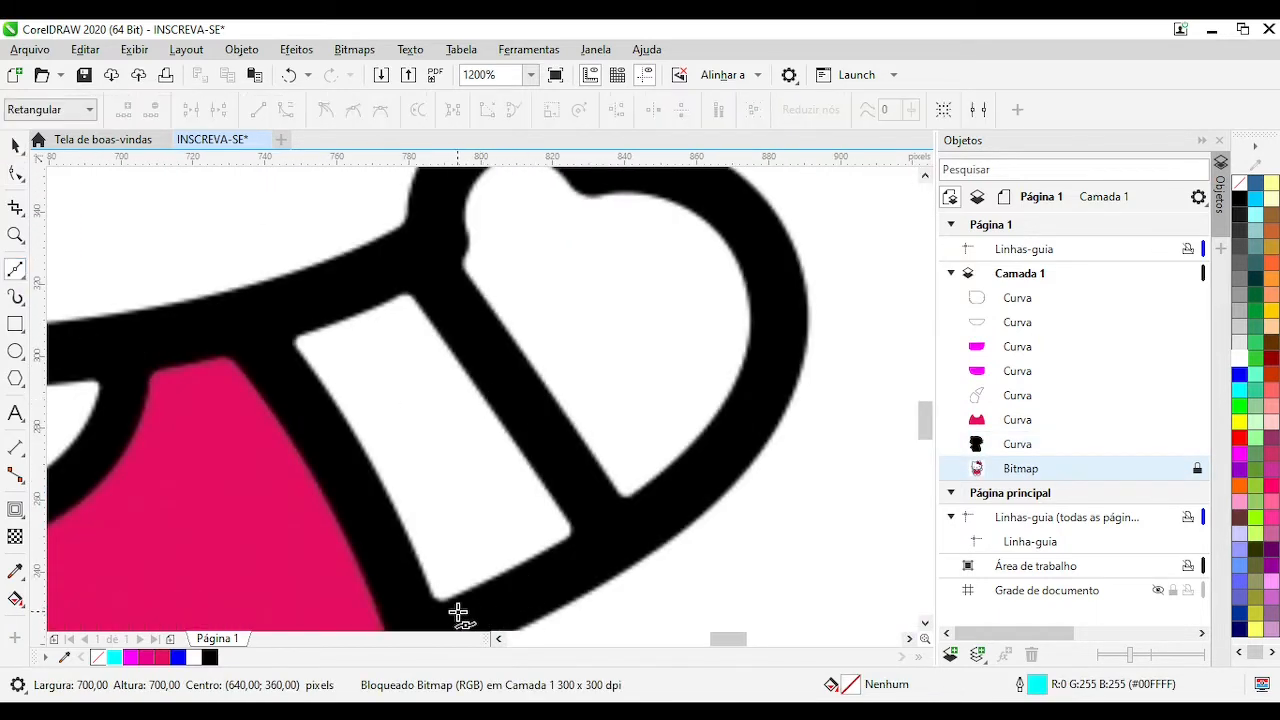
pyautogui.click(702, 438)
pyautogui.click(702, 221)
pyautogui.scroll(2, 649, 208)
pyautogui.click(346, 343)
pyautogui.click(158, 304)
pyautogui.scroll(-2, 140, 298)
pyautogui.click(446, 411)
pyautogui.click(445, 473)
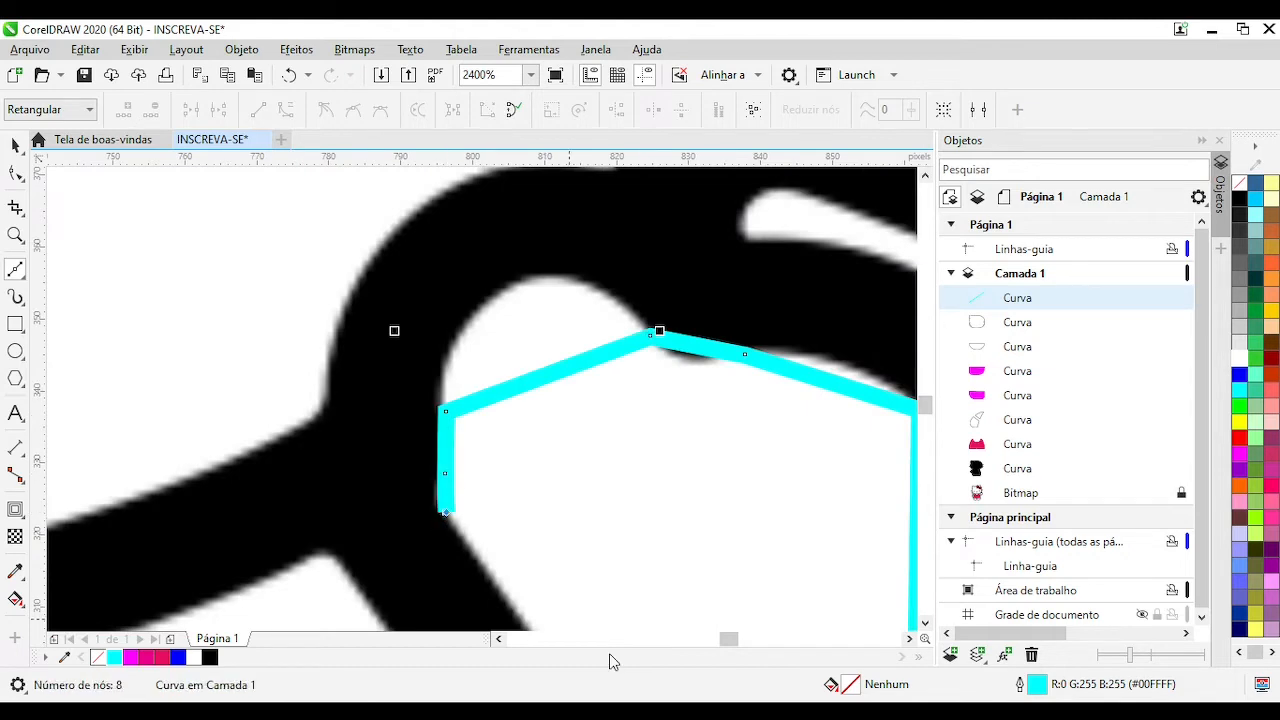
# Undo the last trace point and continue the straight-segment trace around the sleeve's inner corners
pyautogui.hotkey('ctrl', 'z')
pyautogui.scroll(1, 453, 540)
pyautogui.scroll(-1, 490, 345)
pyautogui.click(149, 517)
pyautogui.scroll(-1, 294, 597)
pyautogui.scroll(1, 420, 392)
pyautogui.click(452, 377)
pyautogui.click(555, 462)
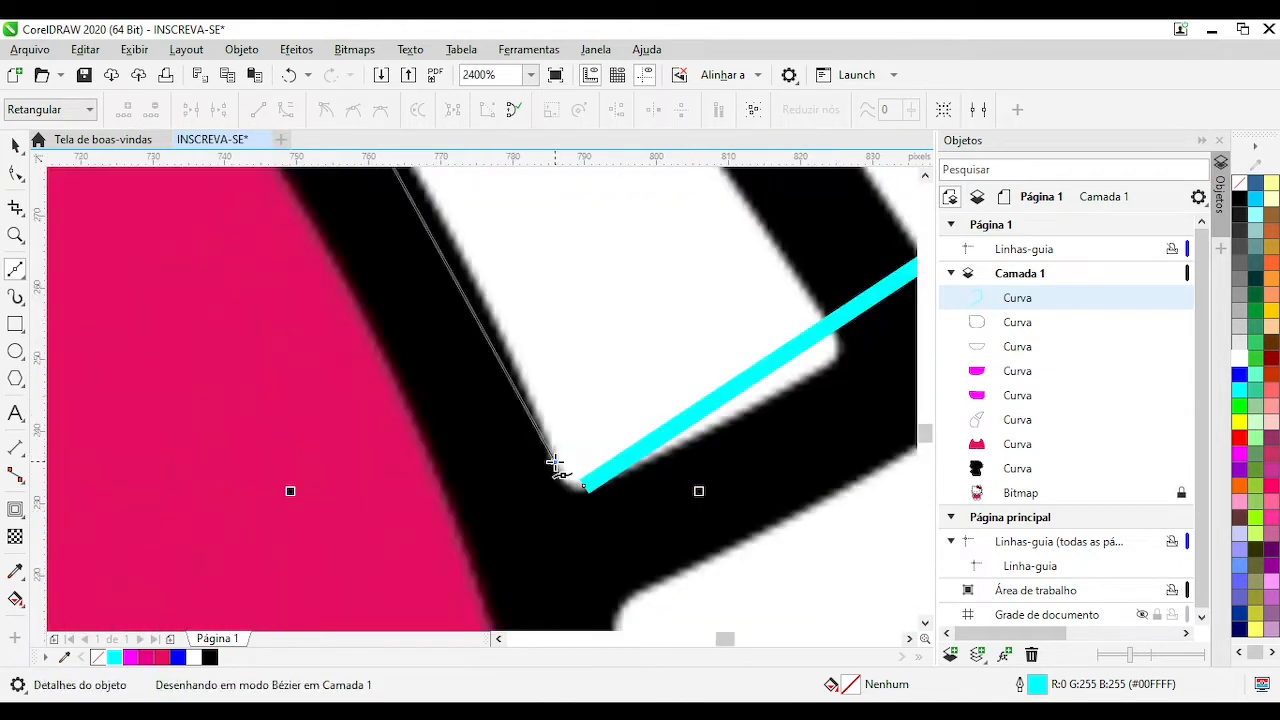
# Remove the arm trace's outline colour and bend its segments to follow the sleeve's inner side and the arm's lower edge
pyautogui.press('F10')
pyautogui.rightClick(1239, 184)
pyautogui.scroll(-1, 661, 276)
pyautogui.moveTo(358, 354); pyautogui.dragTo(365, 350)
pyautogui.moveTo(612, 394); pyautogui.dragTo(625, 404)
pyautogui.scroll(-1, 625, 404)
pyautogui.scroll(1, 387, 293)
pyautogui.scroll(1, 490, 397)
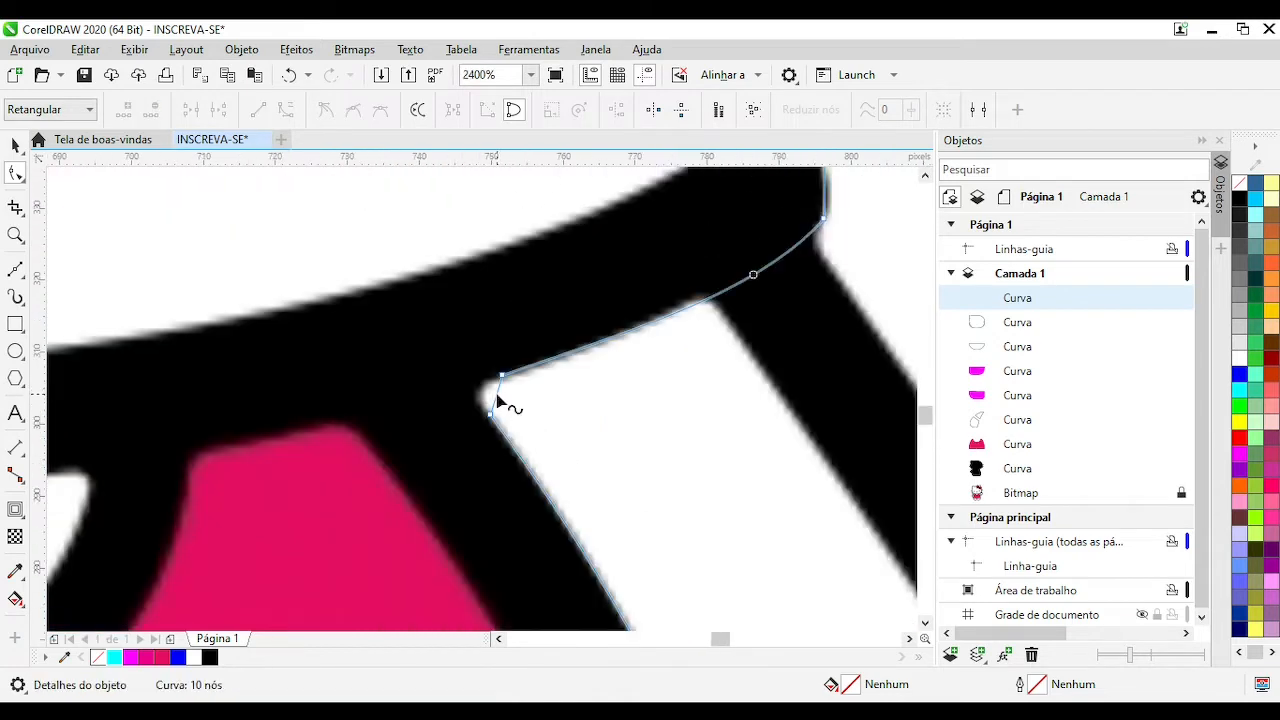
# Round the trace's two sleeve corners beside the dress and bend the top edge under the head to match the bitmap
pyautogui.moveTo(482, 396); pyautogui.dragTo(476, 402)
pyautogui.moveTo(758, 290); pyautogui.dragTo(746, 286)
pyautogui.scroll(-2, 746, 286)
pyautogui.scroll(1, 479, 522)
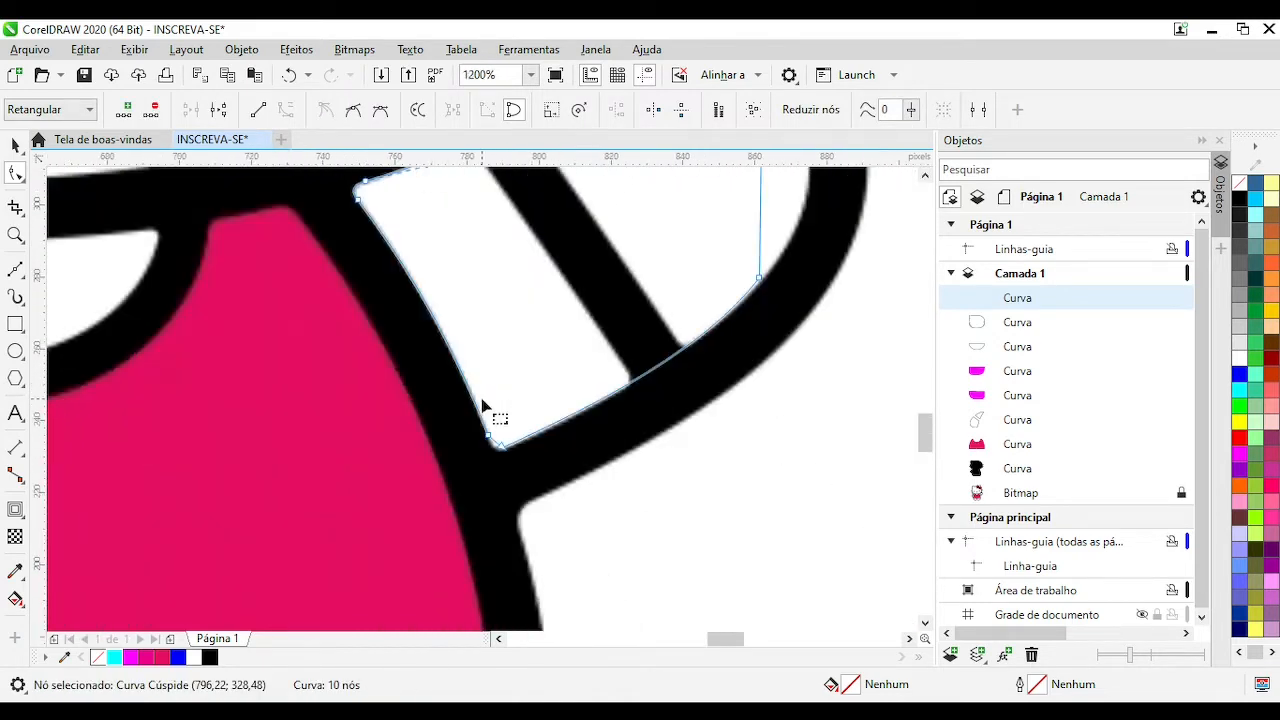
pyautogui.scroll(1, 514, 434)
pyautogui.click(425, 418)
pyautogui.scroll(1, 435, 427)
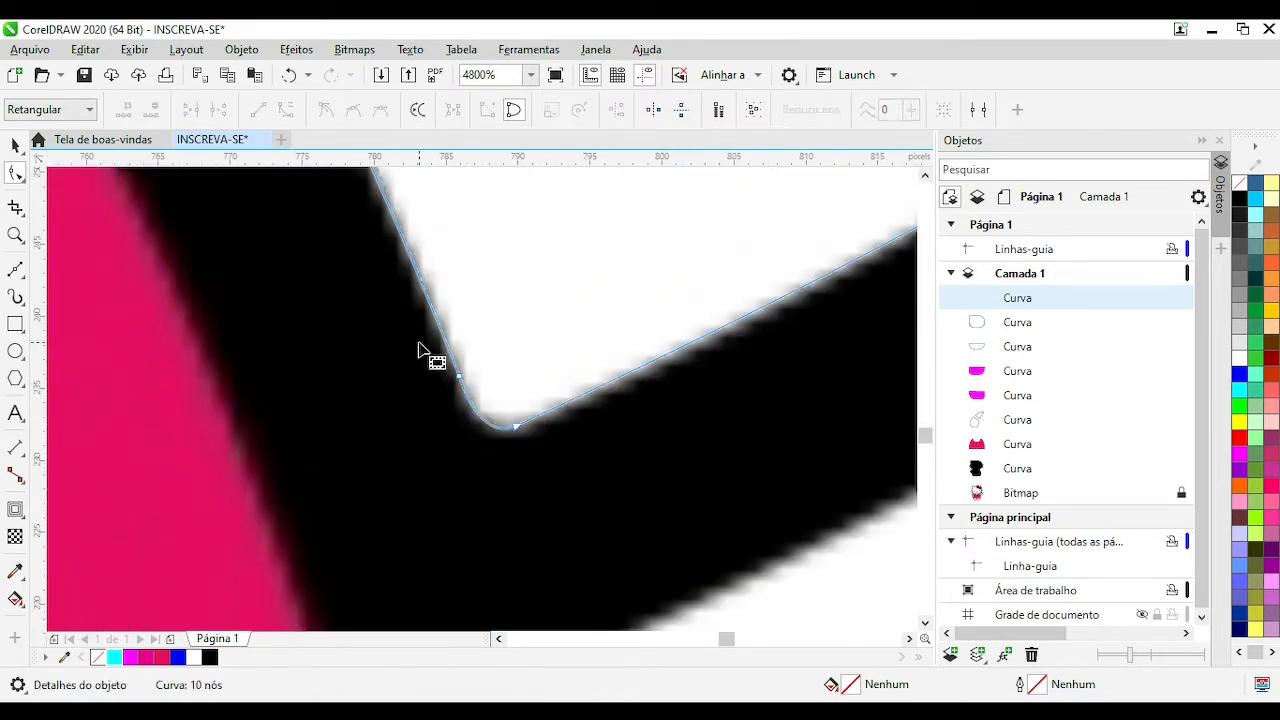
pyautogui.scroll(2, 476, 391)
# Bend the trace's straight outer edge around the hand and delete the spare node
pyautogui.scroll(-3, 447, 371)
pyautogui.scroll(2, 555, 308)
pyautogui.moveTo(433, 375); pyautogui.dragTo(477, 387)
pyautogui.scroll(-3, 503, 400)
pyautogui.scroll(2, 600, 240)
pyautogui.scroll(-1, 470, 350)
pyautogui.click(483, 500)
pyautogui.scroll(1, 488, 504)
pyautogui.scroll(-1, 477, 388)
pyautogui.scroll(1, 457, 214)
pyautogui.click(533, 355)
pyautogui.press('Delete')
# Curve the dip between thumb and hand, smooth its node, and shift the node on the hand's outer curve
pyautogui.moveTo(319, 293); pyautogui.dragTo(309, 312)
pyautogui.click(358, 300)
pyautogui.moveTo(311, 315); pyautogui.dragTo(342, 302)
pyautogui.press('s')
pyautogui.doubleClick(537, 347)
pyautogui.moveTo(537, 347); pyautogui.dragTo(549, 359)
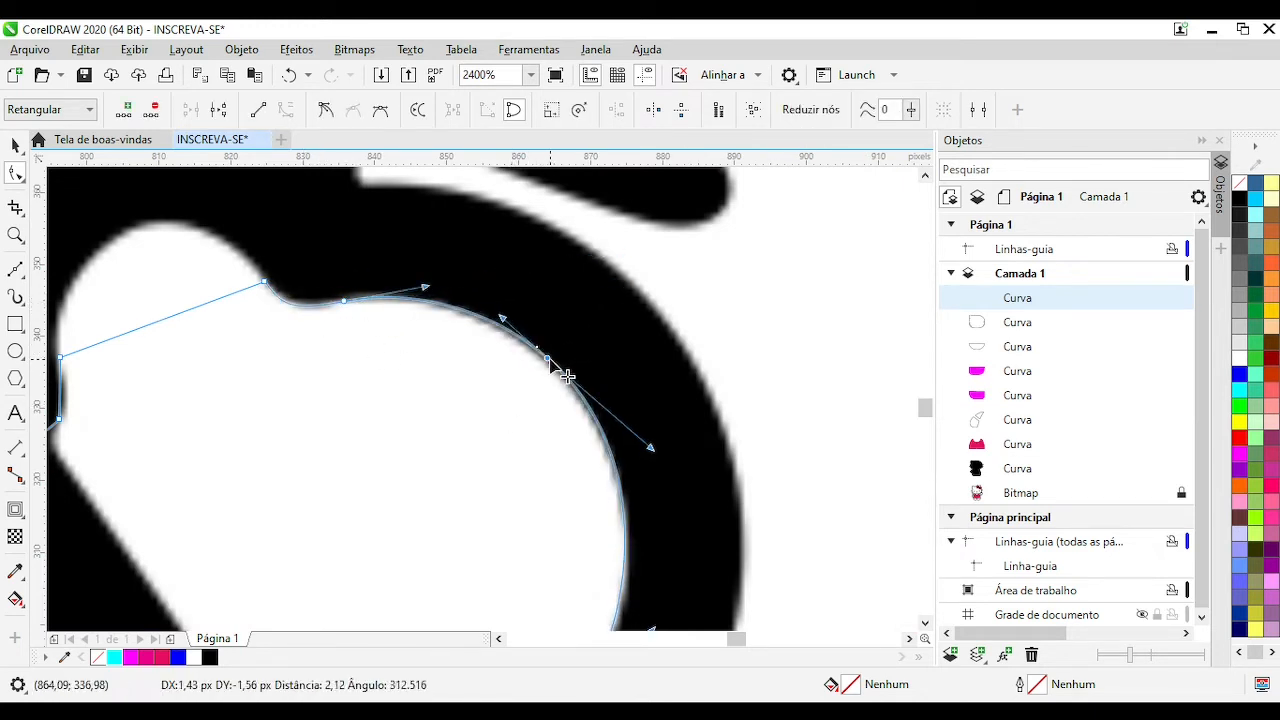
# Fine-tune the nodes and handles at the dip beside the thumb and along the hand's outer curve
pyautogui.moveTo(344, 300); pyautogui.dragTo(338, 301)
pyautogui.scroll(1, 312, 319)
pyautogui.moveTo(440, 391); pyautogui.dragTo(483, 392)
pyautogui.moveTo(683, 312); pyautogui.dragTo(651, 331)
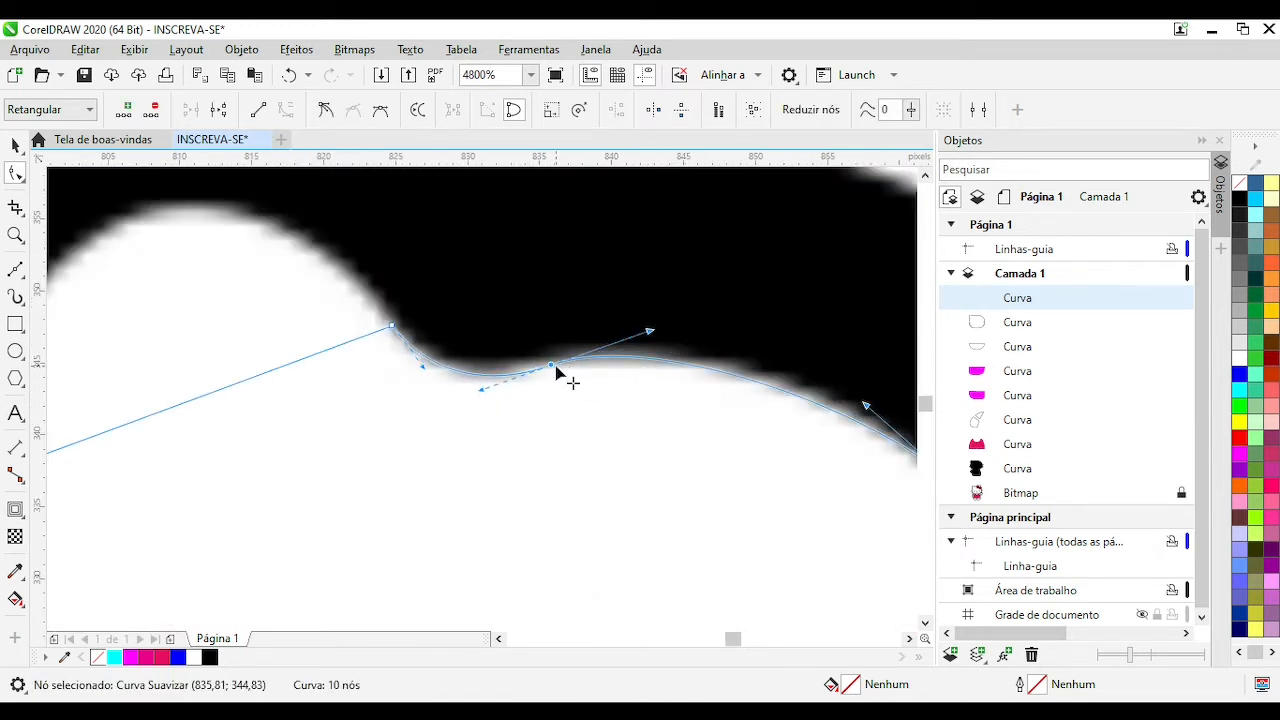
pyautogui.moveTo(543, 365); pyautogui.dragTo(544, 362)
pyautogui.scroll(-1, 867, 430)
pyautogui.press('Delete')
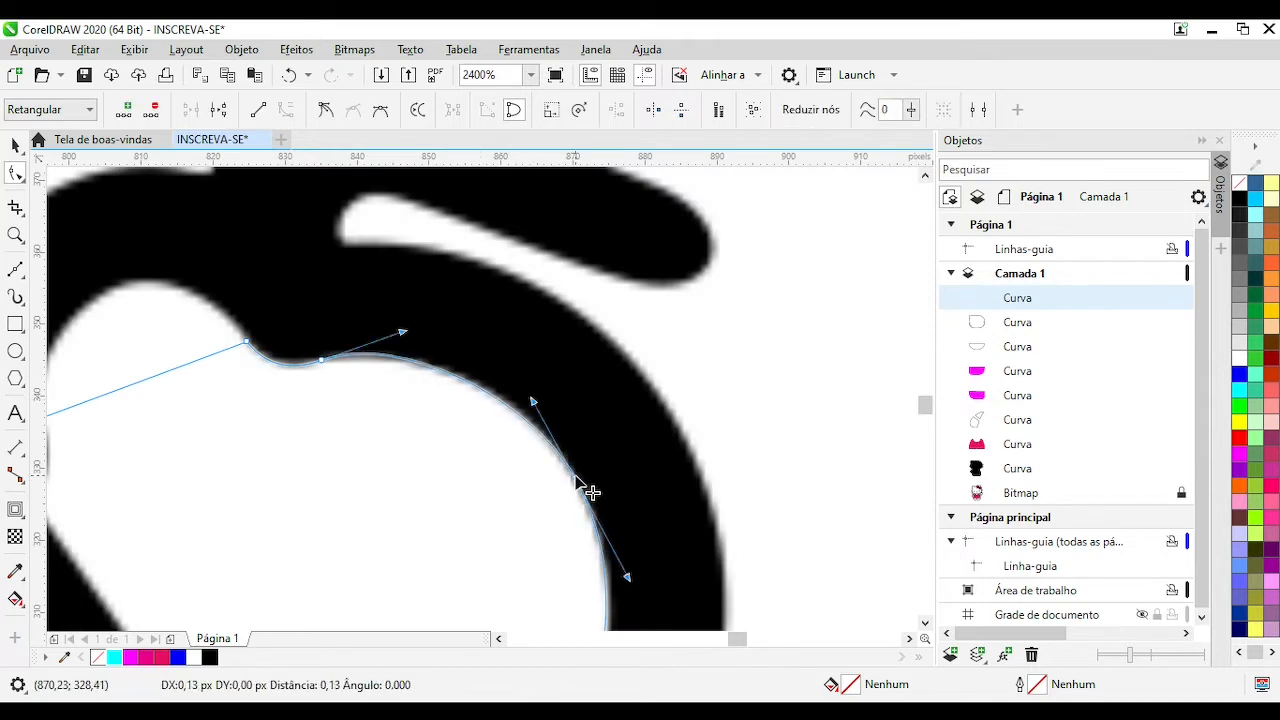
pyautogui.scroll(-2, 420, 345)
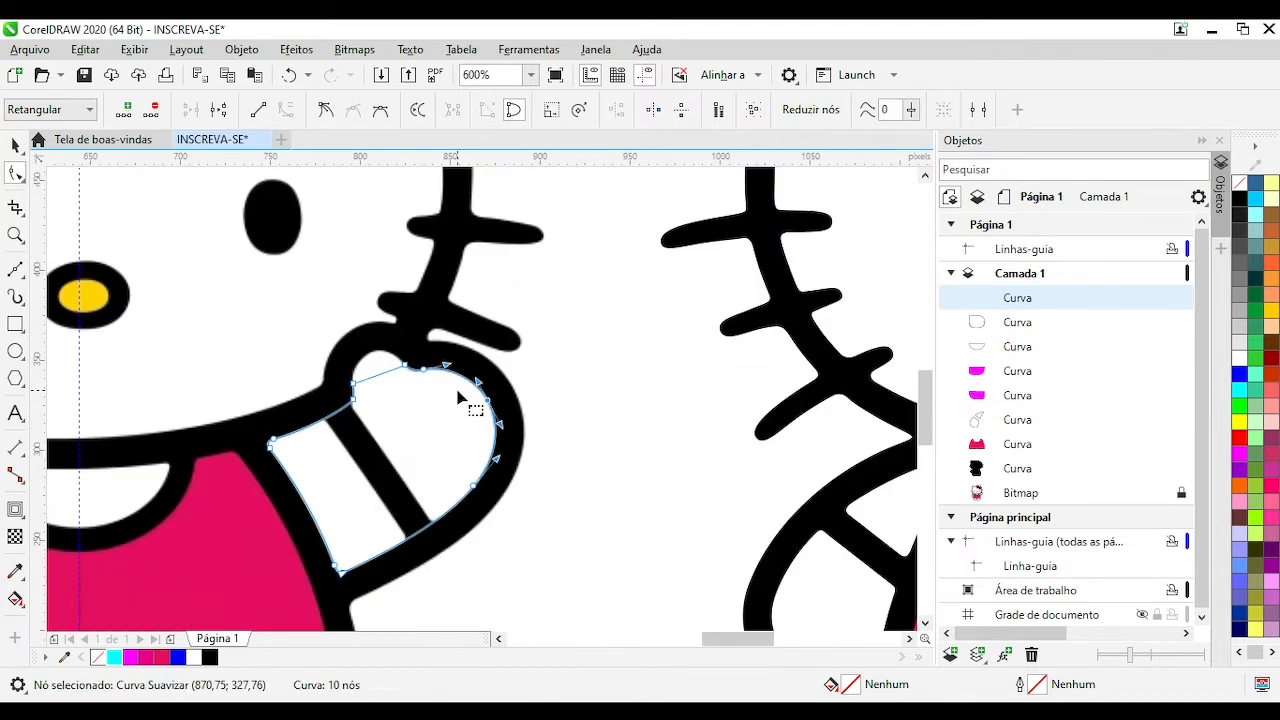
# Curve the trace around the thumb and the edge beneath it, and give the trace a cyan outline
pyautogui.scroll(2, 224, 285)
pyautogui.moveTo(277, 218); pyautogui.dragTo(275, 214)
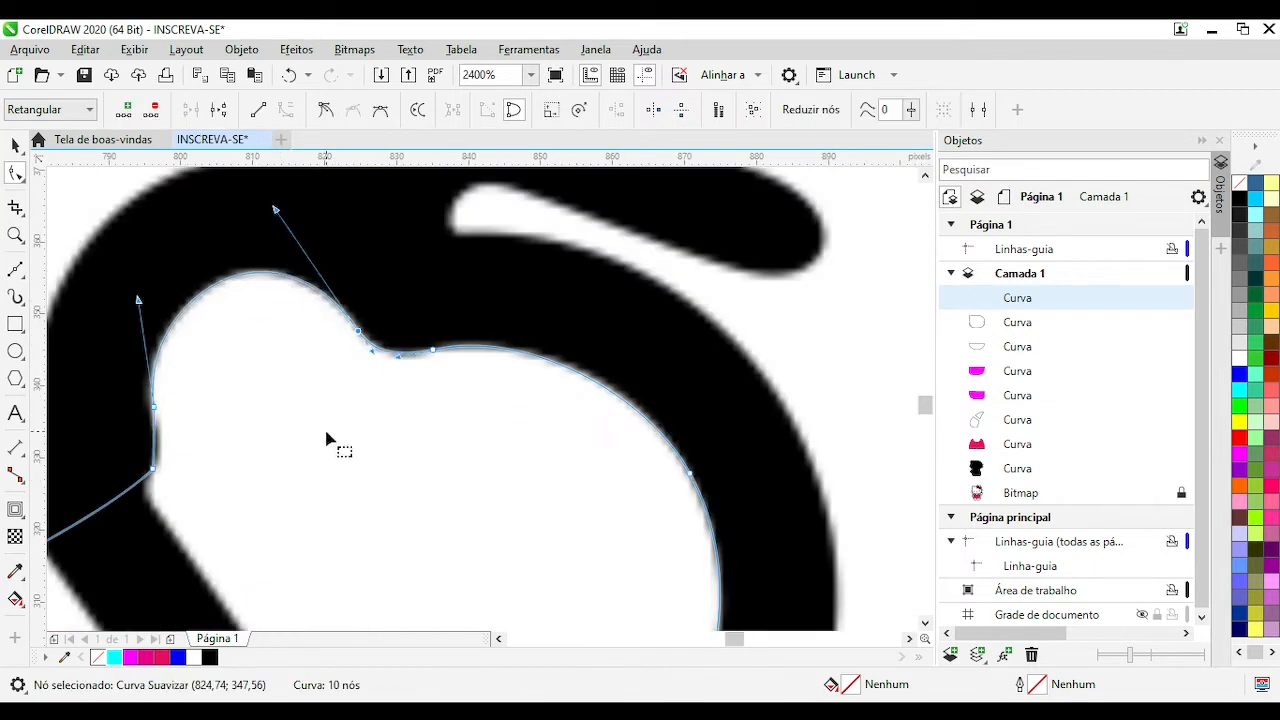
pyautogui.scroll(1, 483, 350)
pyautogui.click(481, 283)
pyautogui.scroll(-1, 512, 328)
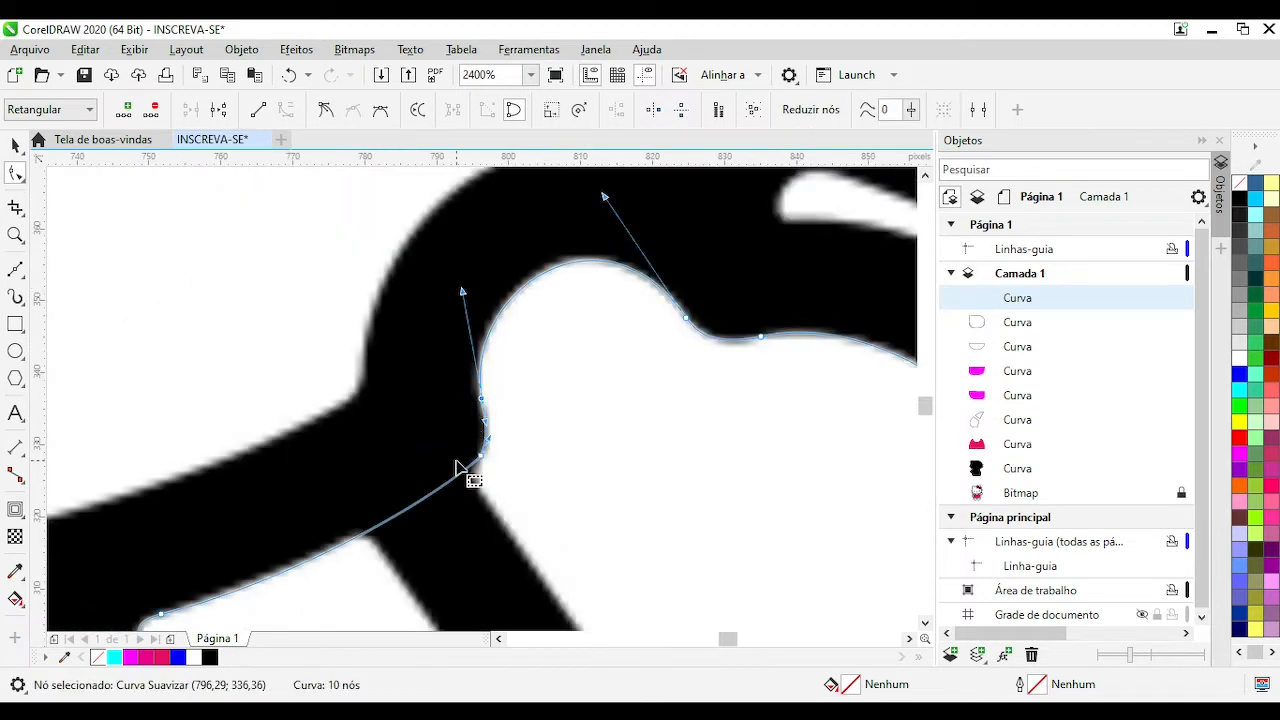
pyautogui.moveTo(462, 464); pyautogui.dragTo(544, 356)
pyautogui.click(563, 346)
pyautogui.scroll(-2, 563, 346)
pyautogui.scroll(1, 745, 476)
pyautogui.rightClick(1239, 395)
# Draw a straight line along the black band crossing the raised arm and set its outline width to 16
pyautogui.click(15, 270)
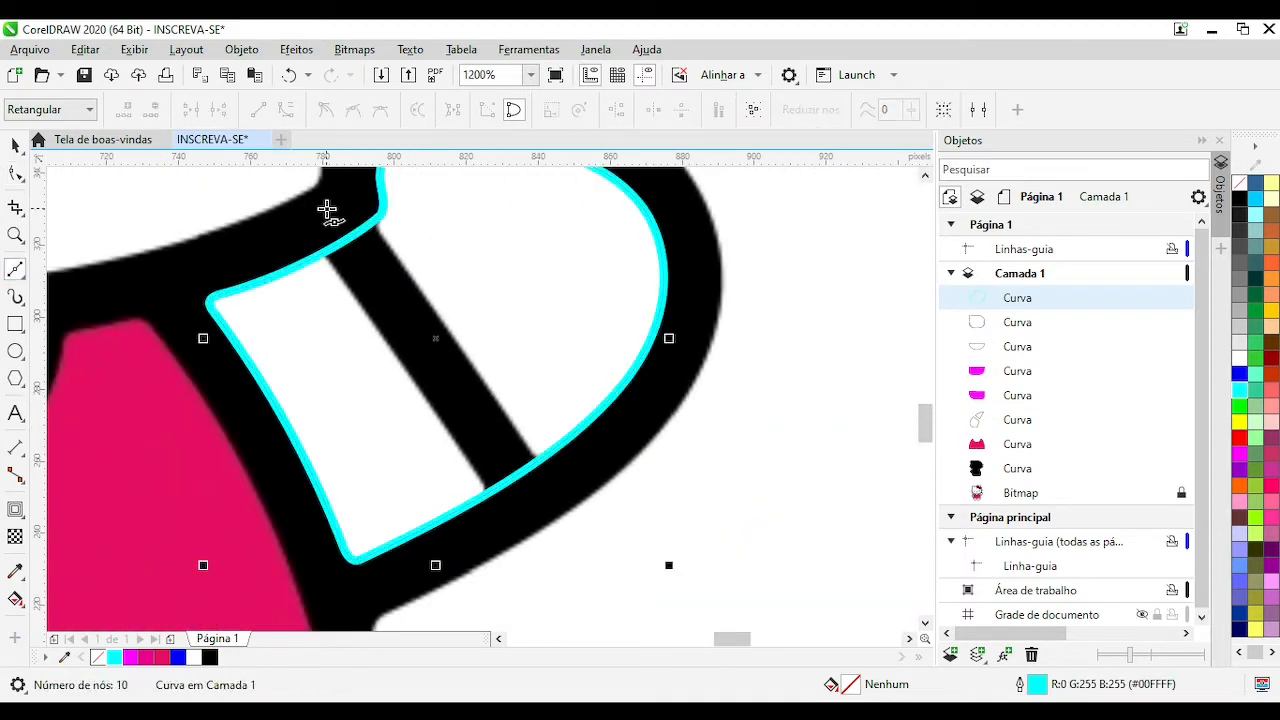
pyautogui.moveTo(320, 203); pyautogui.dragTo(551, 530)
pyautogui.click(15, 146)
pyautogui.moveTo(565, 109); pyautogui.dragTo(436, 77)
pyautogui.write('16')
pyautogui.press('Return')
pyautogui.click(15, 174)
pyautogui.moveTo(325, 208); pyautogui.dragTo(325, 205)
# Trim the thick band line out of the arm trace, delete the line and remove the arm shape's outline
pyautogui.click(15, 146)
pyautogui.keyDown('shift'); pyautogui.click(285, 270); pyautogui.keyUp('shift')
pyautogui.click(572, 110)
pyautogui.click(455, 362)
pyautogui.press('Delete')
pyautogui.click(530, 351)
pyautogui.rightClick(1239, 183)
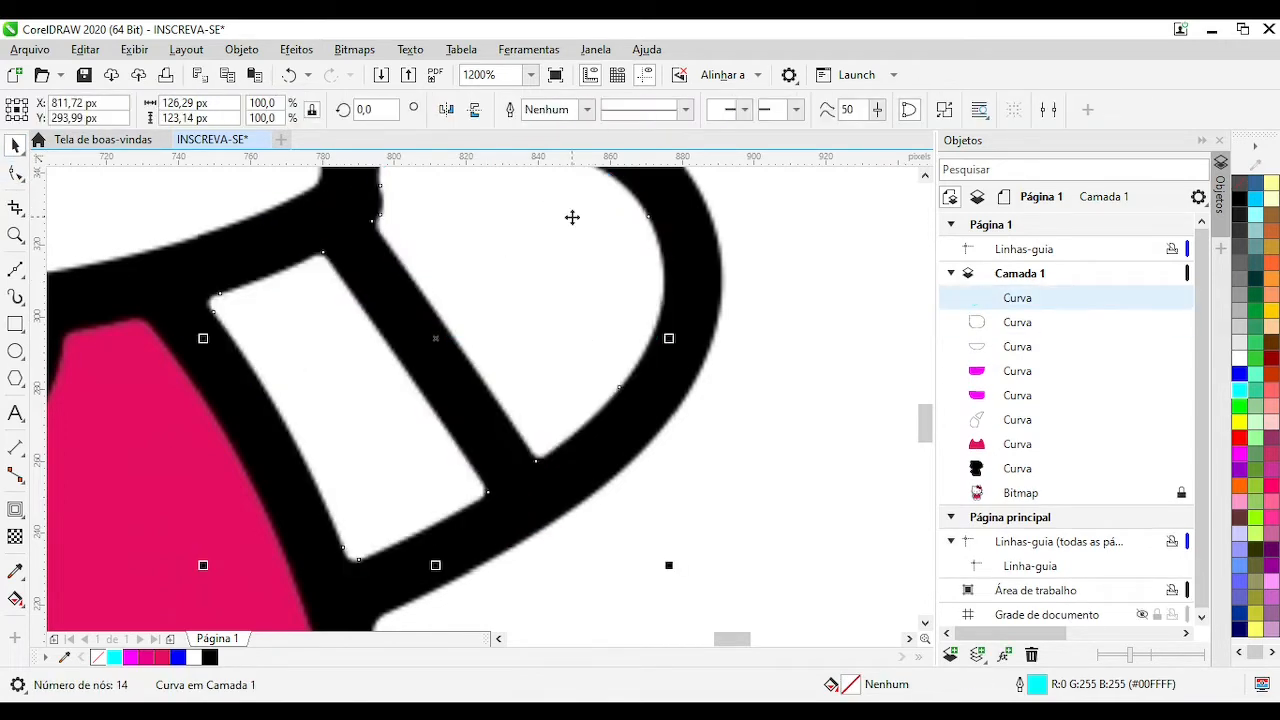
# Round the sleeve section's two corners along the black band to match the bitmap
pyautogui.click(15, 174)
pyautogui.scroll(2, 323, 240)
pyautogui.doubleClick(326, 286)
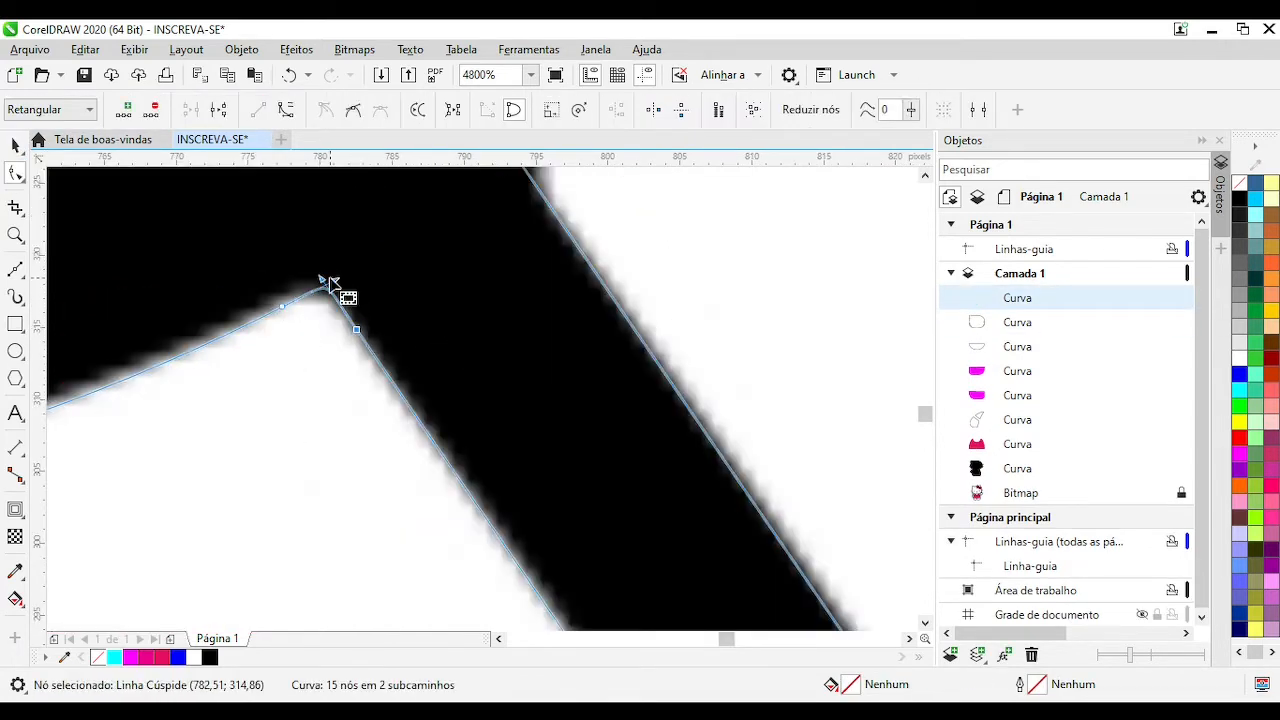
pyautogui.scroll(-2, 491, 409)
pyautogui.scroll(2, 518, 512)
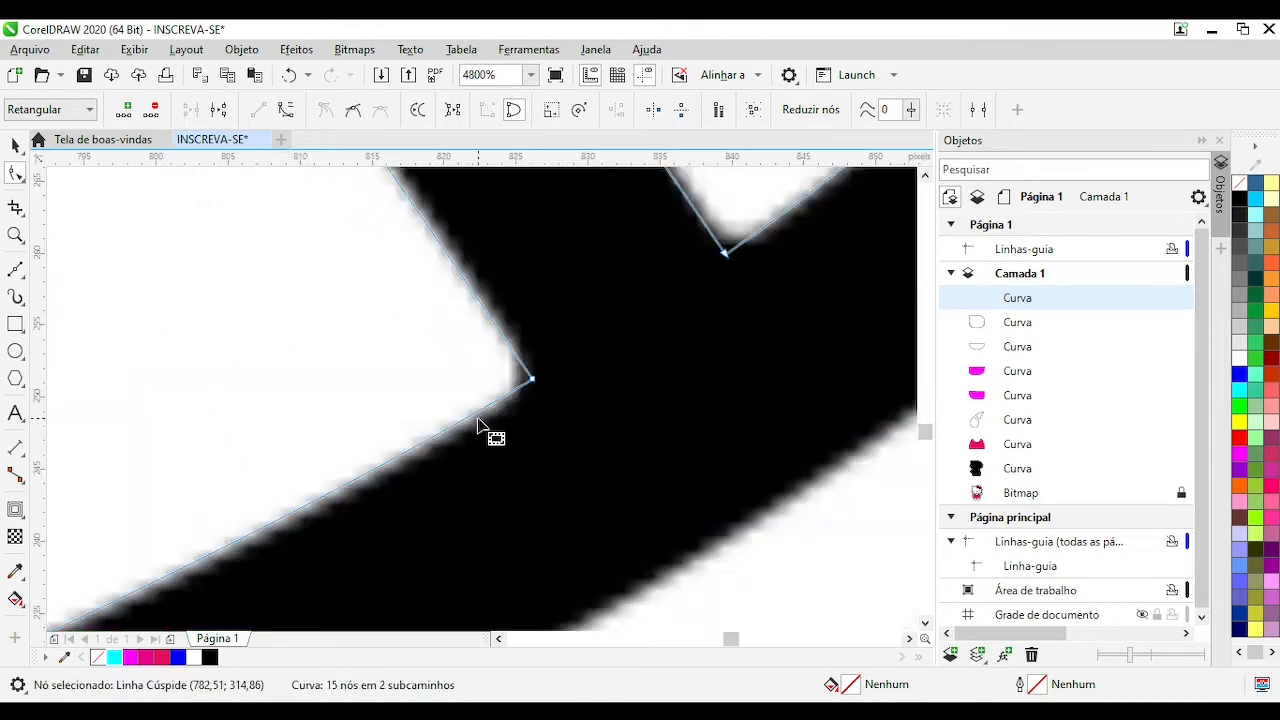
pyautogui.moveTo(494, 328); pyautogui.dragTo(491, 334)
pyautogui.doubleClick(533, 379)
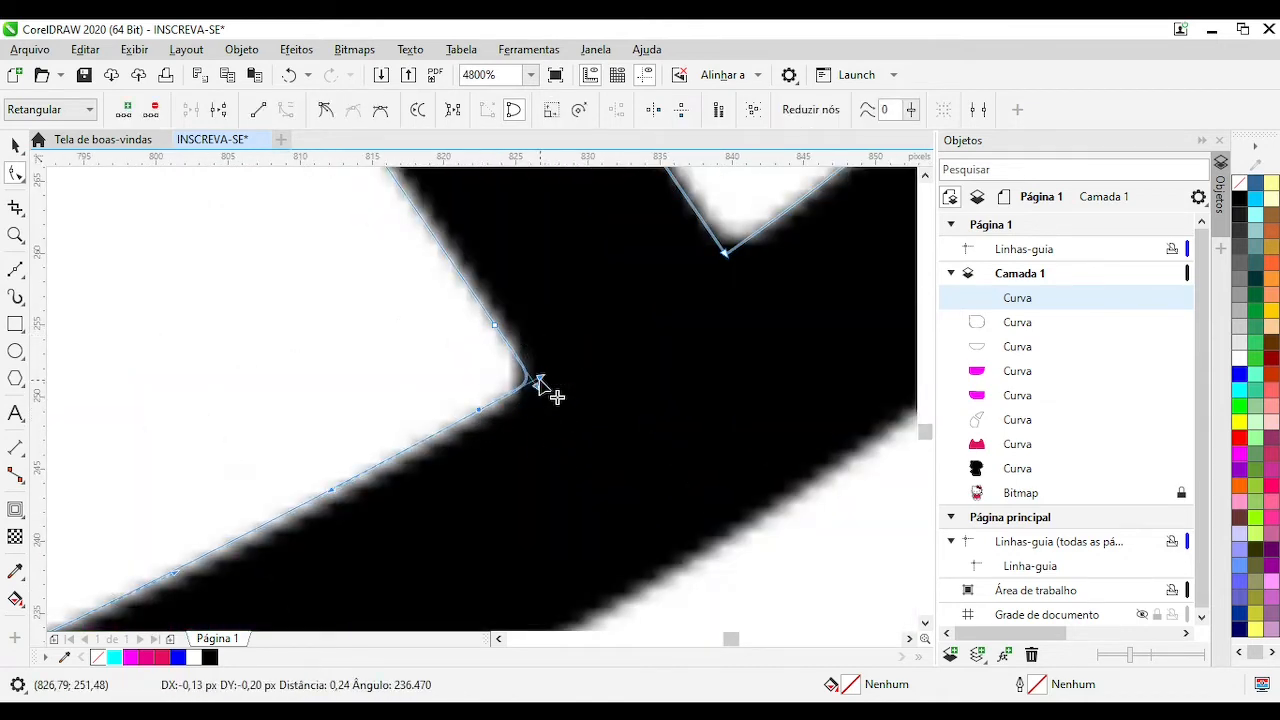
# Round the hand section's lower corner and the notch beneath the thumb, replacing the sharp nodes
pyautogui.scroll(-2, 484, 402)
pyautogui.scroll(2, 600, 305)
pyautogui.press('Delete')
pyautogui.moveTo(350, 574); pyautogui.dragTo(354, 560)
pyautogui.scroll(-3, 354, 560)
pyautogui.scroll(3, 400, 285)
pyautogui.doubleClick(494, 439)
pyautogui.doubleClick(438, 357)
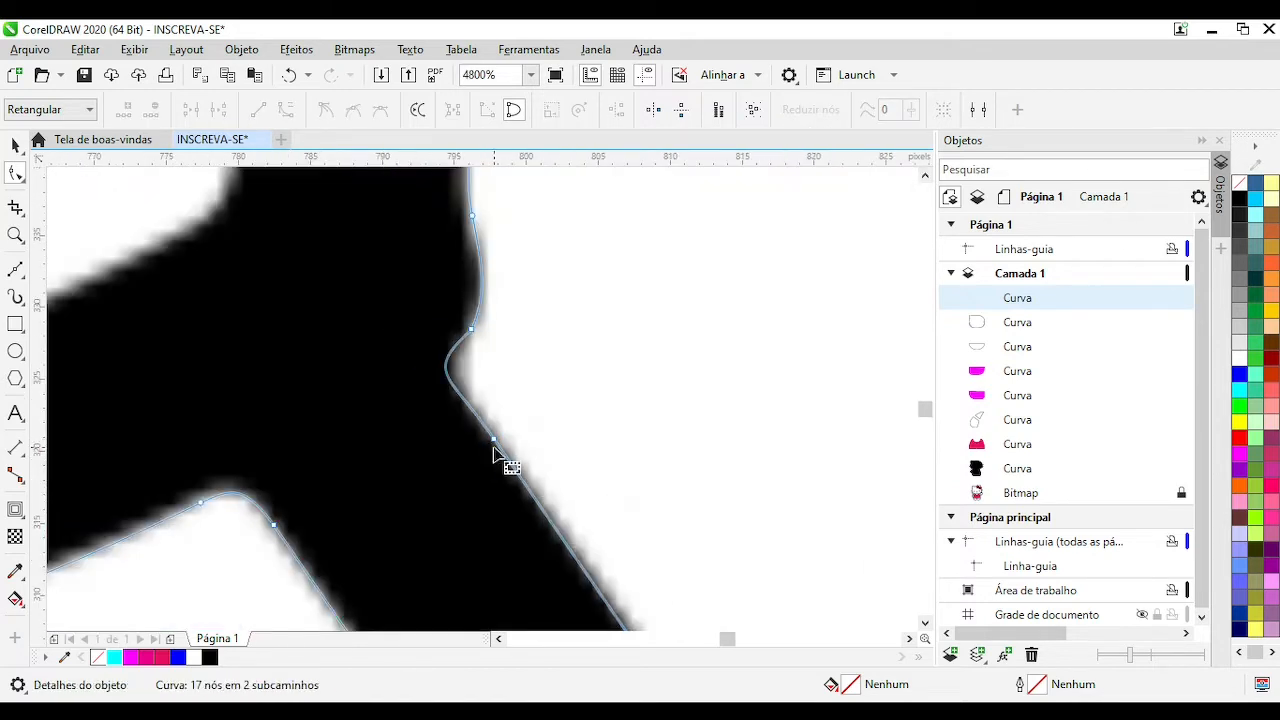
pyautogui.moveTo(451, 350); pyautogui.dragTo(454, 372)
# Fill the raised arm with cyan, add an outside contour around it and break the contour apart
pyautogui.scroll(-5, 560, 418)
pyautogui.press('space')
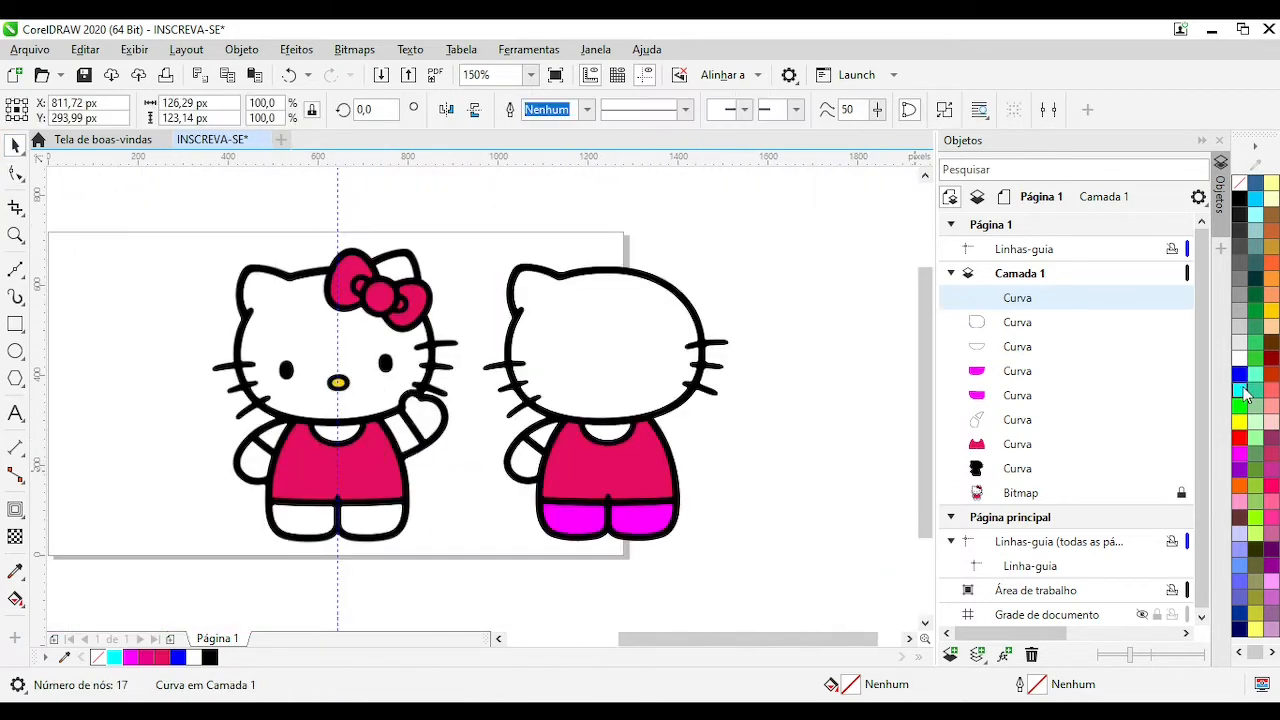
pyautogui.click(1243, 388)
pyautogui.scroll(1, 250, 421)
pyautogui.click(15, 510)
pyautogui.click(489, 110)
pyautogui.scroll(1, 682, 447)
pyautogui.press('space')
pyautogui.hotkey('ctrl', 'k')
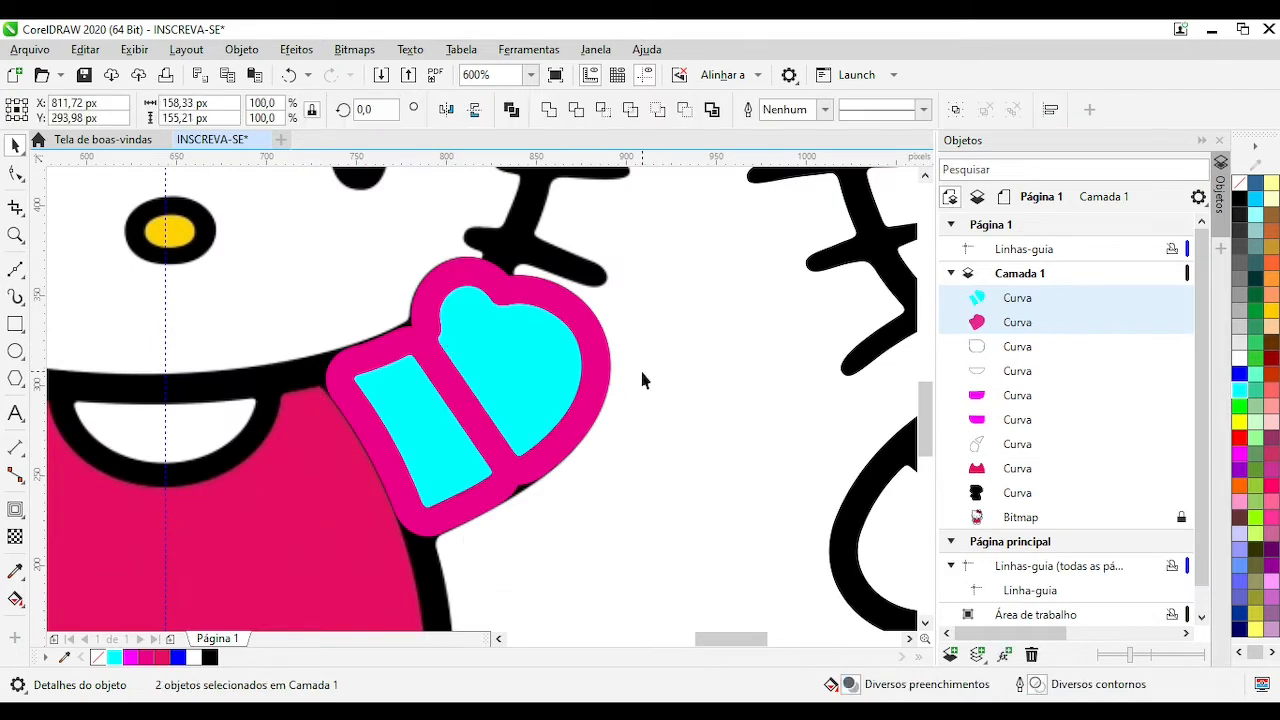
# Move the cyan arm onto the copy beside the bitmap and delete the magenta contour's spare nodes along its lower edge
pyautogui.scroll(-2, 642, 379)
pyautogui.click(398, 390)
pyautogui.scroll(2, 398, 391)
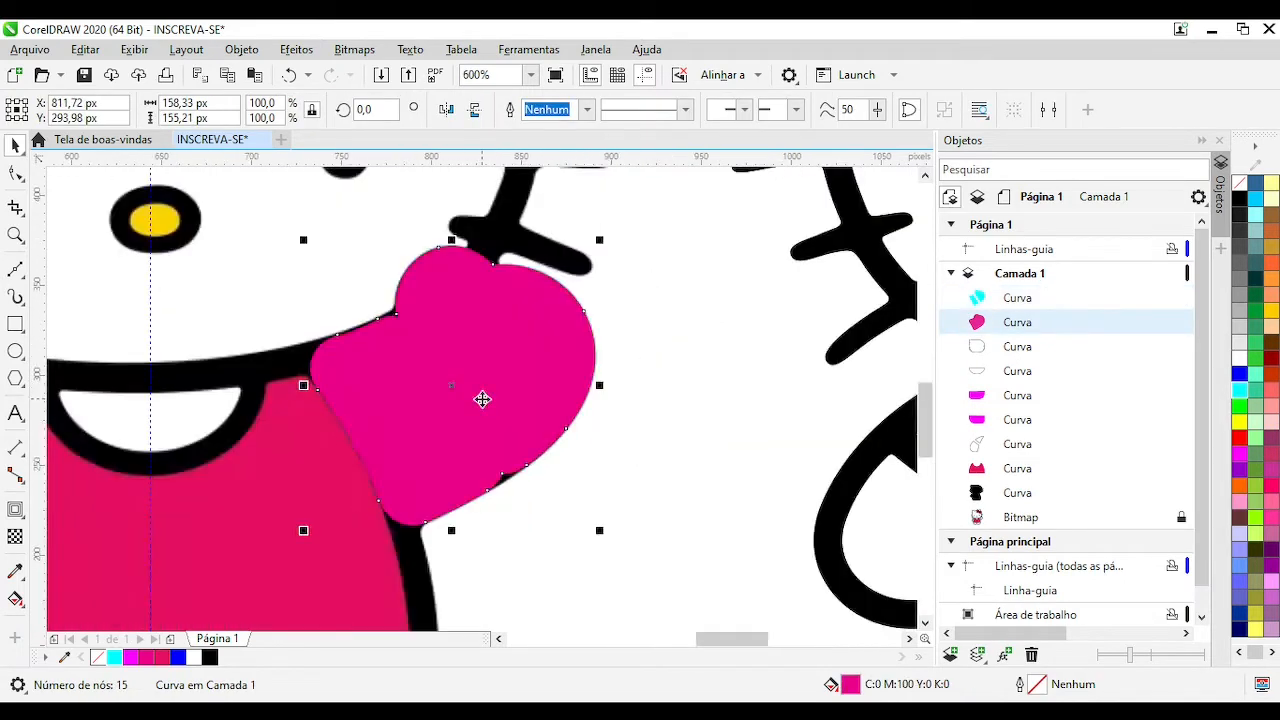
pyautogui.press('F10')
pyautogui.scroll(1, 663, 537)
pyautogui.moveTo(306, 383); pyautogui.dragTo(363, 429)
pyautogui.press('Delete')
pyautogui.scroll(-2, 481, 475)
pyautogui.scroll(2, 476, 348)
pyautogui.hotkey('shift', 'F9')
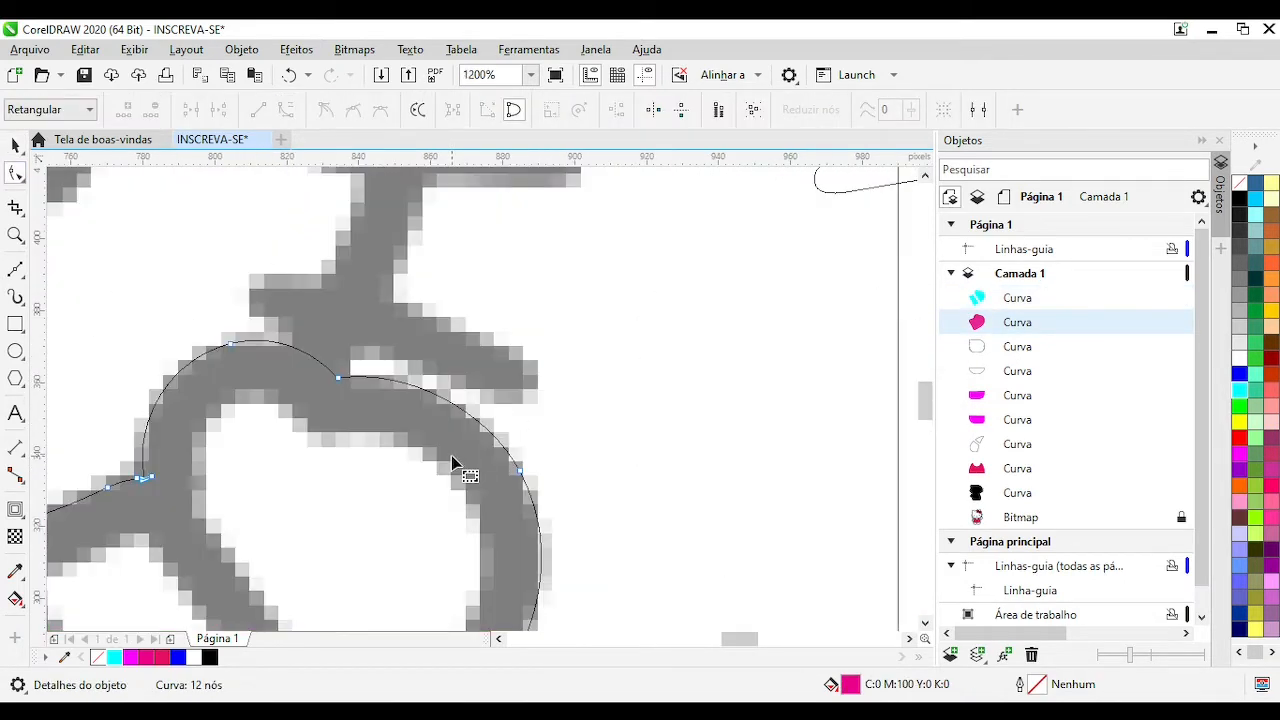
pyautogui.hotkey('shift', 'F9')
# Place the magenta arm contour on the copy, trim the white face with it, and return the contour to the bitmap
pyautogui.scroll(-2, 500, 392)
pyautogui.click(15, 146)
pyautogui.scroll(-1, 331, 460)
pyautogui.scroll(1, 620, 430)
pyautogui.press('Right')
pyautogui.keyDown('shift'); pyautogui.click(611, 367); pyautogui.keyUp('shift')
pyautogui.click(580, 112)
pyautogui.click(764, 434)
pyautogui.press('Left')
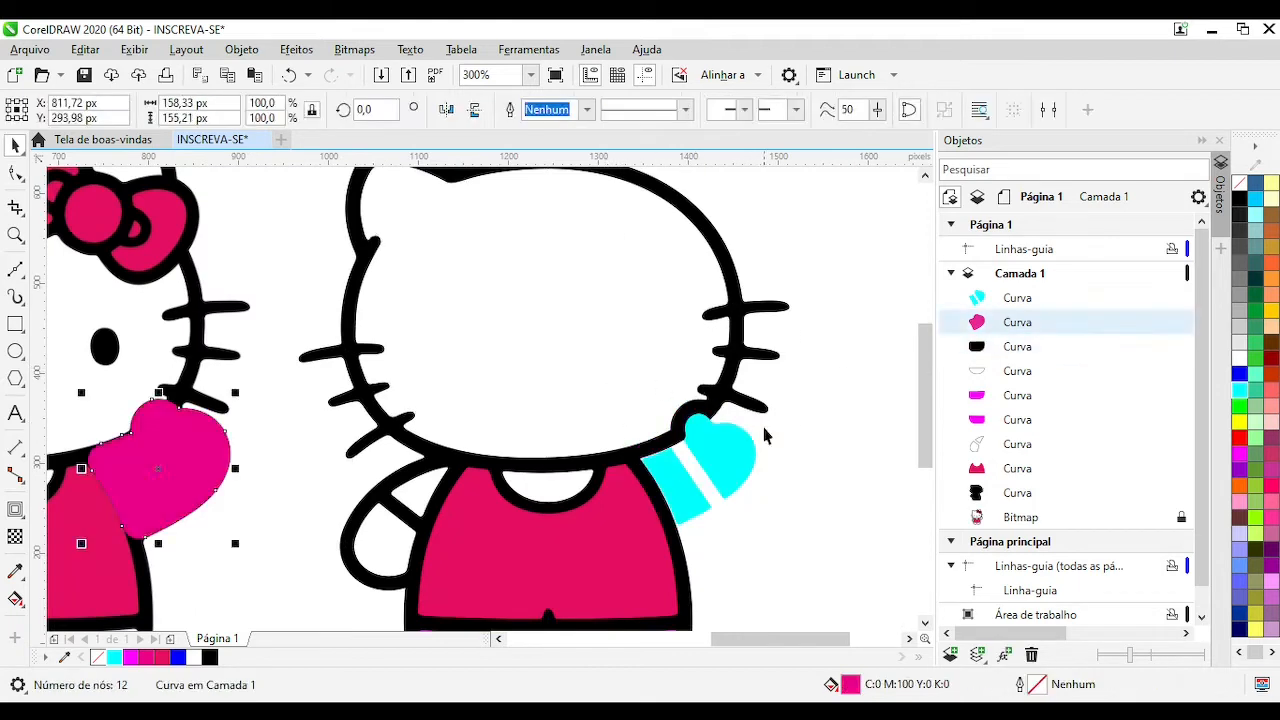
# Fill the cyan arm with white, move its magenta contour back behind it and weld the contour to the black silhouette
pyautogui.click(742, 450)
pyautogui.click(1240, 358)
pyautogui.click(198, 473)
pyautogui.press('Right')
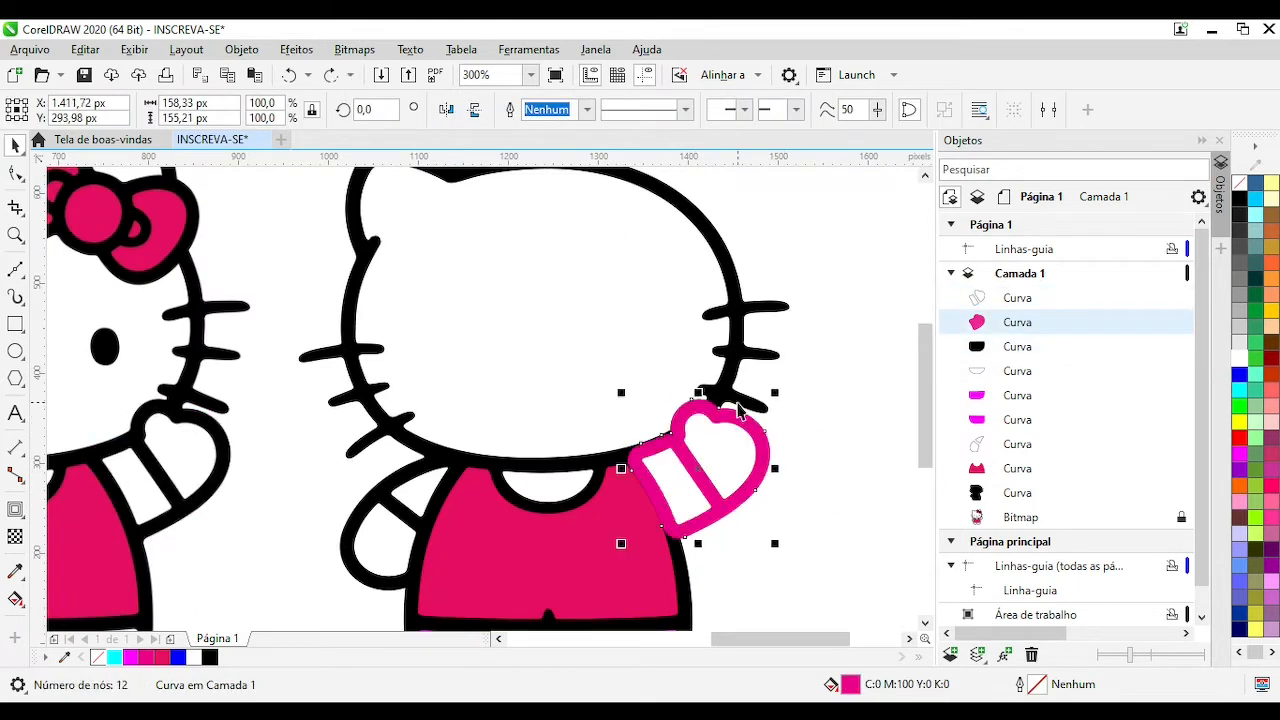
pyautogui.keyDown('shift'); pyautogui.click(738, 403); pyautogui.keyUp('shift')
pyautogui.click(549, 110)
pyautogui.press('Escape')
# Fill both magenta feet of the copy with white
pyautogui.scroll(-1, 750, 436)
pyautogui.moveTo(568, 559); pyautogui.dragTo(230, 214)
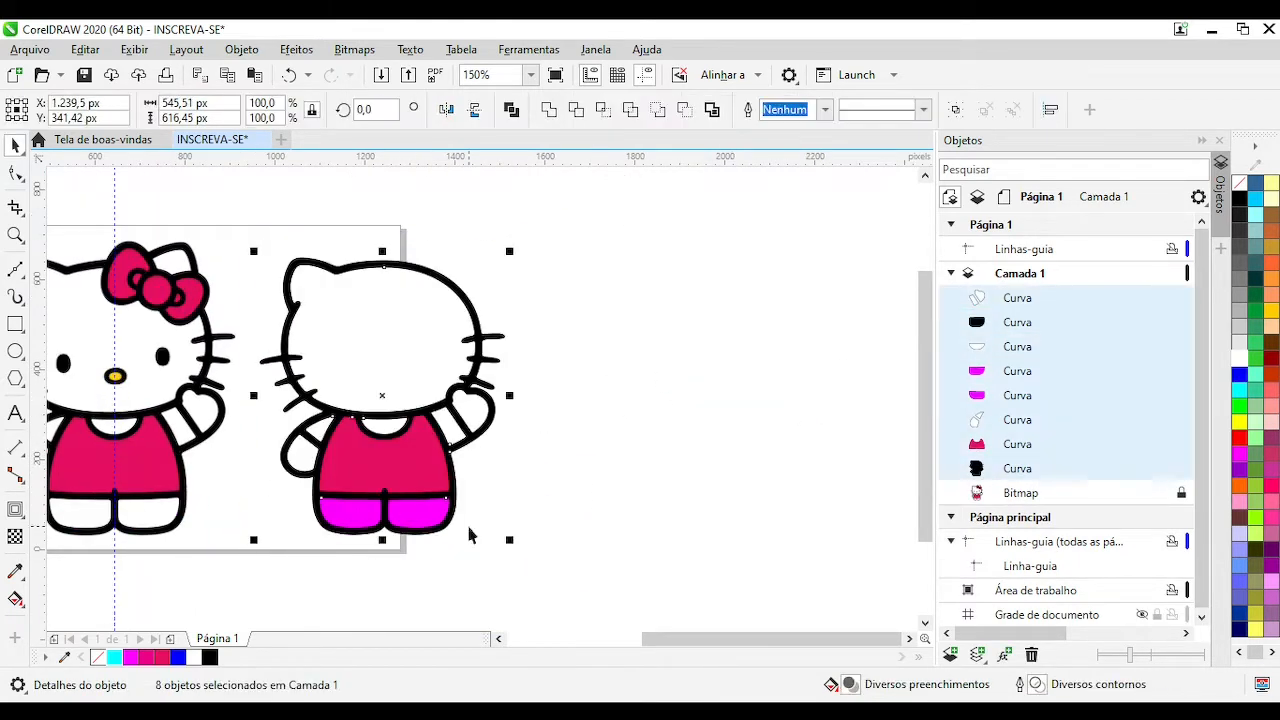
pyautogui.click(355, 514)
pyautogui.keyDown('shift'); pyautogui.click(424, 516); pyautogui.keyUp('shift')
pyautogui.click(1240, 358)
pyautogui.click(610, 472)
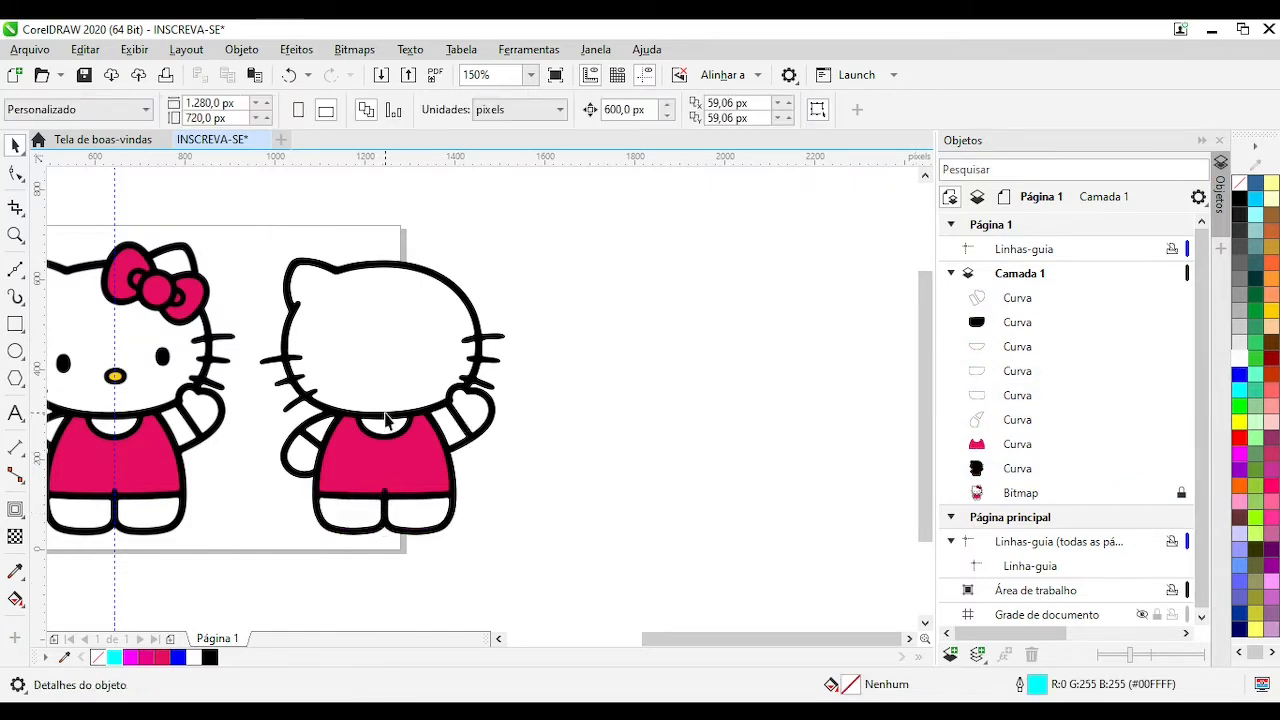
# Place the black silhouette over the bitmap and replace the sharp node between the lowest whisker and raised arm with a rounded notch
pyautogui.moveTo(133, 378); pyautogui.dragTo(397, 390)
pyautogui.hotkey('ctrl', 'z')
pyautogui.click(468, 397)
pyautogui.scroll(4, 466, 398)
pyautogui.hotkey('shift', 'F9')
pyautogui.press('F10')
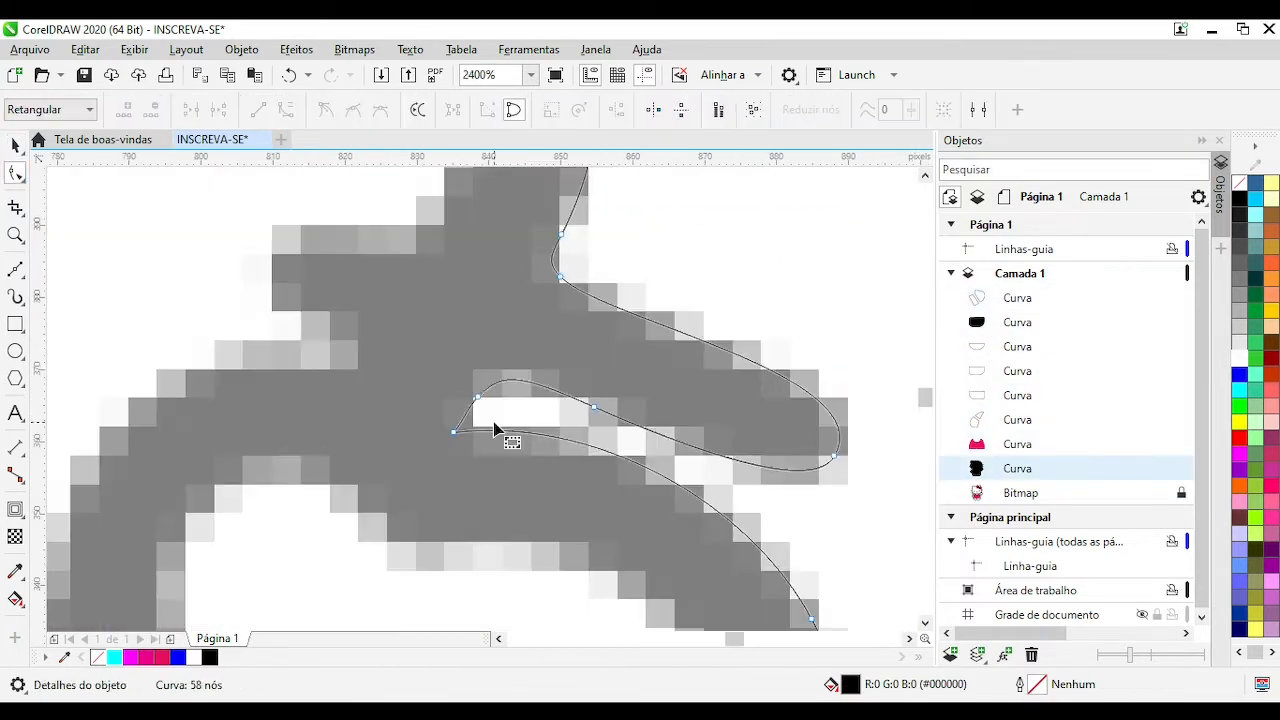
pyautogui.doubleClick(490, 430)
pyautogui.doubleClick(453, 431)
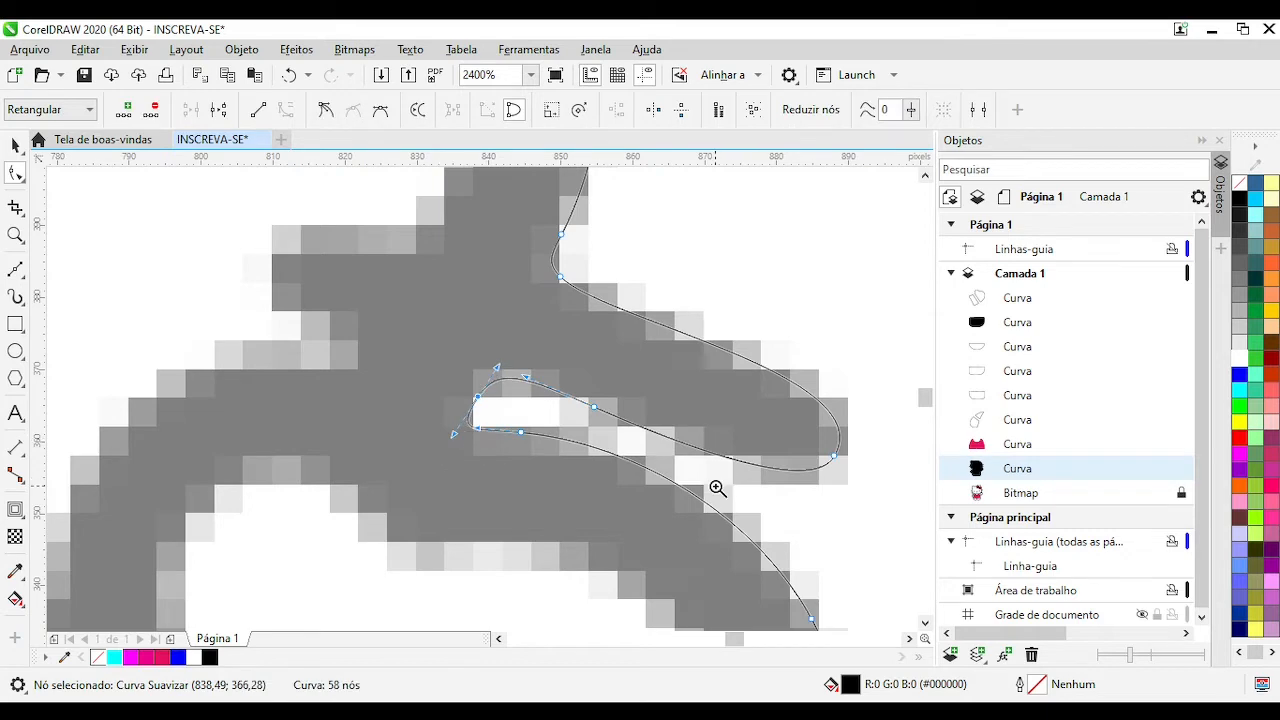
# Replace the sharp corner of the black silhouette between the left arm and the body with a rounded one, adding nodes and deleting the corner node
pyautogui.scroll(-4, 717, 488)
pyautogui.scroll(-1, 306, 464)
pyautogui.click(357, 277)
pyautogui.scroll(5, 484, 398)
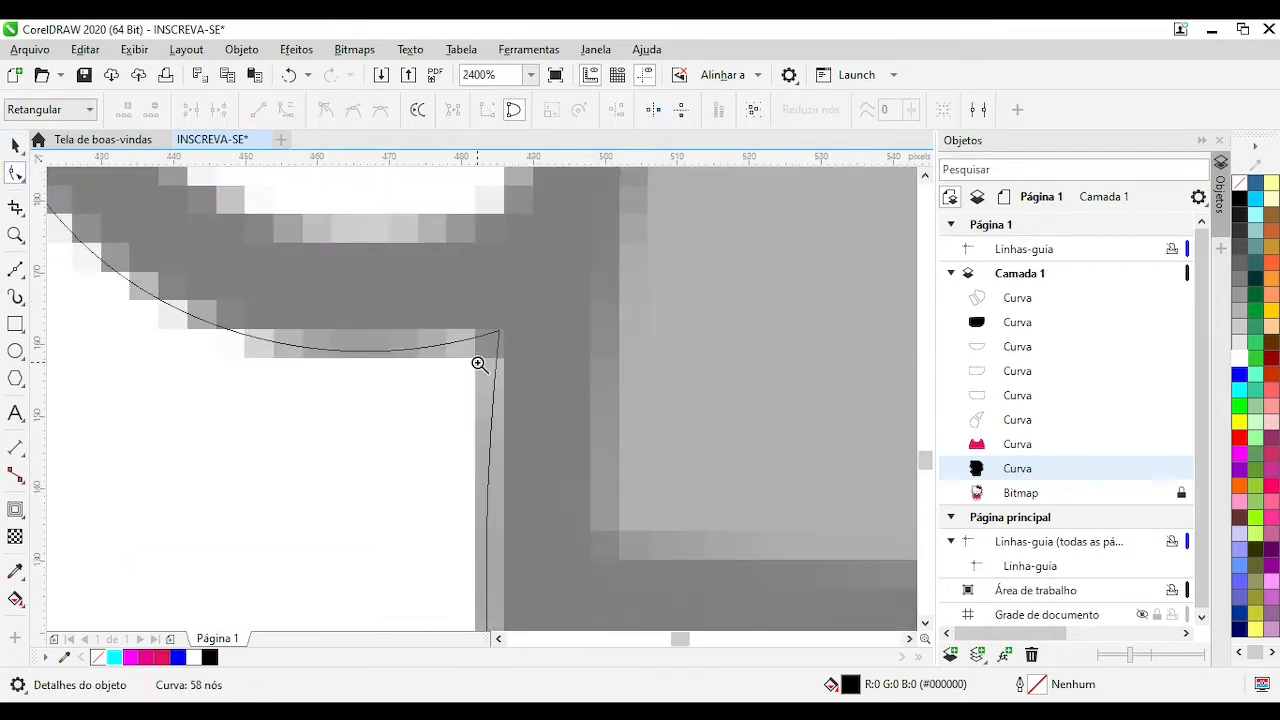
pyautogui.click(15, 146)
pyautogui.click(15, 172)
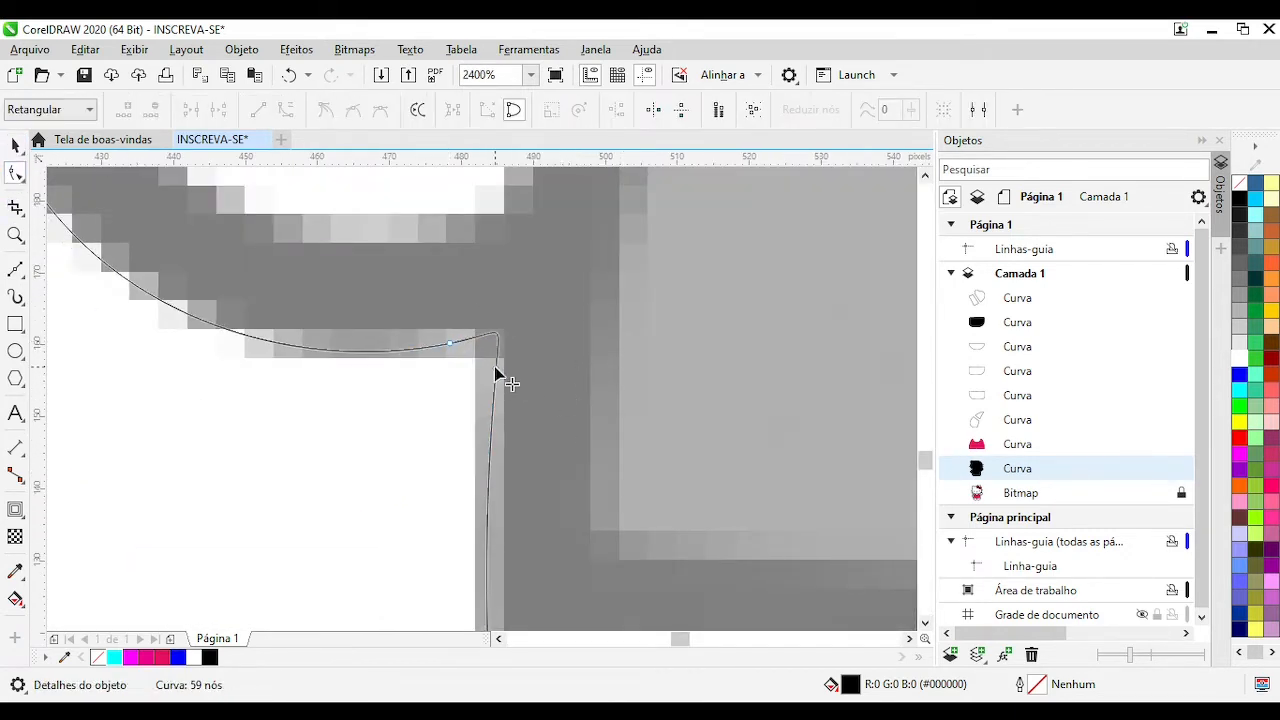
pyautogui.scroll(-1, 494, 366)
pyautogui.moveTo(455, 384); pyautogui.dragTo(468, 462)
pyautogui.scroll(1, 468, 462)
pyautogui.press('Delete')
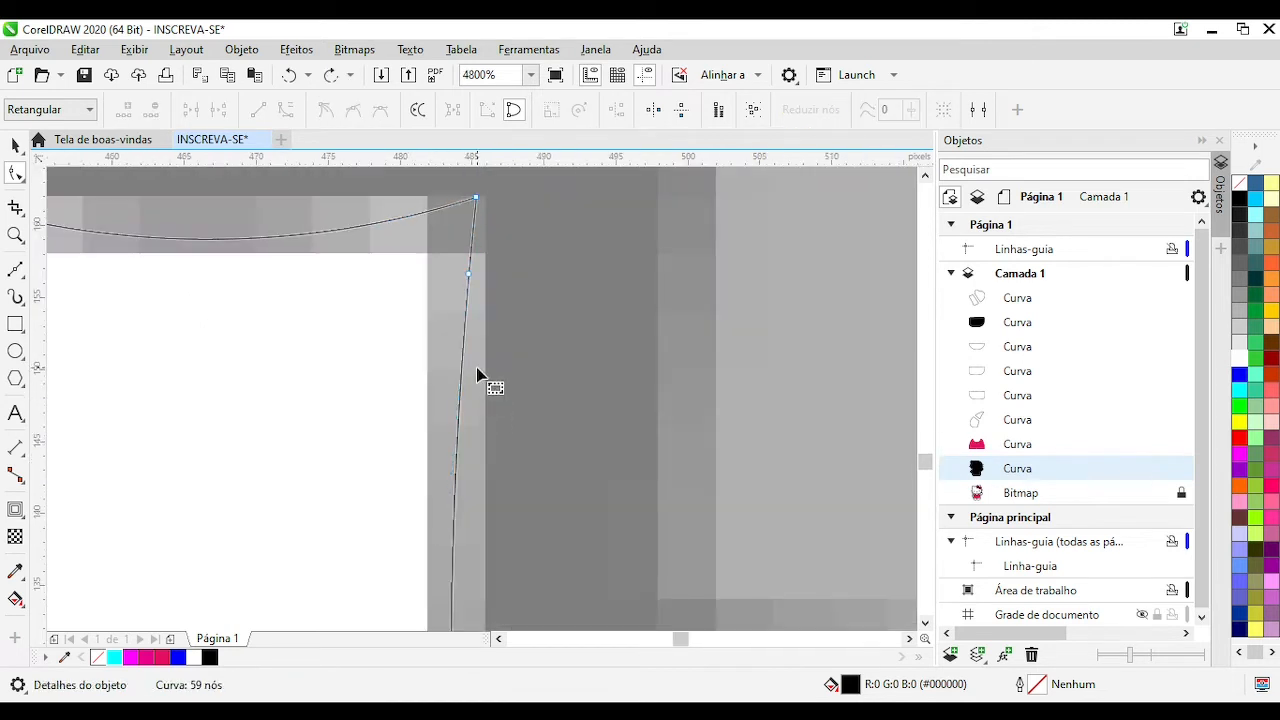
pyautogui.scroll(1, 486, 380)
pyautogui.doubleClick(478, 365)
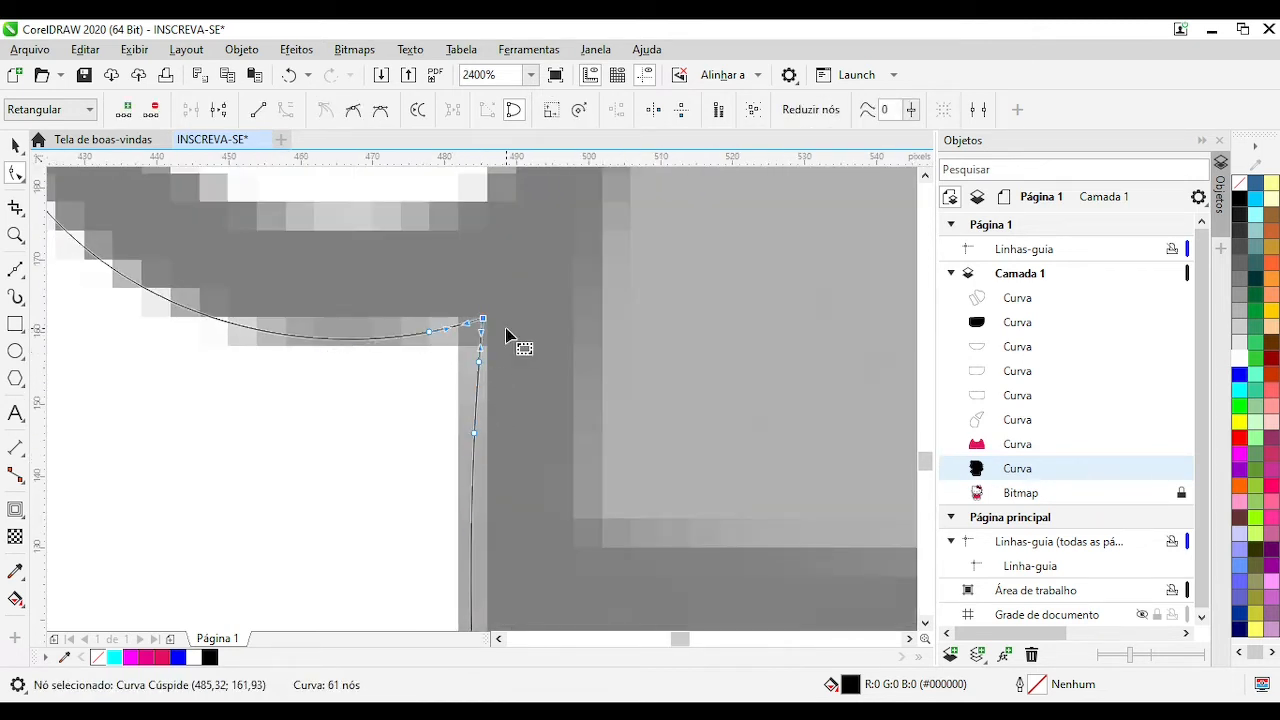
pyautogui.moveTo(496, 349); pyautogui.dragTo(451, 336)
pyautogui.press('Delete')
# Round the silhouette's sharp corner between the raised right arm and the body by replacing its corner node
pyautogui.scroll(-1, 481, 398)
pyautogui.scroll(-3, 481, 398)
pyautogui.scroll(4, 509, 414)
pyautogui.scroll(-1, 451, 336)
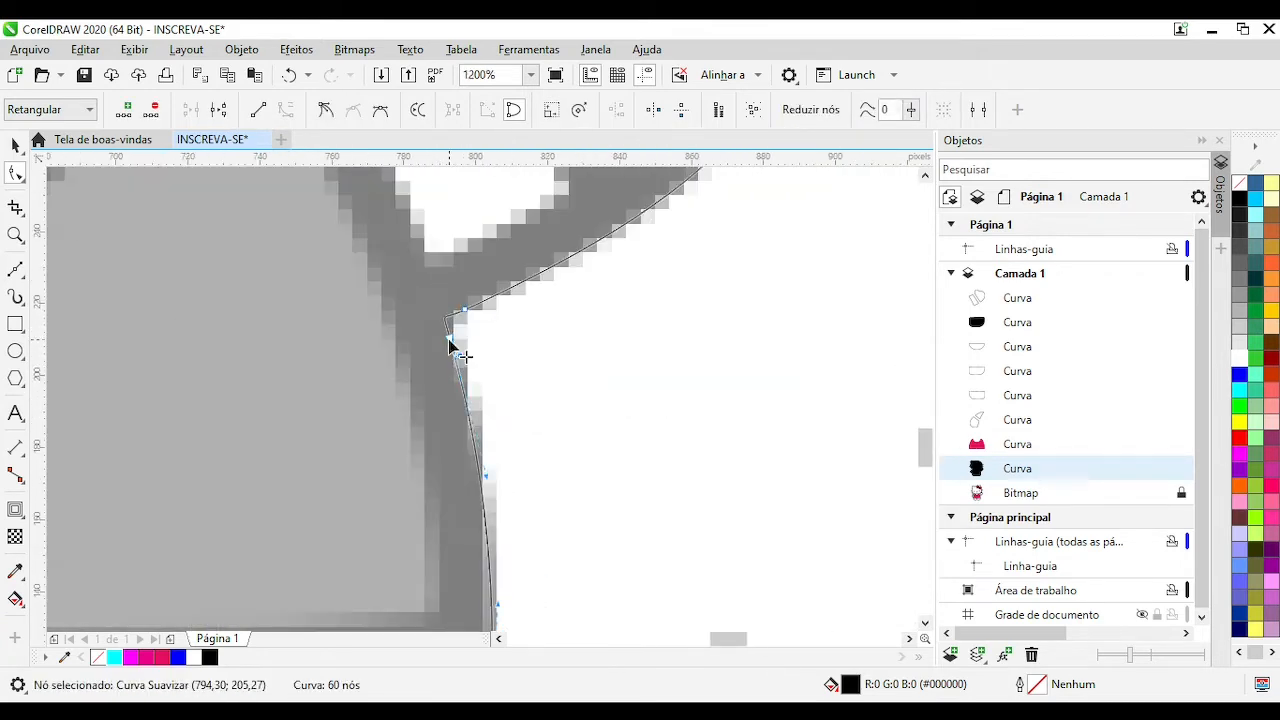
pyautogui.scroll(1, 451, 347)
pyautogui.scroll(-1, 470, 398)
pyautogui.press('Delete')
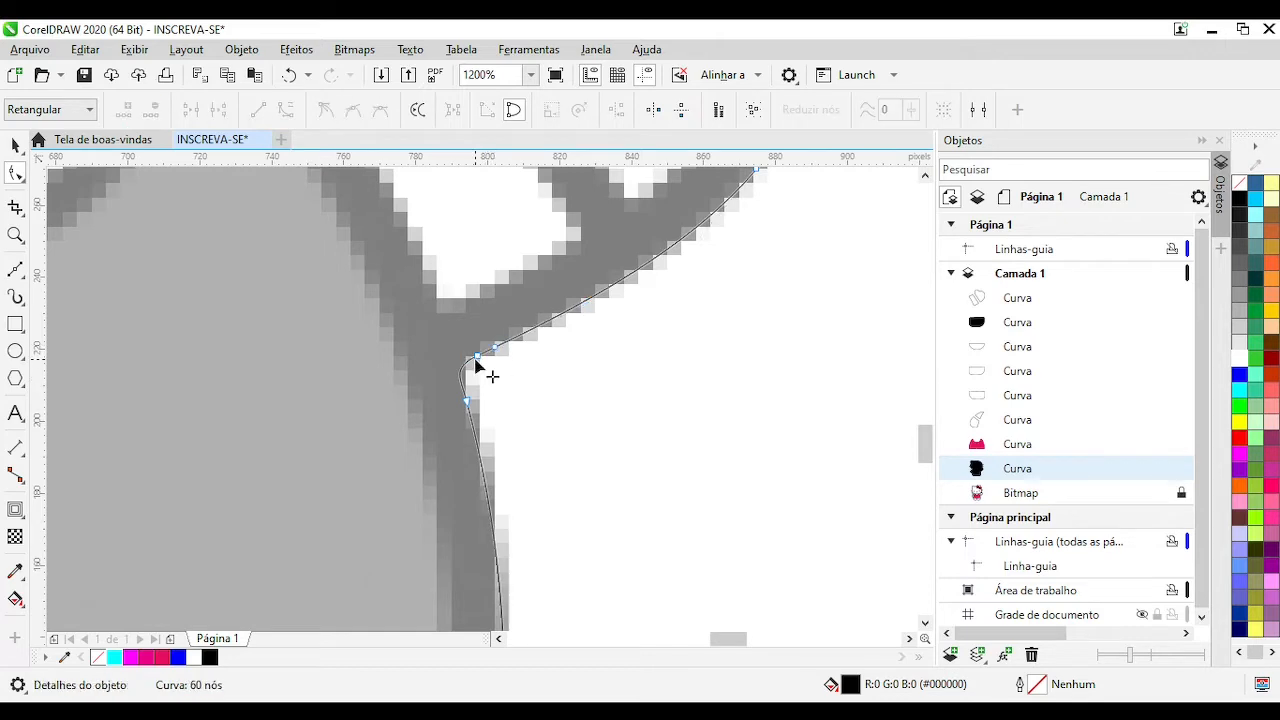
pyautogui.click(476, 355)
pyautogui.press('Delete')
pyautogui.scroll(-3, 477, 366)
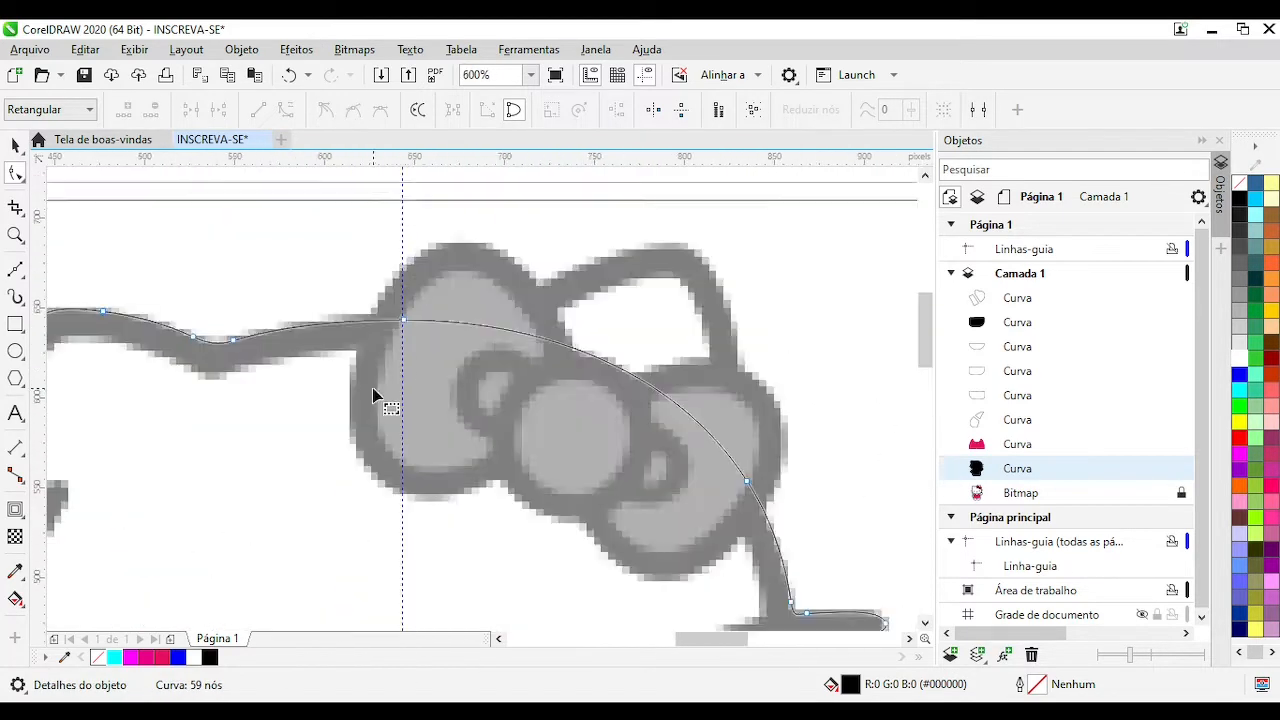
# Round the silhouette's pointed notch between the two feet at the vertical guideline and finish editing its nodes
pyautogui.scroll(-4, 511, 374)
pyautogui.scroll(5, 594, 460)
pyautogui.moveTo(463, 434)
pyautogui.mouseDown()
pyautogui.moveTo(456, 306)
pyautogui.moveTo(461, 412)
pyautogui.mouseUp()
pyautogui.scroll(1, 550, 383)
pyautogui.scroll(-1, 484, 395)
pyautogui.scroll(1, 480, 397)
pyautogui.click(480, 397)
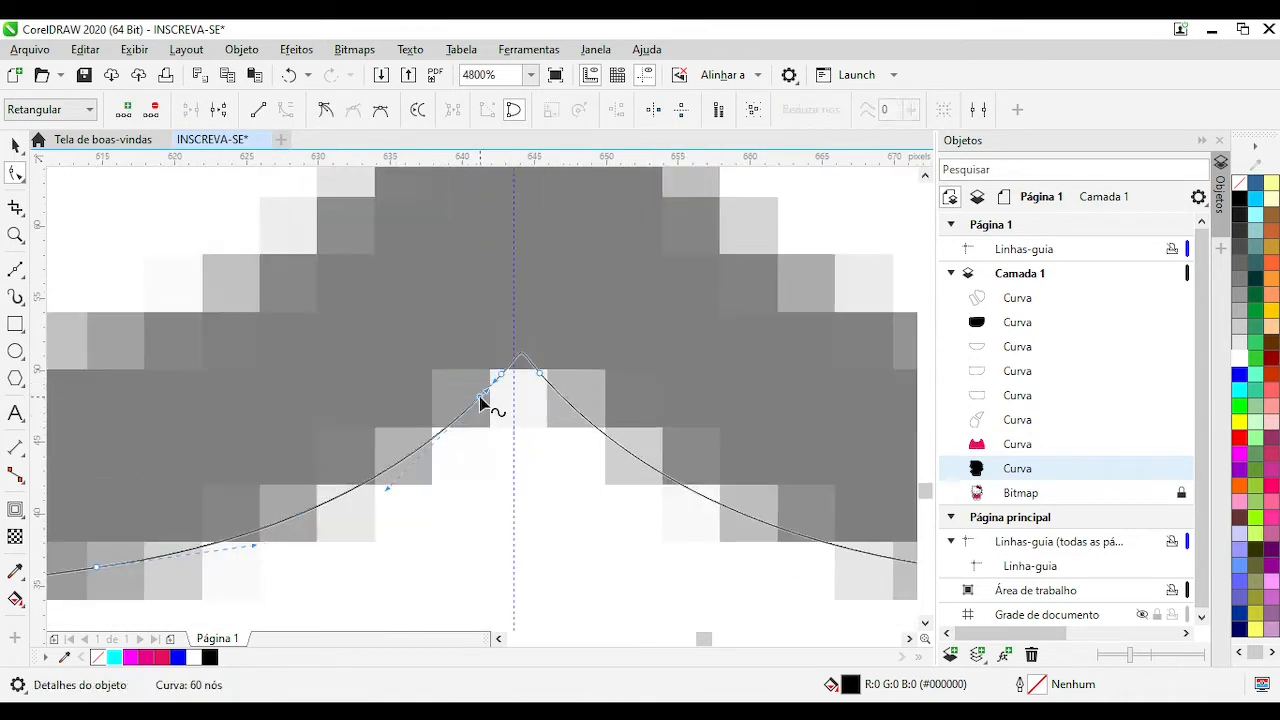
pyautogui.press('Delete')
pyautogui.click(520, 357)
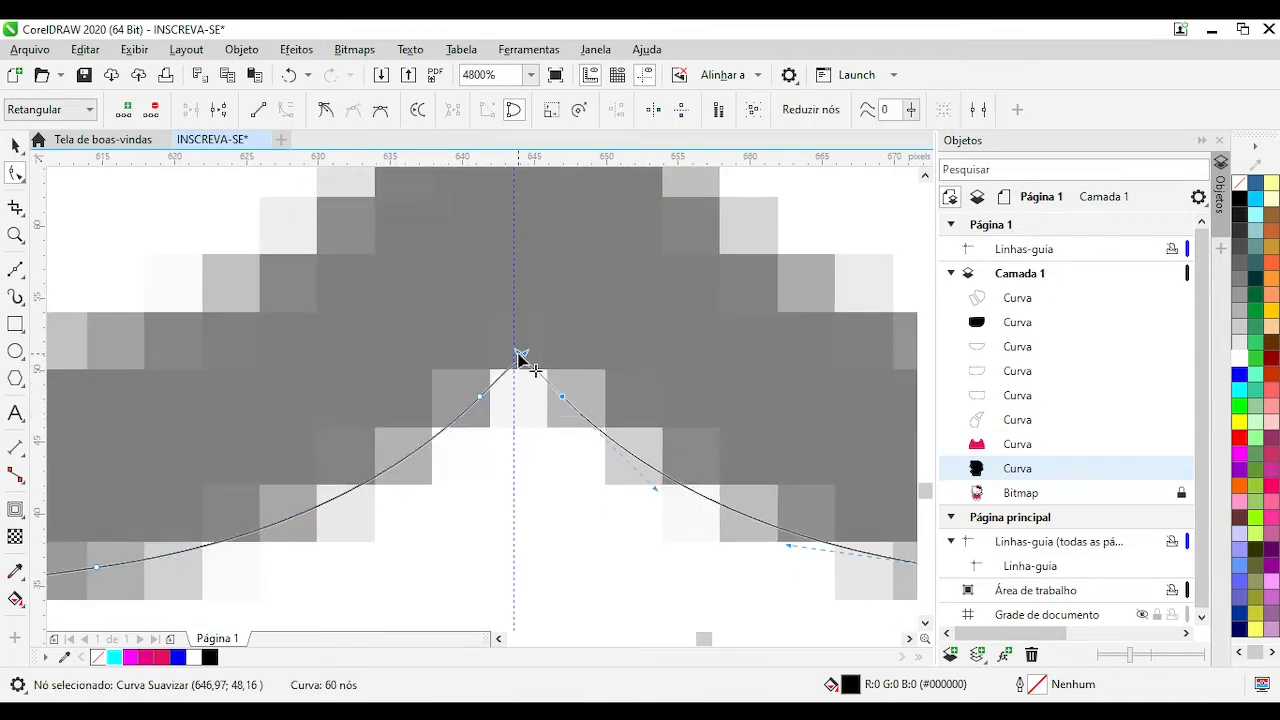
pyautogui.scroll(-7, 527, 360)
pyautogui.press('space')
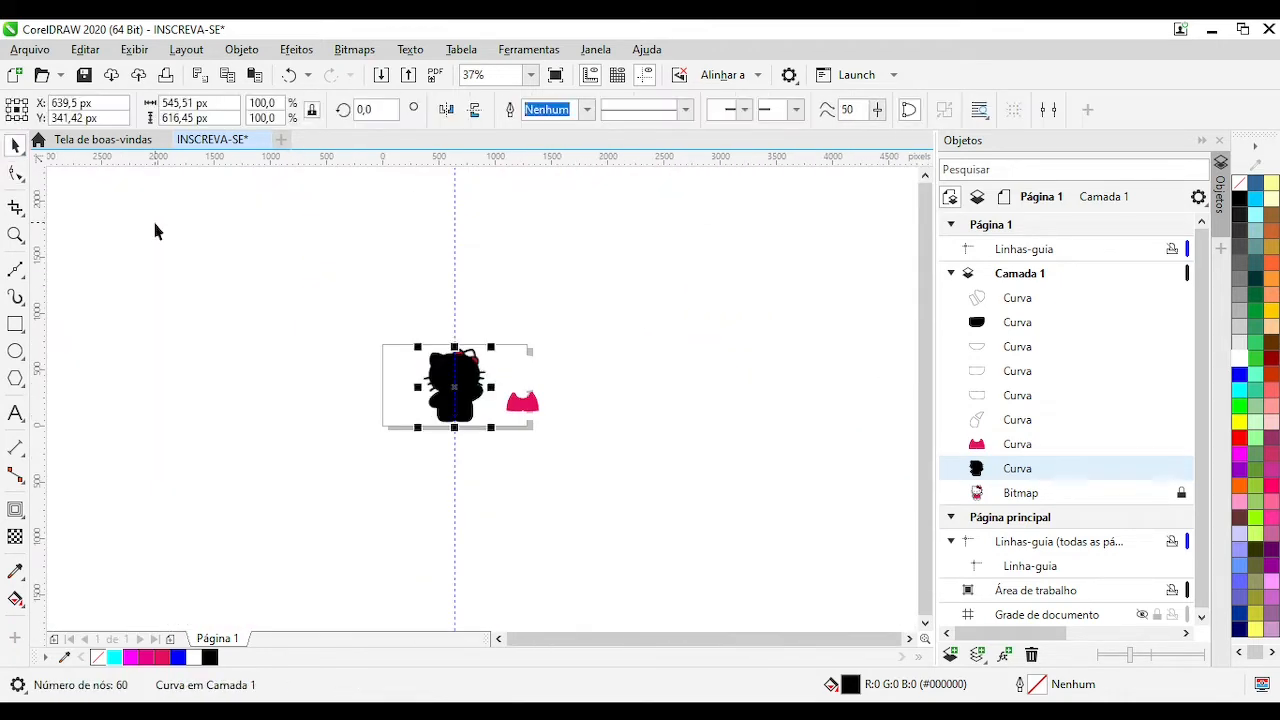
pyautogui.click(152, 218)
# Draw an ellipse about 62 by 64 px over the bow's central knot, remove its outline and convert it to curves
pyautogui.scroll(1, 497, 405)
pyautogui.scroll(1, 569, 388)
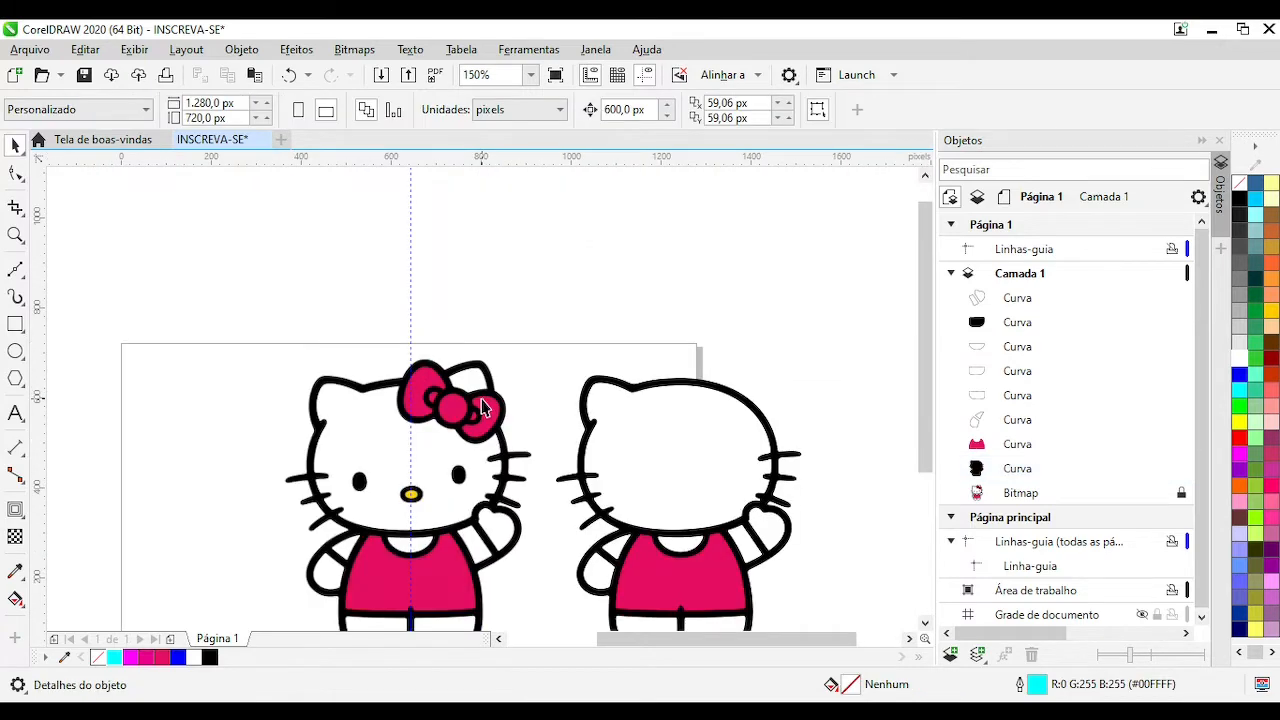
pyautogui.scroll(3, 482, 407)
pyautogui.click(15, 351)
pyautogui.moveTo(317, 224); pyautogui.dragTo(538, 455)
pyautogui.press('space')
pyautogui.rightClick(1240, 183)
pyautogui.moveTo(316, 339); pyautogui.dragTo(306, 337)
pyautogui.moveTo(427, 223); pyautogui.dragTo(433, 215)
pyautogui.hotkey('ctrl', 'q')
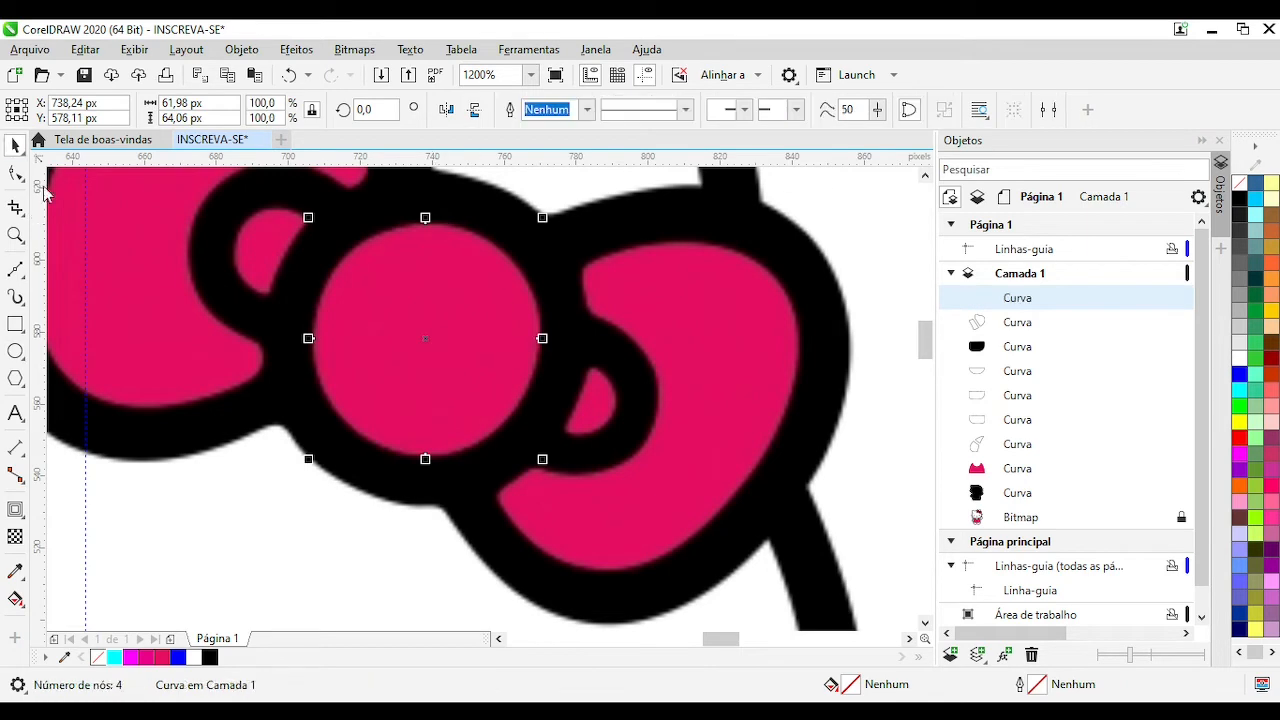
# Adjust the nodes of the knot curve so that it follows the edge of the bow's round pink centre
pyautogui.click(15, 174)
pyautogui.scroll(1, 430, 458)
pyautogui.moveTo(469, 391); pyautogui.dragTo(469, 394)
pyautogui.scroll(-1, 472, 340)
pyautogui.scroll(1, 485, 195)
pyautogui.moveTo(452, 483); pyautogui.dragTo(452, 486)
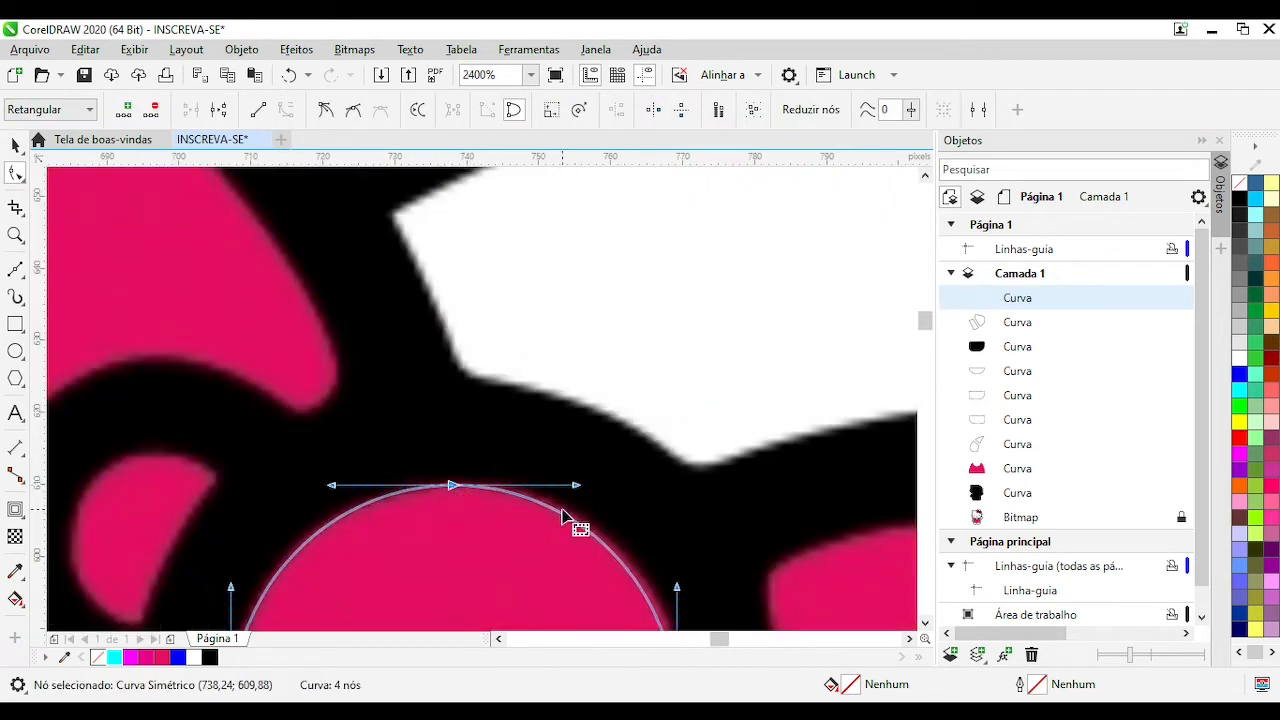
pyautogui.scroll(-1, 595, 530)
pyautogui.moveTo(470, 376); pyautogui.dragTo(443, 376)
pyautogui.scroll(1, 384, 376)
pyautogui.scroll(-1, 443, 378)
pyautogui.scroll(1, 612, 514)
pyautogui.moveTo(486, 459); pyautogui.dragTo(492, 458)
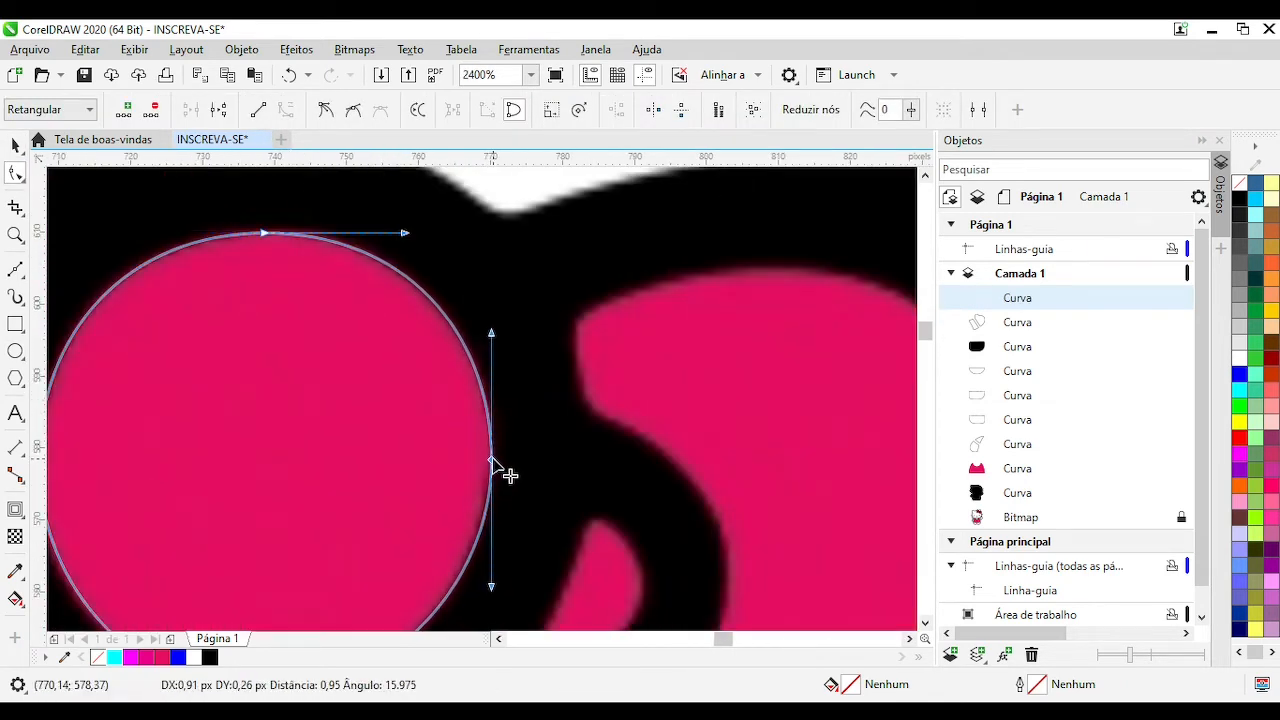
pyautogui.scroll(-1, 487, 446)
pyautogui.scroll(1, 468, 490)
pyautogui.click(424, 186)
pyautogui.moveTo(424, 186); pyautogui.dragTo(423, 190)
pyautogui.scroll(-1, 424, 190)
pyautogui.scroll(1, 404, 448)
pyautogui.moveTo(357, 291); pyautogui.dragTo(362, 293)
pyautogui.moveTo(272, 526); pyautogui.dragTo(270, 527)
pyautogui.scroll(-1, 579, 514)
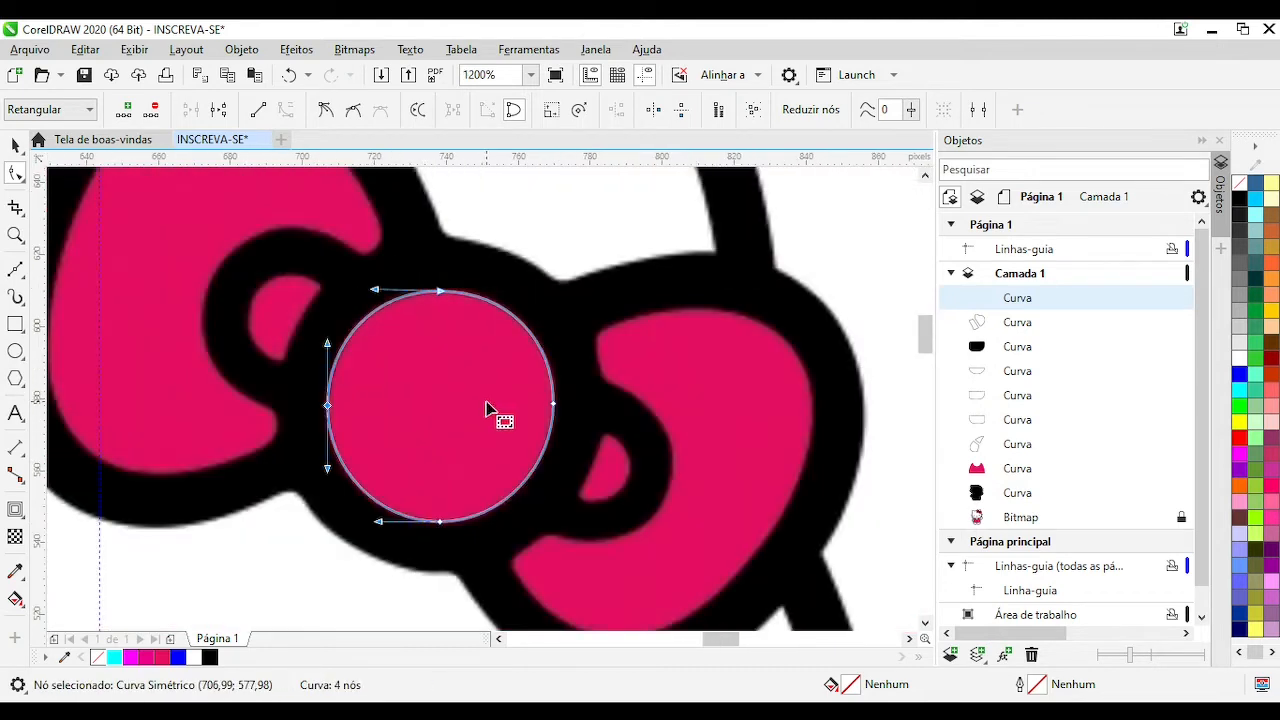
# Fill the knot curve with cyan, add an outer contour and break the contour apart
pyautogui.scroll(-1, 486, 402)
pyautogui.scroll(2, 401, 374)
pyautogui.press('space')
pyautogui.scroll(-1, 557, 383)
pyautogui.click(114, 657)
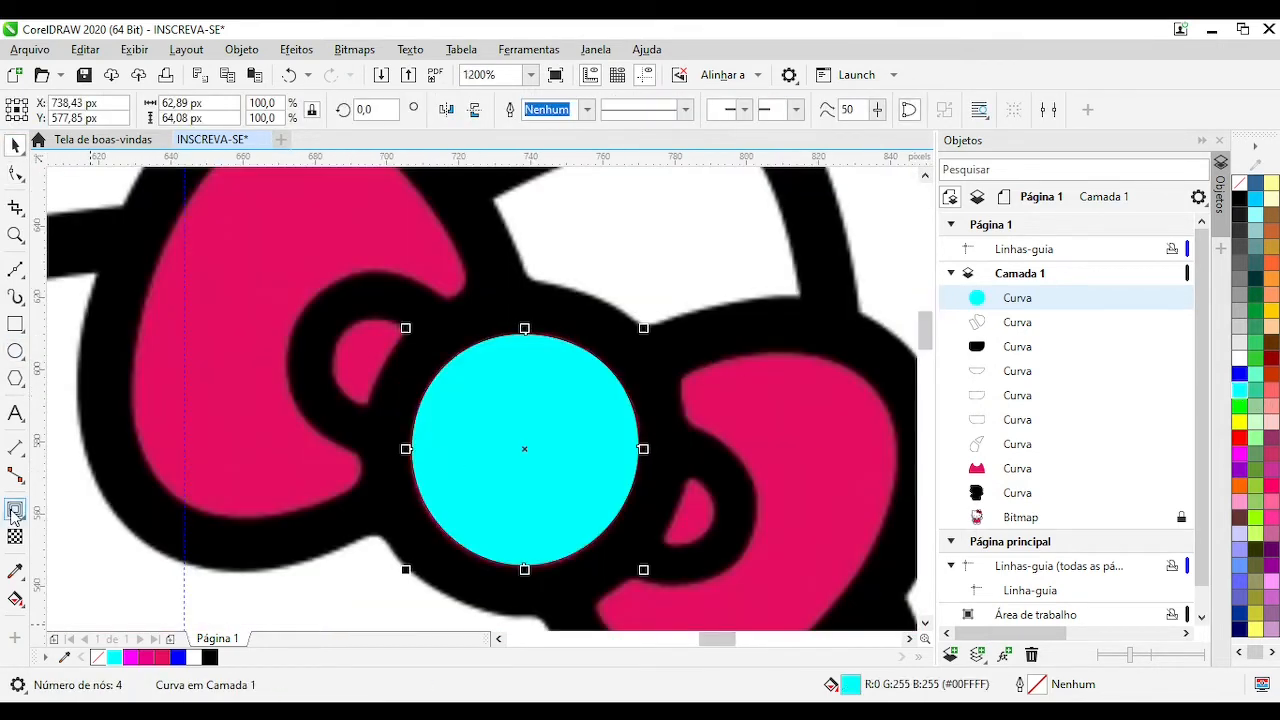
pyautogui.click(15, 510)
pyautogui.click(484, 109)
pyautogui.hotkey('ctrl', 'k')
pyautogui.click(551, 409)
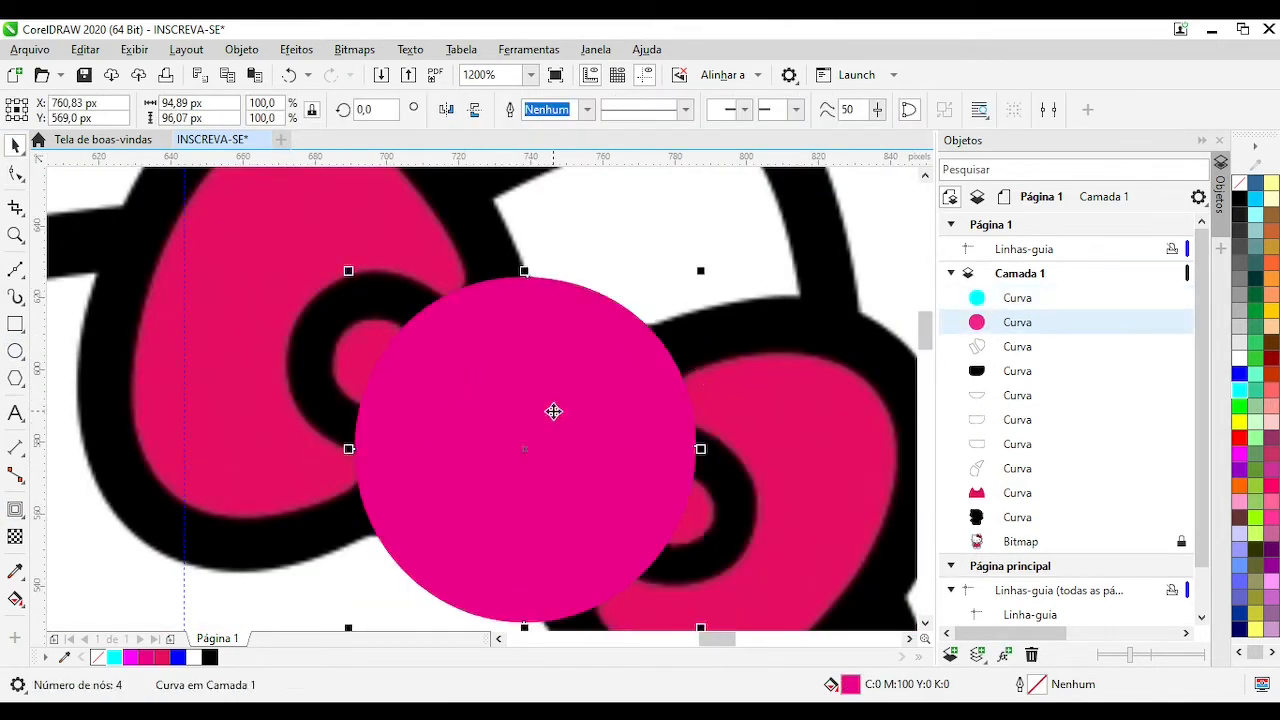
# Scale the magenta contour circle down to about 91 by 92 px to match the knot's black outline
pyautogui.scroll(-1, 512, 438)
pyautogui.scroll(1, 512, 438)
pyautogui.moveTo(289, 243); pyautogui.dragTo(298, 252)
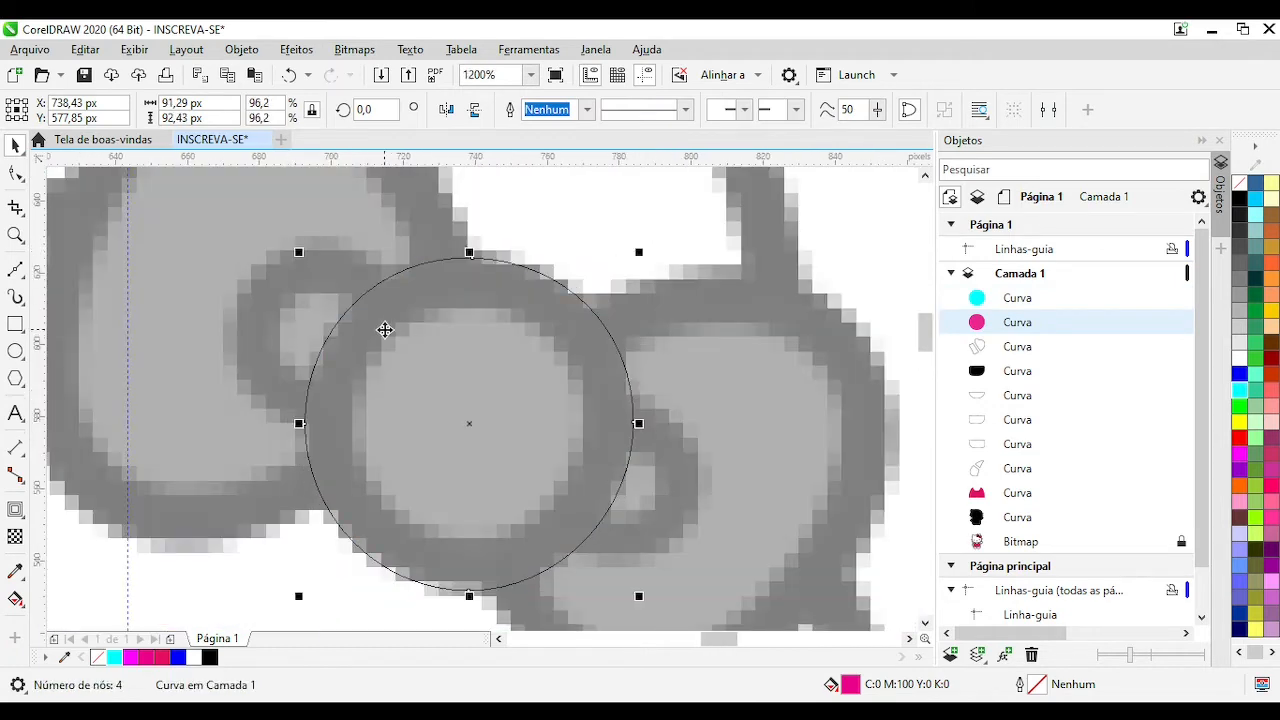
# Draw a cyan ellipse without outline, about 24 px across, over the small pink fold in the bow's left loop
pyautogui.scroll(1, 386, 331)
pyautogui.press('F7')
pyautogui.moveTo(386, 314); pyautogui.dragTo(562, 517)
pyautogui.press('space')
pyautogui.moveTo(445, 409)
pyautogui.mouseDown()
pyautogui.moveTo(648, 499)
pyautogui.moveTo(469, 374)
pyautogui.mouseUp()
pyautogui.click(1240, 390)
pyautogui.rightClick(1240, 183)
pyautogui.moveTo(460, 525); pyautogui.dragTo(461, 496)
pyautogui.moveTo(474, 329); pyautogui.dragTo(479, 328)
pyautogui.click(479, 327)
pyautogui.click(478, 330)
pyautogui.hotkey('shift', 'F9')
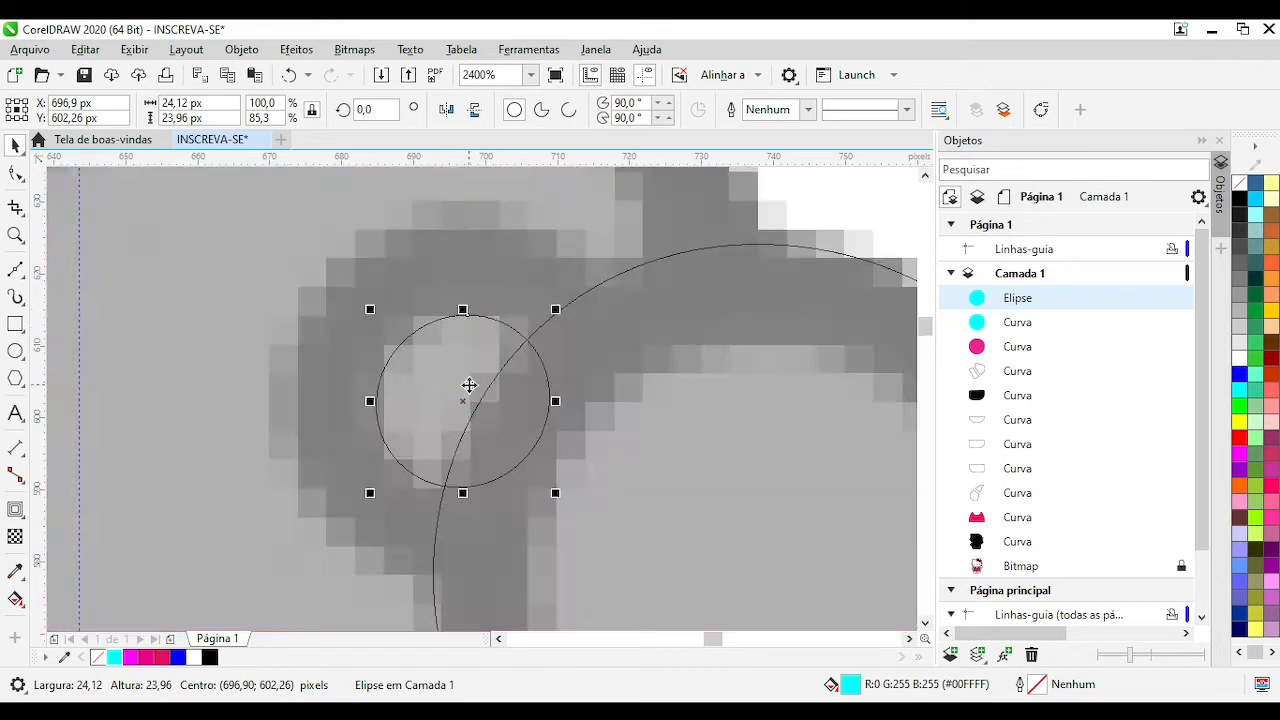
# Duplicate the cyan ellipse over the small fold in the bow's right loop, remove its fill and convert it to curves
pyautogui.scroll(-1, 469, 384)
pyautogui.hotkey('shift', 'F9')
pyautogui.moveTo(730, 479); pyautogui.dragTo(731, 478)
pyautogui.scroll(2, 737, 482)
pyautogui.moveTo(457, 382); pyautogui.dragTo(493, 378)
pyautogui.moveTo(631, 225); pyautogui.dragTo(606, 249)
pyautogui.click(1240, 184)
pyautogui.hotkey('ctrl', 'q')
# Resize and position the unfilled curve to about 22 by 20 px to fit the small fold in the bow's right loop
pyautogui.click(13, 176)
pyautogui.click(15, 146)
pyautogui.moveTo(439, 249); pyautogui.dragTo(435, 280)
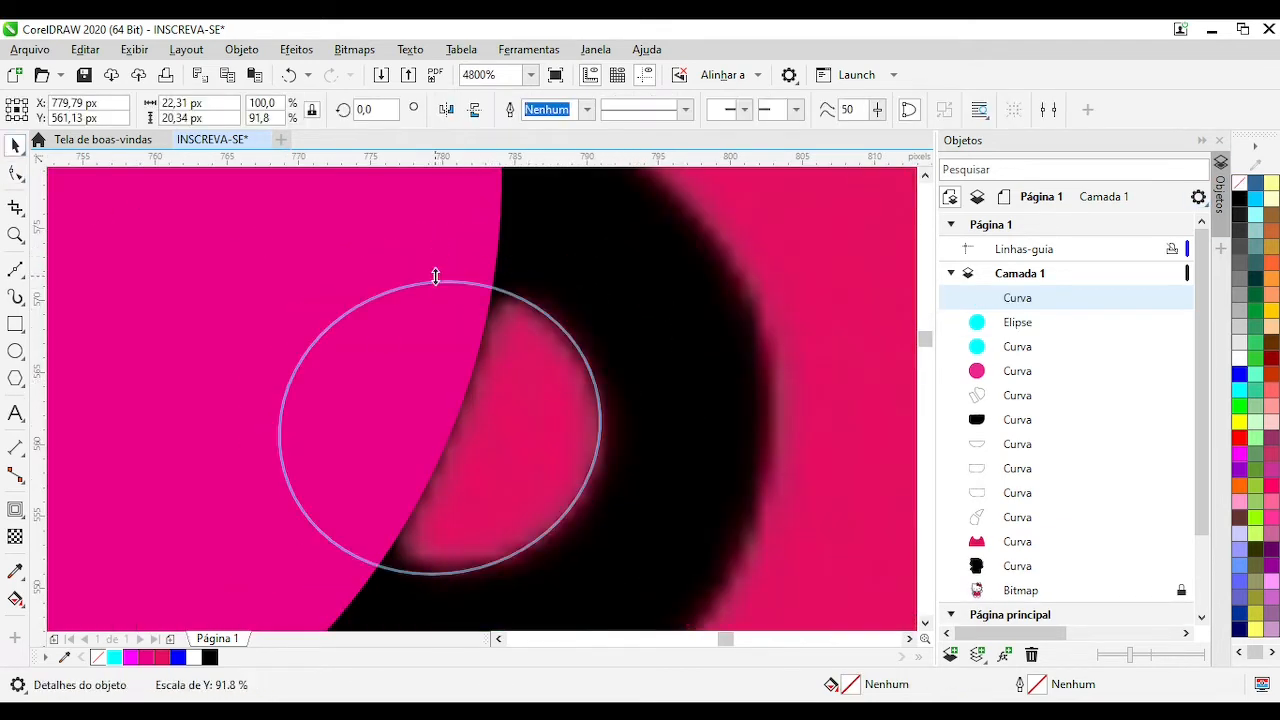
pyautogui.scroll(-1, 435, 281)
pyautogui.scroll(1, 439, 436)
pyautogui.click(435, 271)
pyautogui.click(485, 460)
pyautogui.click(468, 382)
pyautogui.moveTo(468, 382); pyautogui.dragTo(465, 355)
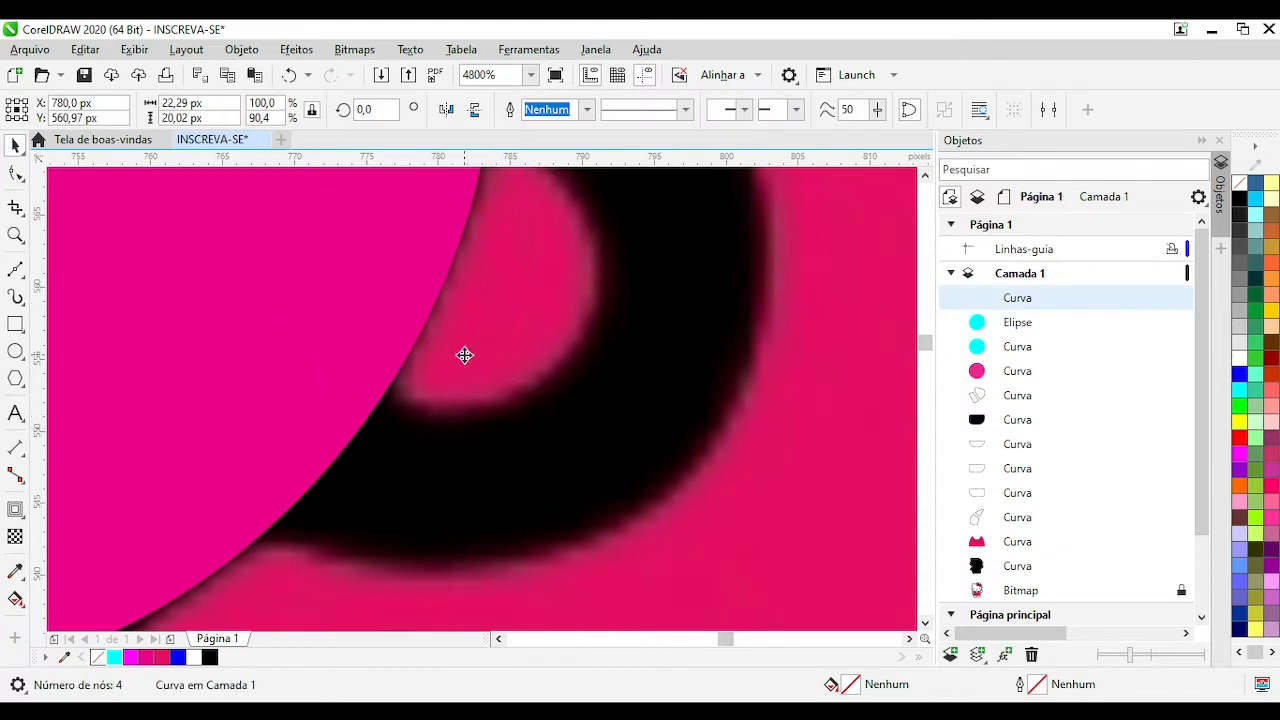
pyautogui.moveTo(437, 423); pyautogui.dragTo(437, 419)
# Move the right fold shape, trimmed by the magenta circle, onto the copy and fill it with pink #E60E63
pyautogui.scroll(-1, 442, 357)
pyautogui.scroll(-4, 484, 400)
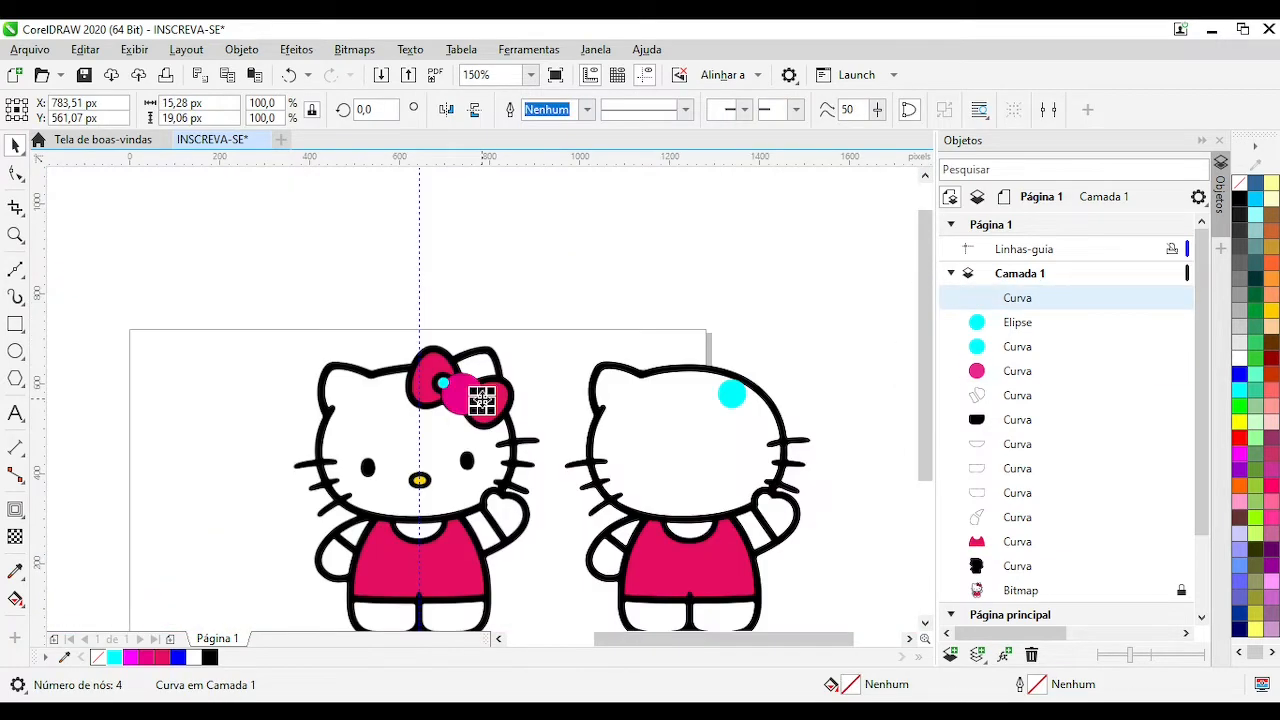
pyautogui.scroll(1, 488, 400)
pyautogui.press('Right')
pyautogui.scroll(-1, 612, 510)
pyautogui.click(162, 659)
pyautogui.press('Escape')
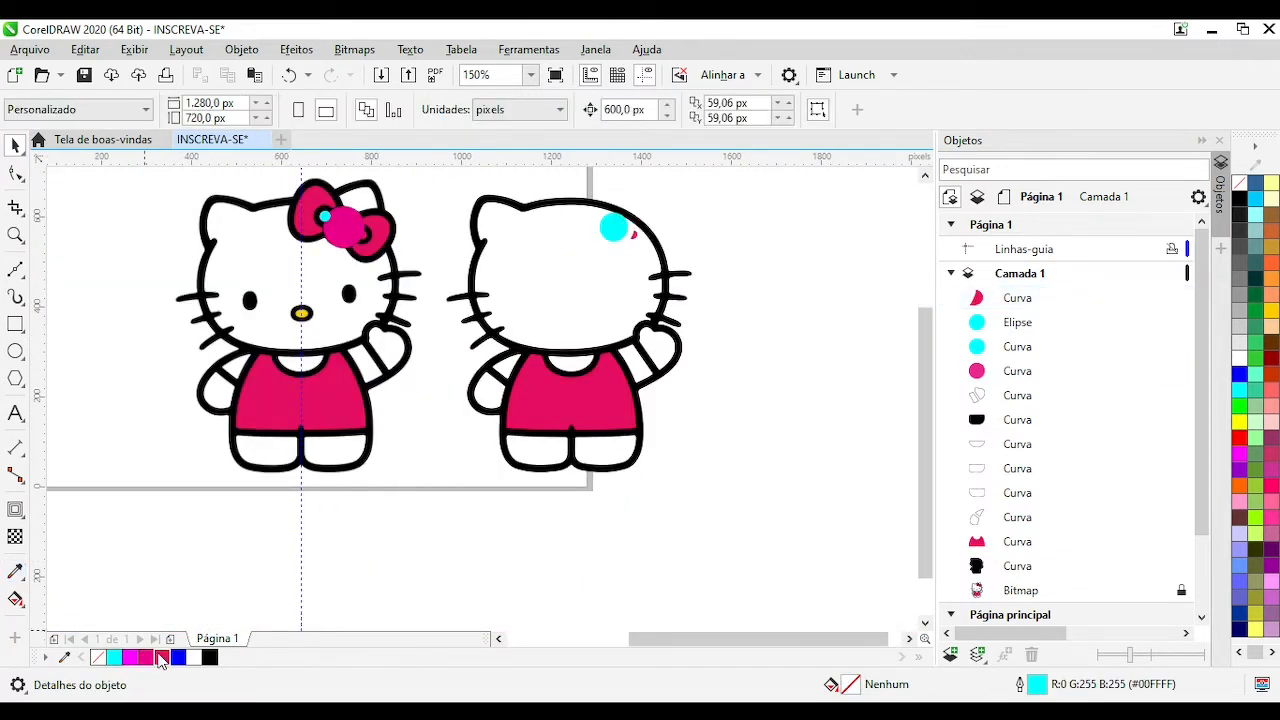
# Fill the cyan knot circle on the copy with pink #E60E63
pyautogui.scroll(1, 637, 238)
pyautogui.click(438, 378)
pyautogui.click(162, 658)
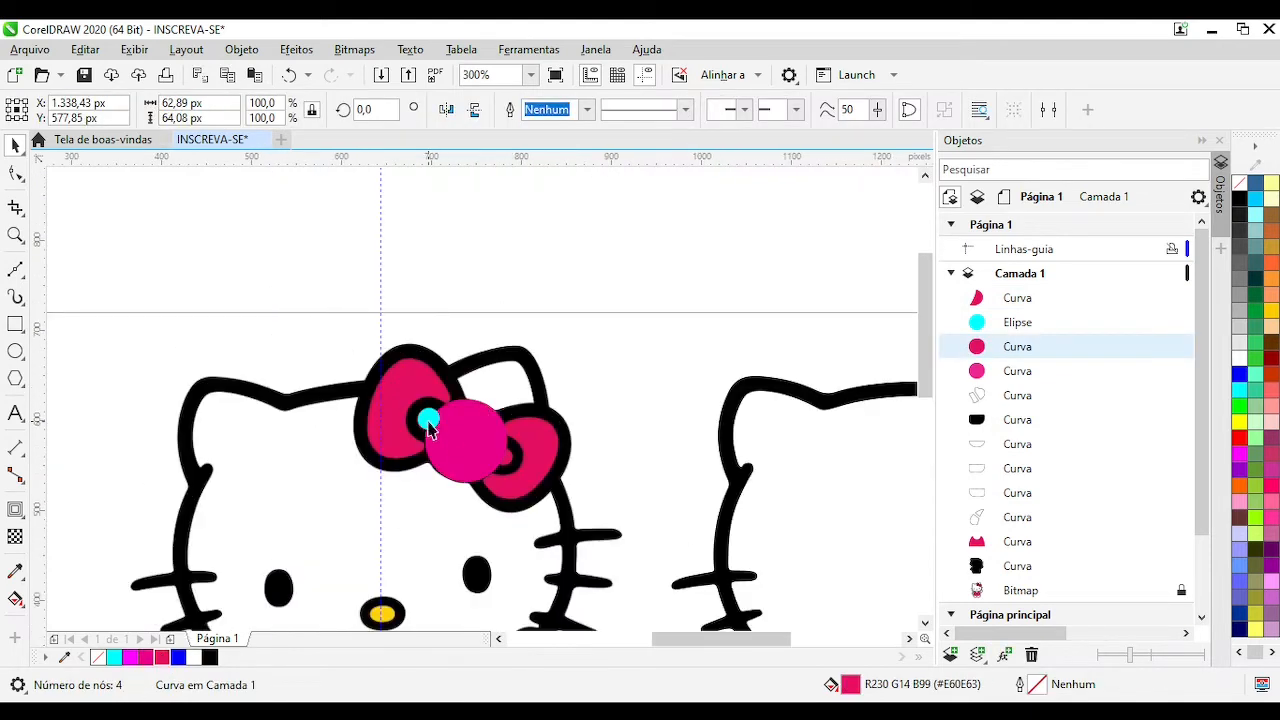
# Trim the cyan ellipse in the left loop with the magenta circle, move it onto the copy and fill it with pink
pyautogui.click(475, 443)
pyautogui.scroll(2, 431, 422)
pyautogui.keyDown('shift'); pyautogui.click(477, 389); pyautogui.keyUp('shift')
pyautogui.click(570, 110)
pyautogui.scroll(-2, 514, 362)
pyautogui.press('Right')
pyautogui.scroll(2, 820, 412)
pyautogui.click(162, 658)
pyautogui.scroll(-2, 700, 390)
pyautogui.press('Escape')
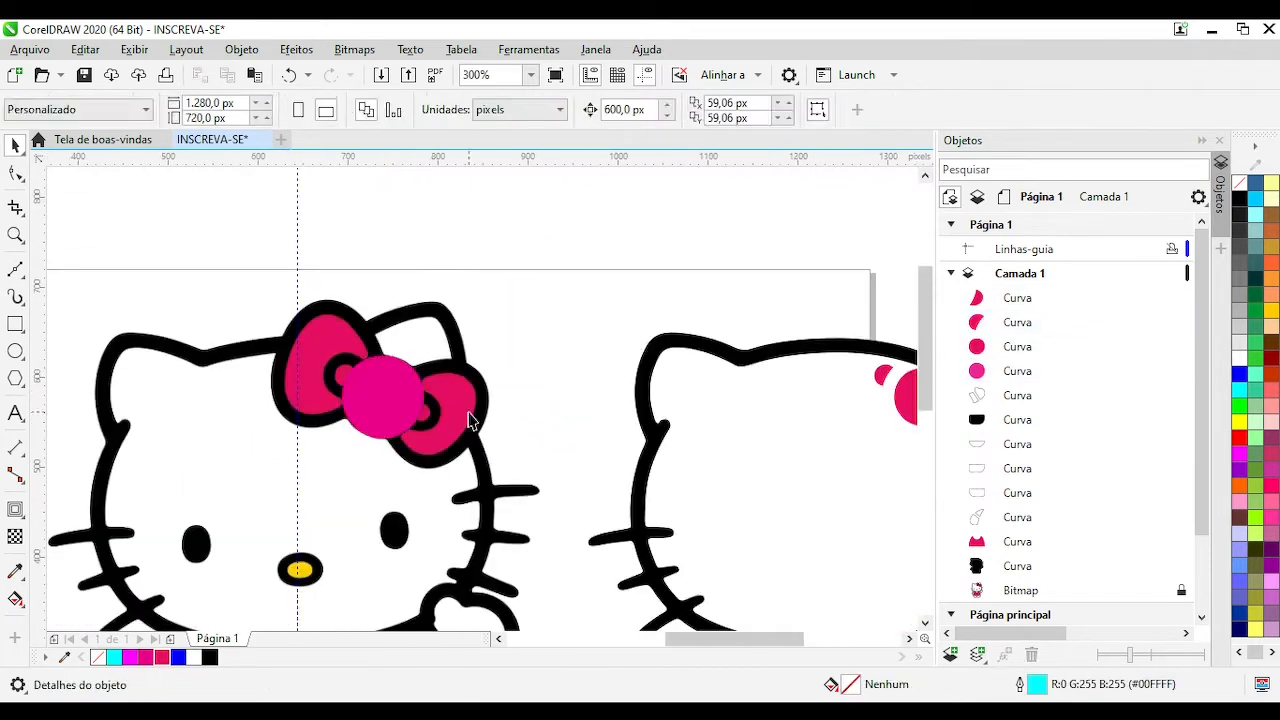
# Fill the magenta contour circle with black and move it from the bitmap onto the copy
pyautogui.moveTo(385, 395); pyautogui.dragTo(433, 303)
pyautogui.hotkey('ctrl', 'z')
pyautogui.press('Right')
pyautogui.scroll(4, 443, 404)
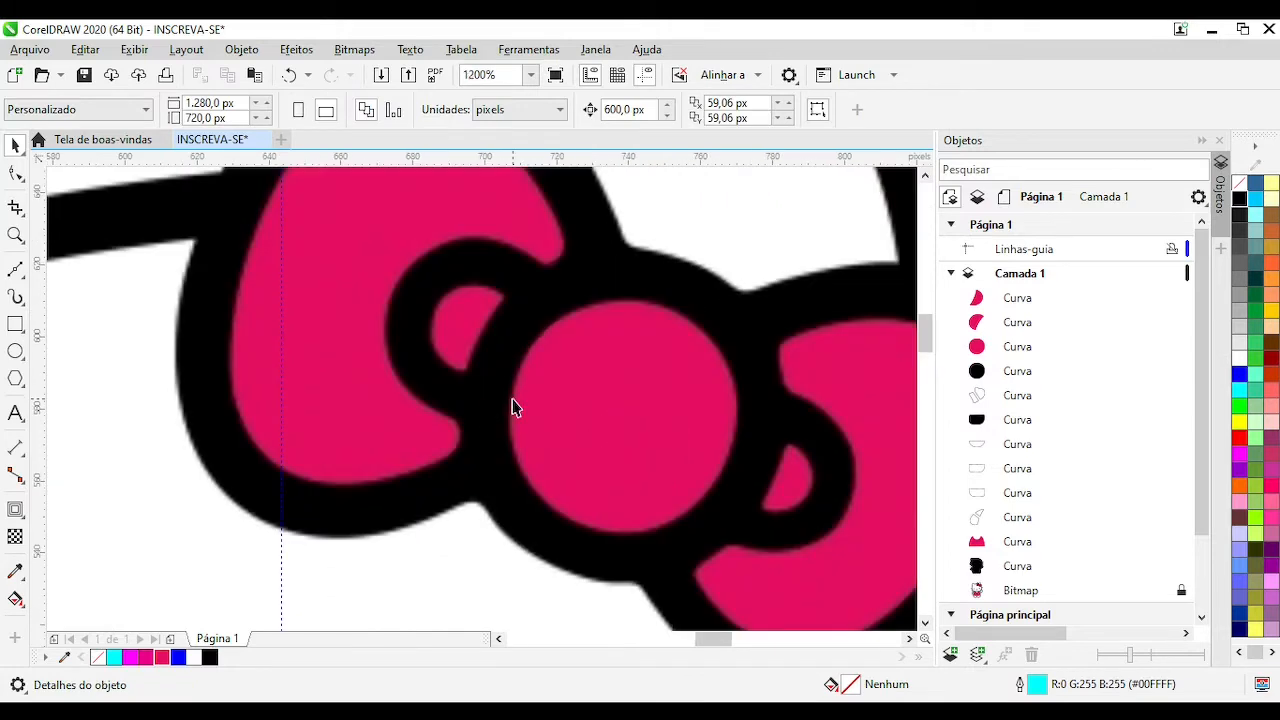
# Trace the pink area of the bow's left loop with a closed straight-segment Bézier shape that has no thick outline
pyautogui.press('F5')
pyautogui.click(443, 420)
pyautogui.click(540, 247)
pyautogui.click(555, 222)
pyautogui.click(522, 243)
pyautogui.click(387, 271)
pyautogui.scroll(1, 430, 445)
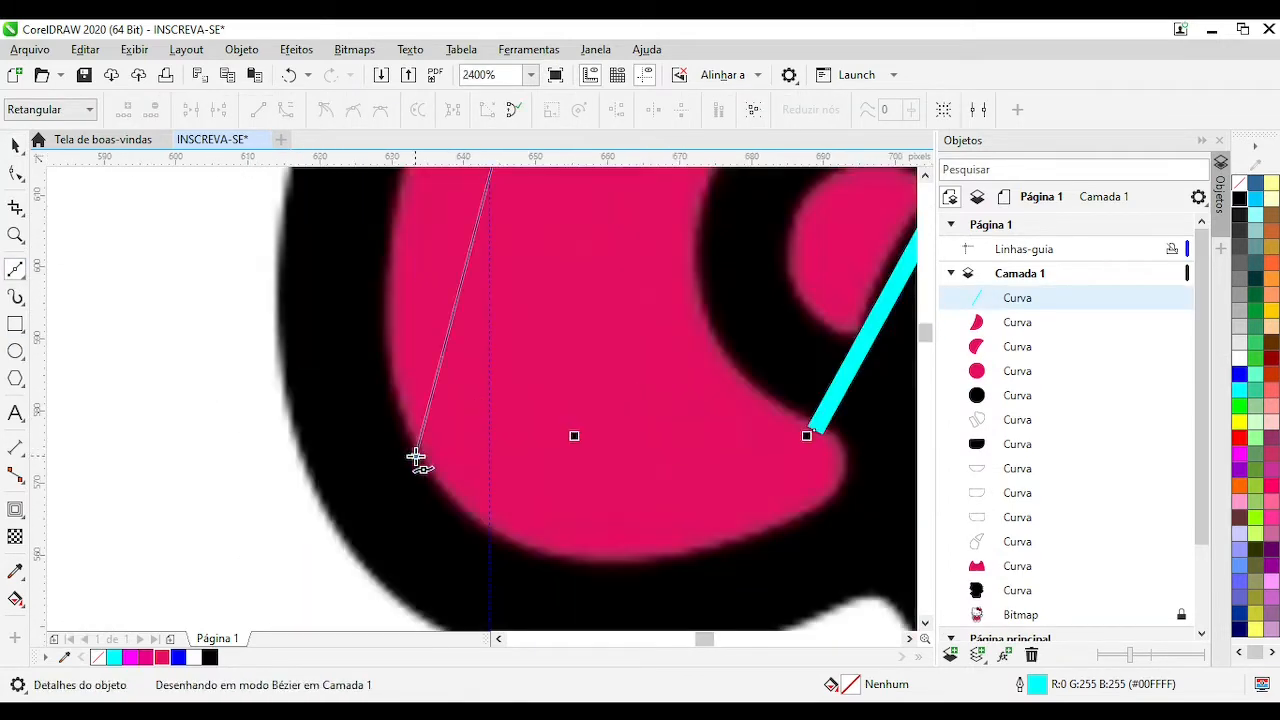
pyautogui.click(416, 456)
pyautogui.click(697, 552)
pyautogui.click(814, 430)
pyautogui.doubleClick(16, 147)
pyautogui.click(16, 173)
# Convert the left loop shape's segments to curves and bend the outer ones along the edge of the pink area
pyautogui.scroll(-2, 489, 403)
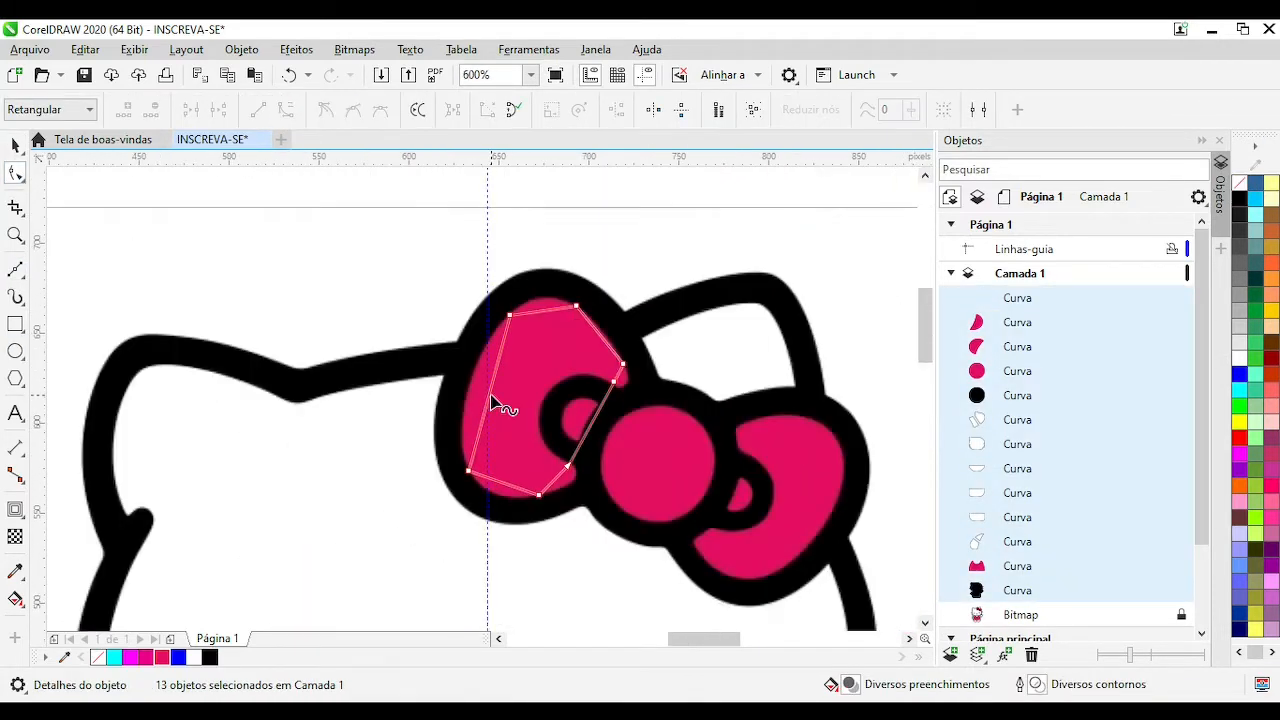
pyautogui.scroll(1, 457, 377)
pyautogui.click(471, 366)
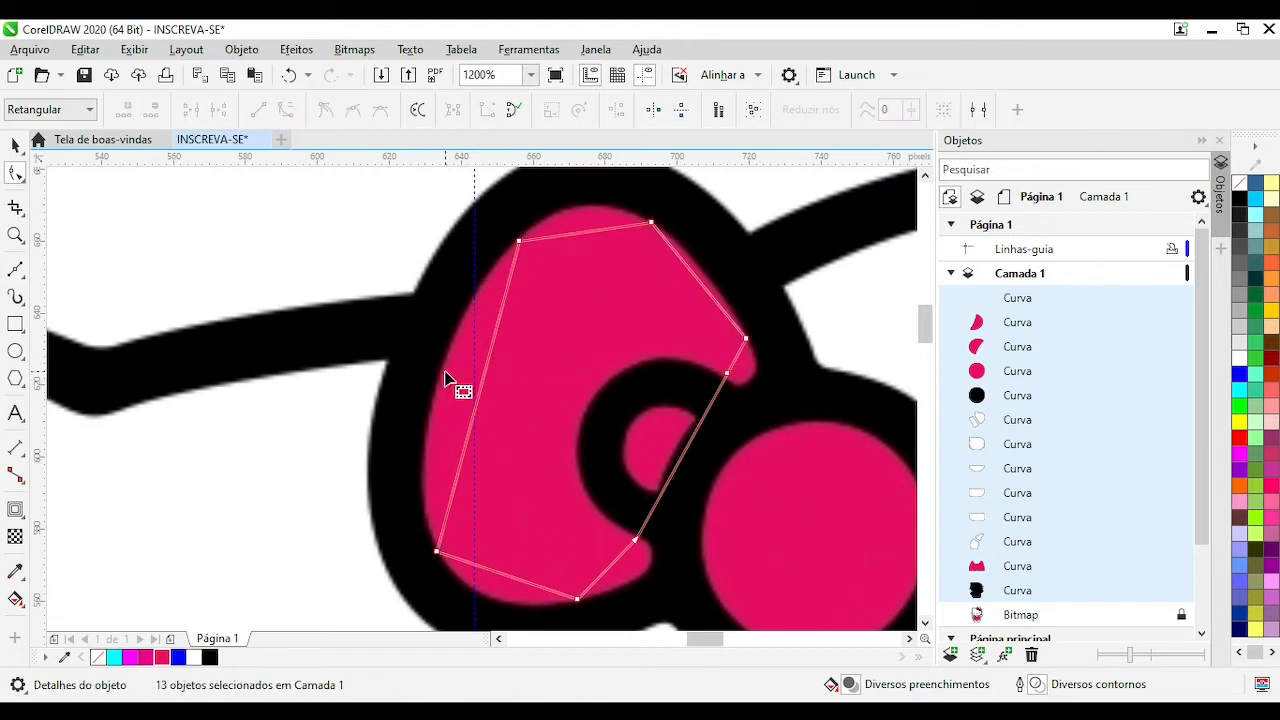
pyautogui.moveTo(467, 358); pyautogui.dragTo(488, 365)
pyautogui.click(580, 602)
pyautogui.hotkey('ctrl', 'a')
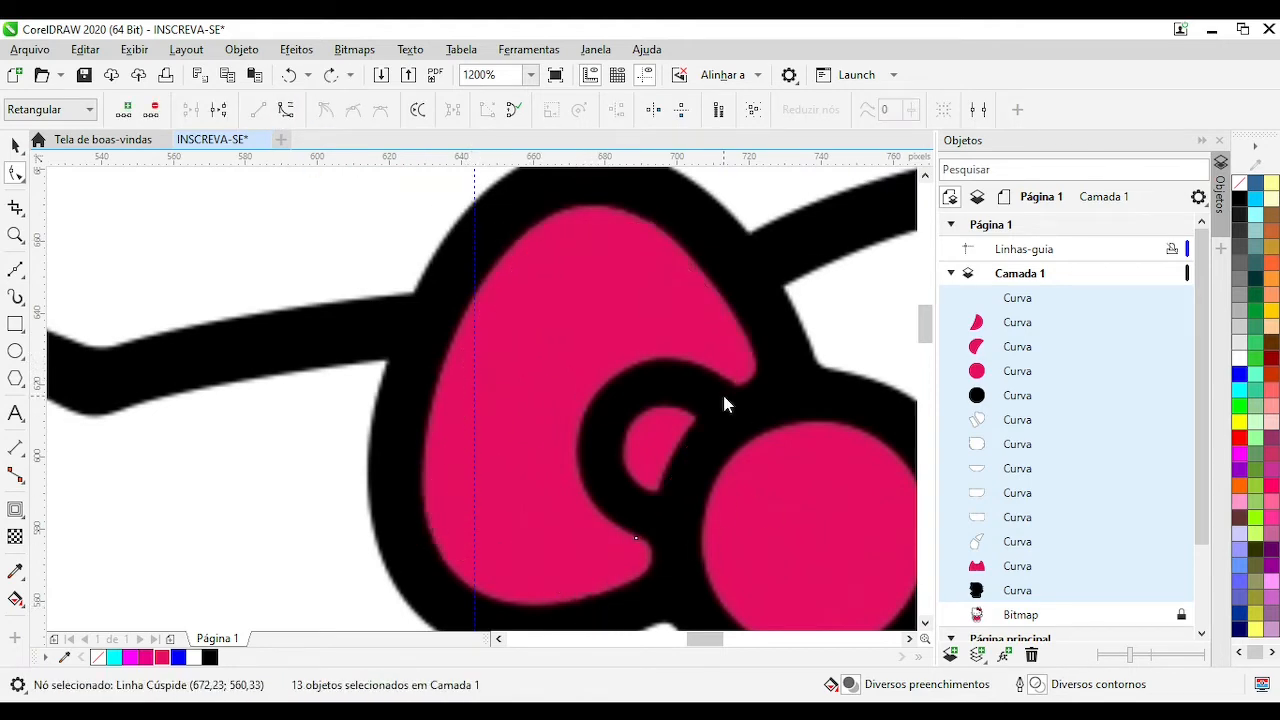
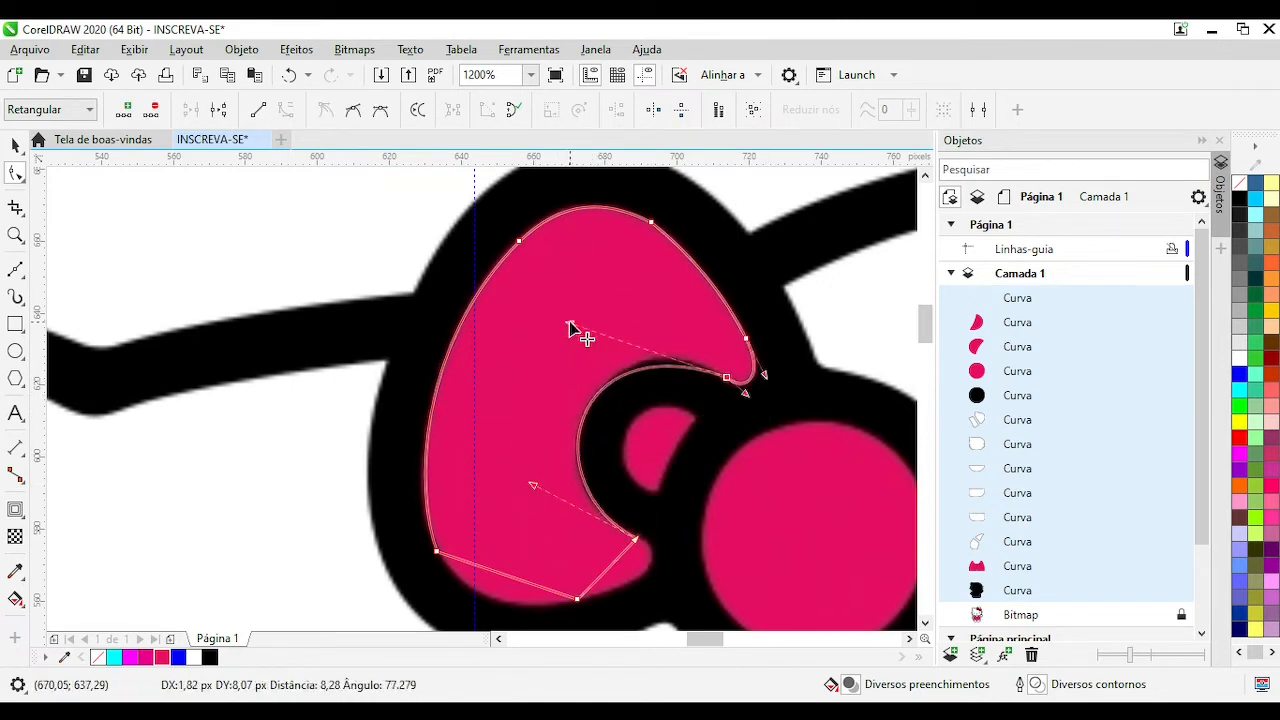
# Add a node on the left loop shape's inner edge and bend that edge around the small black ring
pyautogui.doubleClick(596, 395)
pyautogui.scroll(1, 628, 393)
pyautogui.moveTo(543, 334); pyautogui.dragTo(541, 299)
pyautogui.scroll(1, 432, 434)
pyautogui.scroll(-2, 481, 400)
pyautogui.click(515, 533)
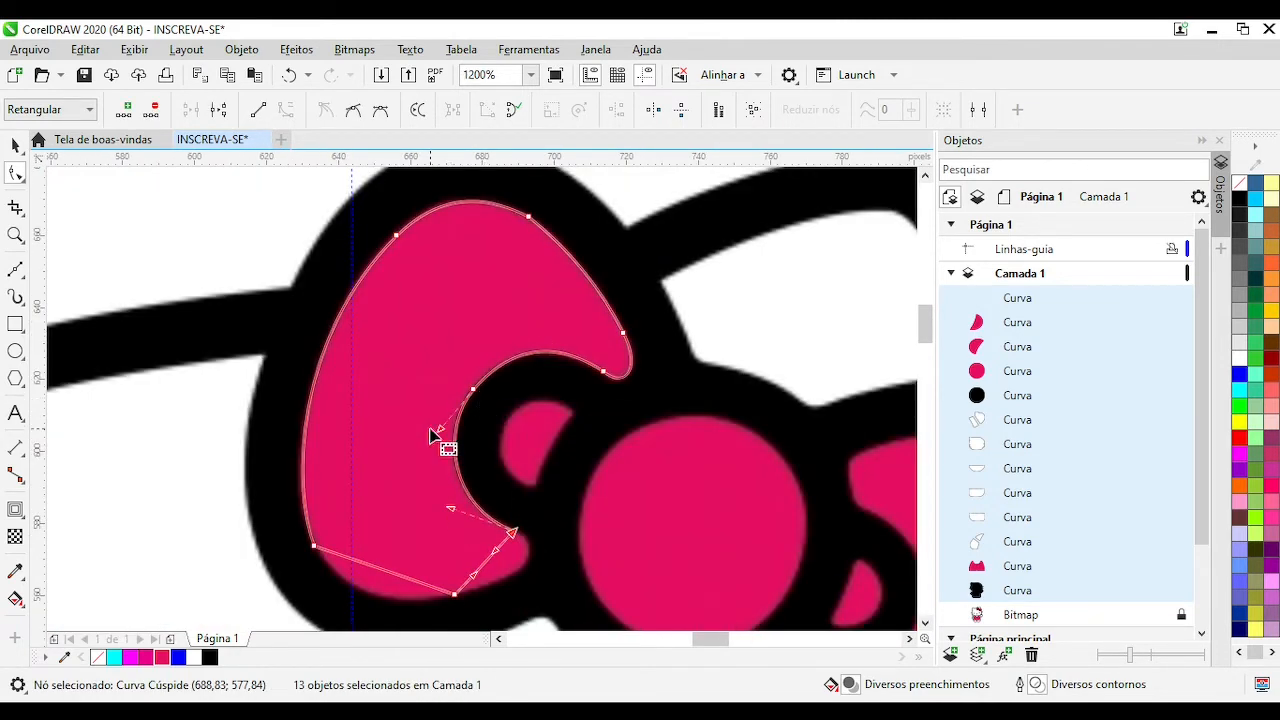
pyautogui.scroll(1, 480, 382)
pyautogui.click(466, 402)
pyautogui.scroll(-1, 460, 425)
pyautogui.scroll(1, 588, 415)
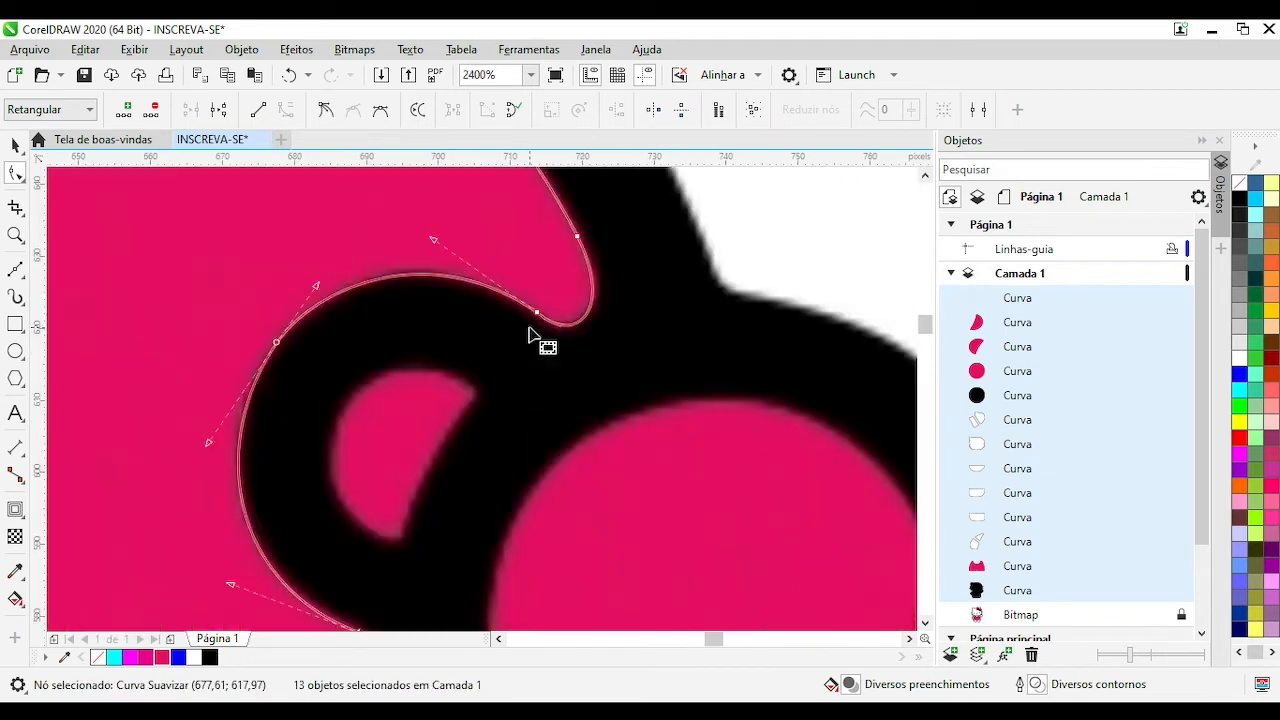
pyautogui.moveTo(443, 240); pyautogui.dragTo(444, 241)
pyautogui.scroll(-1, 450, 243)
pyautogui.scroll(1, 475, 402)
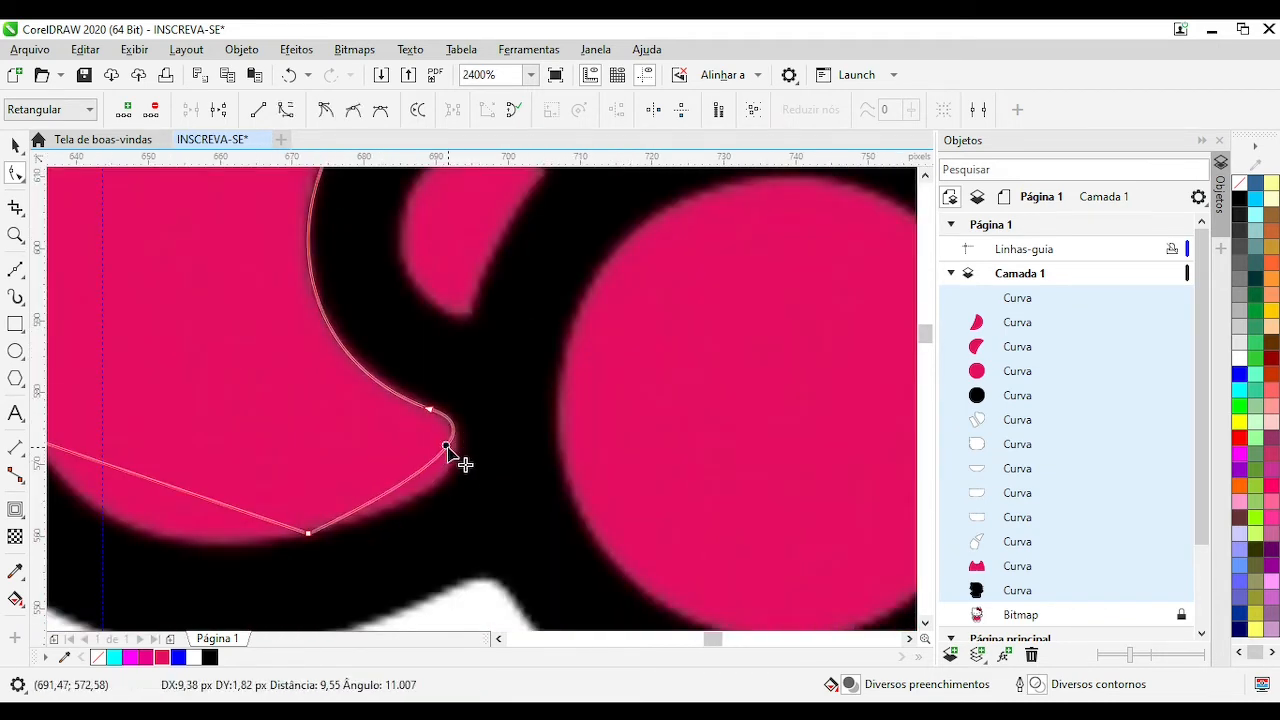
# Round the left loop shape's lower inner tip and bend its bottom segments along the pink area
pyautogui.click(430, 408)
pyautogui.scroll(-1, 436, 406)
pyautogui.scroll(1, 380, 460)
pyautogui.moveTo(433, 363); pyautogui.dragTo(402, 405)
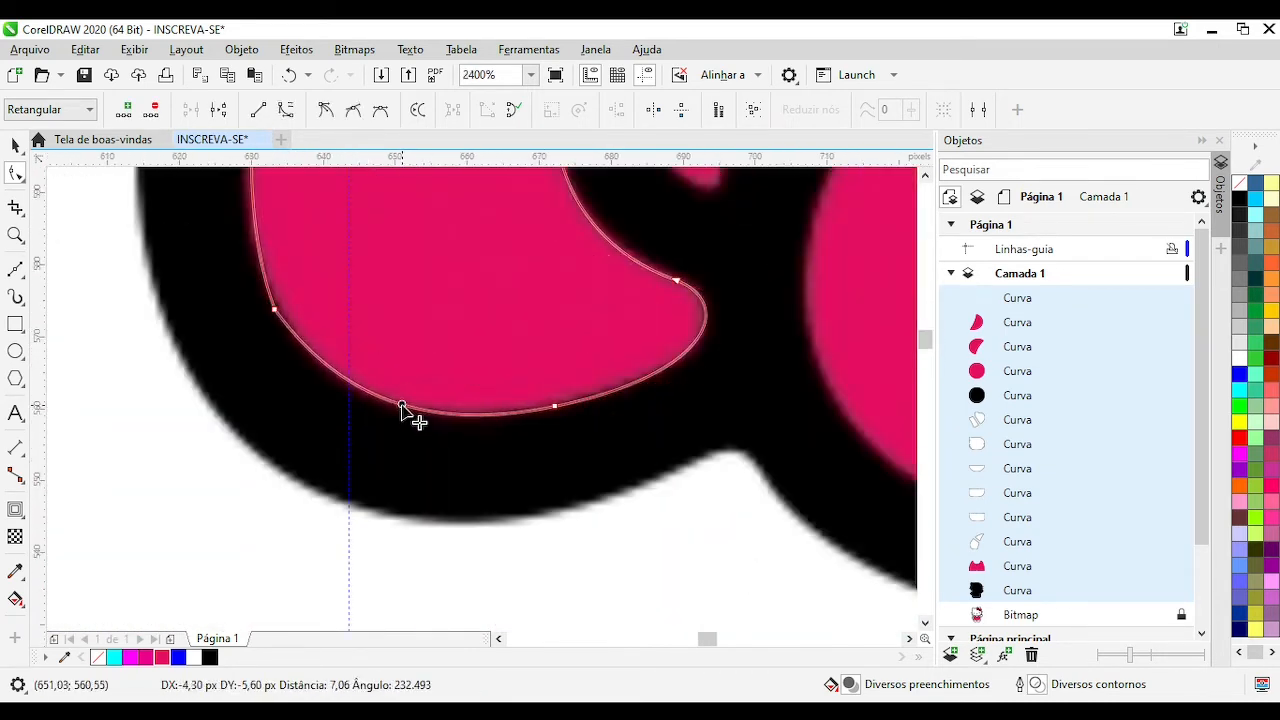
pyautogui.scroll(-2, 491, 414)
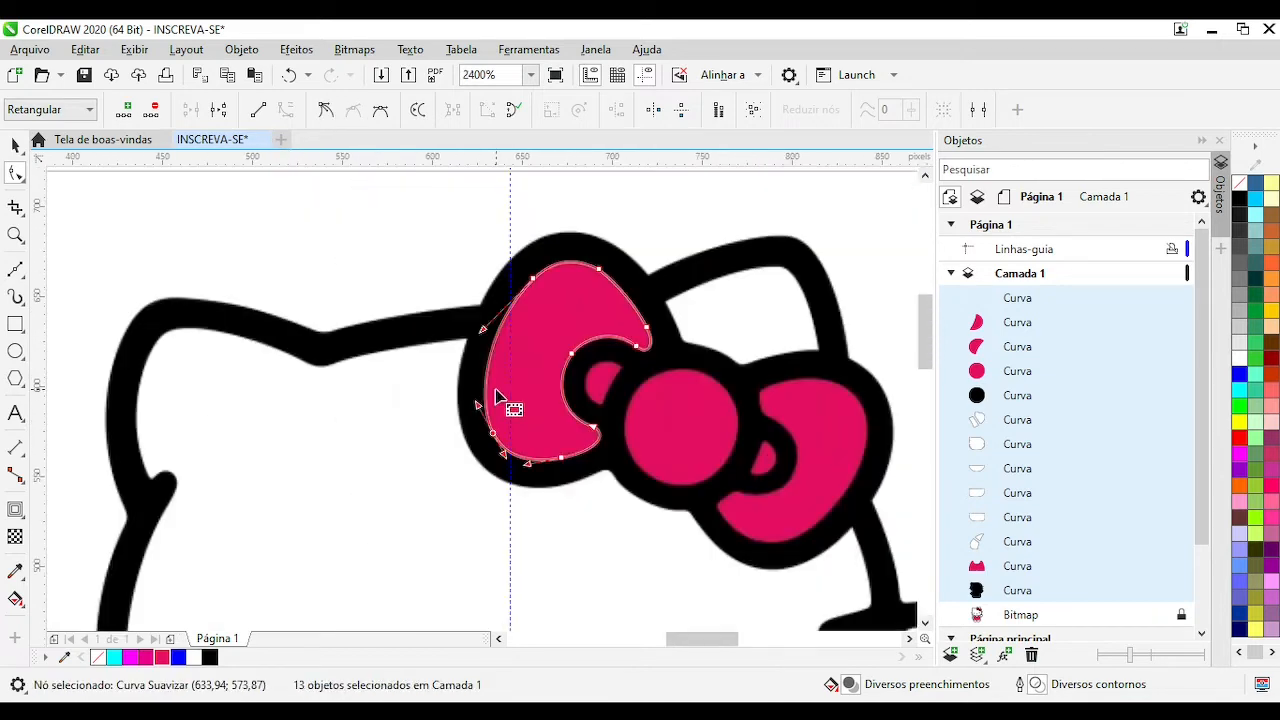
# Fine-tune the left loop shape's outer side curves against the pink edge
pyautogui.scroll(1, 412, 438)
pyautogui.click(412, 438)
pyautogui.click(633, 318)
pyautogui.scroll(1, 638, 318)
pyautogui.moveTo(467, 397); pyautogui.dragTo(467, 400)
pyautogui.scroll(-1, 480, 408)
pyautogui.scroll(1, 556, 479)
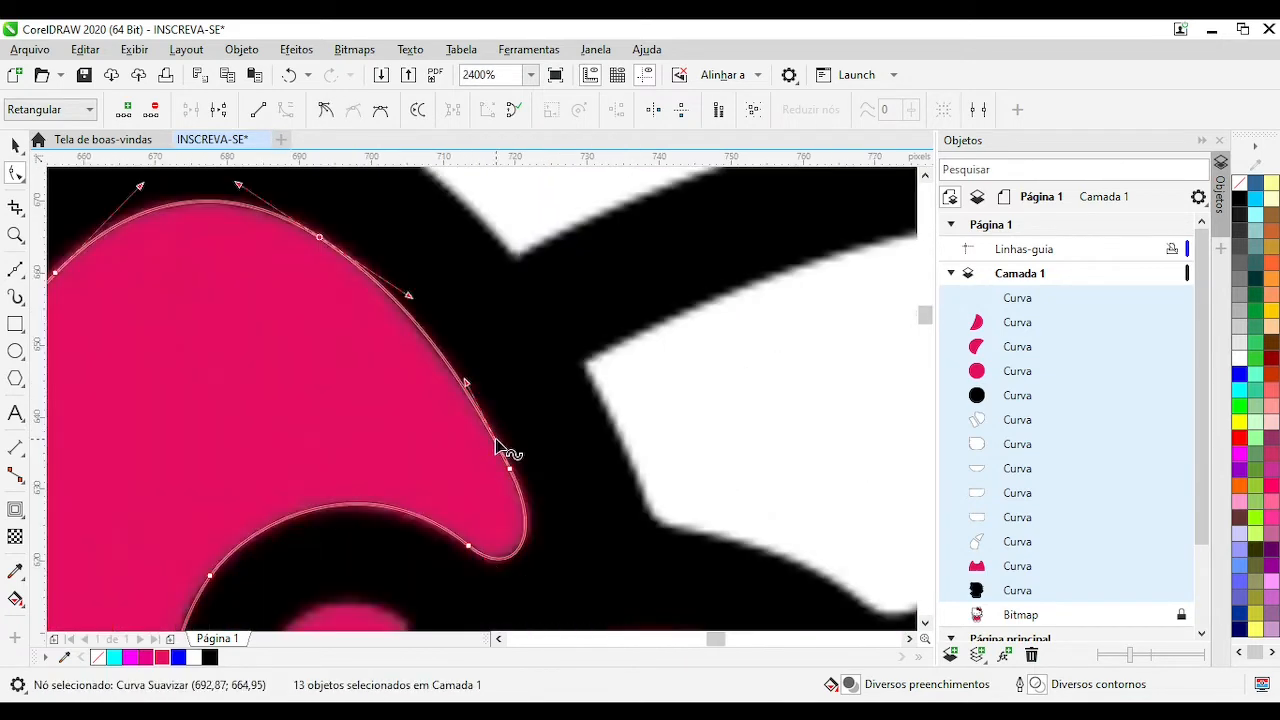
# Fill all the selected shapes, including the traced left loop, with cyan and deselect them
pyautogui.scroll(-3, 407, 478)
pyautogui.press('space')
pyautogui.click(1239, 390)
pyautogui.scroll(-2, 480, 378)
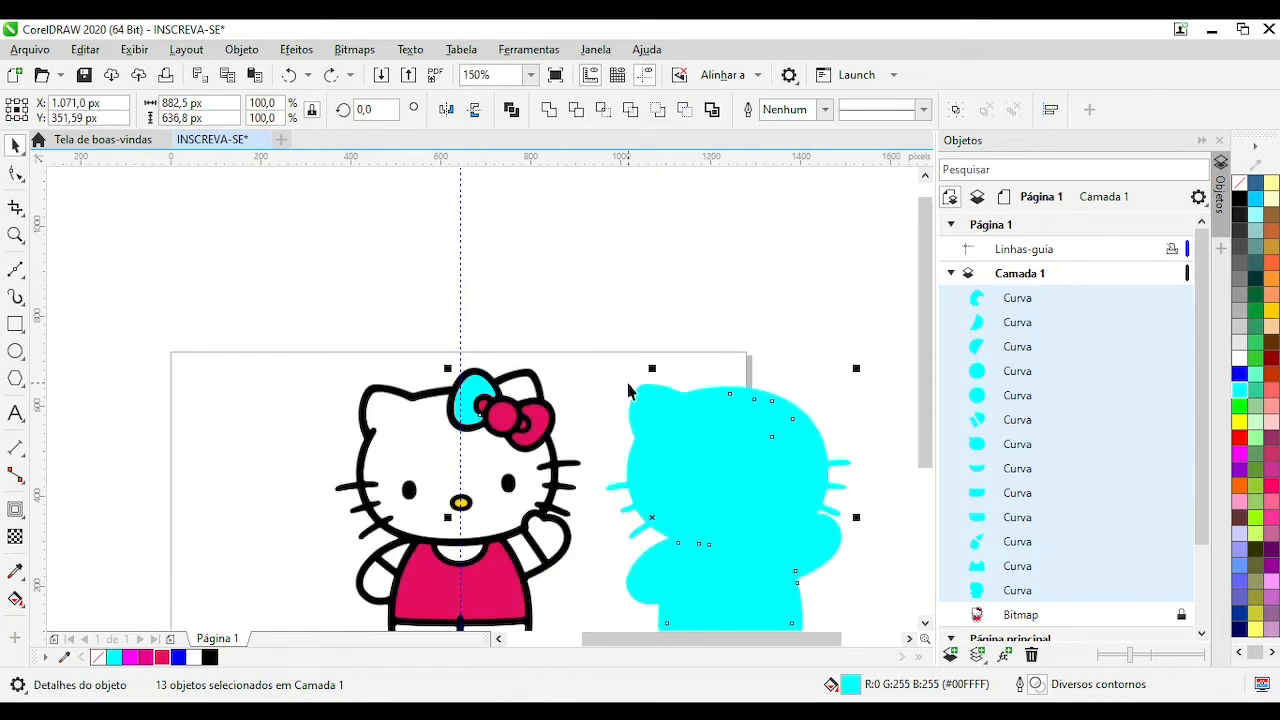
pyautogui.click(198, 259)
# Fill the body silhouette of the copy with black
pyautogui.scroll(-1, 198, 259)
pyautogui.scroll(1, 481, 399)
pyautogui.moveTo(450, 350); pyautogui.dragTo(661, 321)
pyautogui.hotkey('ctrl', 'z')
pyautogui.click(539, 360)
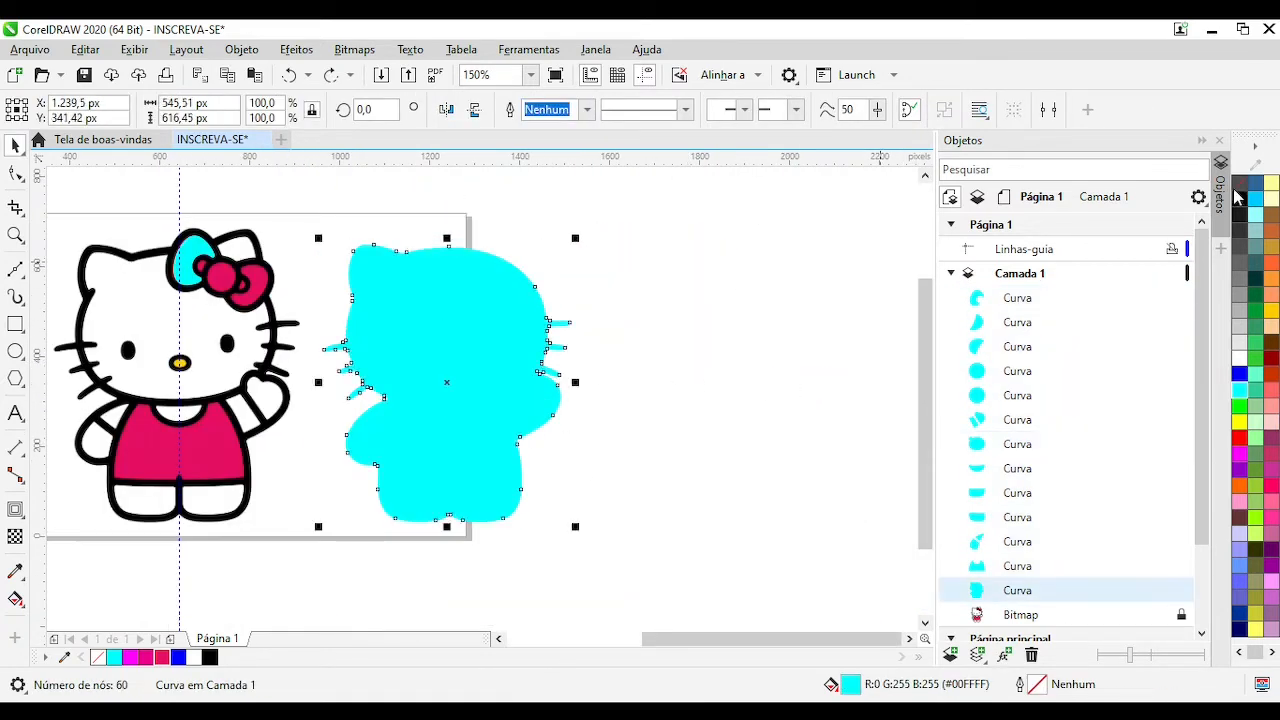
pyautogui.click(1239, 183)
pyautogui.click(650, 270)
pyautogui.click(461, 328)
pyautogui.click(570, 262)
pyautogui.click(514, 271)
pyautogui.click(1239, 198)
# Fill the copy's head with white, then combine its two feet and fill them with white
pyautogui.click(423, 317)
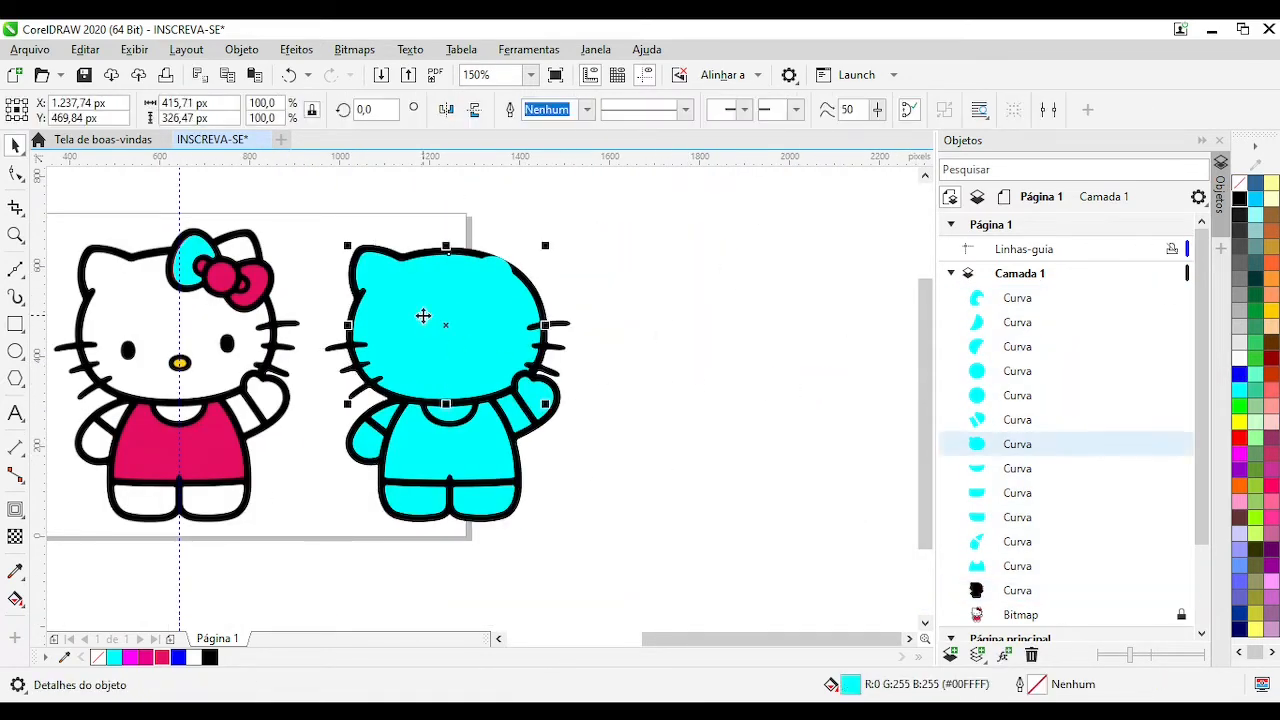
pyautogui.click(1239, 358)
pyautogui.click(475, 499)
pyautogui.keyDown('shift'); pyautogui.click(428, 499); pyautogui.keyUp('shift')
pyautogui.hotkey('ctrl', 'l')
pyautogui.click(1239, 358)
# Fill both arms and the collar of the copy with white
pyautogui.scroll(1, 541, 407)
pyautogui.click(491, 407)
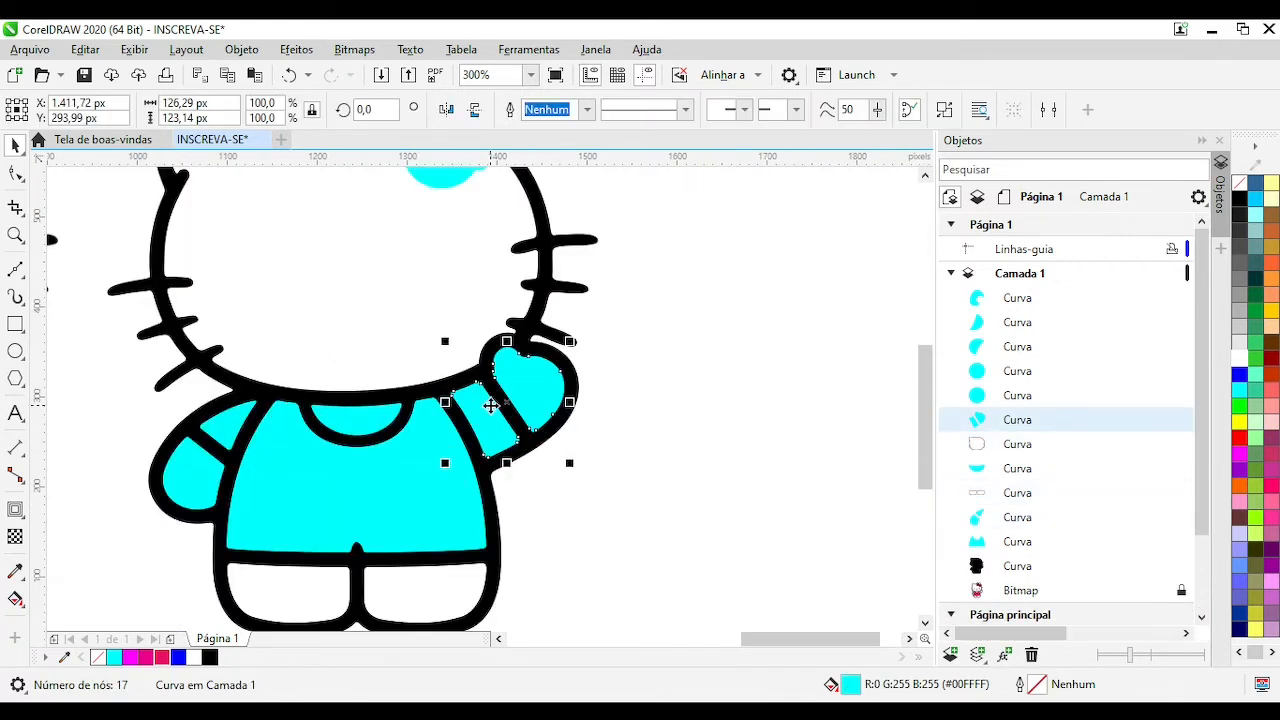
pyautogui.keyDown('shift'); pyautogui.click(220, 428); pyautogui.keyUp('shift')
pyautogui.click(1239, 358)
pyautogui.scroll(-1, 495, 356)
pyautogui.click(426, 387)
pyautogui.click(1239, 358)
# Fill the copy's dress with the pink from the document palette and deselect it
pyautogui.click(420, 430)
pyautogui.click(162, 657)
pyautogui.click(297, 460)
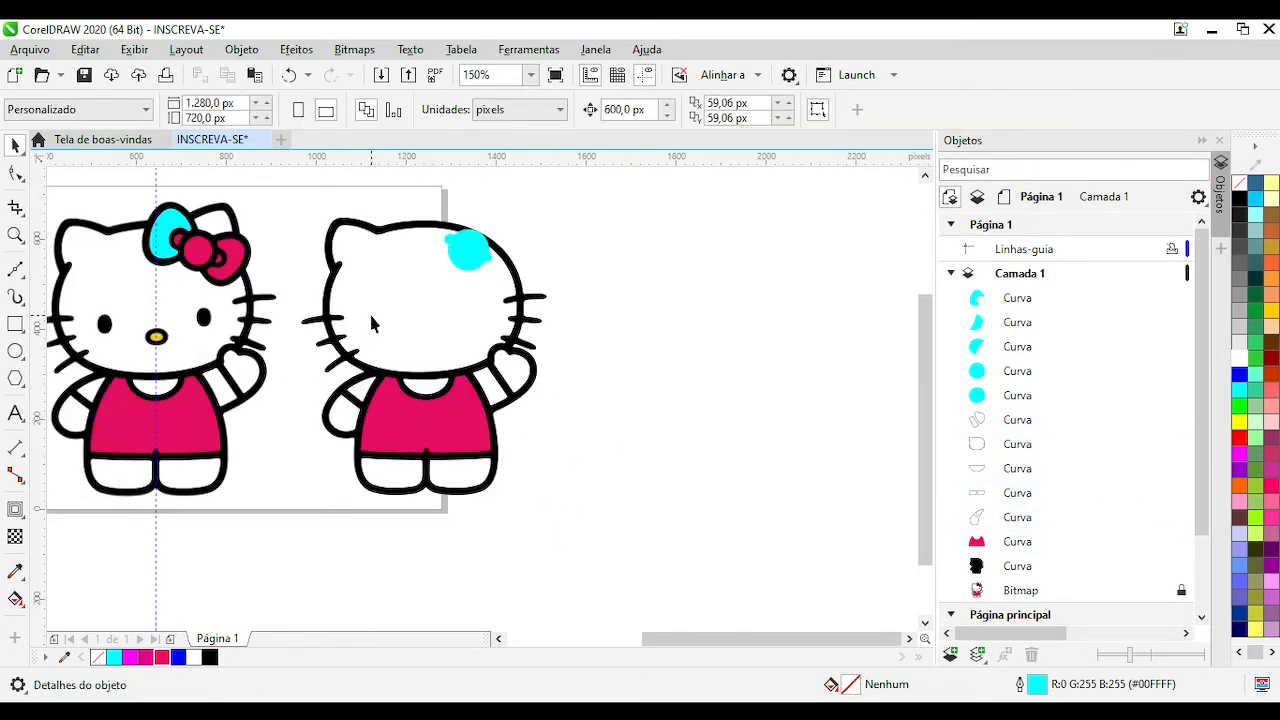
pyautogui.moveTo(175, 230); pyautogui.dragTo(216, 205)
pyautogui.hotkey('ctrl', 'z')
pyautogui.scroll(2, 230, 216)
pyautogui.click(15, 174)
pyautogui.scroll(-2, 450, 440)
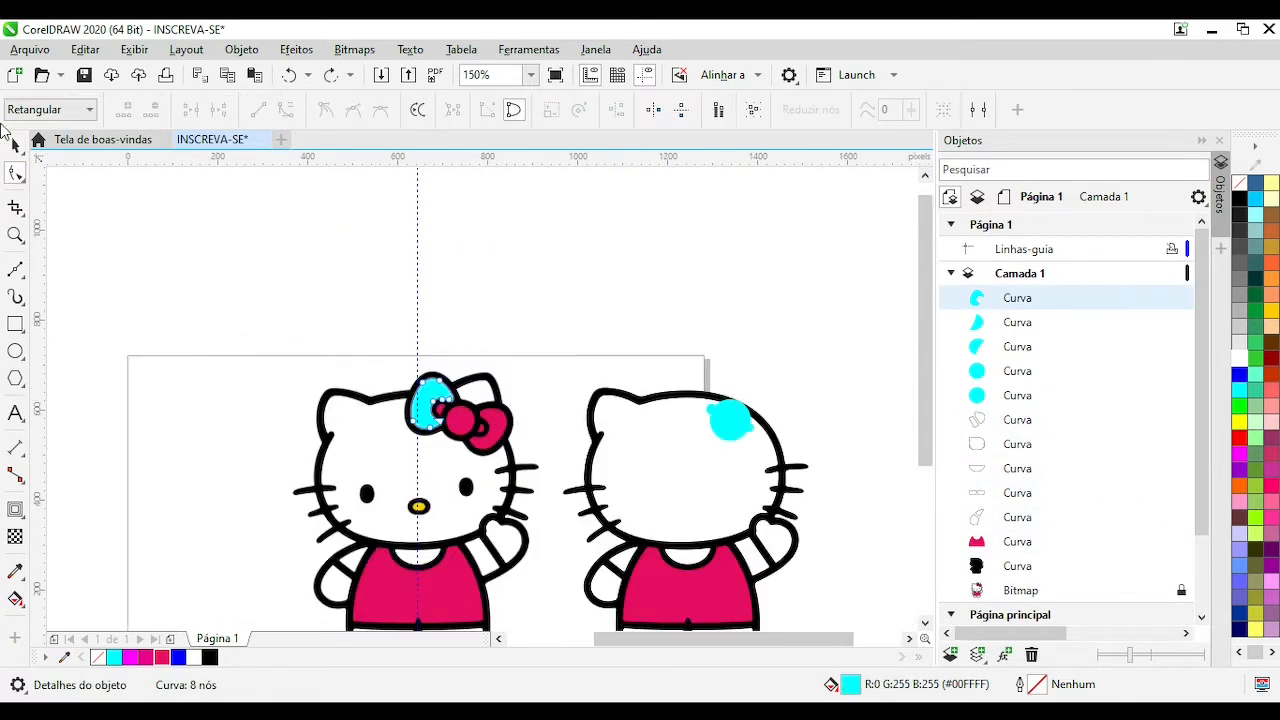
pyautogui.click(13, 144)
# Fill the outer knot circle on the copy with black and the inner circle and two small side pieces with pink
pyautogui.click(735, 414)
pyautogui.scroll(1, 746, 409)
pyautogui.click(482, 411)
pyautogui.click(1239, 198)
pyautogui.scroll(1, 409, 402)
pyautogui.click(478, 392)
pyautogui.keyDown('shift'); pyautogui.click(400, 397); pyautogui.keyUp('shift')
pyautogui.keyDown('shift'); pyautogui.click(563, 471); pyautogui.keyUp('shift')
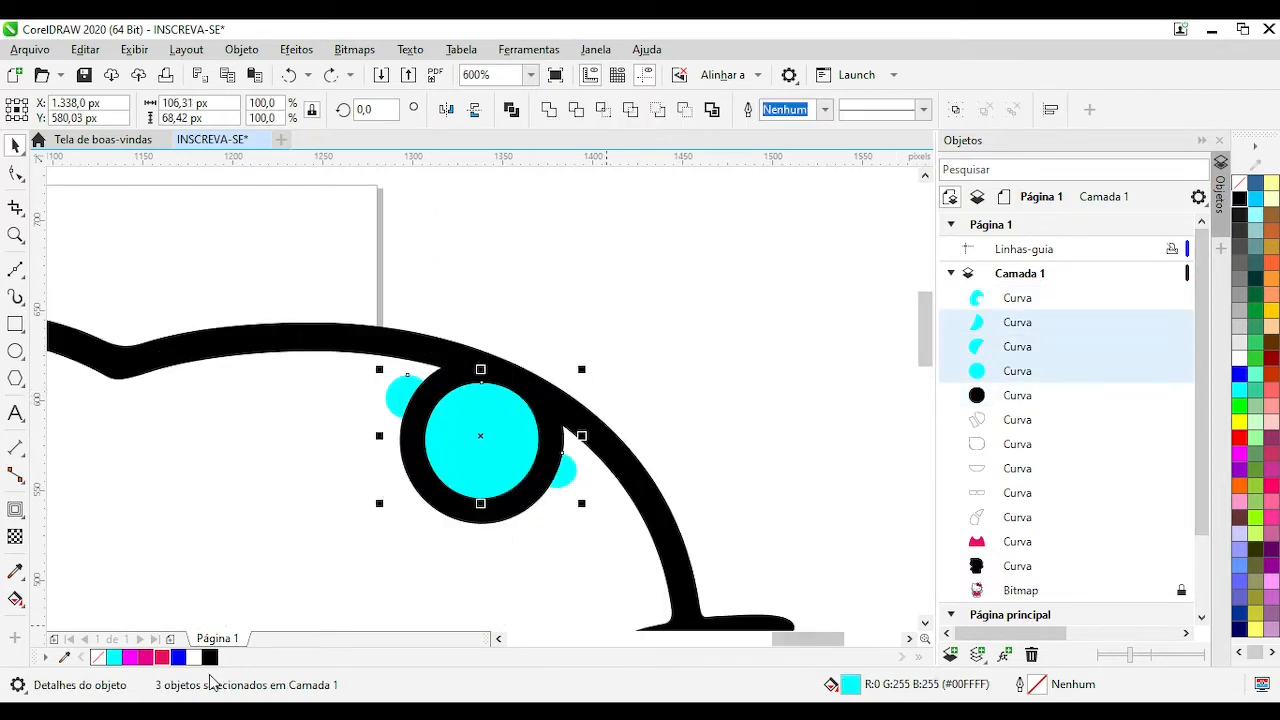
pyautogui.click(162, 657)
# Place a duplicate of the traced left loop shape over the bow's right loop and turn it roughly upside down
pyautogui.scroll(-2, 468, 379)
pyautogui.scroll(2, 174, 370)
pyautogui.click(482, 398)
pyautogui.moveTo(380, 465); pyautogui.dragTo(598, 478)
pyautogui.scroll(-1, 586, 455)
pyautogui.moveTo(430, 255); pyautogui.dragTo(392, 510)
pyautogui.moveTo(480, 556); pyautogui.dragTo(474, 488)
# Rotate the duplicate to about 199.4 degrees and stretch it to match the right loop's outline
pyautogui.scroll(1, 386, 371)
pyautogui.click(388, 371)
pyautogui.moveTo(257, 432); pyautogui.dragTo(254, 468)
pyautogui.click(525, 478)
pyautogui.moveTo(557, 393); pyautogui.dragTo(557, 393)
pyautogui.click(527, 396)
pyautogui.moveTo(543, 416); pyautogui.dragTo(556, 416)
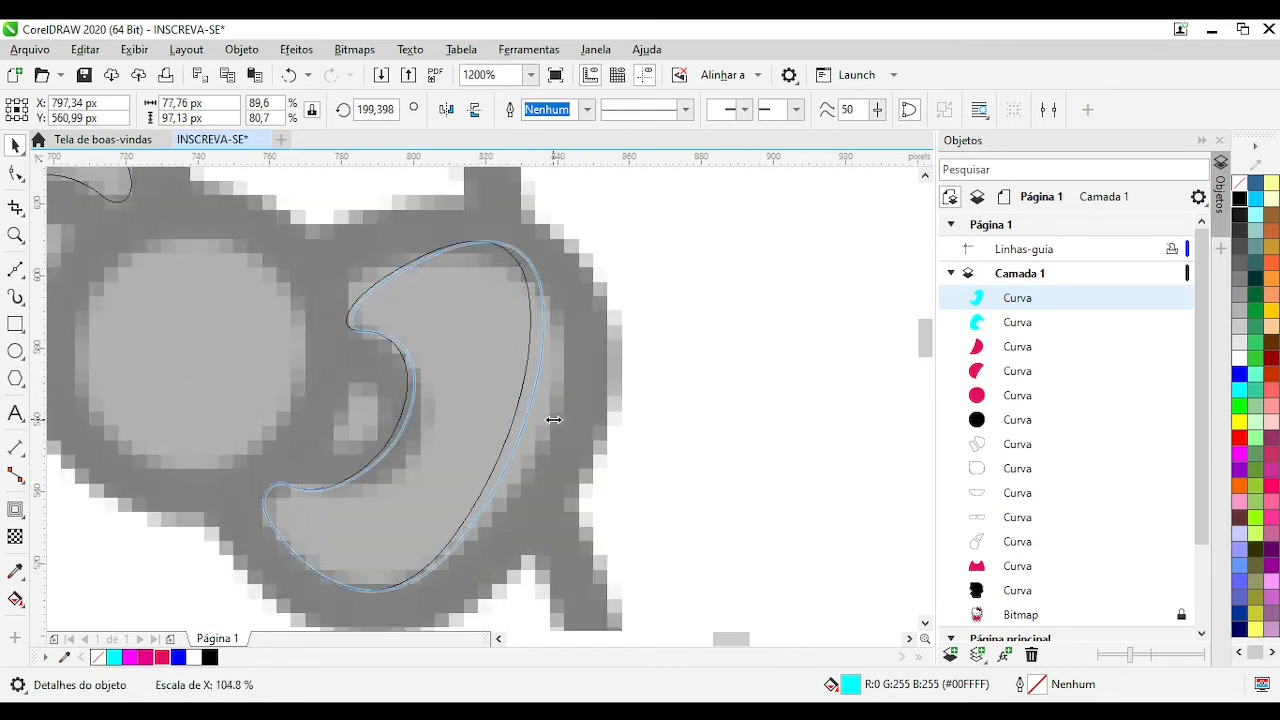
# Remove the right loop shape's fill and move its lower nodes and handles onto the edge of the pink area
pyautogui.click(15, 174)
pyautogui.hotkey('shift', 'F9')
pyautogui.moveTo(465, 534); pyautogui.dragTo(509, 498)
pyautogui.click(1240, 183)
pyautogui.scroll(1, 361, 594)
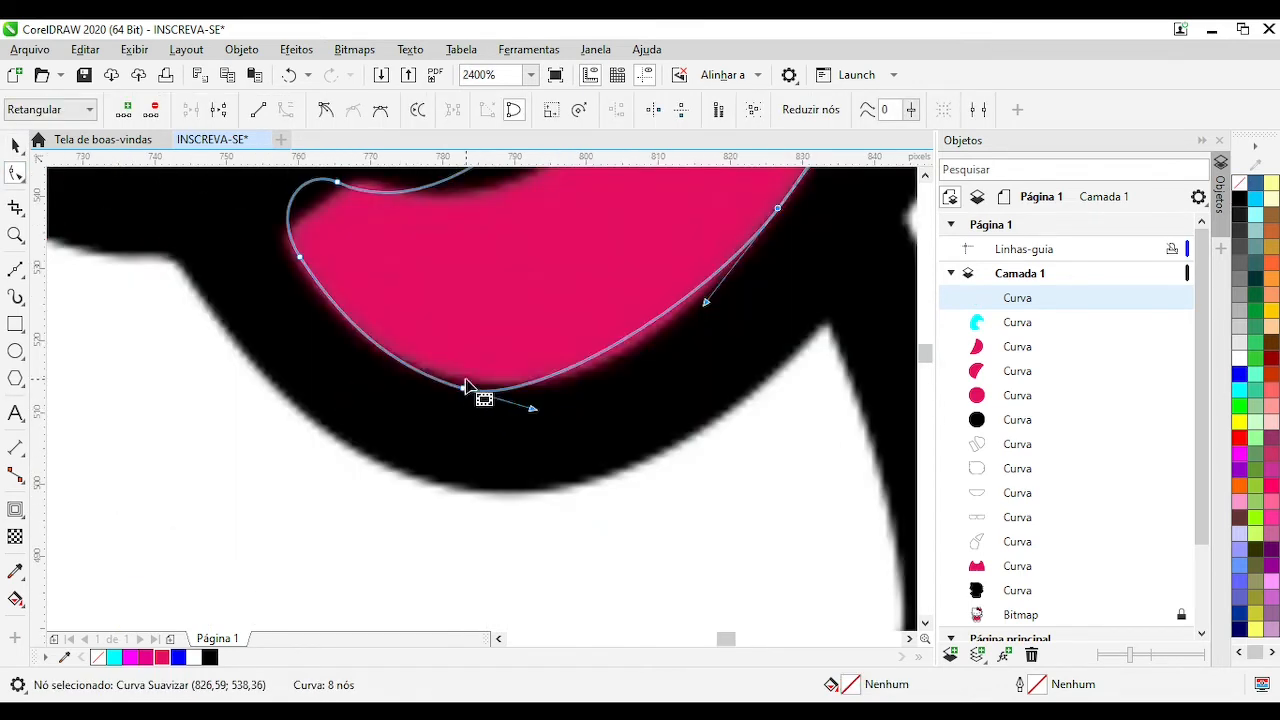
pyautogui.moveTo(462, 386); pyautogui.dragTo(466, 377)
pyautogui.moveTo(536, 399); pyautogui.dragTo(568, 417)
pyautogui.moveTo(297, 255)
pyautogui.mouseDown()
pyautogui.moveTo(300, 268)
pyautogui.moveTo(289, 248)
pyautogui.mouseUp()
pyautogui.scroll(-1, 360, 275)
# Add two nodes at the right loop shape's lower inner tip and shape the tip along the pink edge
pyautogui.scroll(1, 457, 288)
pyautogui.moveTo(387, 400); pyautogui.dragTo(486, 399)
pyautogui.click(341, 438)
pyautogui.scroll(1, 341, 440)
pyautogui.doubleClick(475, 387)
pyautogui.doubleClick(577, 344)
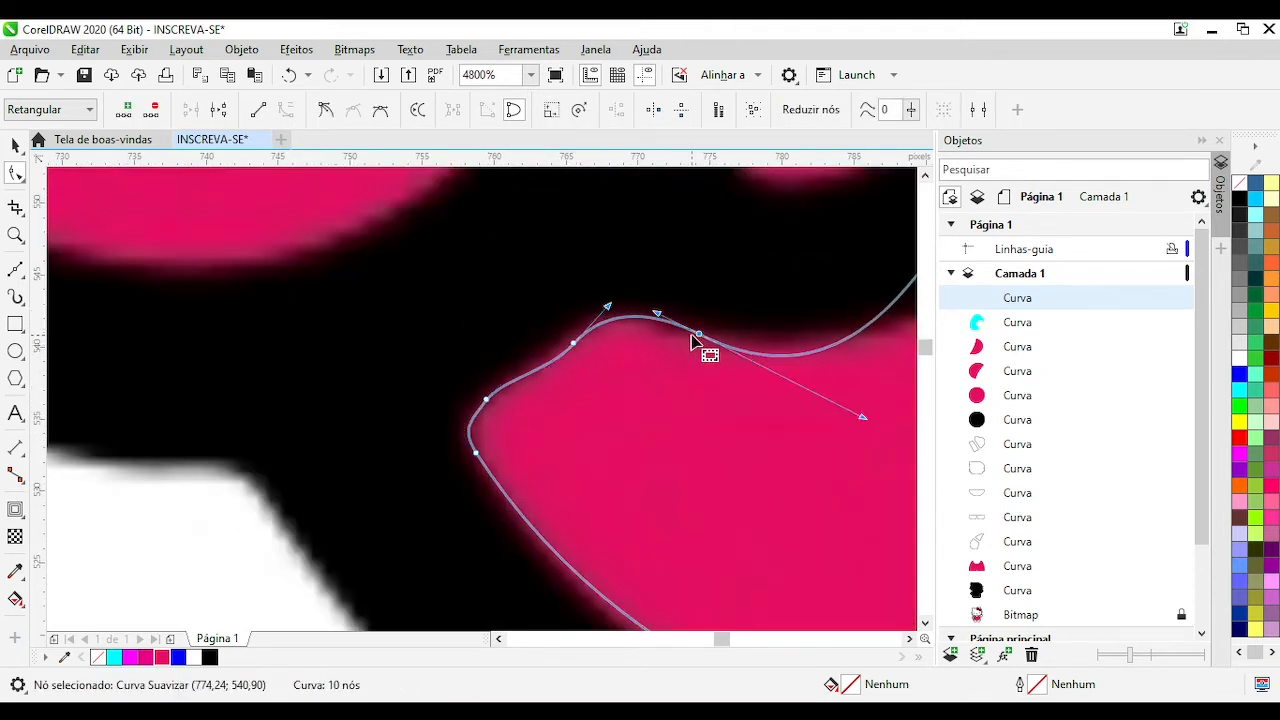
pyautogui.click(575, 344)
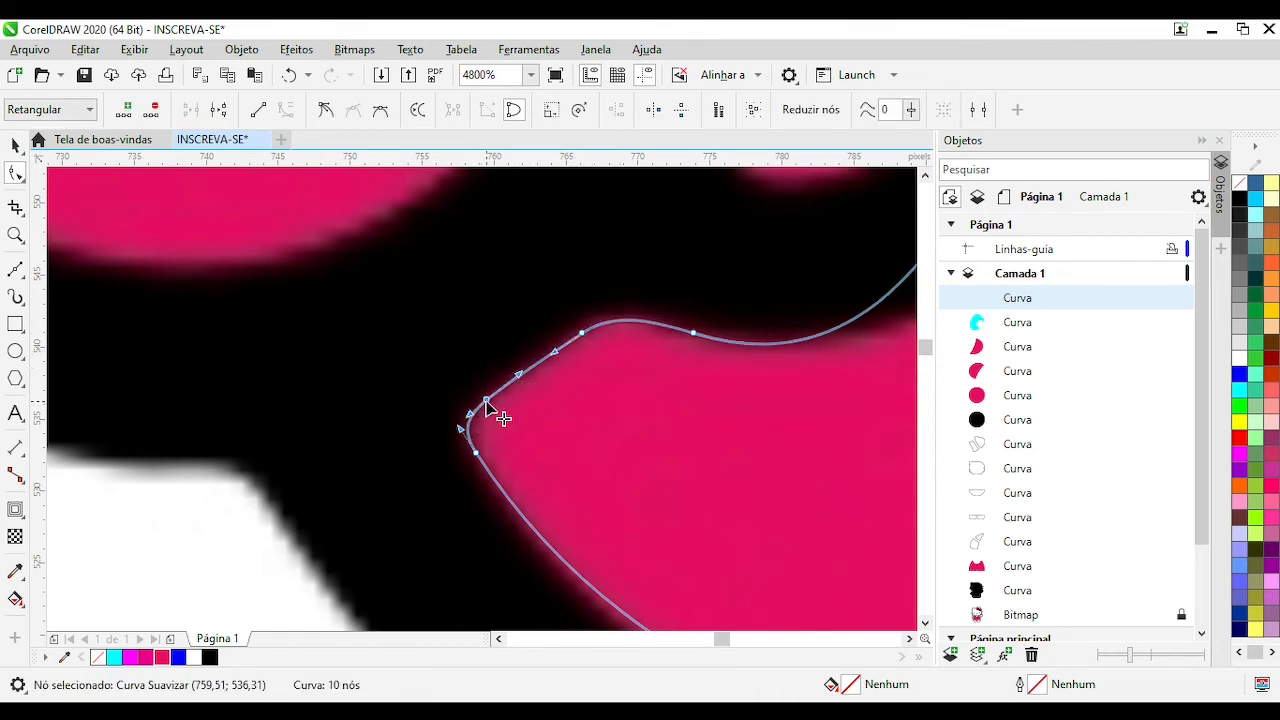
pyautogui.scroll(1, 600, 340)
pyautogui.click(556, 328)
pyautogui.moveTo(672, 284); pyautogui.dragTo(663, 289)
pyautogui.scroll(-2, 731, 318)
pyautogui.scroll(1, 457, 552)
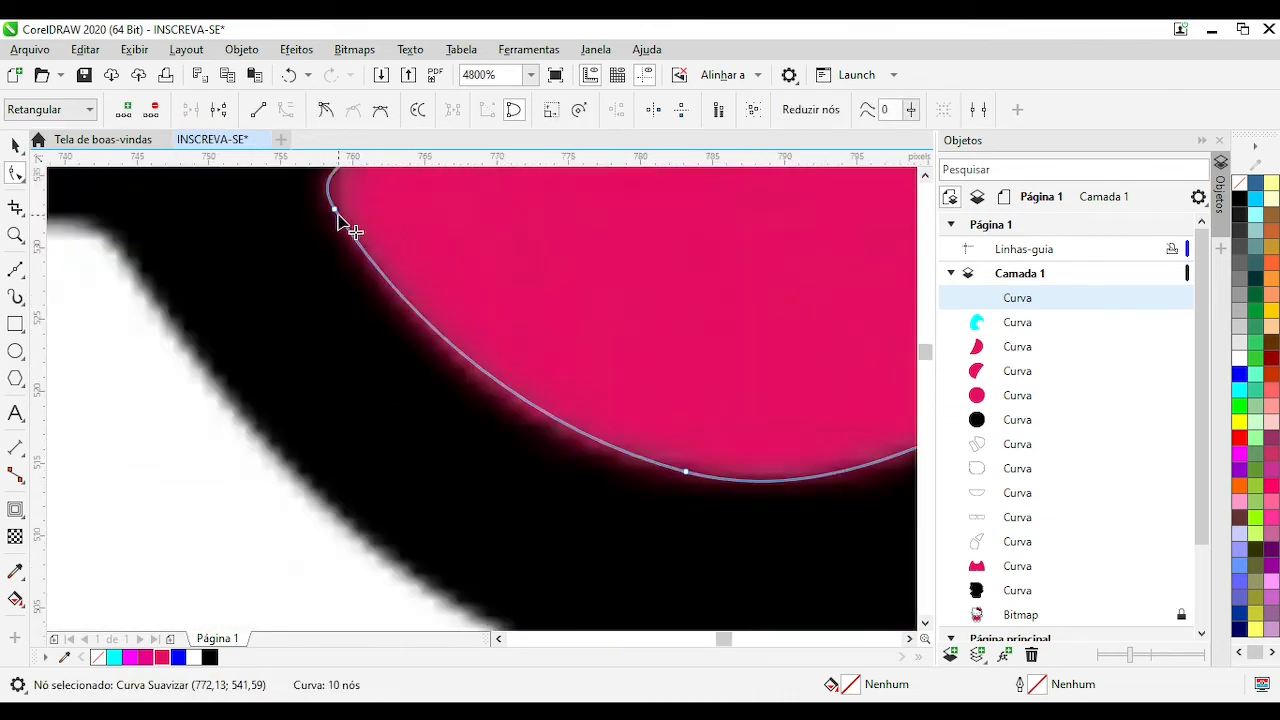
# Bend the right loop shape's bottom curve to follow the lower edge of the pink area
pyautogui.click(338, 213)
pyautogui.moveTo(534, 430); pyautogui.dragTo(520, 443)
pyautogui.scroll(-1, 834, 419)
pyautogui.scroll(1, 535, 400)
pyautogui.moveTo(277, 452); pyautogui.dragTo(280, 446)
pyautogui.moveTo(491, 486); pyautogui.dragTo(512, 484)
pyautogui.scroll(-3, 500, 405)
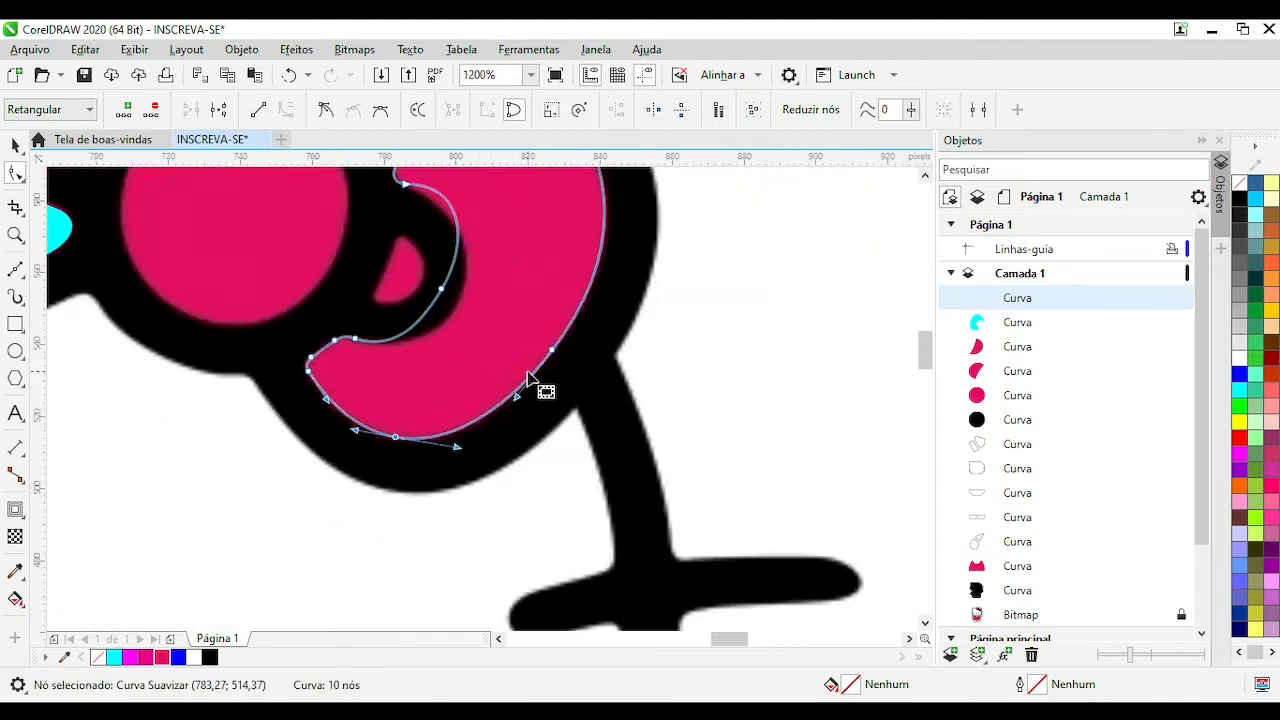
# Delete the surplus node at the right loop shape's upper outer corner and smooth the curve along the pink edge
pyautogui.scroll(2, 549, 242)
pyautogui.moveTo(325, 285); pyautogui.dragTo(210, 317)
pyautogui.scroll(-1, 436, 410)
pyautogui.scroll(1, 481, 415)
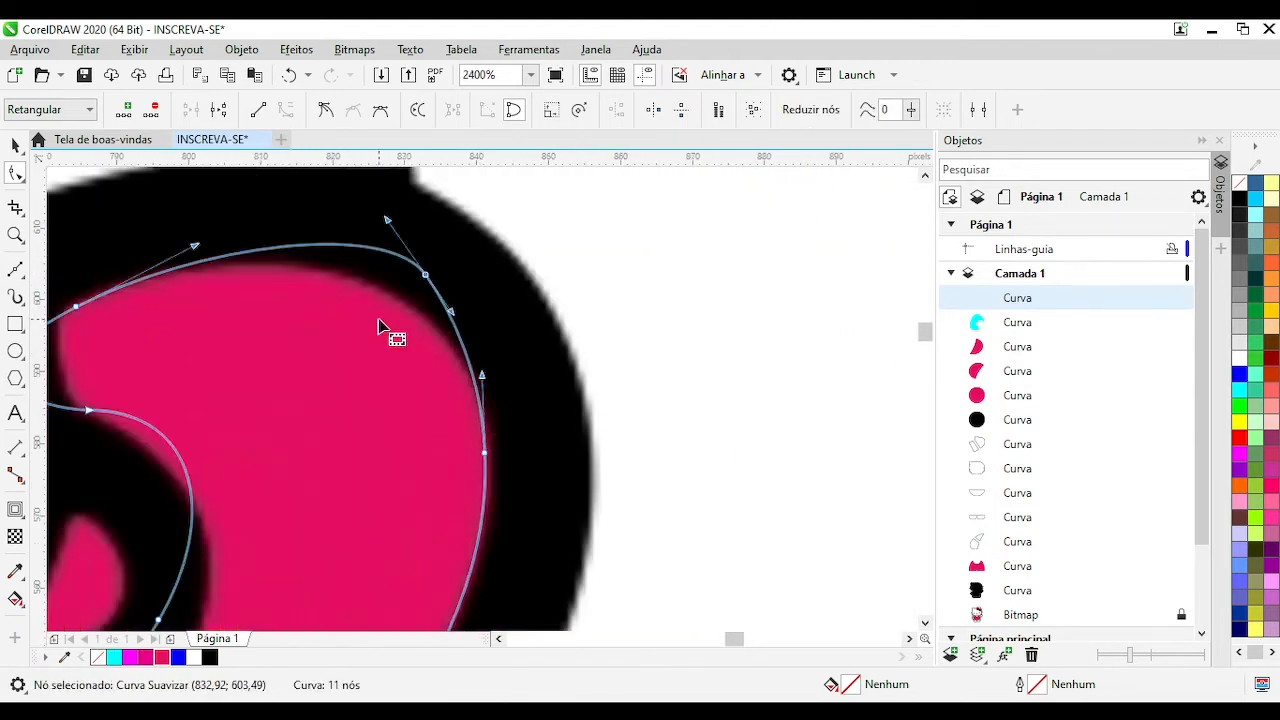
pyautogui.press('Delete')
pyautogui.click(484, 453)
pyautogui.moveTo(480, 229); pyautogui.dragTo(481, 311)
pyautogui.moveTo(316, 184); pyautogui.dragTo(344, 203)
pyautogui.scroll(-1, 434, 506)
pyautogui.scroll(1, 330, 403)
# Fit the right loop shape's inner edge around the small black ring and delete an unneeded node
pyautogui.moveTo(512, 500); pyautogui.dragTo(548, 518)
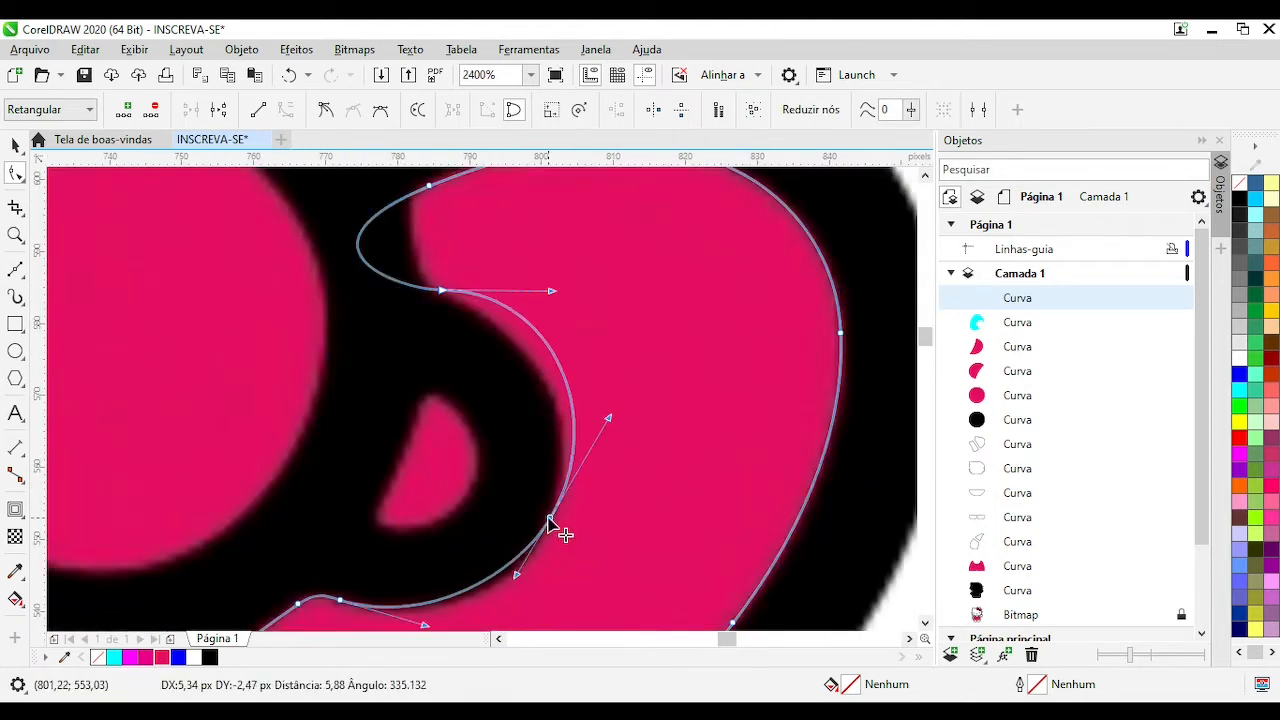
pyautogui.scroll(1, 563, 521)
pyautogui.moveTo(383, 508); pyautogui.dragTo(406, 549)
pyautogui.scroll(-1, 443, 423)
pyautogui.scroll(1, 430, 225)
pyautogui.moveTo(372, 262); pyautogui.dragTo(377, 272)
pyautogui.moveTo(596, 274); pyautogui.dragTo(590, 394)
pyautogui.scroll(-2, 600, 595)
pyautogui.scroll(2, 475, 403)
pyautogui.click(471, 383)
pyautogui.press('Delete')
pyautogui.scroll(-1, 405, 478)
pyautogui.scroll(-2, 385, 250)
pyautogui.scroll(1, 455, 322)
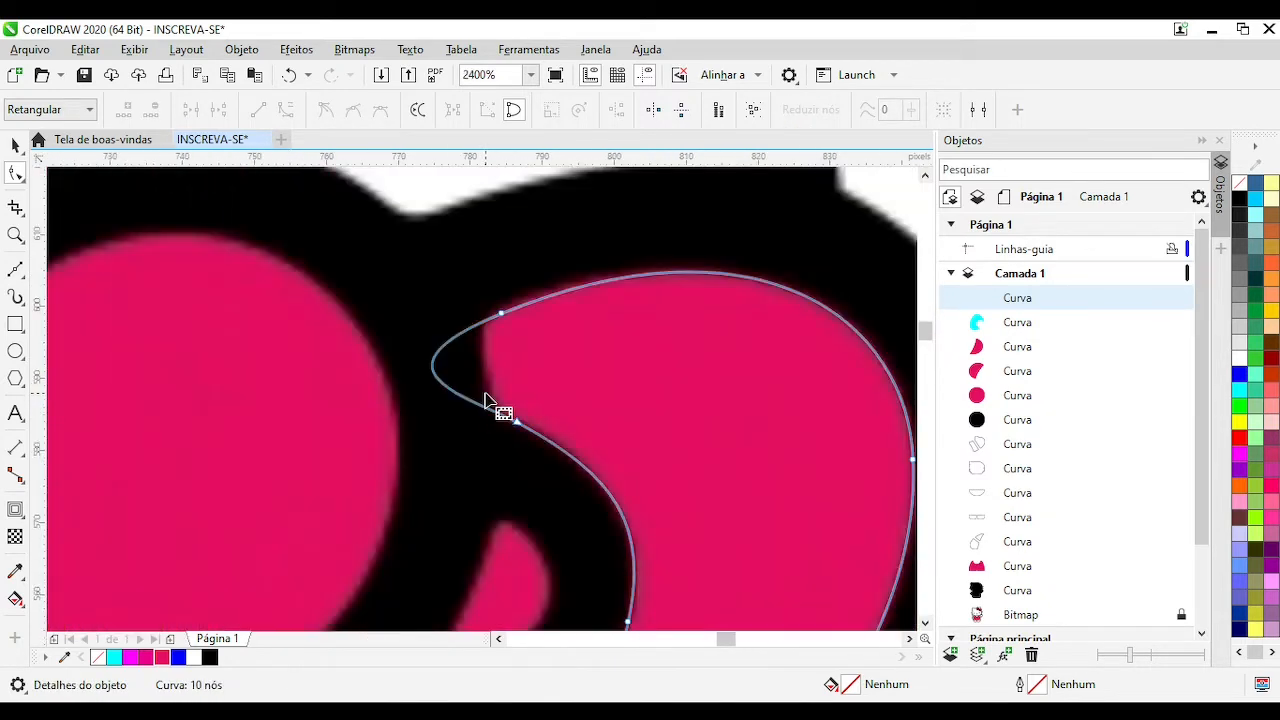
# Add two nodes at the right loop shape's upper inner tip and pull the tip onto the pink edge
pyautogui.scroll(1, 487, 383)
pyautogui.doubleClick(385, 360)
pyautogui.moveTo(385, 360); pyautogui.dragTo(452, 350)
pyautogui.scroll(-1, 462, 471)
pyautogui.scroll(1, 481, 441)
pyautogui.doubleClick(481, 441)
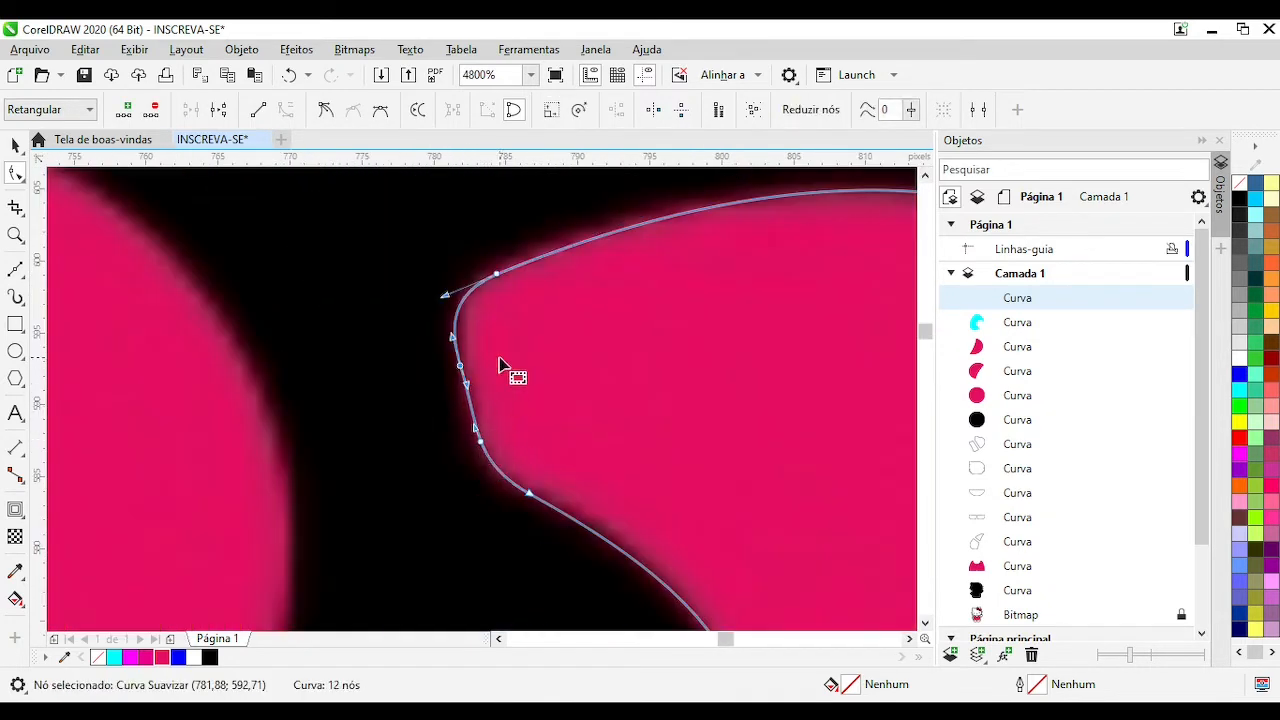
pyautogui.moveTo(456, 335); pyautogui.dragTo(466, 327)
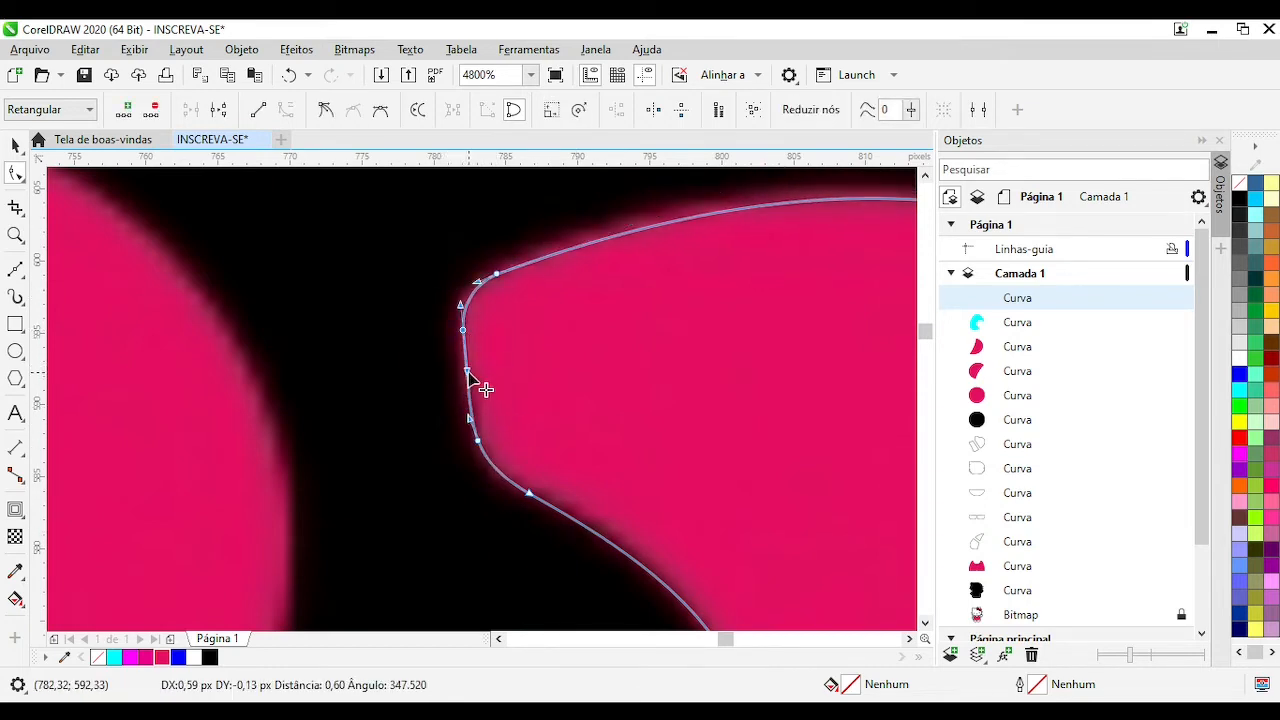
pyautogui.scroll(-8, 462, 338)
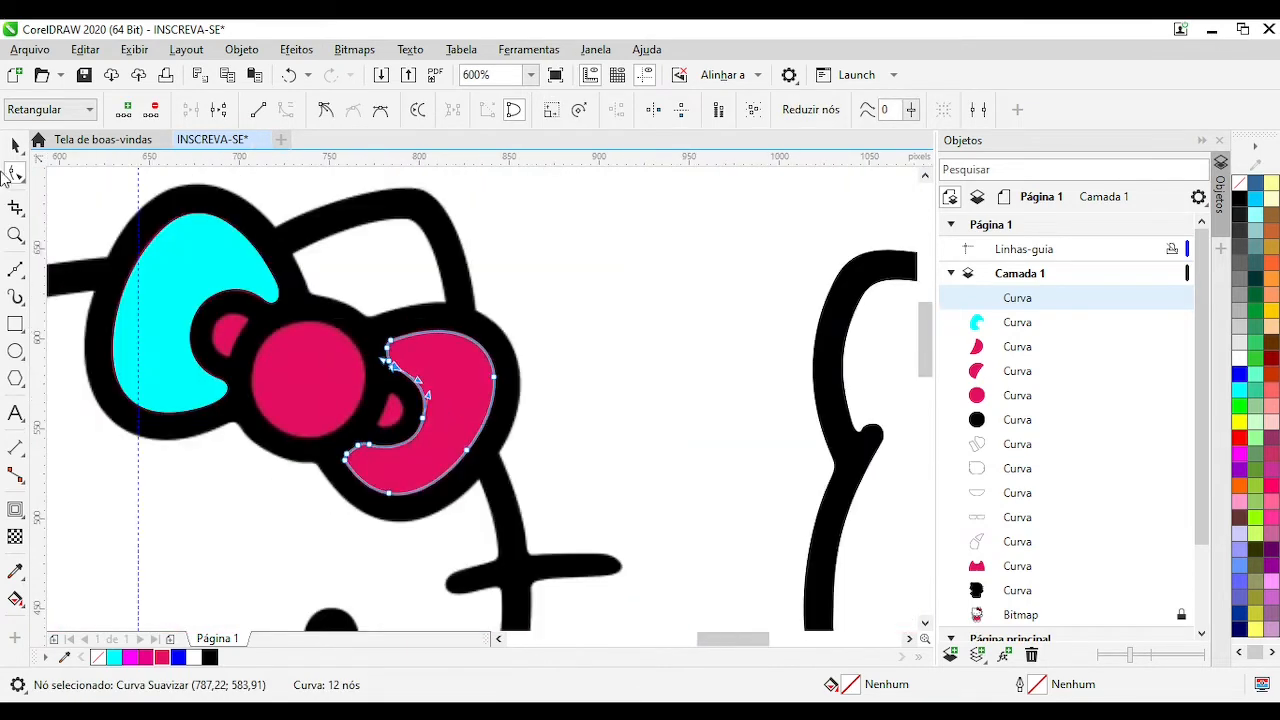
# Combine the right loop shape with the cyan left loop into a single cyan curve
pyautogui.press('space')
pyautogui.scroll(2, 440, 430)
pyautogui.keyDown('shift'); pyautogui.click(242, 268); pyautogui.keyUp('shift')
pyautogui.hotkey('ctrl', 'l')
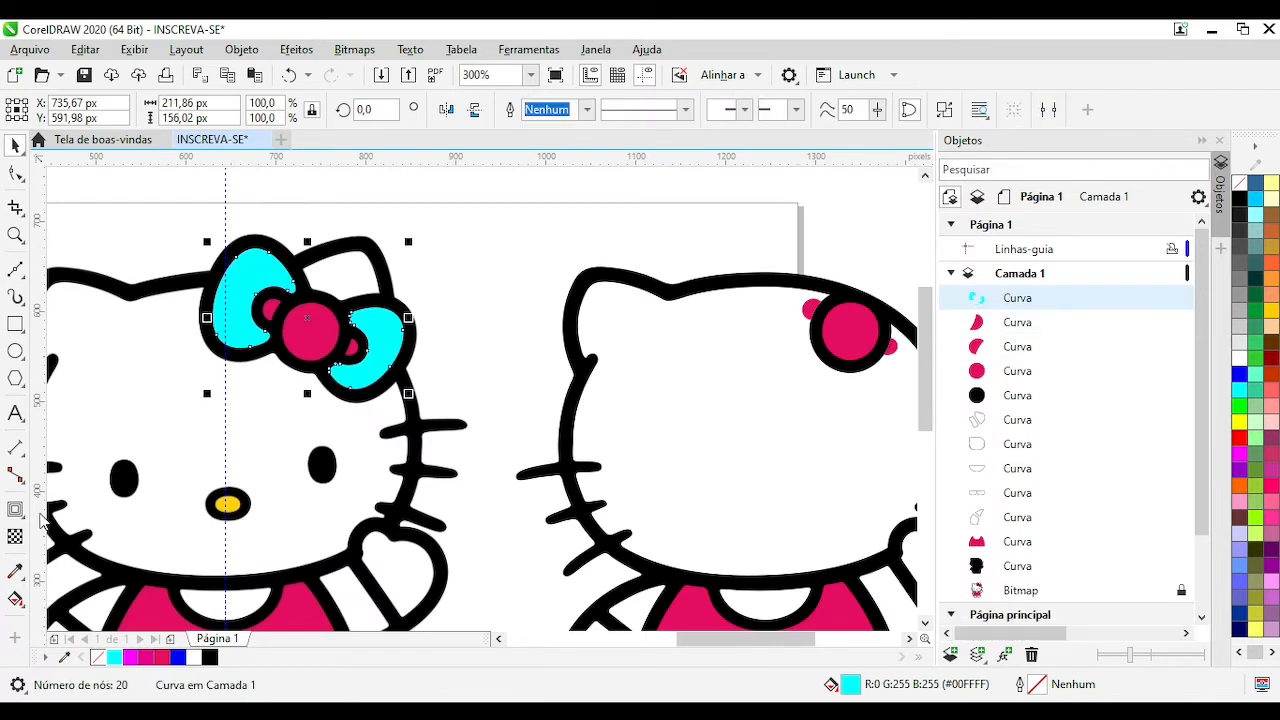
# Apply an outside contour to the combined bow loops and break it apart into a separate magenta curve
pyautogui.click(8, 510)
pyautogui.click(486, 110)
pyautogui.click(15, 147)
pyautogui.hotkey('ctrl', 'k')
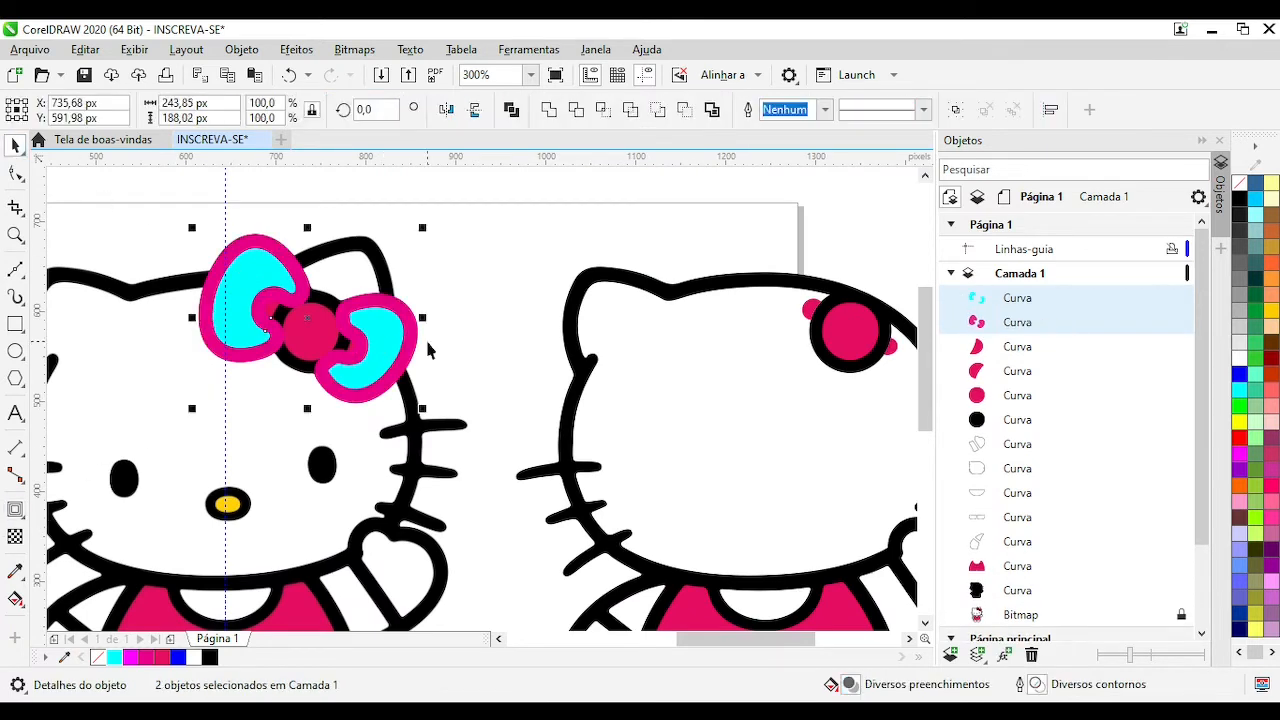
# Move the cyan bow loops onto the copy and fill them with pink
pyautogui.click(440, 350)
pyautogui.click(390, 343)
pyautogui.press('Right')
pyautogui.click(162, 657)
pyautogui.click(271, 276)
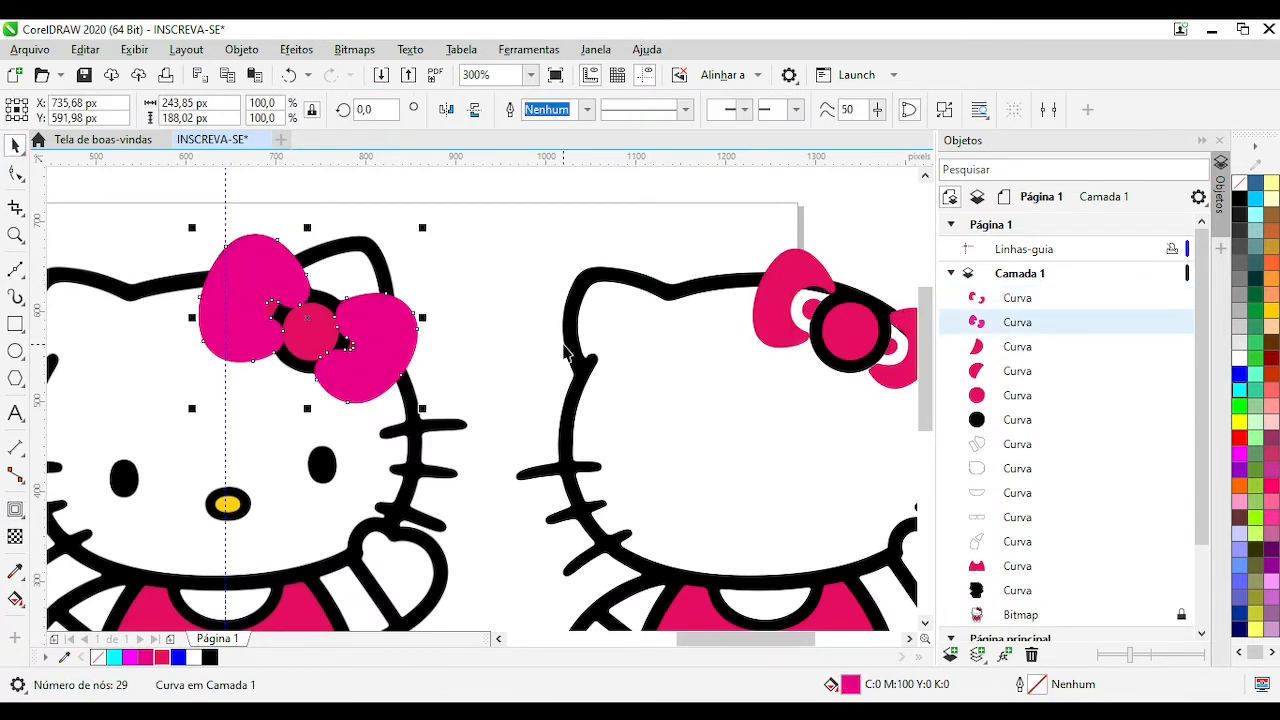
# Fill the bow loops' outline curve with cyan, bring the copy's black knot circle back to the original, and weld the two shapes
pyautogui.click(1240, 390)
pyautogui.click(880, 305)
pyautogui.press('Left')
pyautogui.keyDown('shift'); pyautogui.click(385, 335); pyautogui.keyUp('shift')
pyautogui.click(553, 110)
# Delete the nodes of the two small inner holes in the cyan bow silhouette
pyautogui.scroll(1, 325, 319)
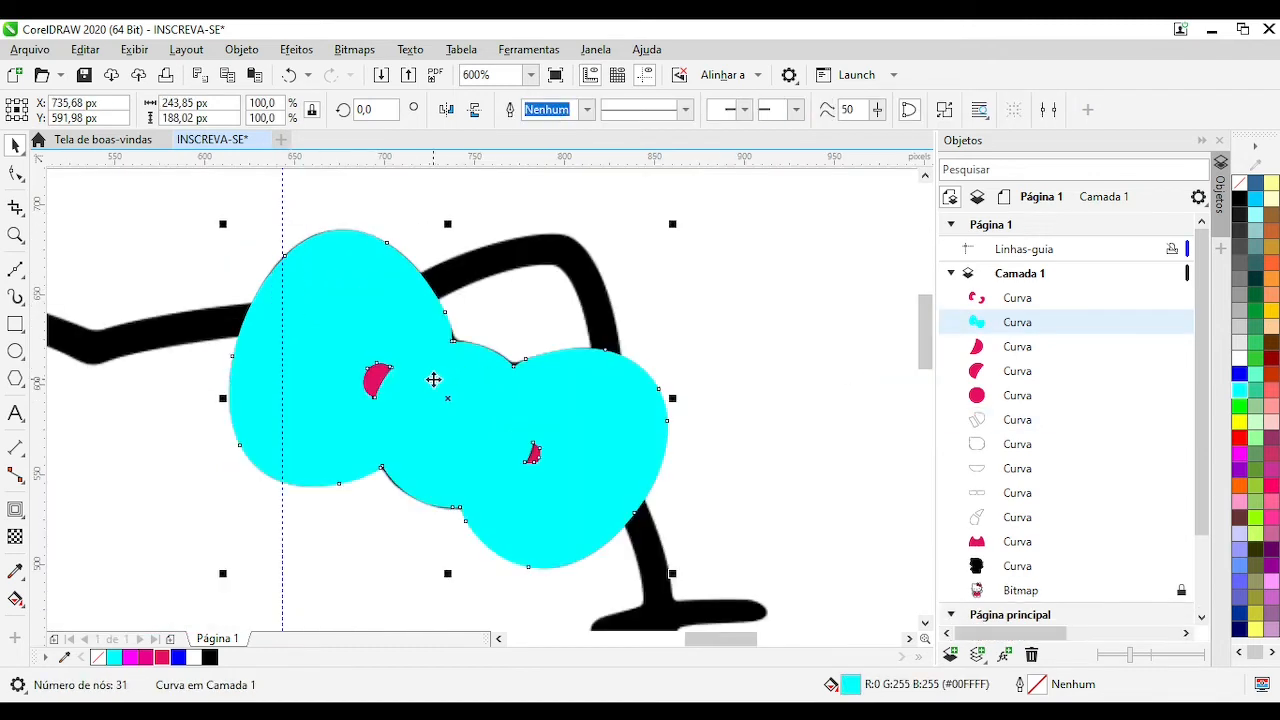
pyautogui.click(15, 174)
pyautogui.press('Delete')
pyautogui.scroll(-1, 600, 448)
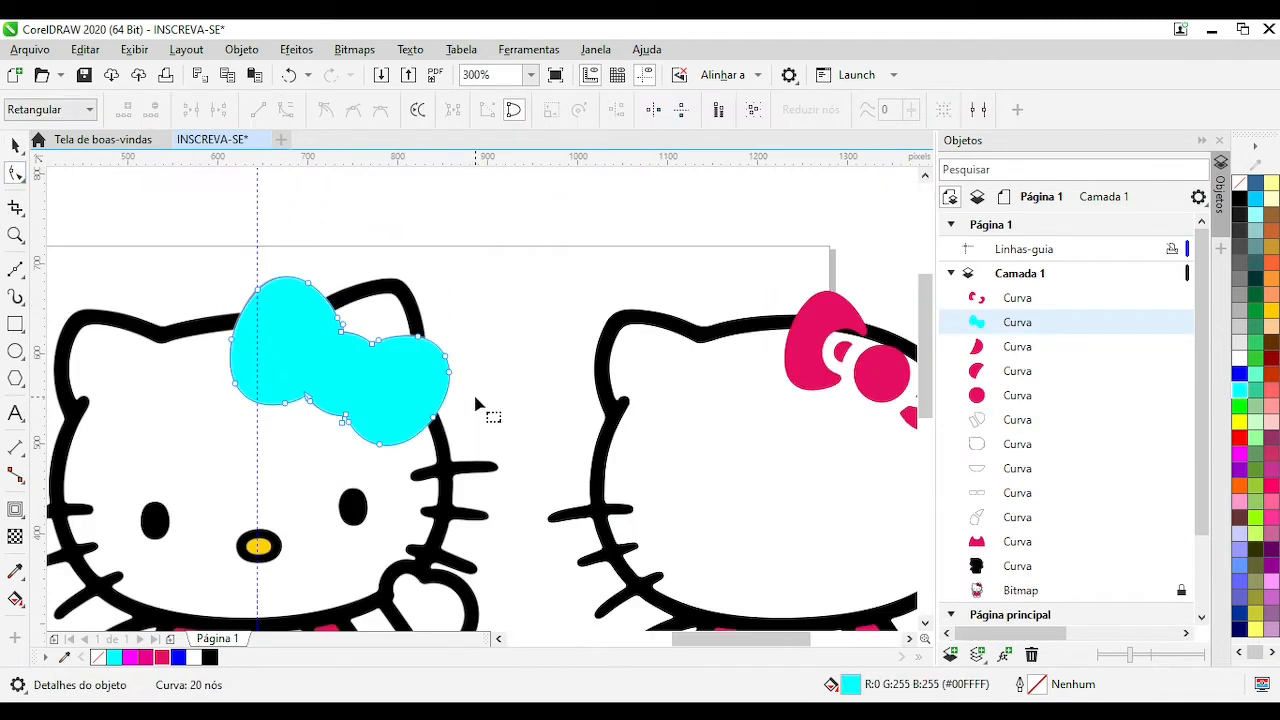
# Round the cyan silhouette's upper corner between the left loop and the knot to follow the black edge
pyautogui.scroll(3, 345, 335)
pyautogui.scroll(1, 437, 415)
pyautogui.moveTo(449, 414); pyautogui.dragTo(447, 415)
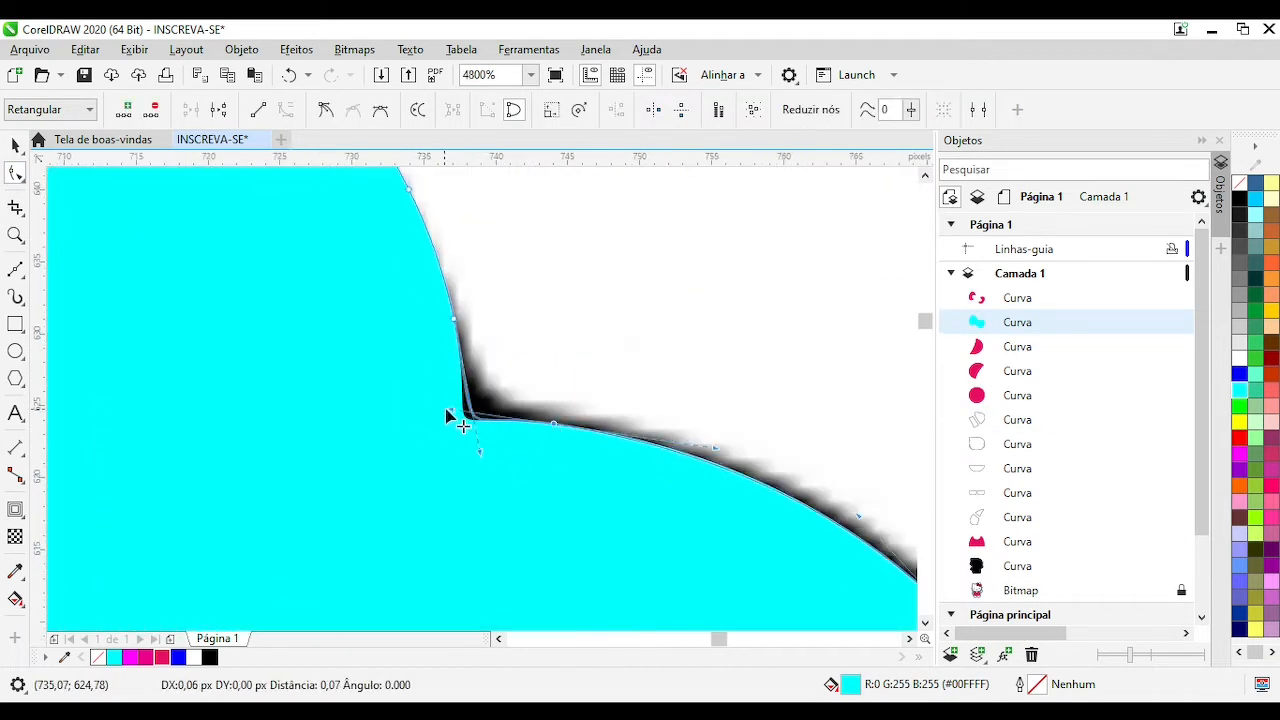
pyautogui.moveTo(527, 422); pyautogui.dragTo(528, 419)
# Add nodes at the upper notch between the knot and the right loop and round it to the drawing
pyautogui.scroll(-2, 529, 425)
pyautogui.scroll(3, 640, 473)
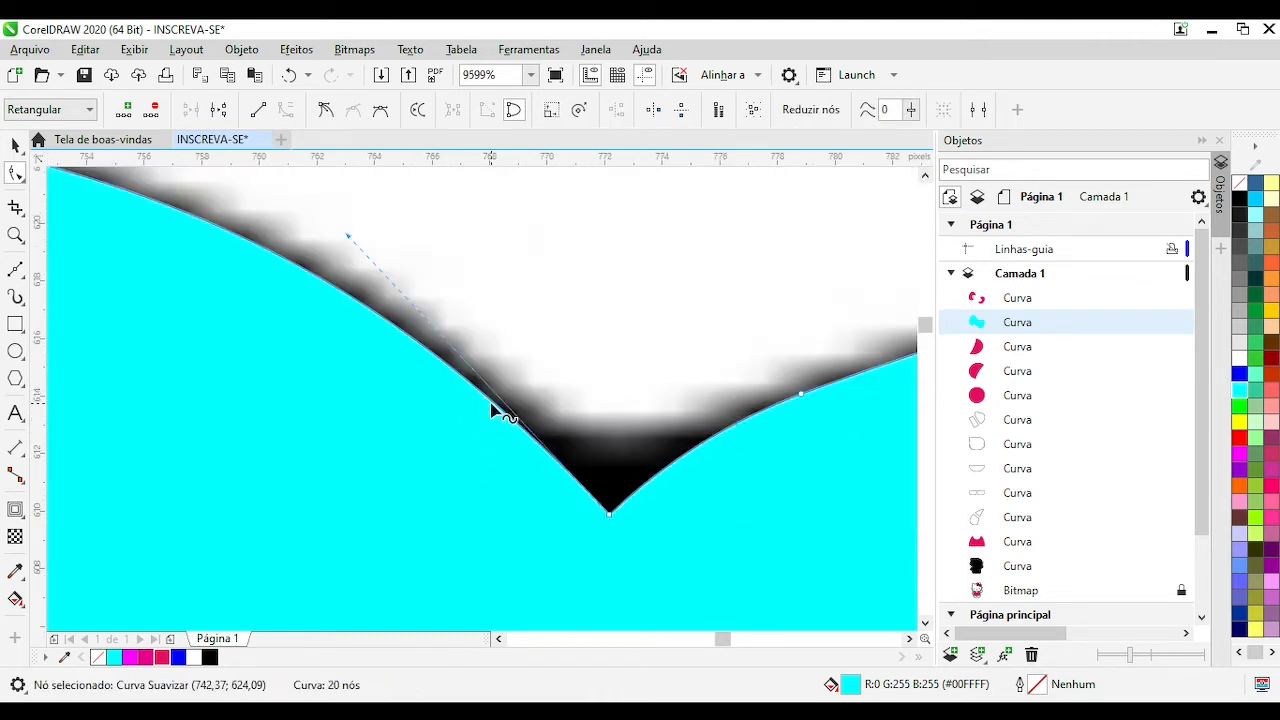
pyautogui.doubleClick(492, 404)
pyautogui.scroll(-2, 494, 405)
pyautogui.scroll(1, 560, 425)
pyautogui.doubleClick(541, 393)
pyautogui.doubleClick(390, 353)
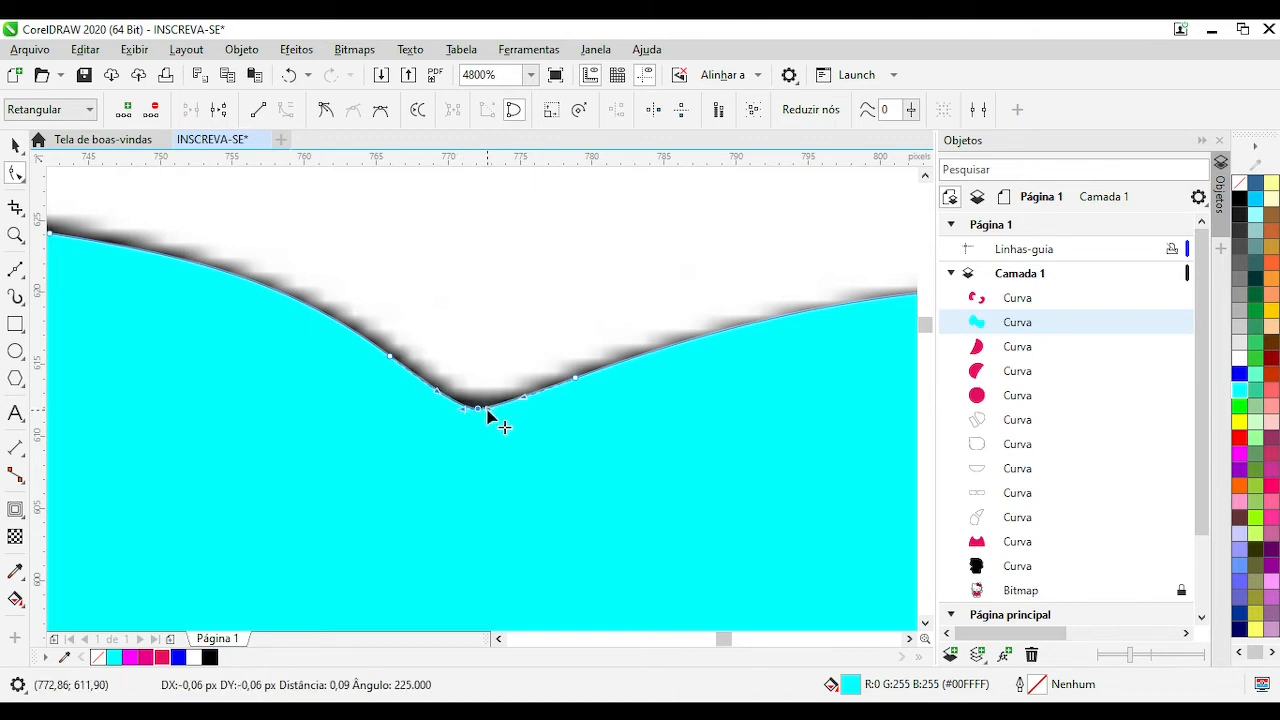
pyautogui.scroll(-3, 489, 414)
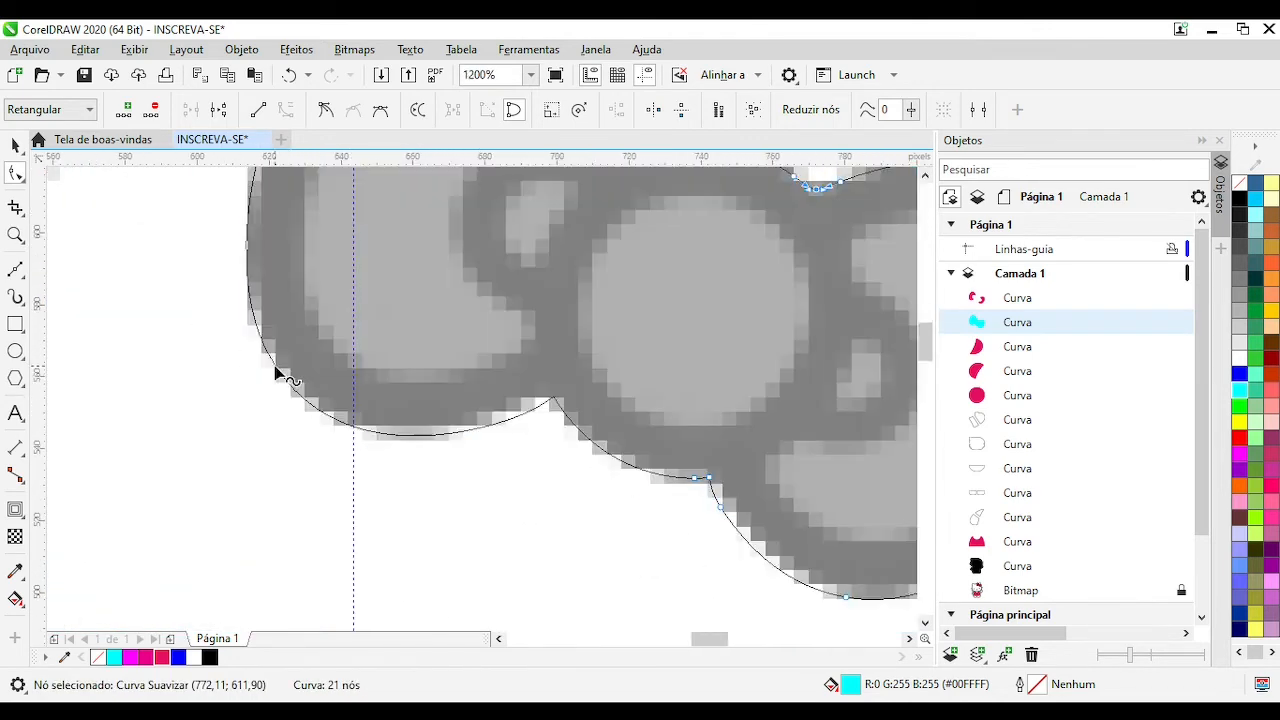
# Replace the sharp tip of the lower notch between the left loop and the knot with a rounded curve
pyautogui.scroll(-1, 275, 370)
pyautogui.scroll(1, 300, 361)
pyautogui.click(458, 407)
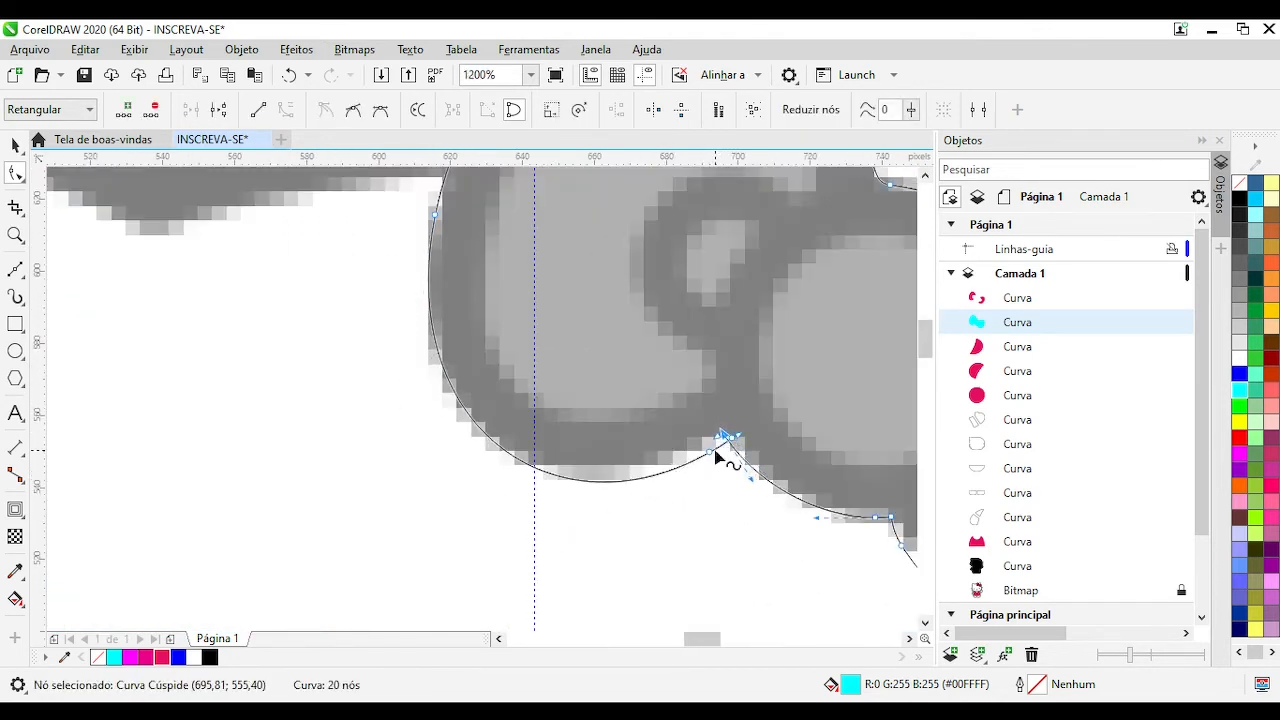
pyautogui.click(711, 452)
pyautogui.scroll(1, 711, 452)
pyautogui.press('Delete')
pyautogui.scroll(-1, 376, 440)
pyautogui.scroll(2, 548, 385)
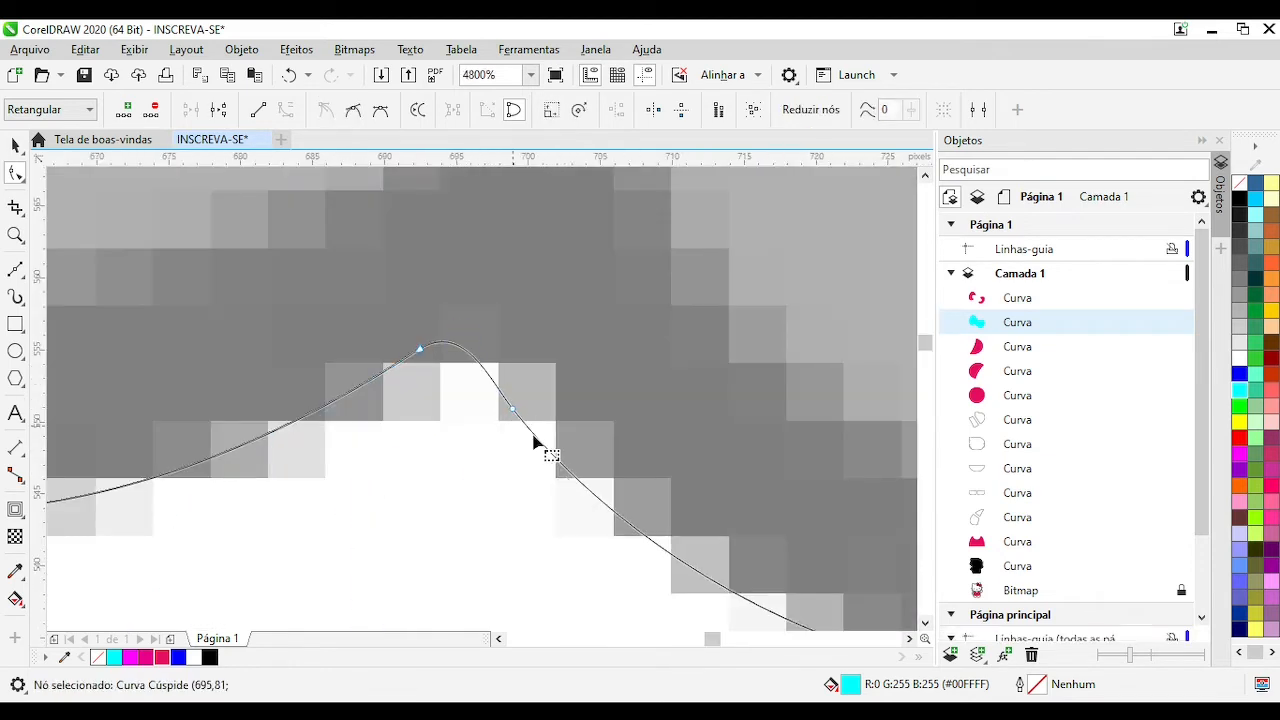
# Reposition the nodes of the lower left notch and delete the extra node on its knot side
pyautogui.click(357, 390)
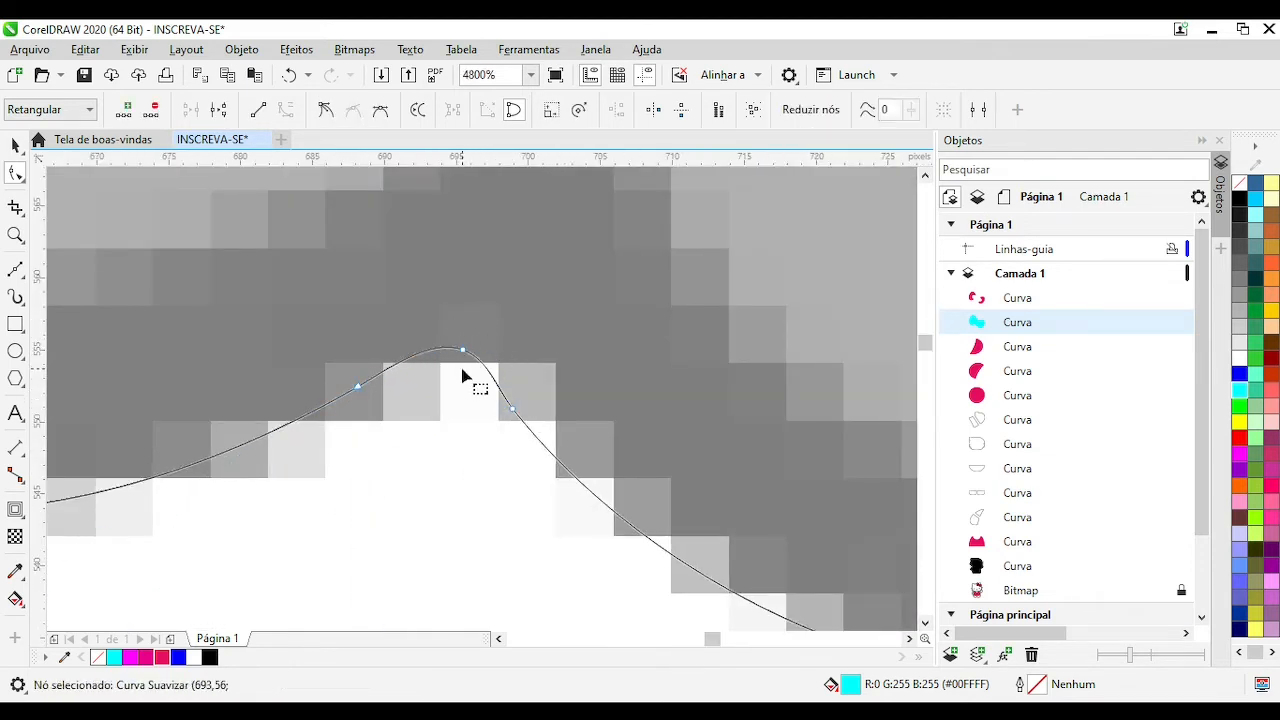
pyautogui.click(511, 410)
pyautogui.scroll(-1, 506, 417)
pyautogui.press('Delete')
pyautogui.scroll(-1, 549, 397)
pyautogui.scroll(1, 468, 330)
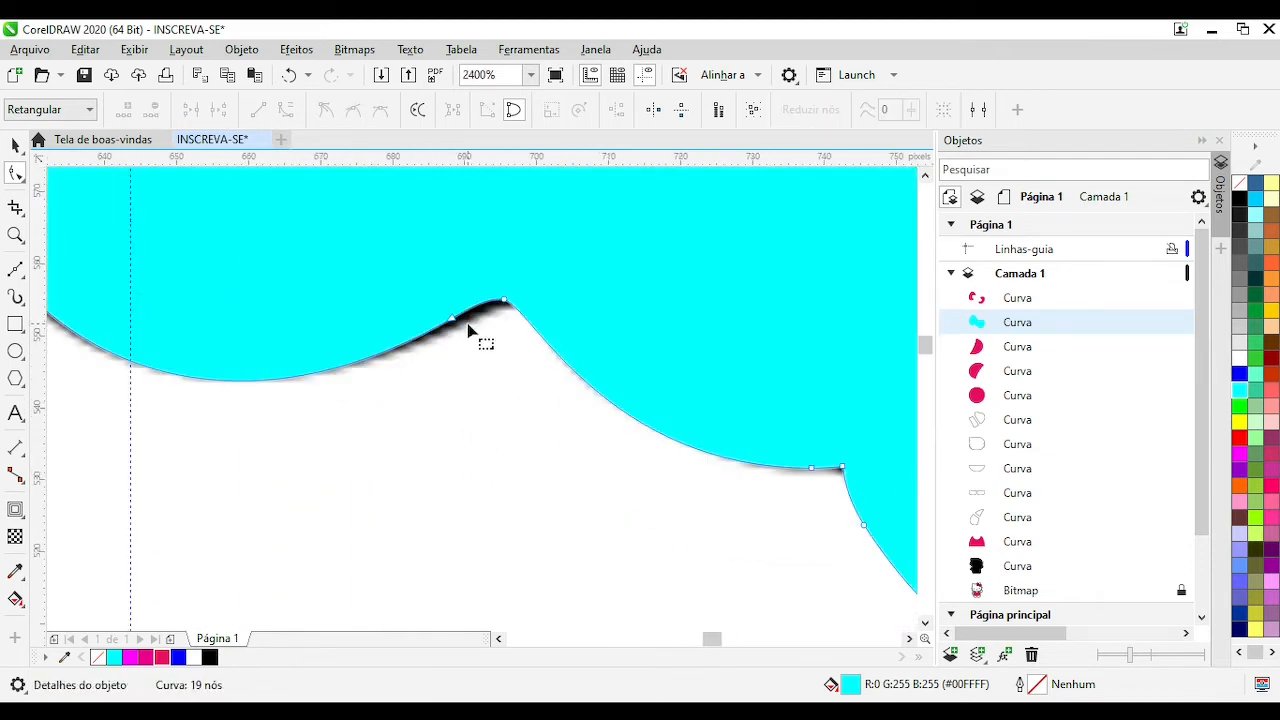
# Remove surplus nodes beside the lower left notch and refit the curve to the black edge of the bow
pyautogui.press('Delete')
pyautogui.press('Delete')
pyautogui.moveTo(518, 313); pyautogui.dragTo(546, 325)
pyautogui.scroll(-1, 480, 397)
pyautogui.moveTo(357, 428); pyautogui.dragTo(351, 422)
pyautogui.scroll(1, 587, 450)
pyautogui.click(401, 303)
# Round the lower notch between the knot and the right loop by adding nodes and deleting its tip
pyautogui.moveTo(640, 418); pyautogui.dragTo(742, 520)
pyautogui.hotkey('shift', 'F9')
pyautogui.moveTo(697, 444); pyautogui.dragTo(693, 423)
pyautogui.hotkey('shift', 'F9')
pyautogui.moveTo(693, 422); pyautogui.dragTo(724, 446)
pyautogui.press('Delete')
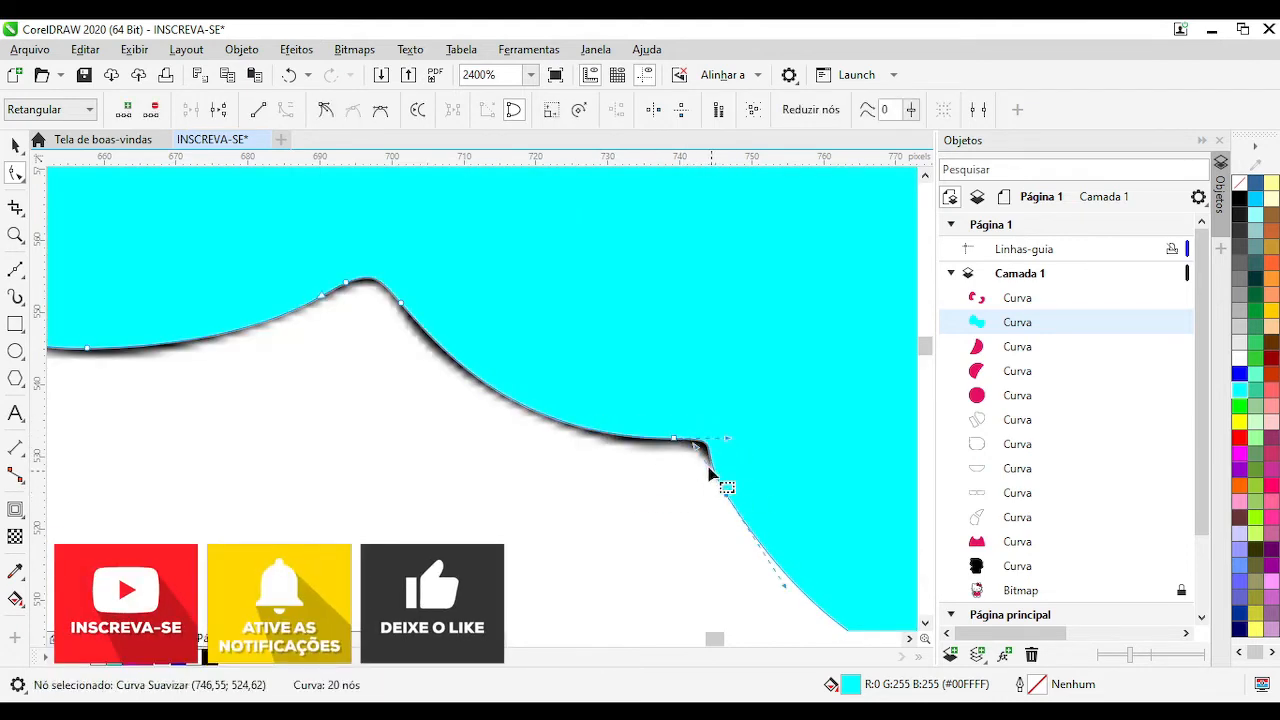
# Adjust the nodes on the right loop's lower edge to follow the bow in the drawing
pyautogui.scroll(-2, 524, 400)
pyautogui.scroll(1, 603, 446)
pyautogui.hotkey('shift', 'F9')
pyautogui.hotkey('shift', 'F9')
pyautogui.scroll(1, 328, 352)
pyautogui.moveTo(486, 399); pyautogui.dragTo(490, 397)
pyautogui.moveTo(733, 580); pyautogui.dragTo(740, 579)
# Delete the surplus nodes along the right loop's upper and outer edge
pyautogui.hotkey('shift', 'F9')
pyautogui.hotkey('shift', 'F9')
pyautogui.hotkey('shift', 'F9')
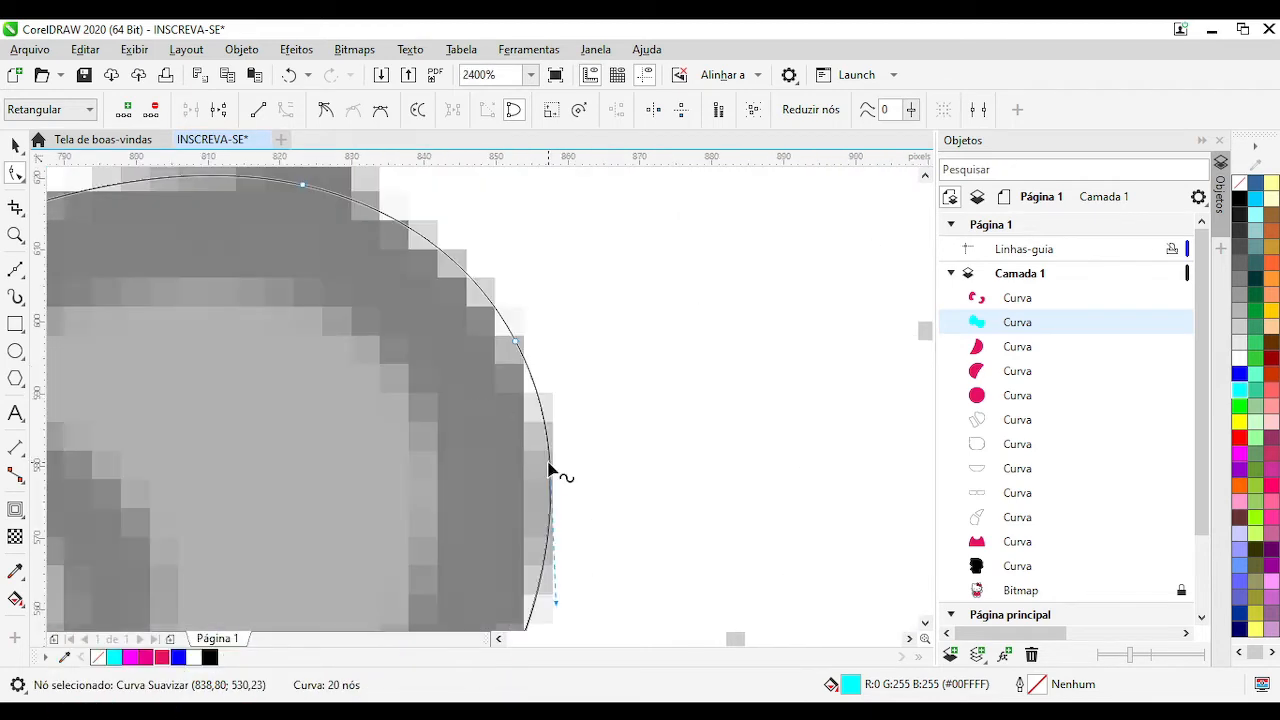
pyautogui.scroll(-1, 540, 450)
pyautogui.press('Delete')
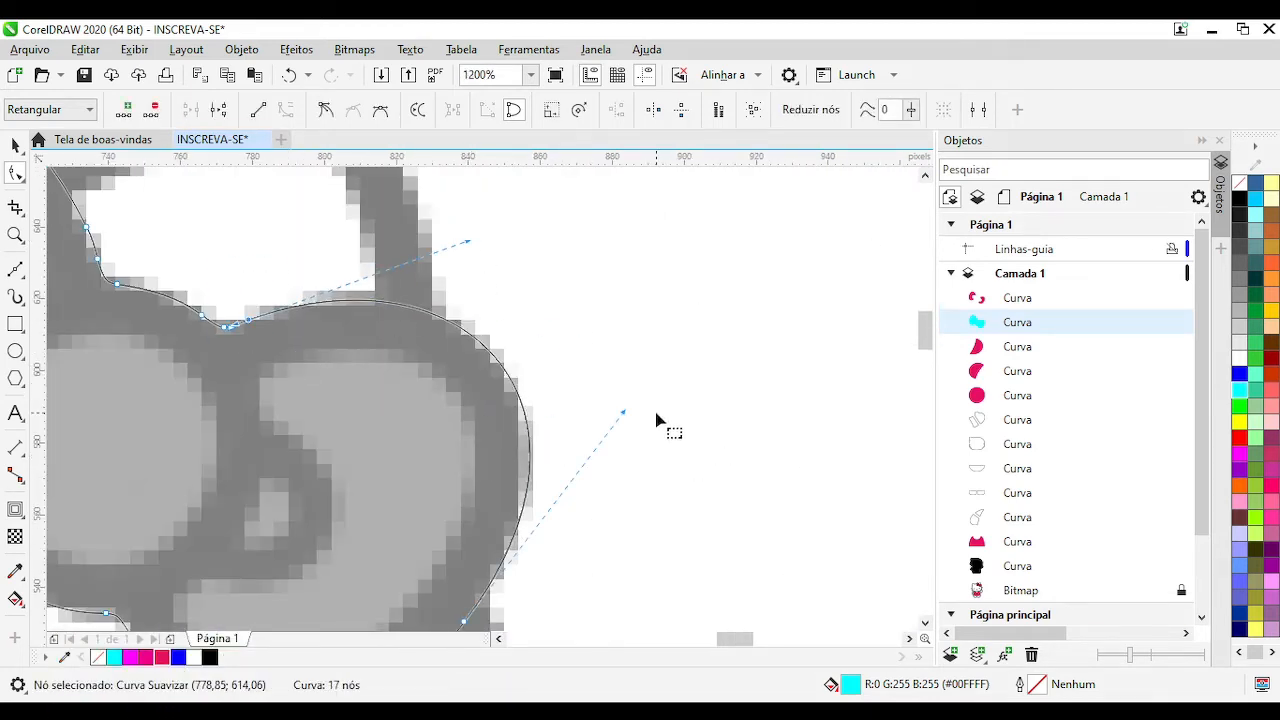
# Move the cyan bow silhouette onto the copy and trim the white face shape with it
pyautogui.hotkey('shift', 'F9')
pyautogui.scroll(-3, 657, 421)
pyautogui.scroll(2, 560, 400)
pyautogui.keyDown('shift'); pyautogui.click(470, 450); pyautogui.keyUp('shift')
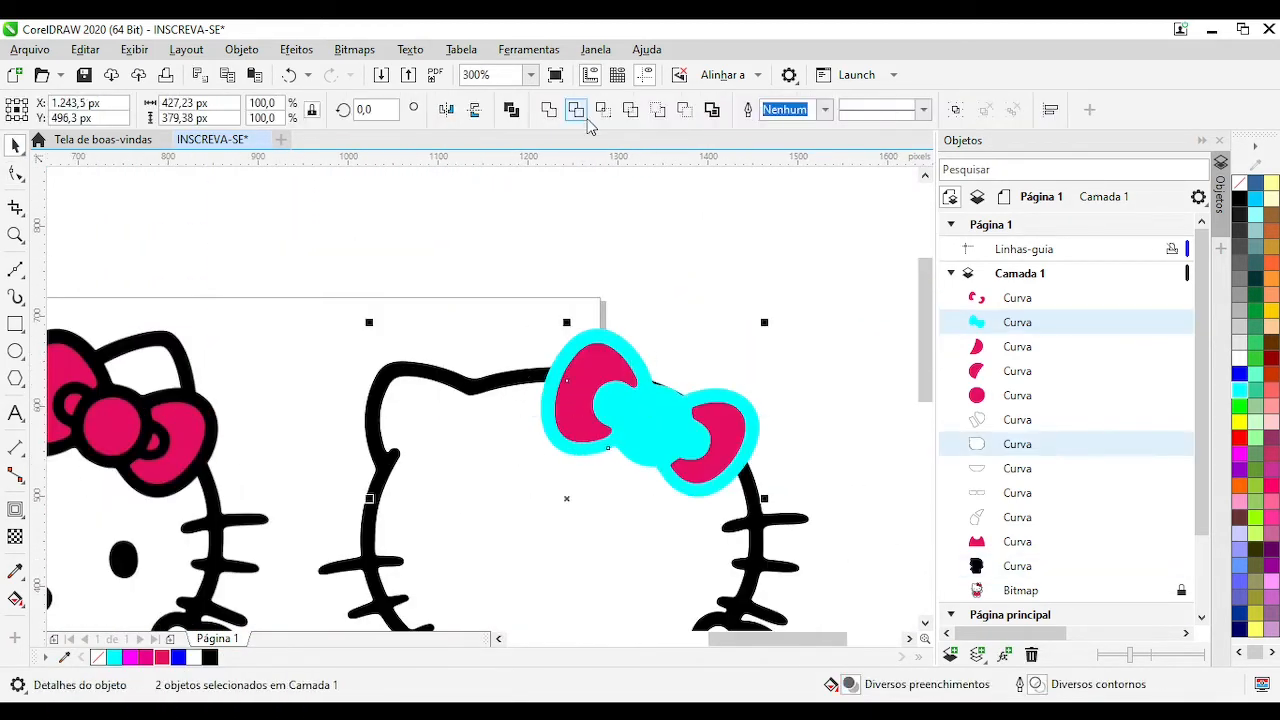
pyautogui.moveTo(630, 381); pyautogui.dragTo(737, 271)
pyautogui.press('Escape')
# Trace the inside of the ear behind the bow with a closed cyan straight-segment outline that overlaps the bow
pyautogui.scroll(2, 486, 409)
pyautogui.press('F5')
pyautogui.click(314, 298)
pyautogui.click(536, 210)
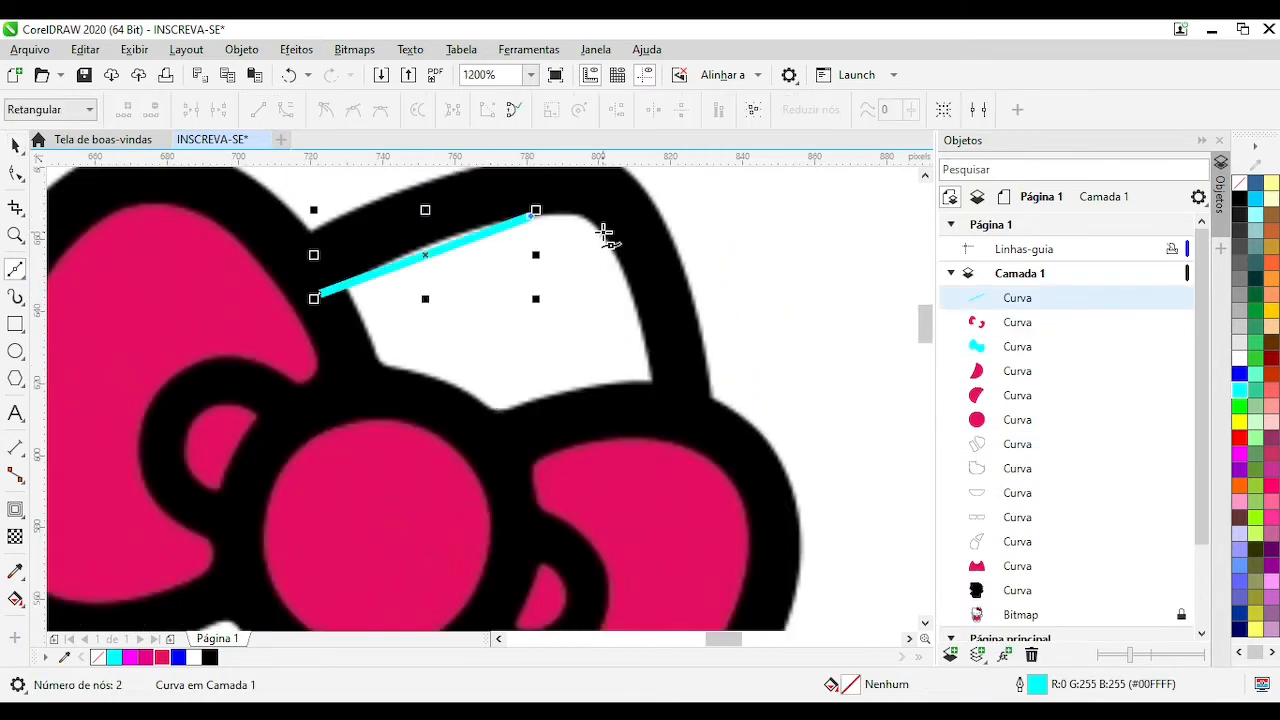
pyautogui.click(600, 222)
pyautogui.click(663, 400)
pyautogui.click(523, 514)
pyautogui.click(390, 400)
pyautogui.click(314, 298)
# Convert the ear outline's segments to curves and bend them to follow the ear's inner edge
pyautogui.press('F10')
pyautogui.scroll(3, 400, 203)
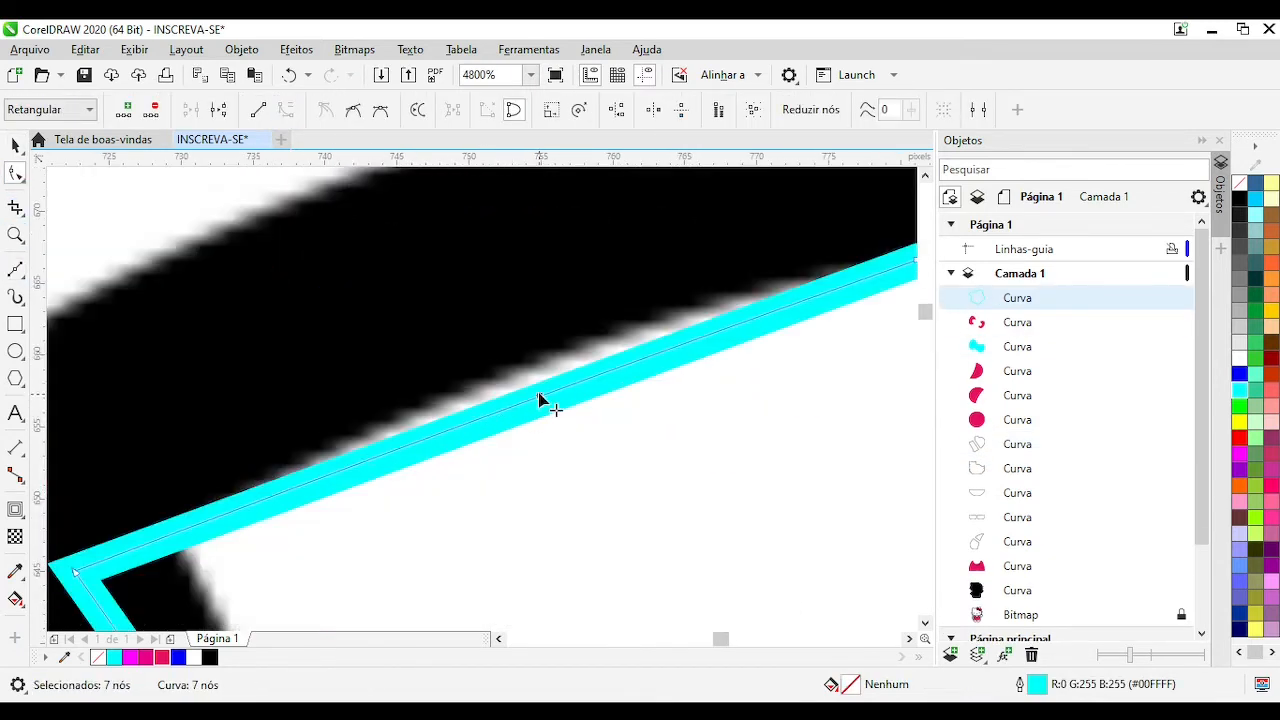
pyautogui.scroll(-3, 538, 400)
pyautogui.hotkey('shift', 'F9')
pyautogui.hotkey('shift', 'F9')
pyautogui.scroll(-3, 420, 405)
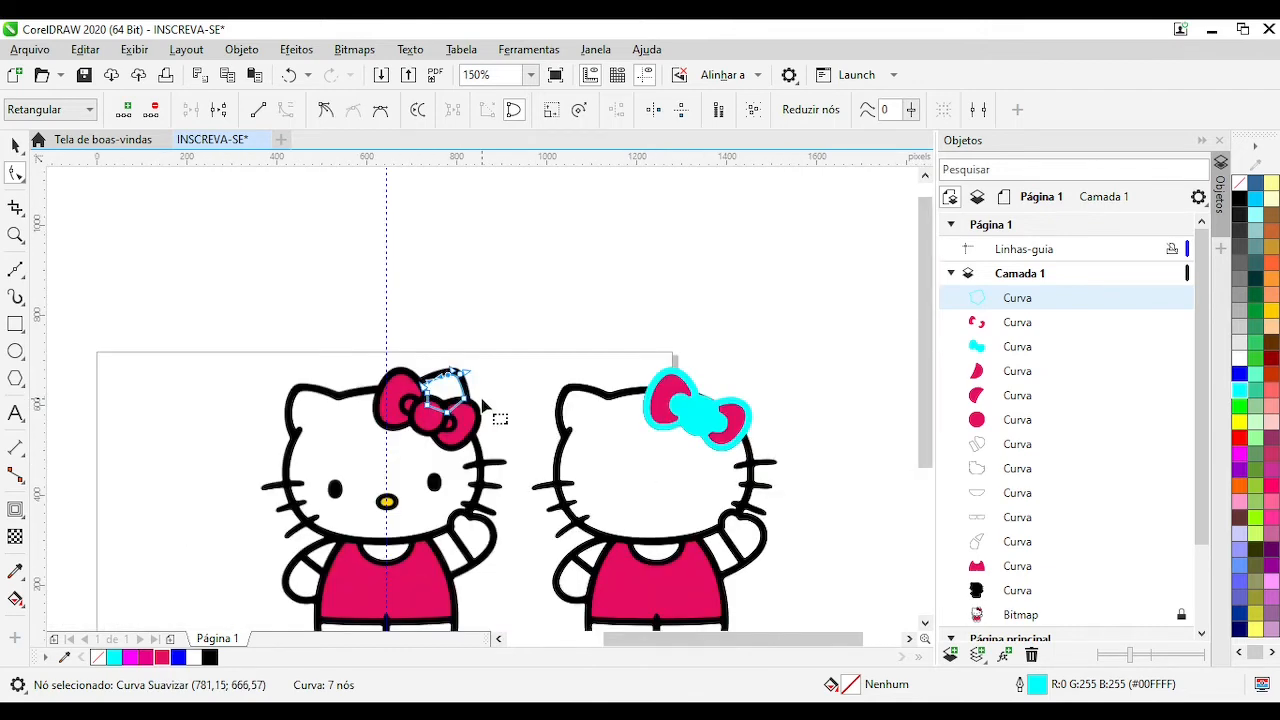
# Fill the ear shape with cyan, remove its outline, and move it onto the copy
pyautogui.scroll(2, 466, 374)
pyautogui.click(1255, 198)
pyautogui.rightClick(1239, 183)
pyautogui.click(15, 145)
pyautogui.scroll(1, 482, 399)
pyautogui.scroll(1, 482, 399)
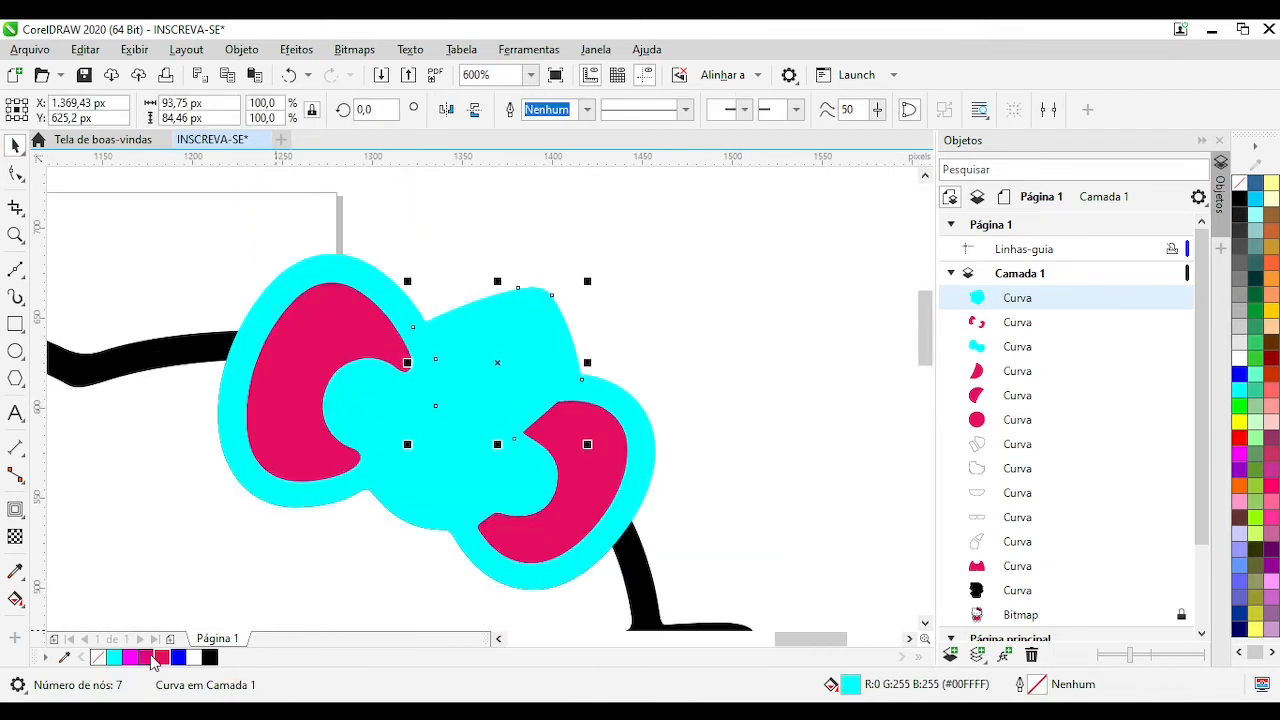
# Trim the ear shape with the cyan bow silhouette and fill it with magenta
pyautogui.click(423, 434)
pyautogui.keyDown('shift'); pyautogui.click(437, 420); pyautogui.keyUp('shift')
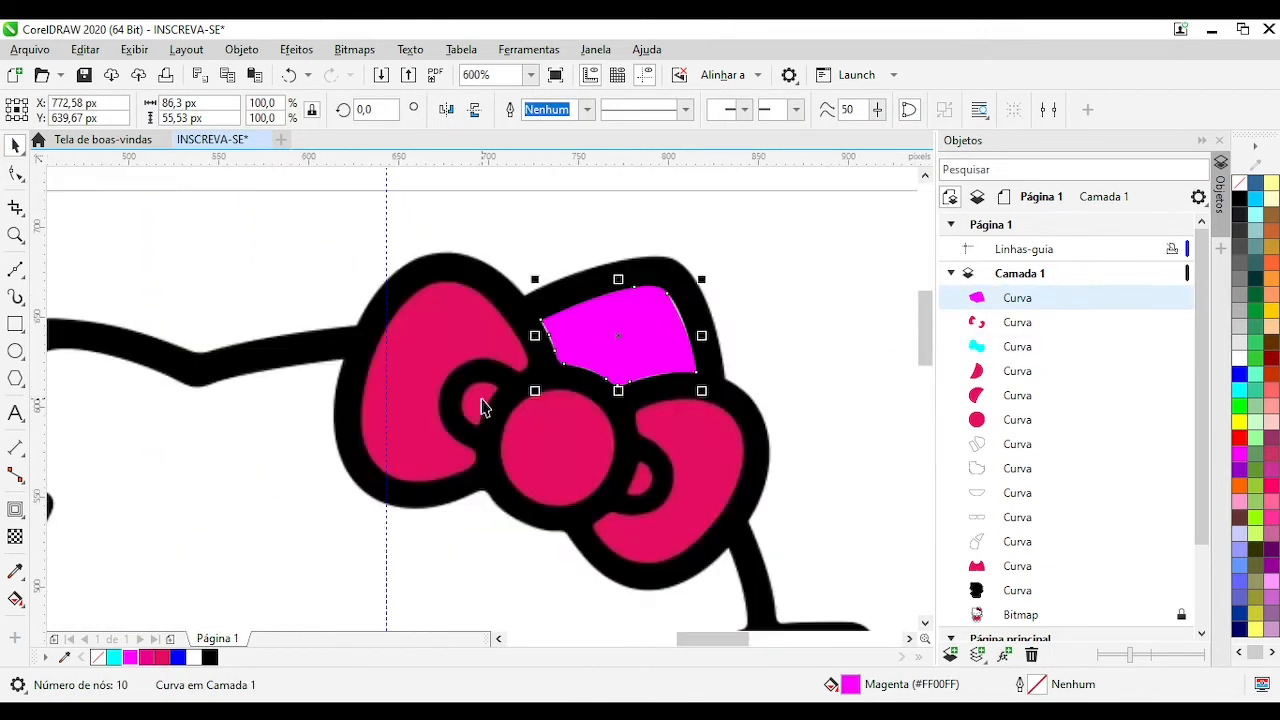
pyautogui.scroll(2, 397, 391)
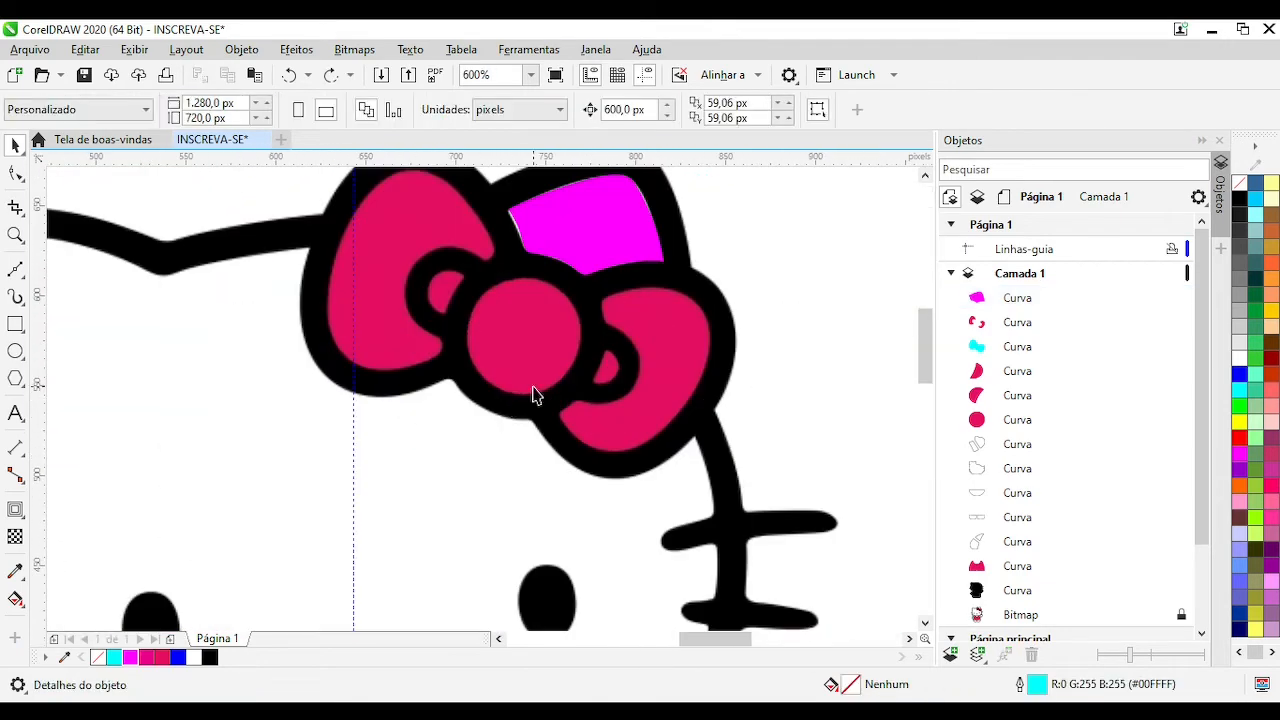
# Weld the cyan bow silhouette into the copy's black outline and place the magenta ear shape with the copy
pyautogui.scroll(2, 531, 394)
pyautogui.click(506, 403)
pyautogui.scroll(-3, 506, 403)
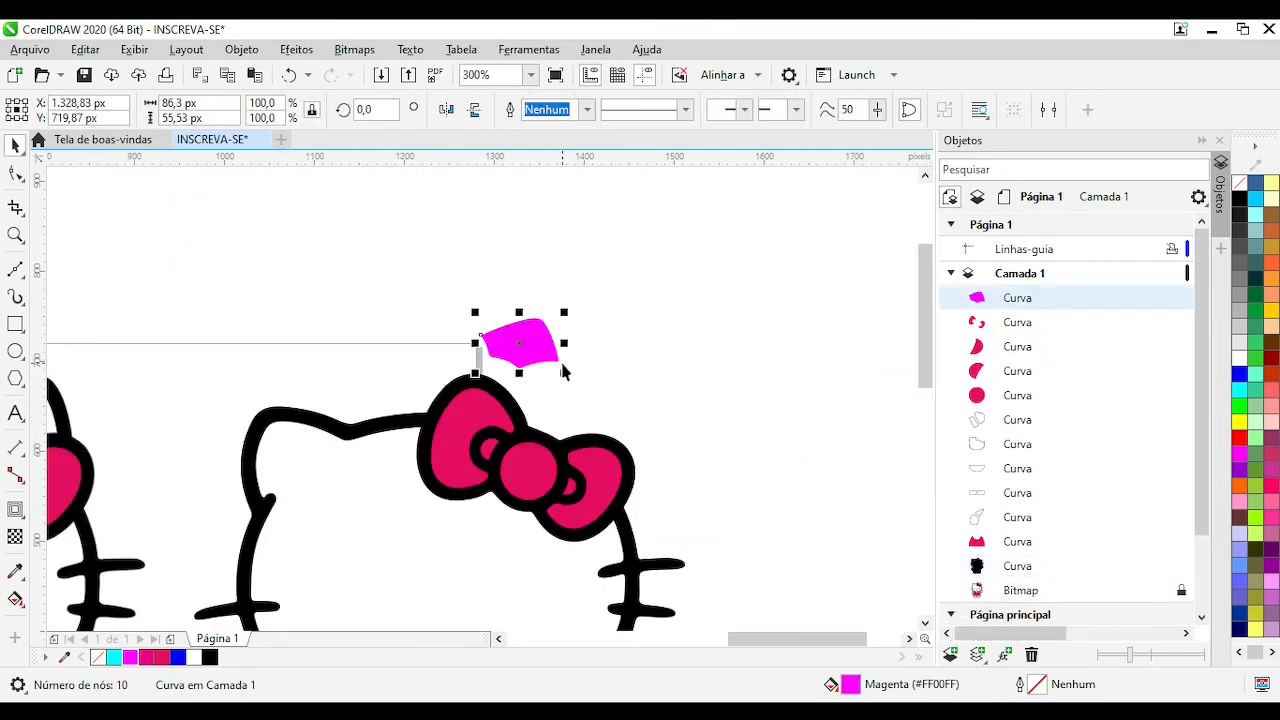
# Apply an outside contour to the inner ear shape, break it apart, and fit its nodes to the ear's black outline
pyautogui.click(15, 510)
pyautogui.hotkey('ctrl', 'k')
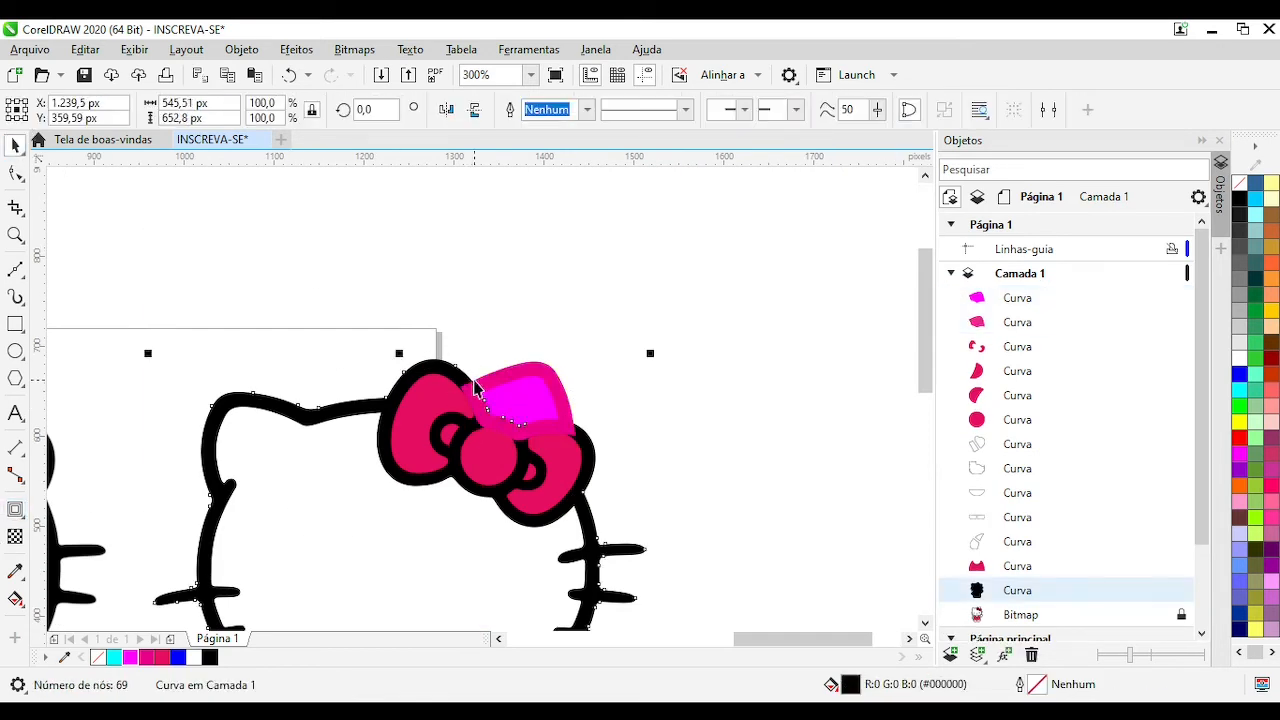
pyautogui.scroll(4, 486, 408)
pyautogui.press('F10')
pyautogui.scroll(-6, 430, 390)
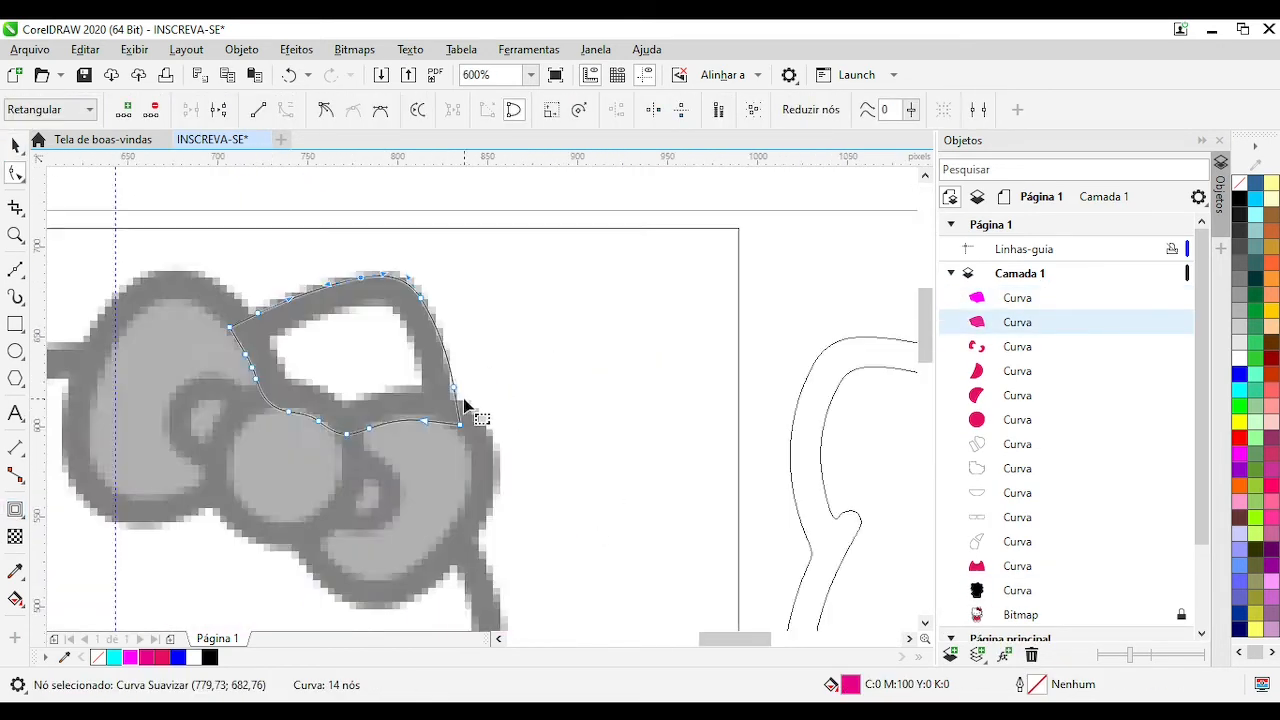
# Weld the ear's contour shape into the copy's black outline and fill the inner ear with white
pyautogui.press('space')
pyautogui.scroll(5, 740, 399)
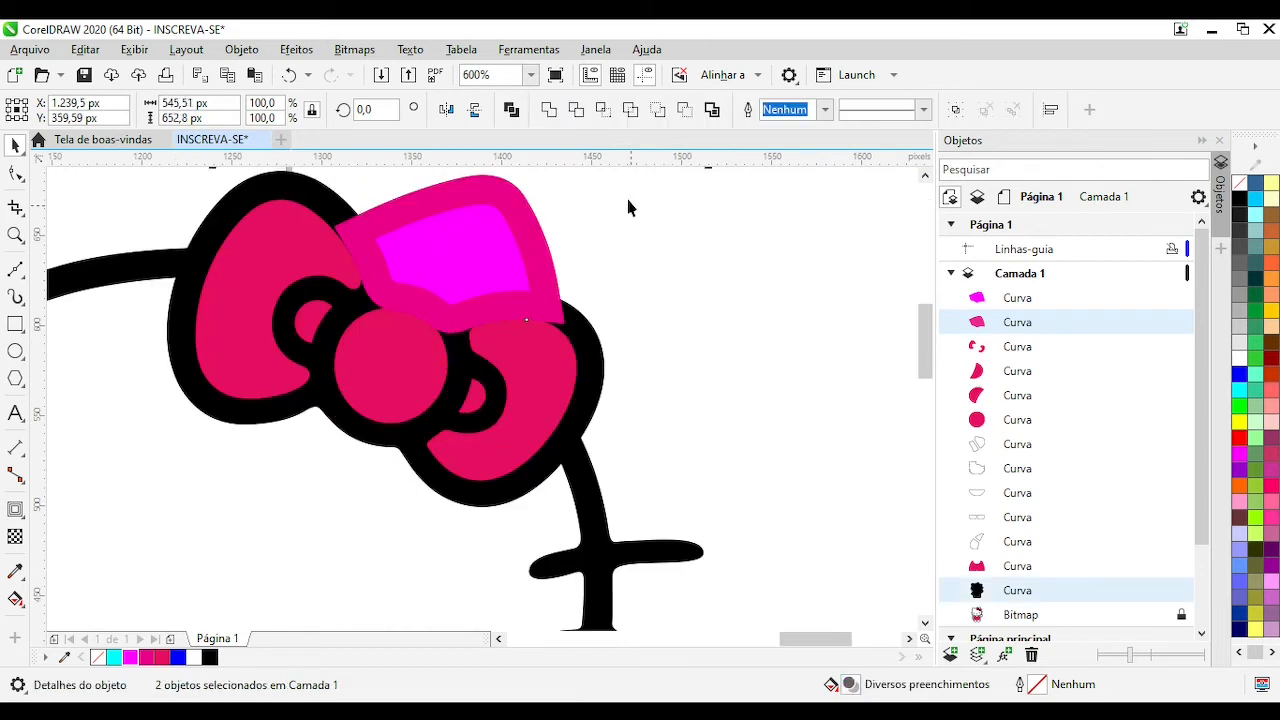
pyautogui.press('Delete')
pyautogui.scroll(-5, 466, 400)
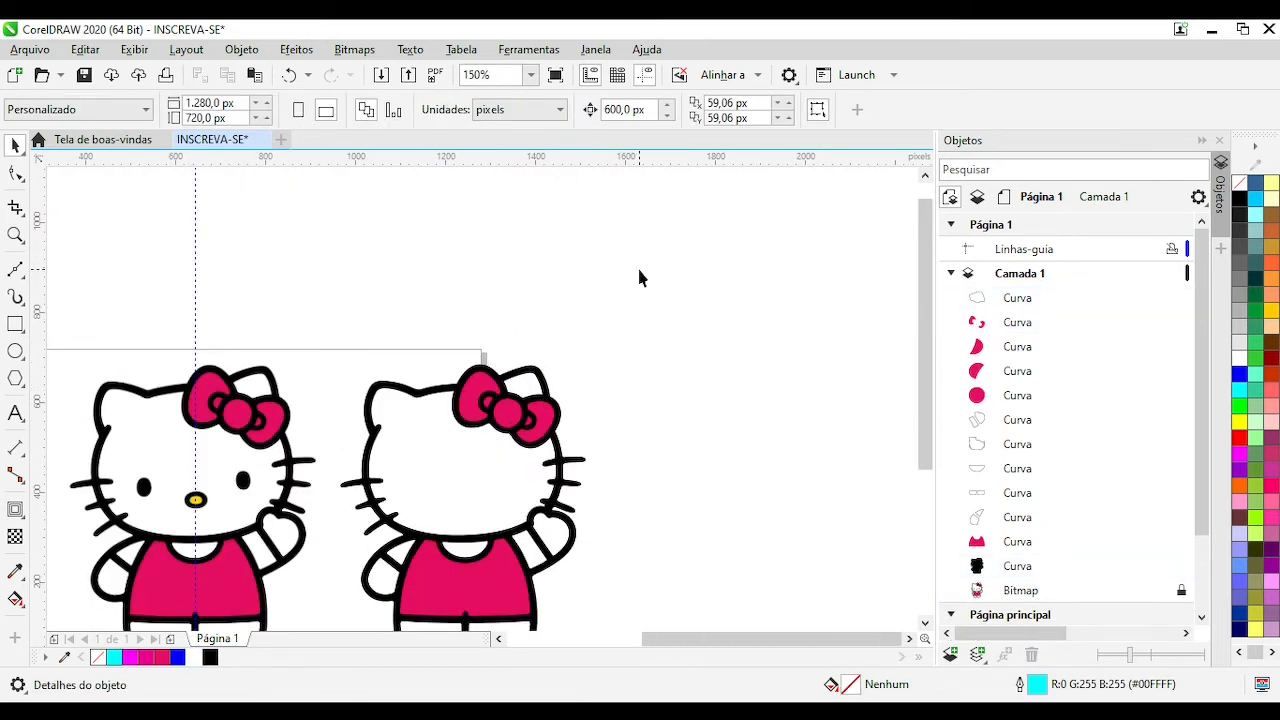
# Draw an ellipse about 31 by 40 px over the left eye, fill it with cyan, and remove its outline
pyautogui.scroll(4, 645, 340)
pyautogui.press('F7')
pyautogui.moveTo(609, 266); pyautogui.dragTo(729, 429)
pyautogui.scroll(1, 729, 429)
pyautogui.click(1239, 390)
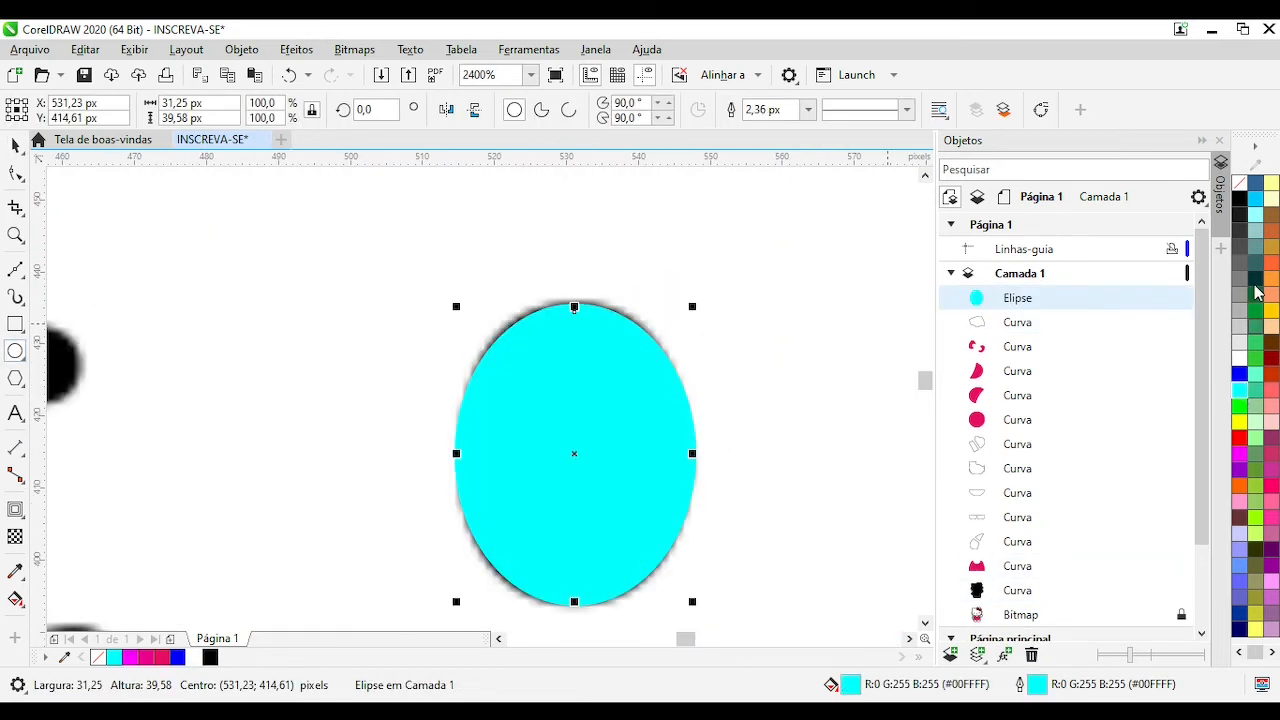
pyautogui.rightClick(1239, 183)
# Convert the left eye's ellipse to curves and move its nodes to fit the eye's edge
pyautogui.press('F10')
pyautogui.hotkey('ctrl', 'q')
pyautogui.moveTo(574, 311); pyautogui.dragTo(495, 304)
pyautogui.click(574, 303)
pyautogui.moveTo(661, 330); pyautogui.dragTo(540, 403)
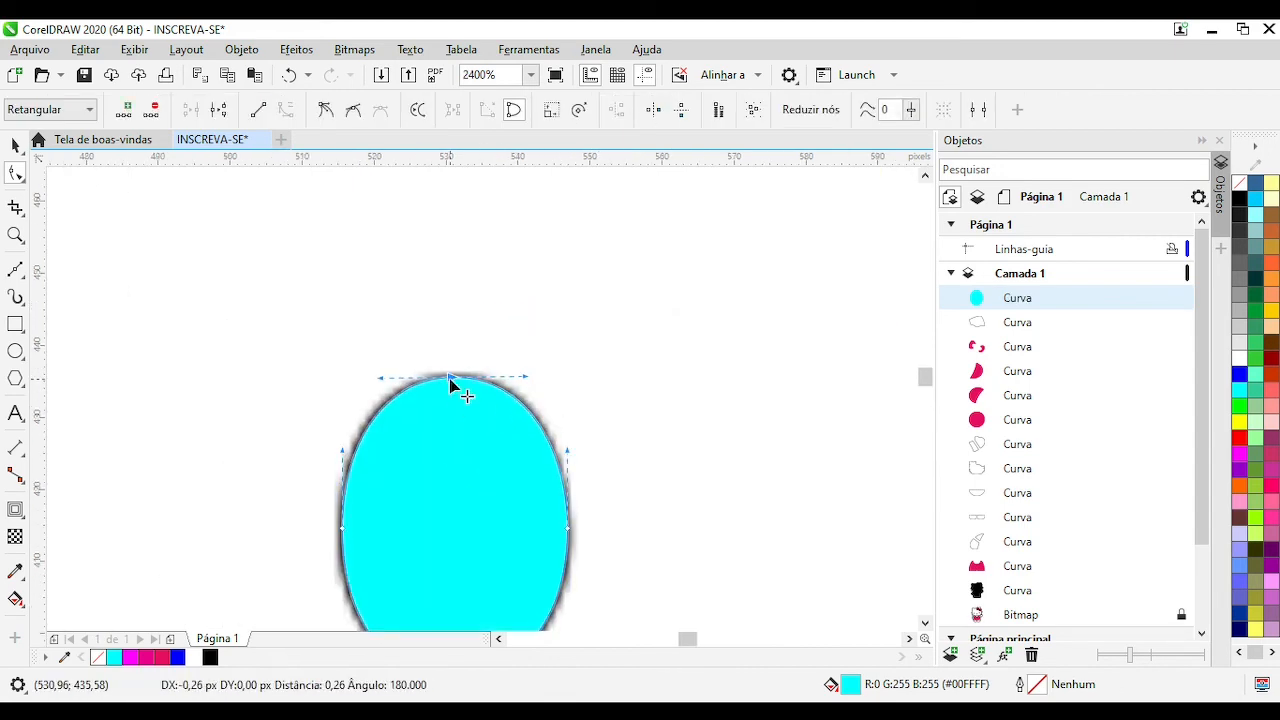
# Duplicate the left eye shape and place the duplicate over the right eye
pyautogui.scroll(-3, 466, 396)
pyautogui.press('space')
pyautogui.moveTo(437, 414); pyautogui.dragTo(842, 370)
pyautogui.scroll(3, 842, 370)
pyautogui.moveTo(707, 363); pyautogui.dragTo(475, 366)
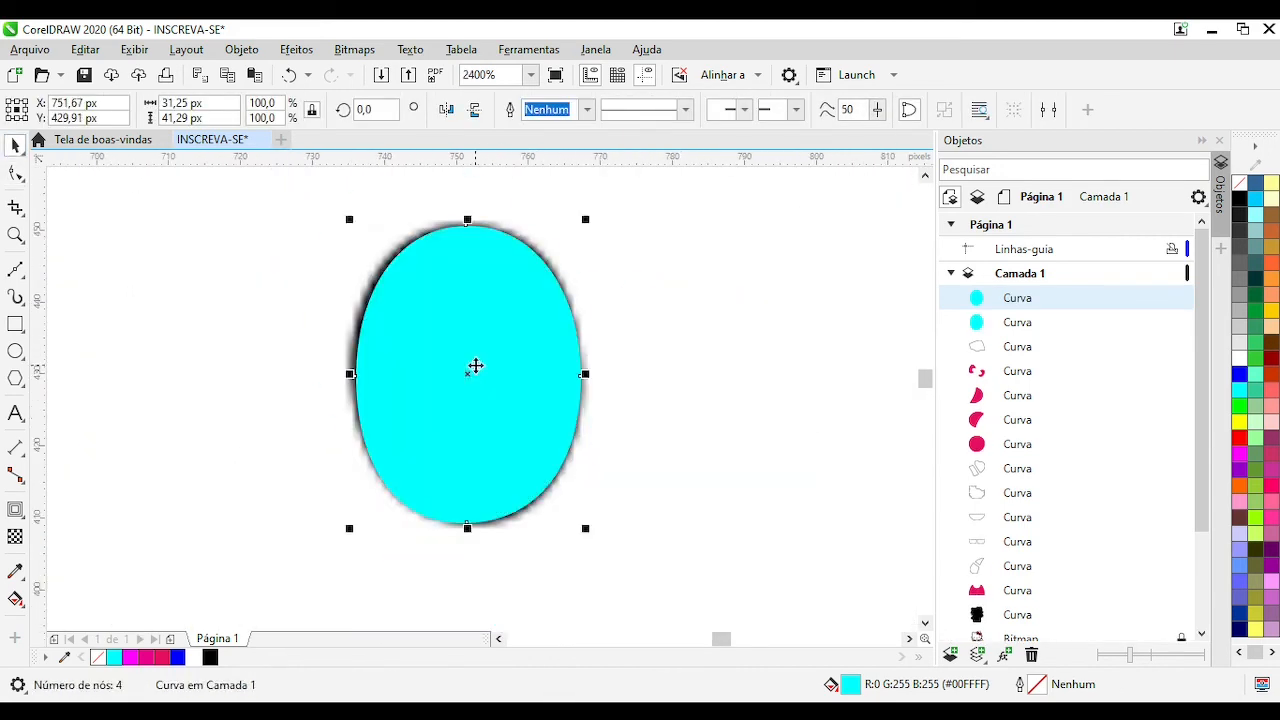
# Adjust the right eye shape's nodes to match the eye in the drawing
pyautogui.press('F10')
pyautogui.click(634, 343)
pyautogui.scroll(3, 449, 320)
pyautogui.scroll(-3, 484, 404)
pyautogui.click(481, 399)
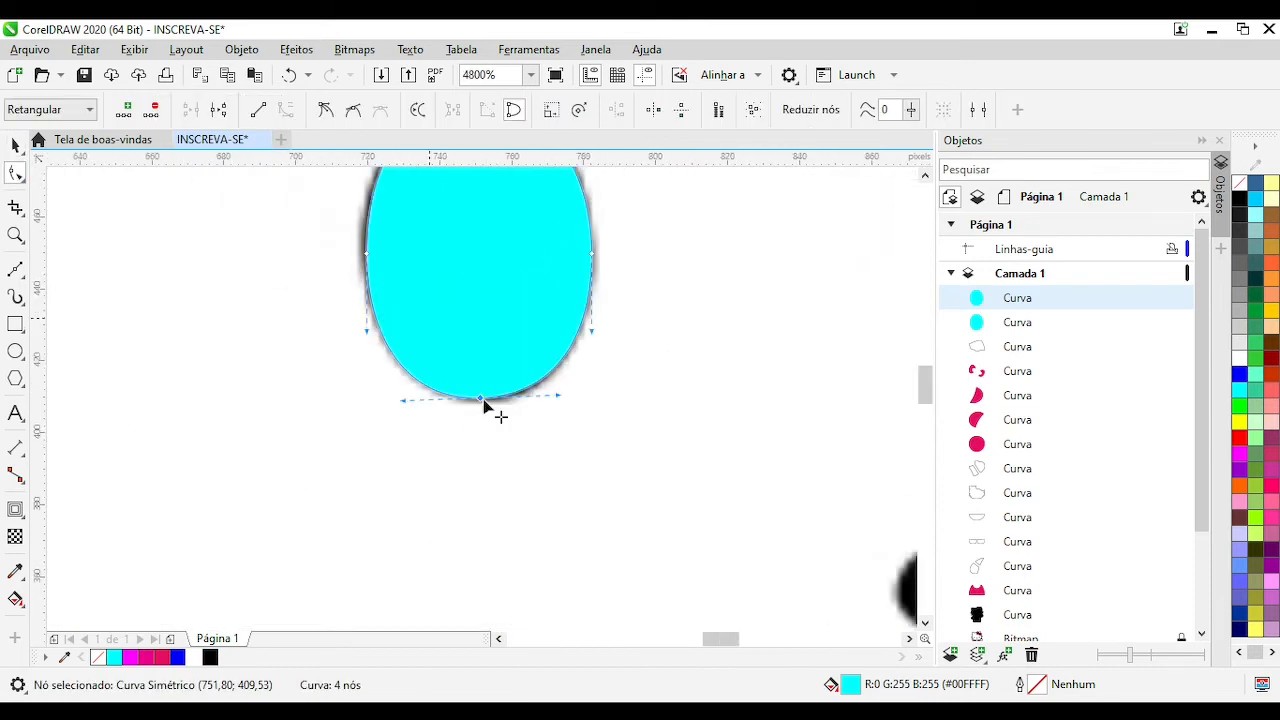
# Move both eye shapes onto the copy and fill them with black
pyautogui.scroll(-2, 484, 404)
pyautogui.press('space')
pyautogui.keyDown('shift'); pyautogui.click(83, 389); pyautogui.keyUp('shift')
pyautogui.press('Right')
pyautogui.click(1239, 198)
# Draw a cyan ellipse over the yellow part of the nose and convert it to curves
pyautogui.scroll(3, 464, 401)
pyautogui.press('F7')
pyautogui.moveTo(327, 360); pyautogui.dragTo(532, 491)
pyautogui.hotkey('ctrl', 'q')
pyautogui.press('F10')
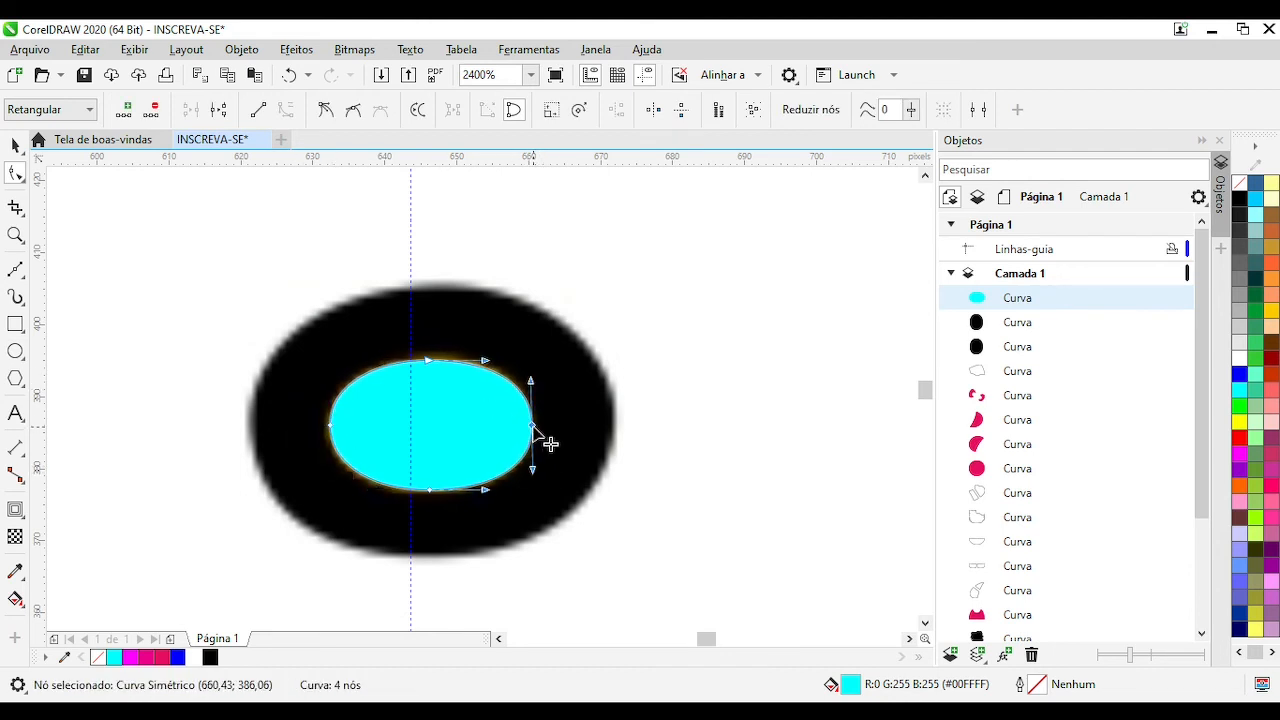
# Apply an outside contour to the cyan nose oval, adjust its offset to the nose's black rim, and break it apart
pyautogui.hotkey('ctrl', 'F9')
pyautogui.click(484, 111)
pyautogui.write('12')
pyautogui.press('Return')
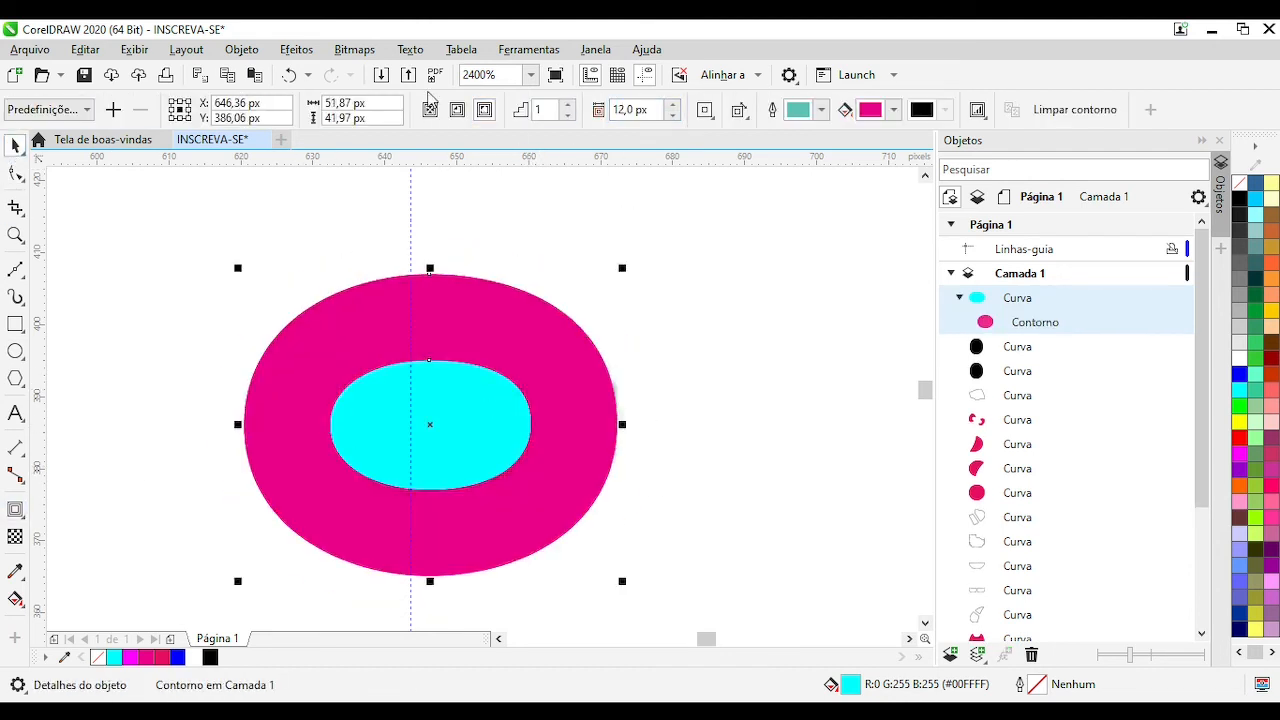
pyautogui.write('8')
pyautogui.press('Return')
pyautogui.hotkey('ctrl', 'k')
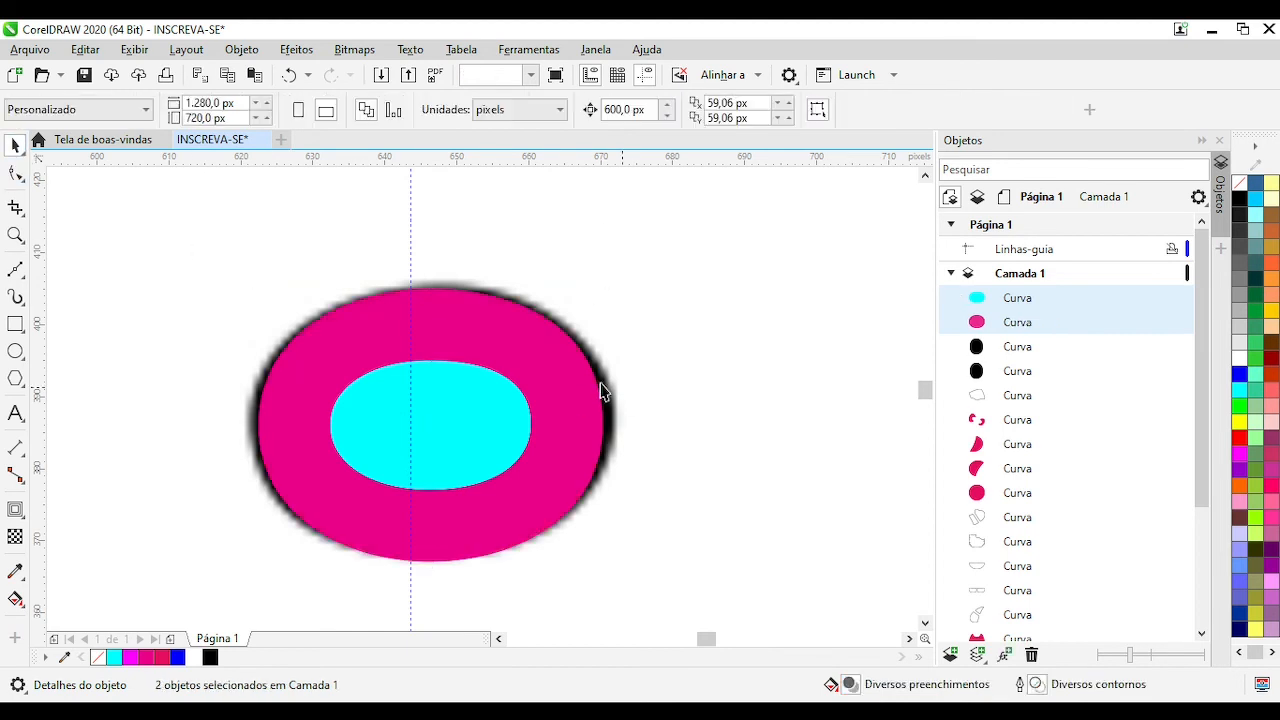
# Adjust the nodes of the pink nose contour to fit the outer edge of the black rim
pyautogui.press('F10')
pyautogui.click(600, 425)
pyautogui.moveTo(600, 423); pyautogui.dragTo(611, 420)
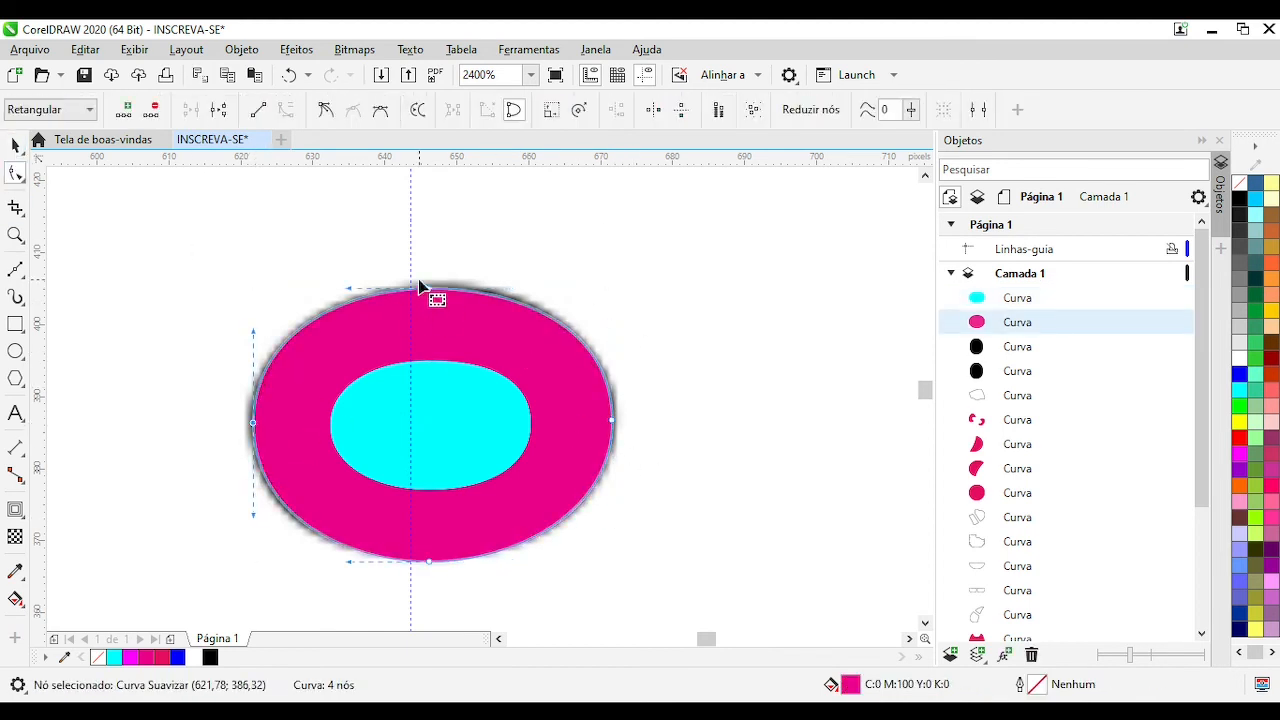
pyautogui.moveTo(429, 561); pyautogui.dragTo(434, 560)
pyautogui.press('space')
pyautogui.scroll(-2, 482, 399)
pyautogui.scroll(1, 482, 399)
pyautogui.press('F10')
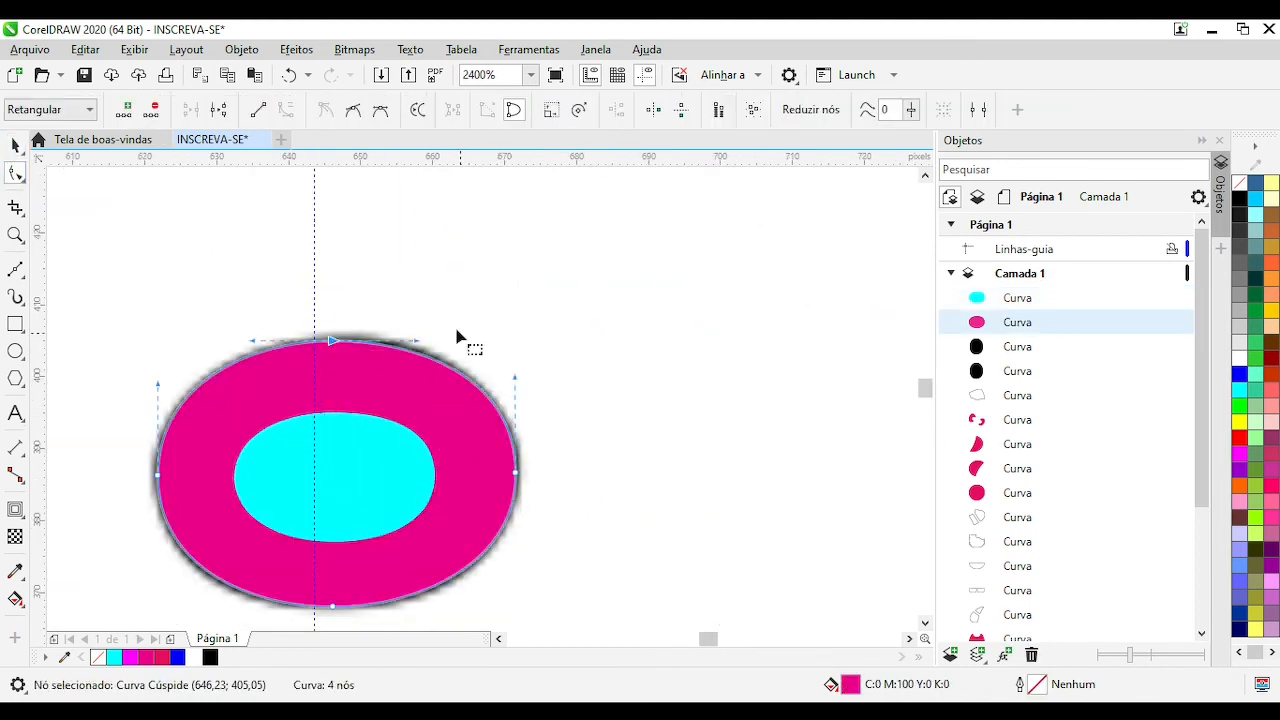
# Move both nose shapes onto the copy and select the pink outer one
pyautogui.scroll(-2, 502, 393)
pyautogui.press('space')
pyautogui.moveTo(337, 343); pyautogui.dragTo(590, 470)
pyautogui.scroll(-2, 595, 405)
pyautogui.press('Right')
pyautogui.scroll(2, 870, 485)
pyautogui.scroll(1, 900, 268)
pyautogui.click(511, 382)
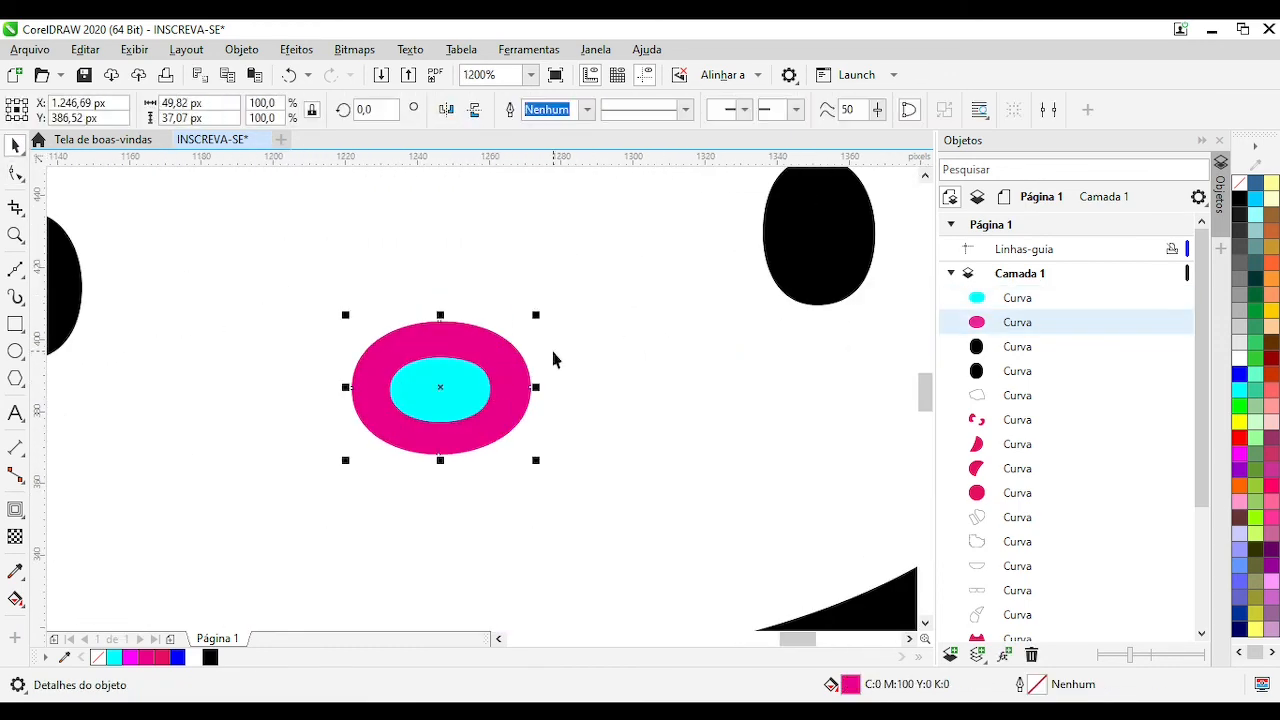
# Fill the outer nose oval with black and the inner oval with the yellow sampled from the original nose
pyautogui.click(1240, 198)
pyautogui.click(440, 387)
pyautogui.click(15, 571)
pyautogui.scroll(-1, 878, 405)
pyautogui.scroll(2, 438, 393)
pyautogui.click(370, 397)
pyautogui.scroll(-2, 650, 410)
pyautogui.scroll(2, 688, 402)
pyautogui.click(486, 402)
pyautogui.scroll(-2, 486, 402)
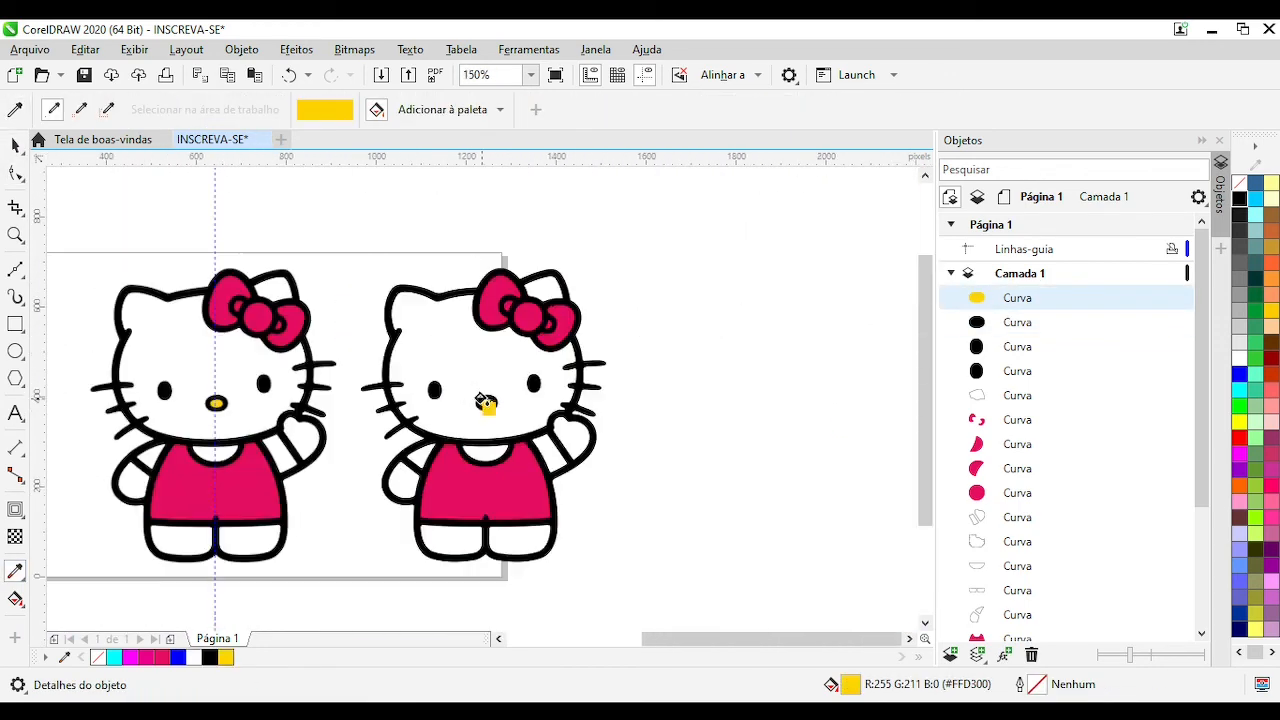
pyautogui.press('space')
pyautogui.click(471, 278)
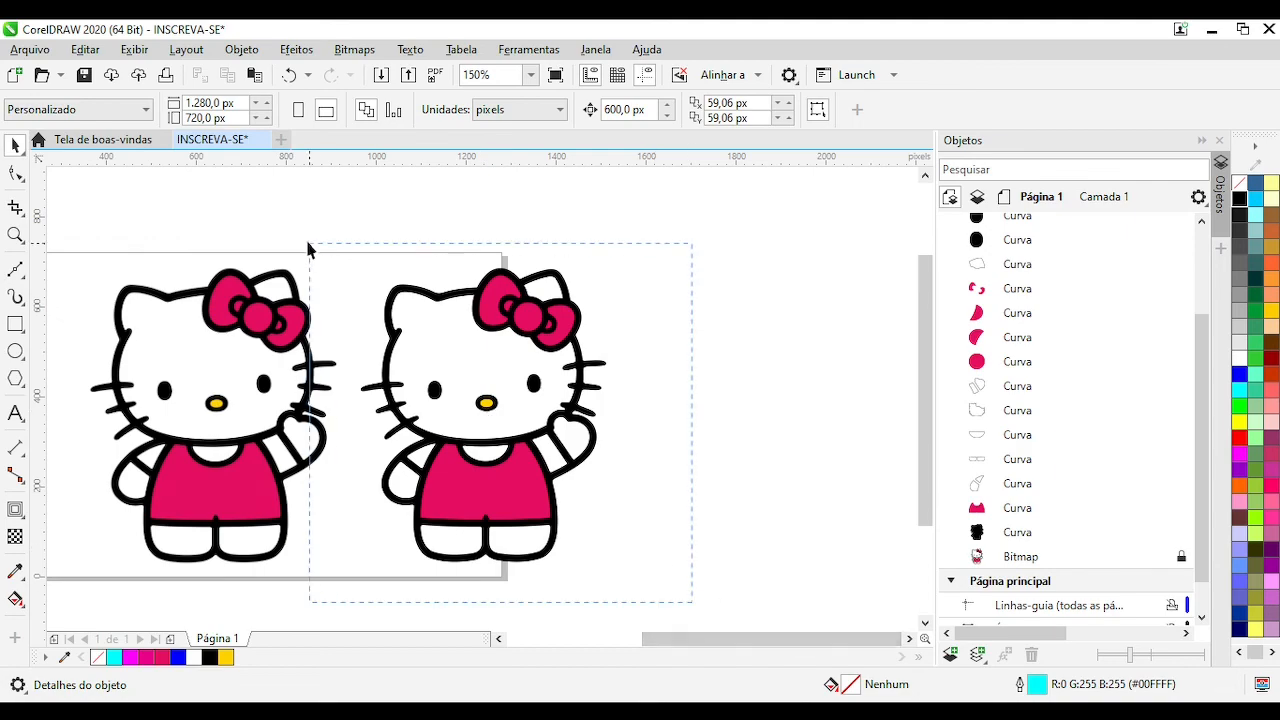
# Group all the vector shapes of the copy and compare the group with the original bitmap
pyautogui.moveTo(309, 243); pyautogui.dragTo(308, 242)
pyautogui.hotkey('ctrl', 'g')
pyautogui.hotkey('shift', 'F9')
pyautogui.hotkey('shift', 'F9')
pyautogui.press('Left')
pyautogui.press('Right')
# Unlock the original Hello Kitty bitmap and delete it
pyautogui.scroll(-1, 528, 389)
pyautogui.click(410, 395)
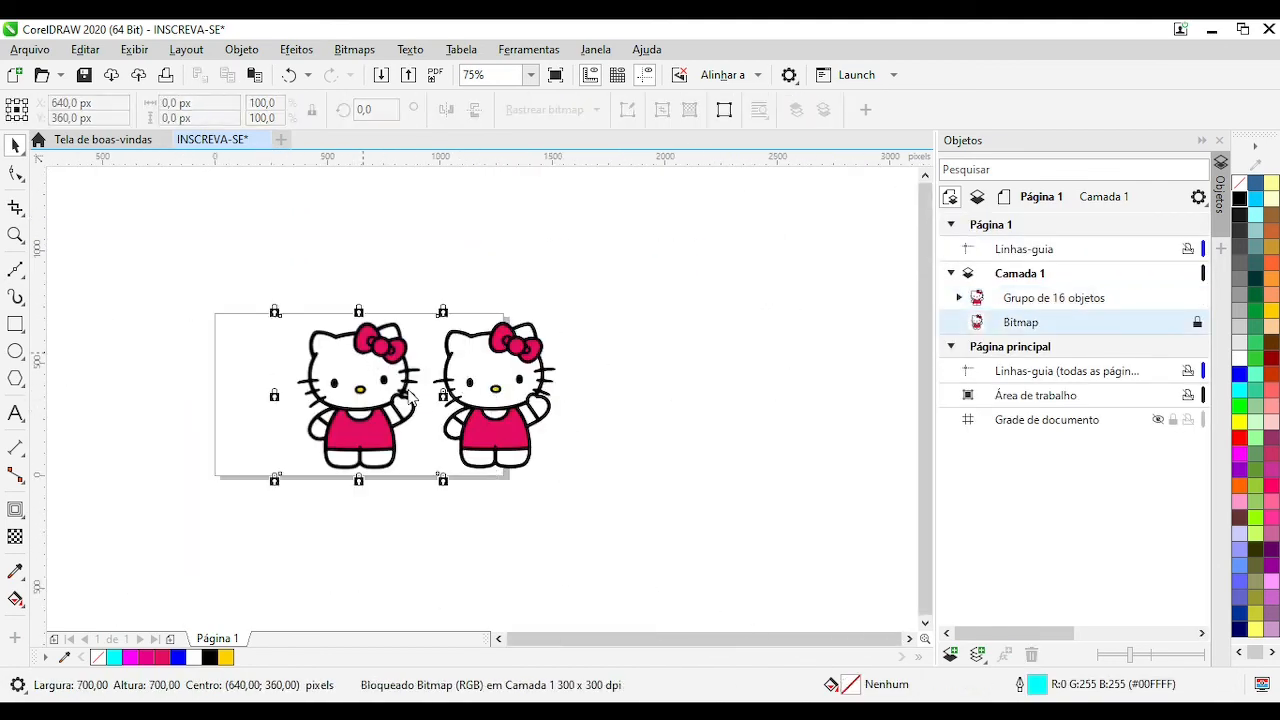
pyautogui.rightClick(410, 395)
pyautogui.press('Delete')
# Center the grouped vector drawing on the page and fit it in the view
pyautogui.click(494, 391)
pyautogui.press('p')
pyautogui.press('F4')
pyautogui.click(634, 449)
# Examine the outlines of the bow and the whole figure in wireframe view, and return to the normal view
pyautogui.hotkey('shift', 'F9')
pyautogui.scroll(2, 577, 231)
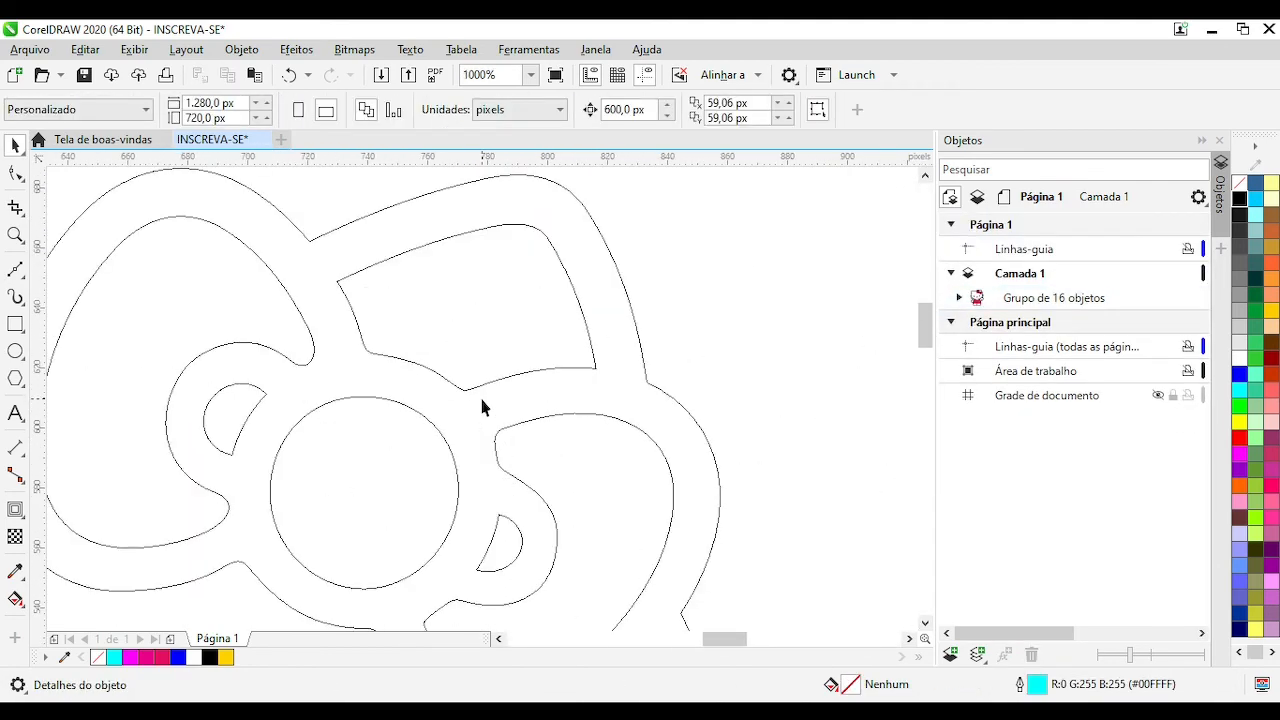
pyautogui.scroll(-6, 481, 404)
pyautogui.scroll(1, 480, 409)
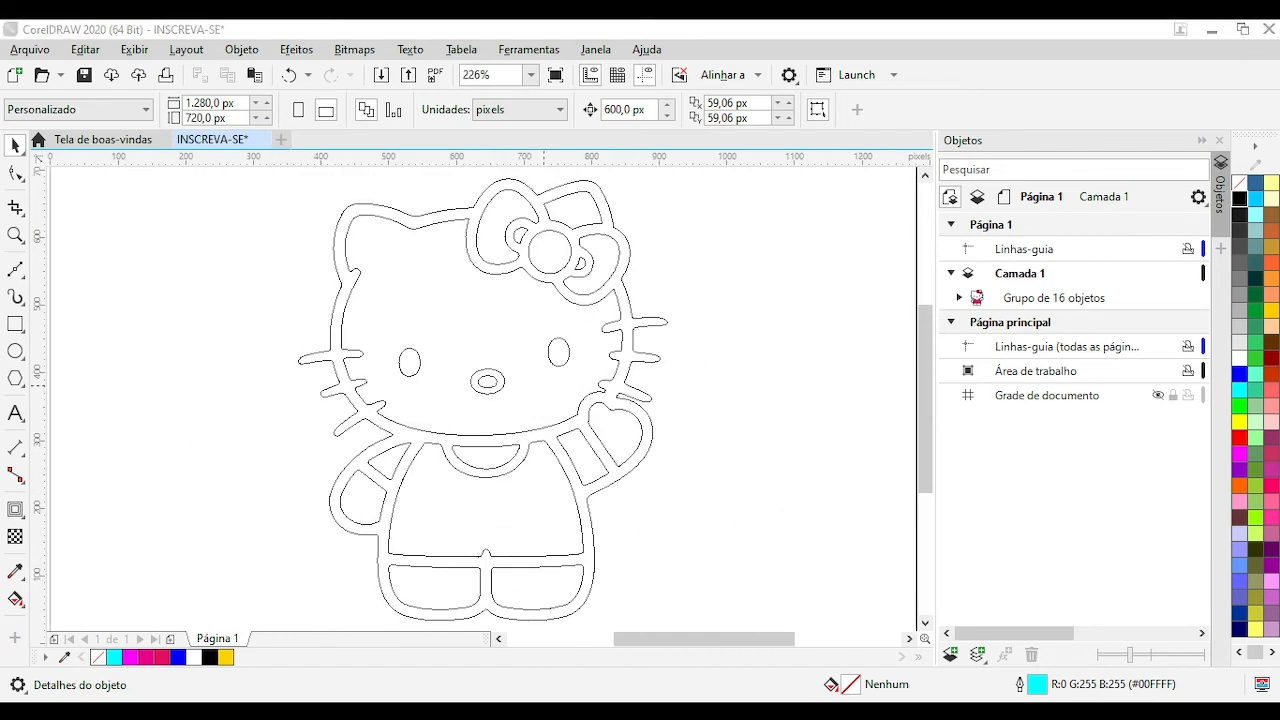
pyautogui.hotkey('shift', 'F9')
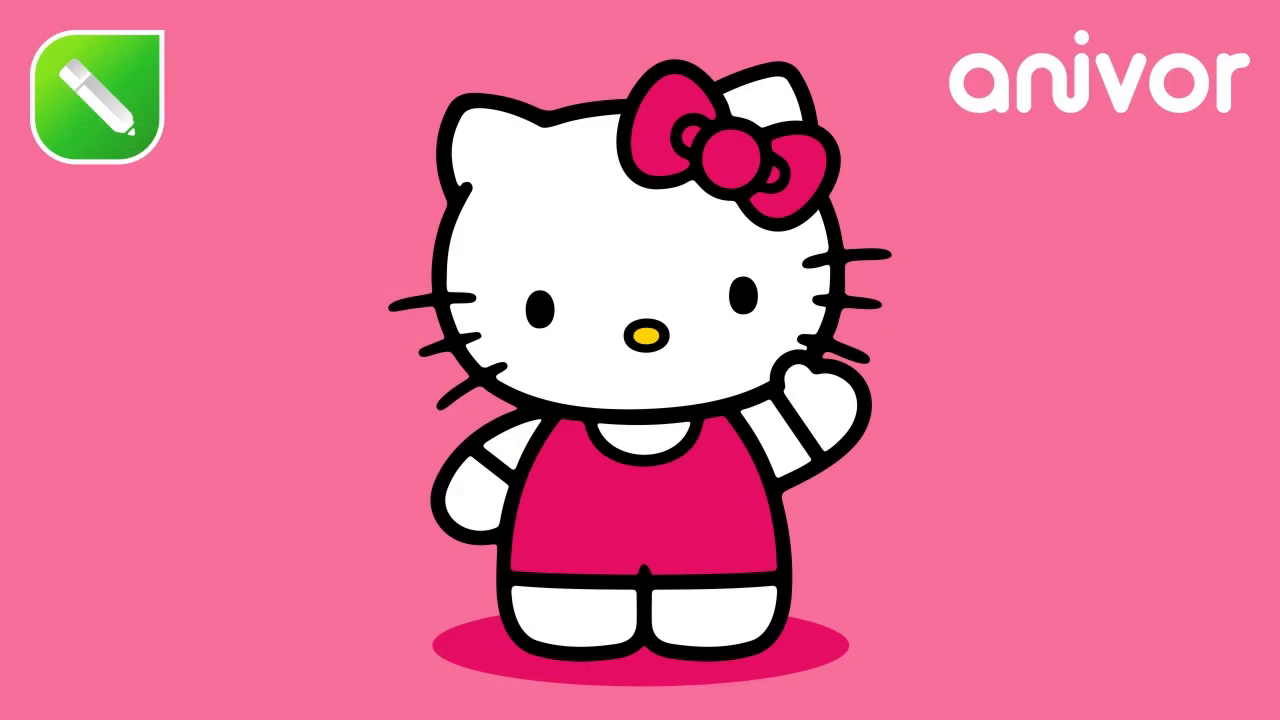